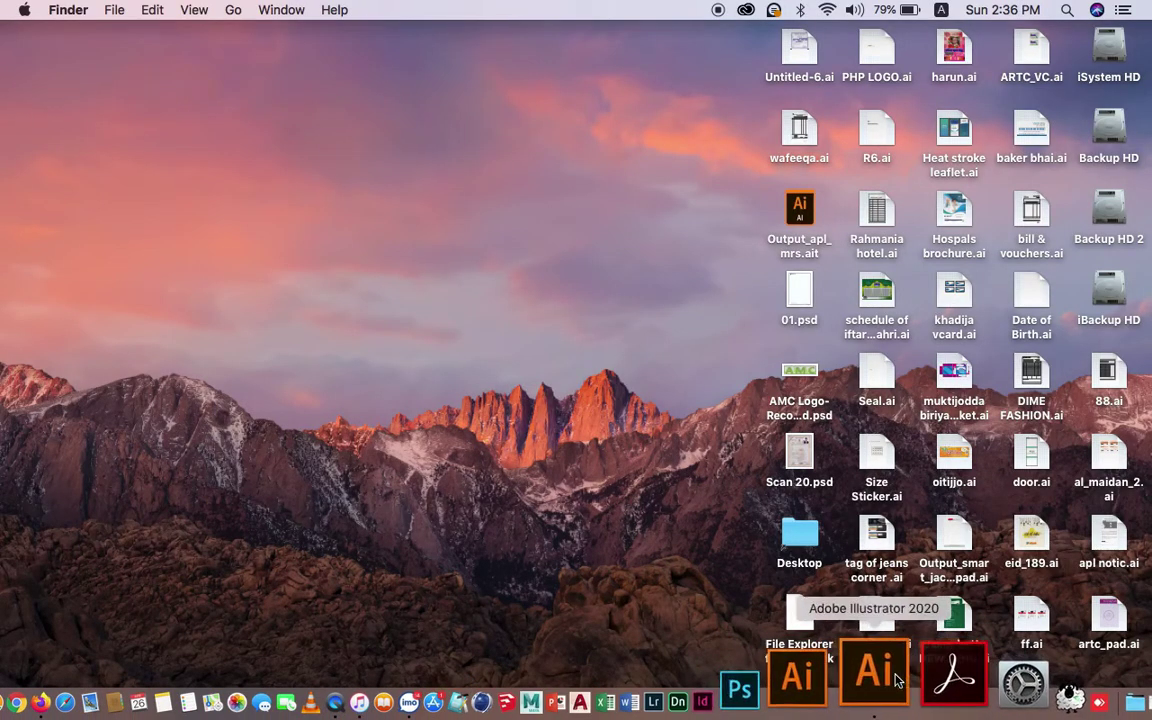
# Bring up Illustrator's Untitled-1 document with the AW artwork logo and show its panels
pyautogui.click(840, 678)
pyautogui.press('Tab')
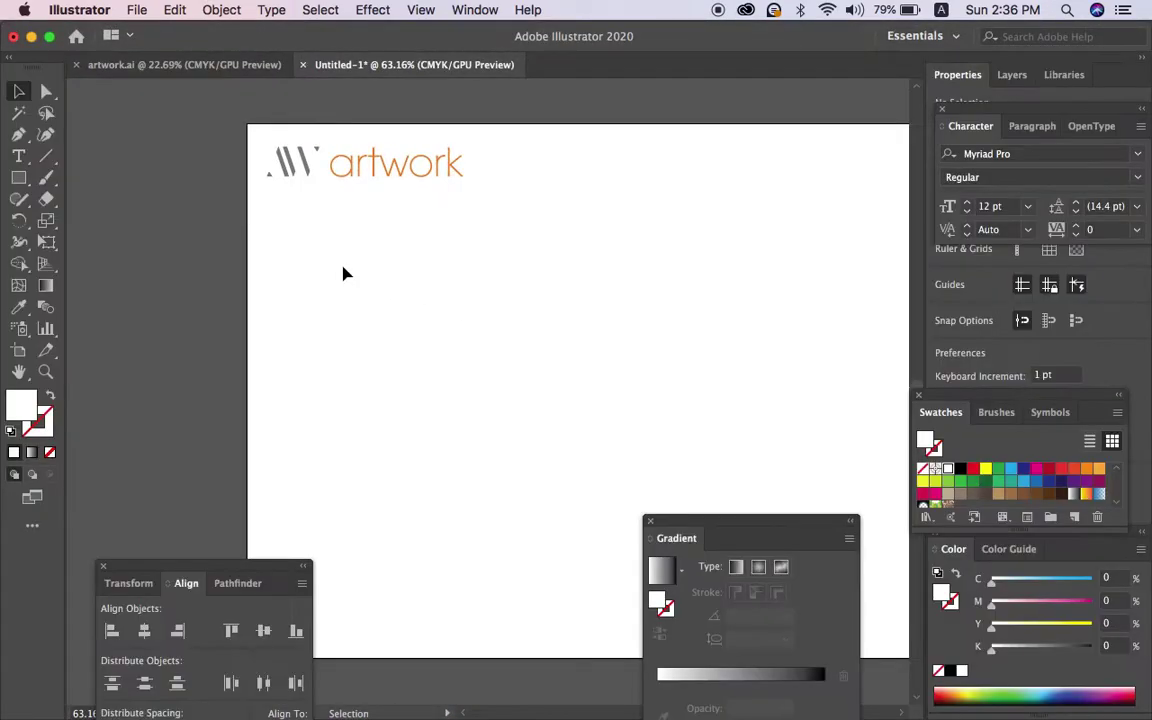
pyautogui.click(18, 177)
pyautogui.click(639, 360)
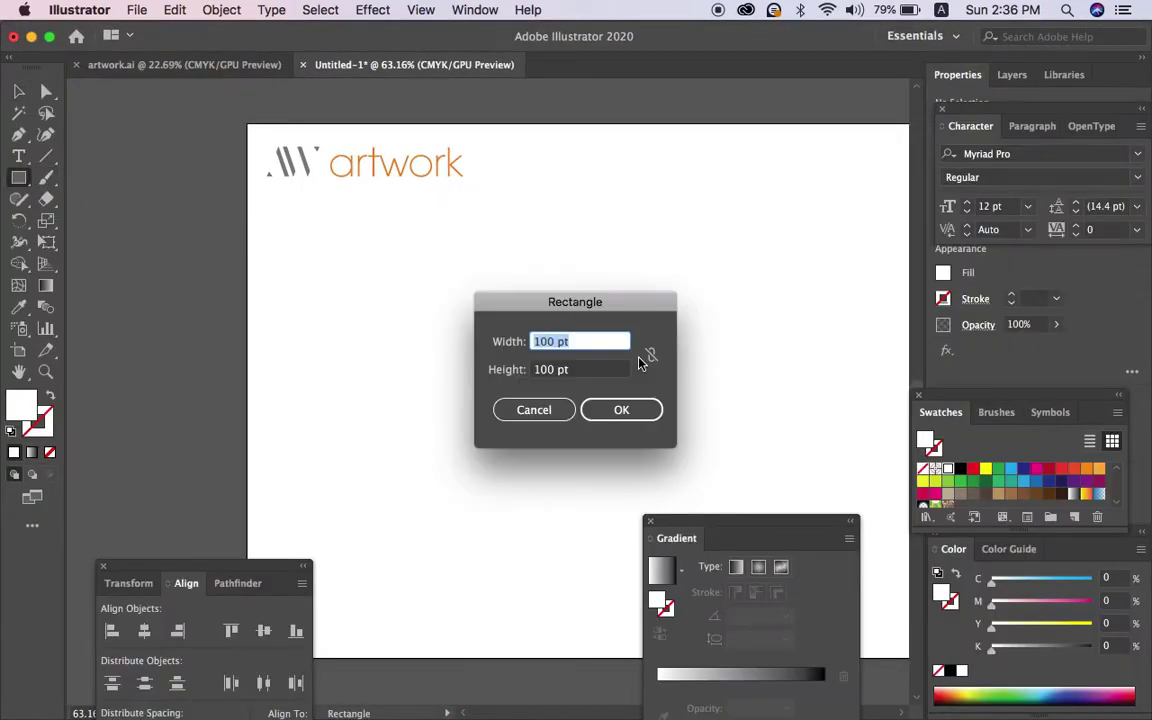
pyautogui.press('Escape')
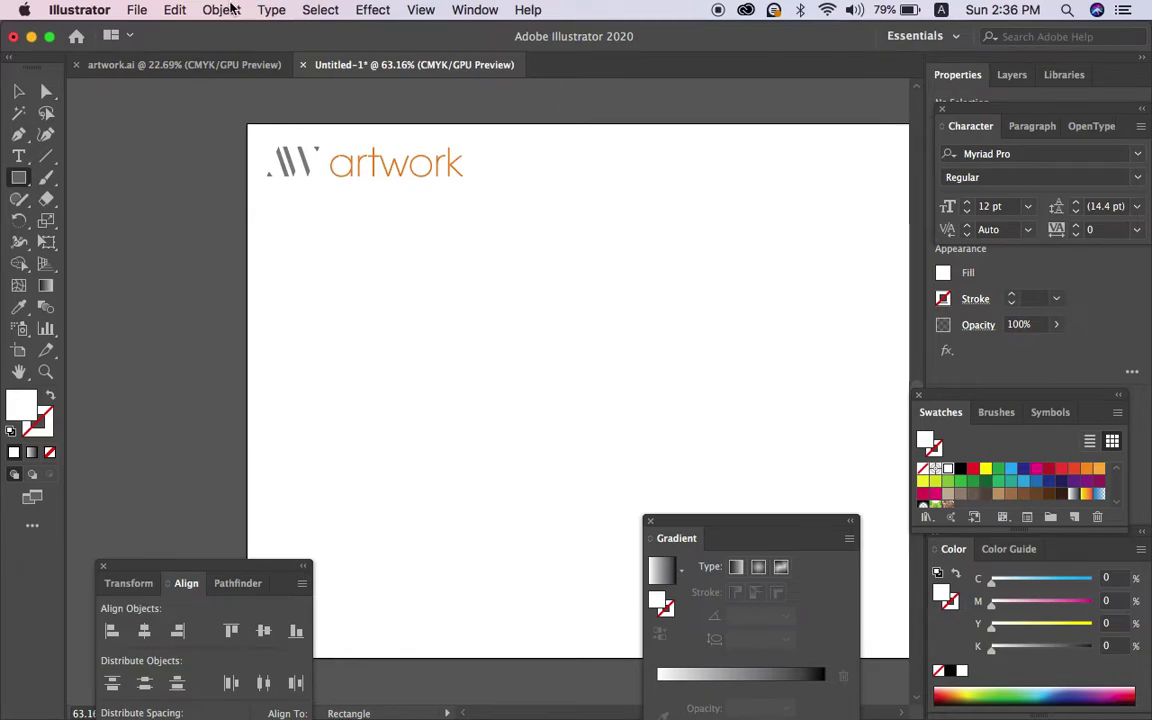
pyautogui.click(222, 10)
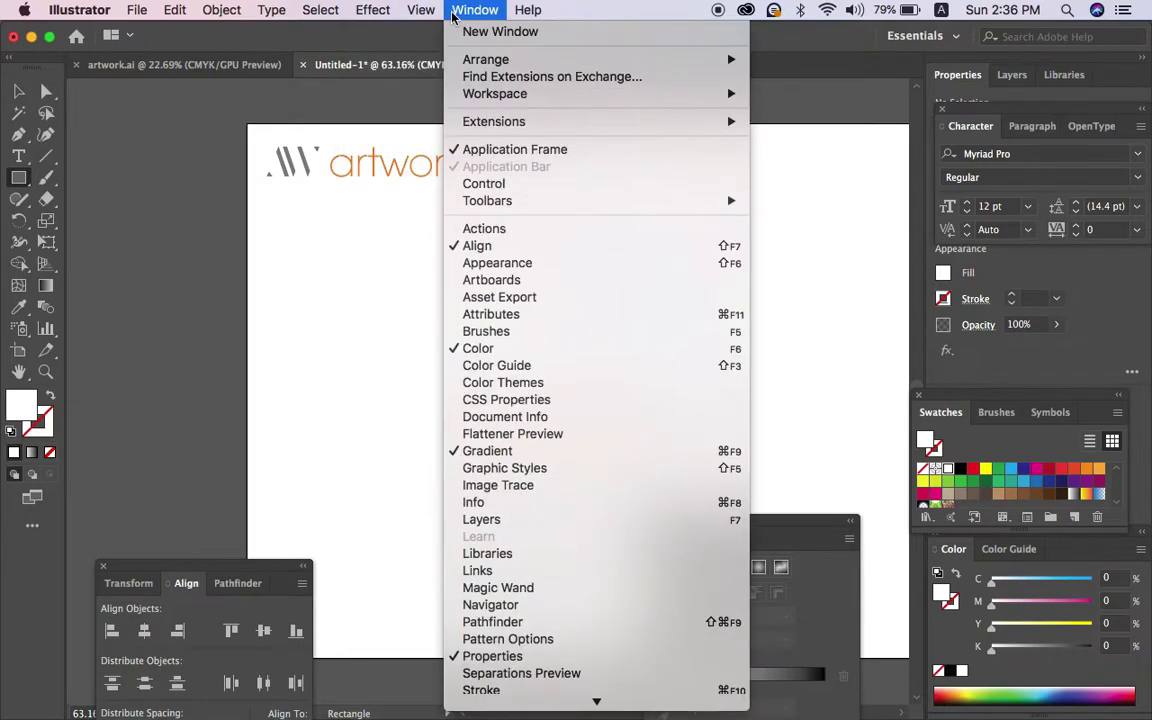
# Show the rulers and set their units to inches
pyautogui.click(178, 173)
pyautogui.press('super+r')
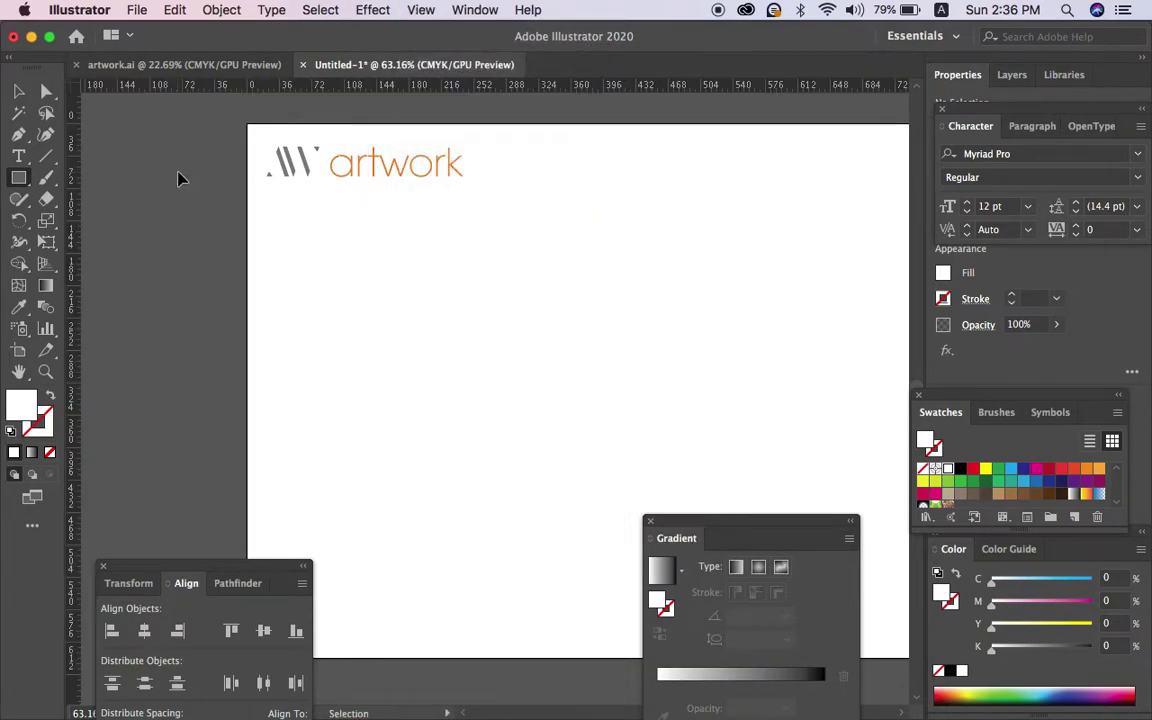
pyautogui.rightClick(519, 96)
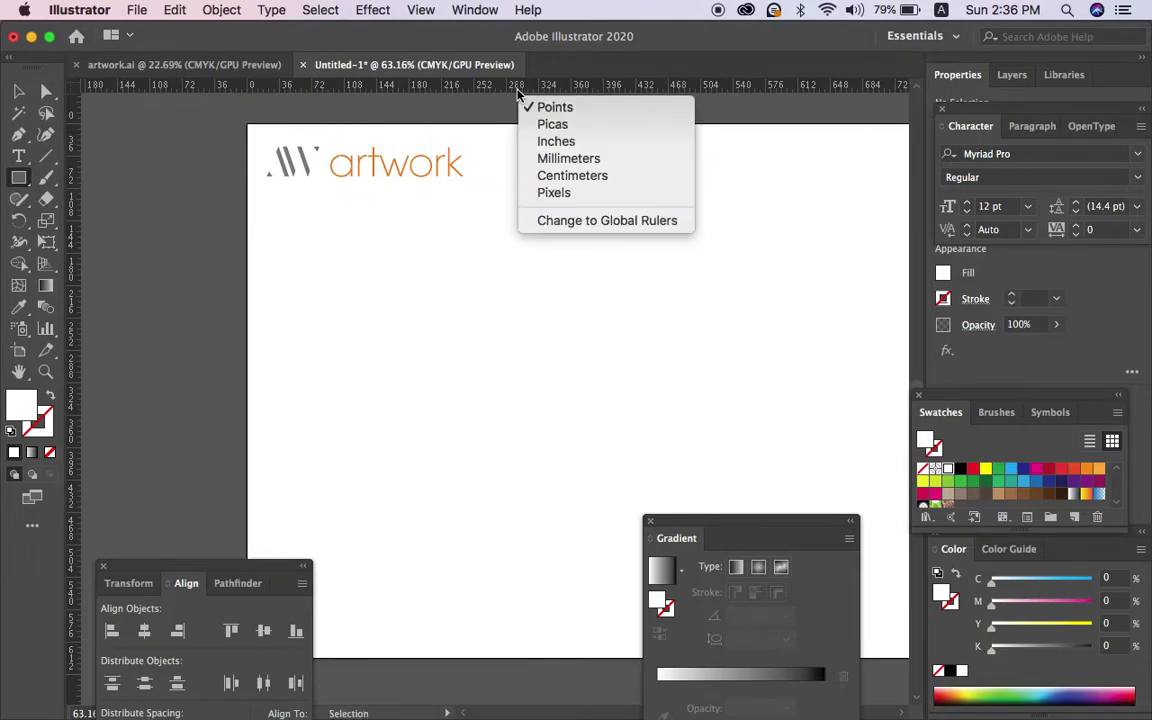
pyautogui.click(551, 144)
# Create a 3.25 × 2 in rectangle with a black stroke
pyautogui.click(510, 313)
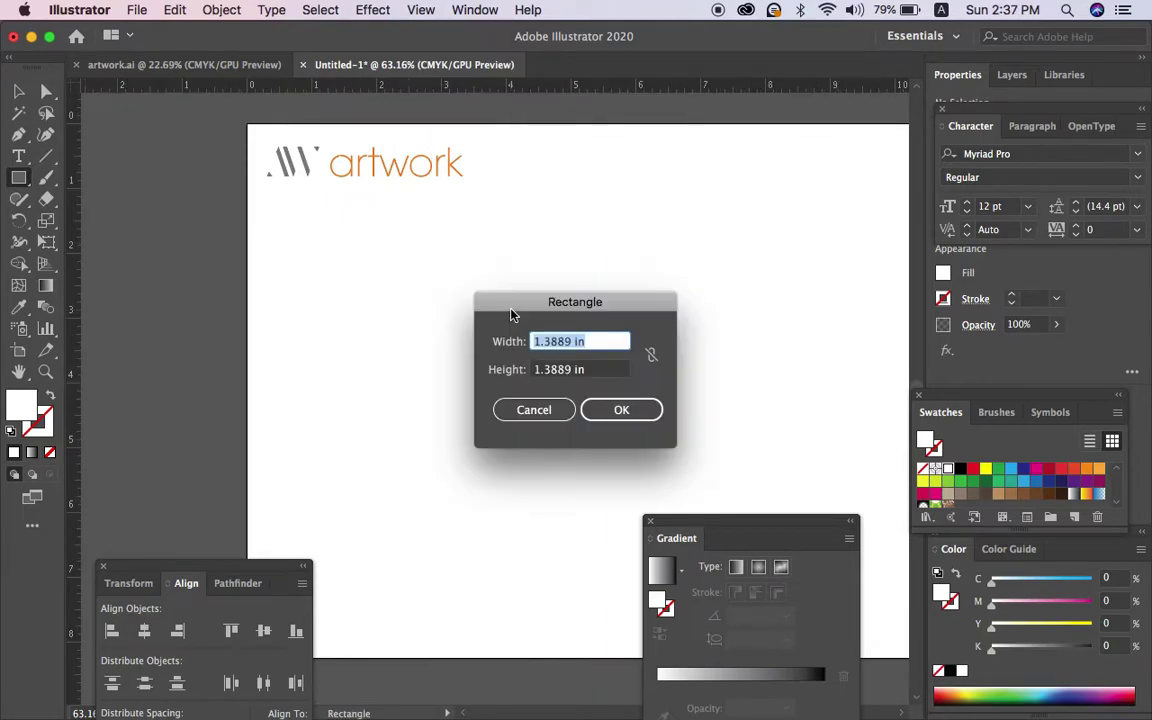
pyautogui.write('3.25')
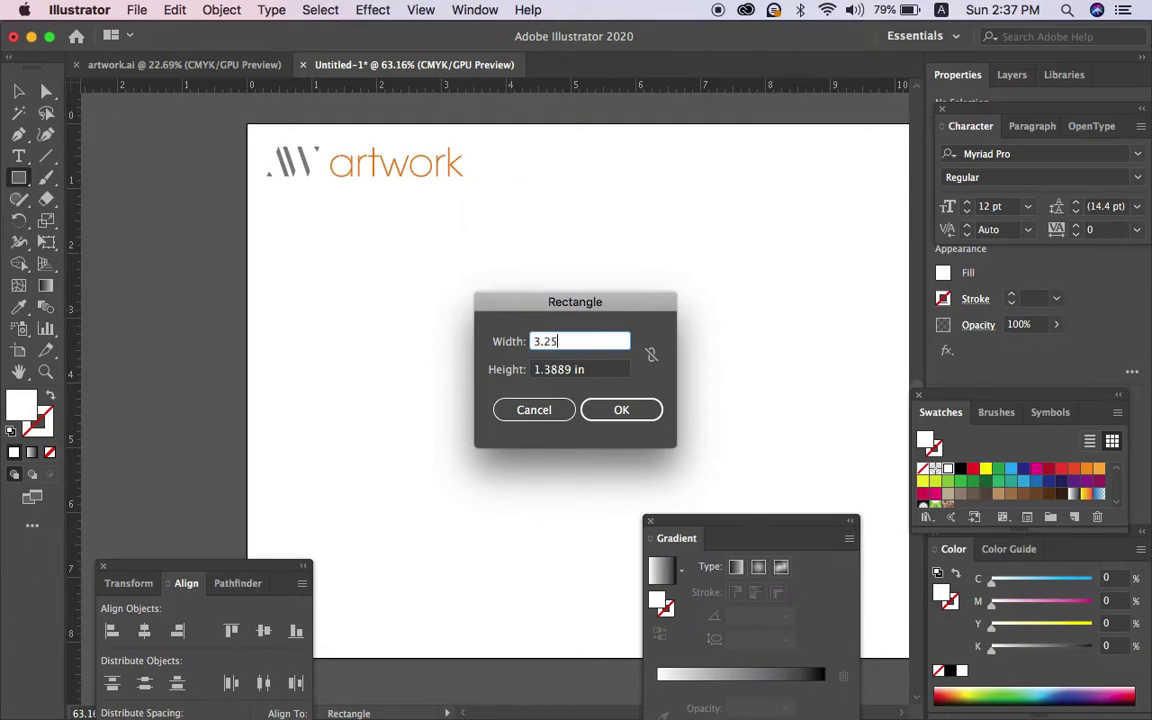
pyautogui.press('Tab')
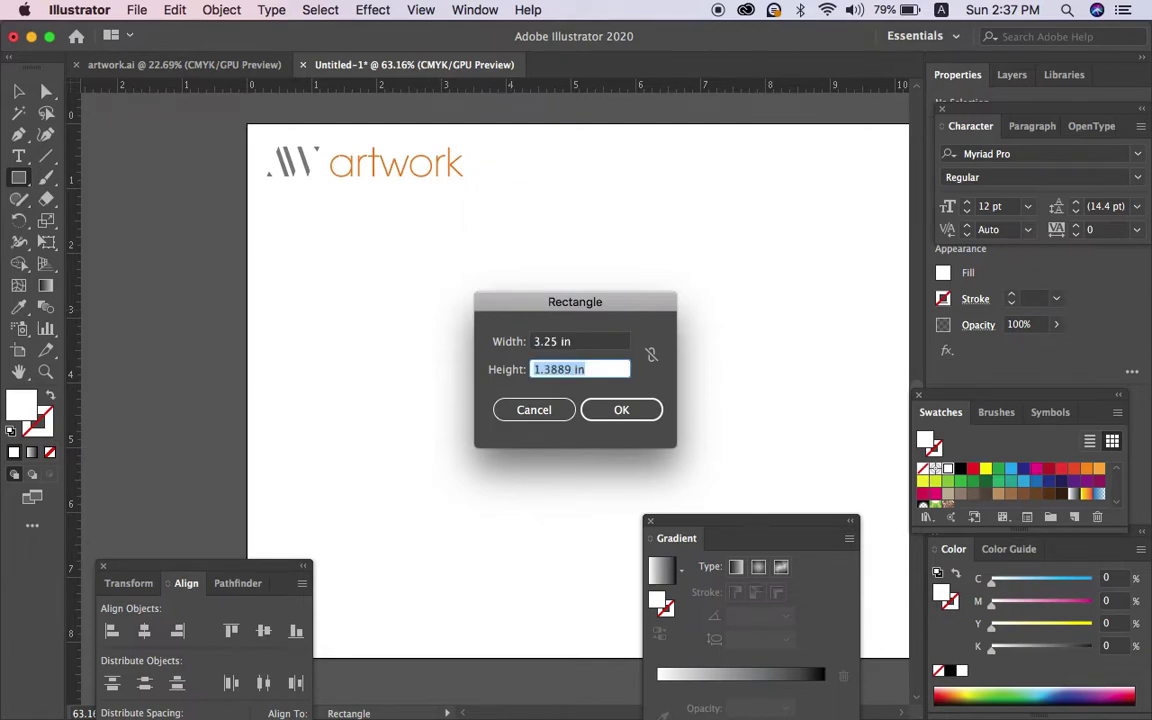
pyautogui.write('2')
pyautogui.press('Return')
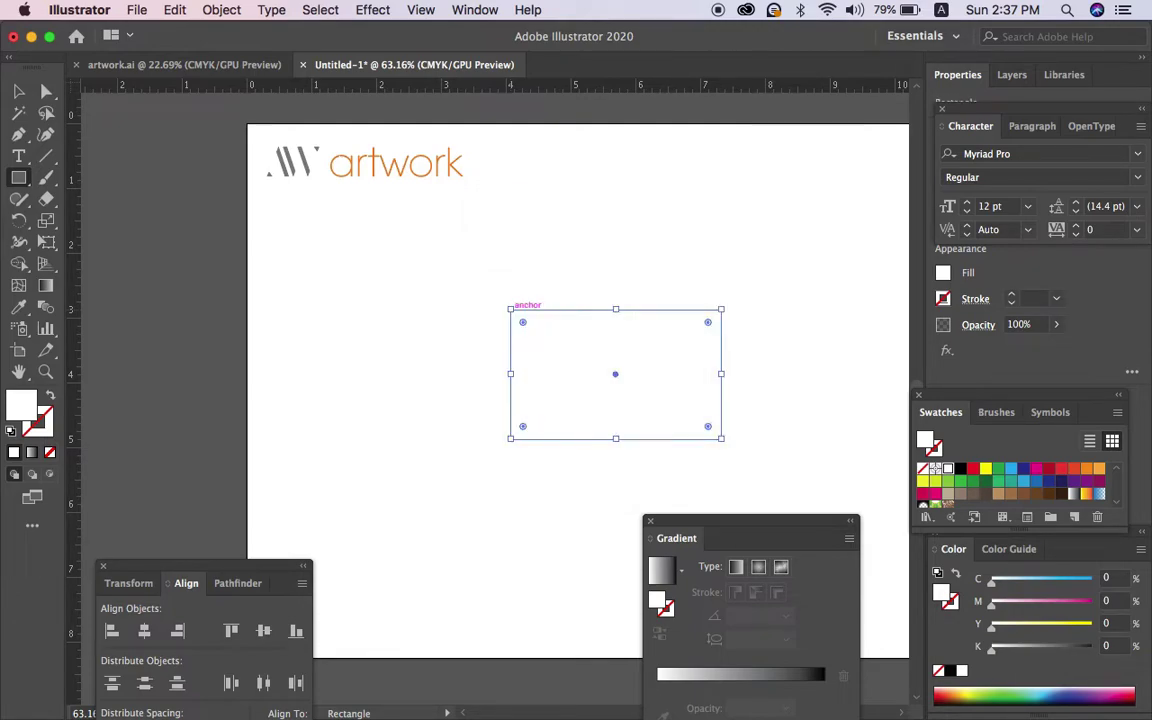
pyautogui.press('v')
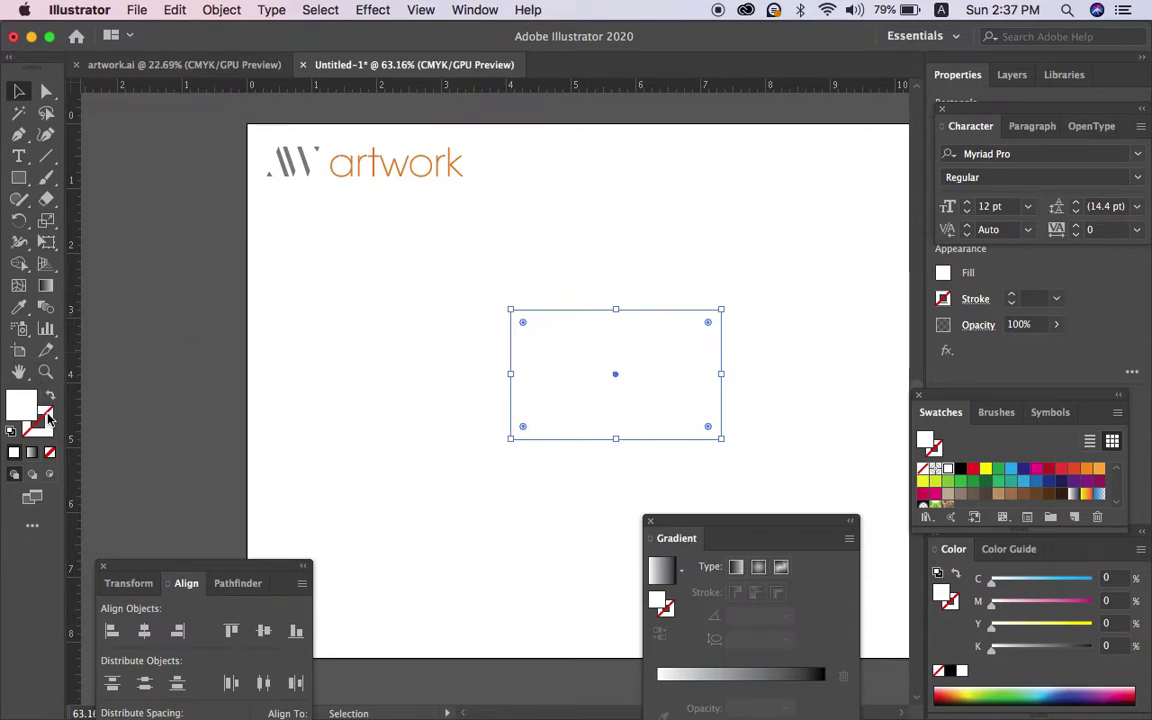
pyautogui.click(46, 418)
pyautogui.click(951, 671)
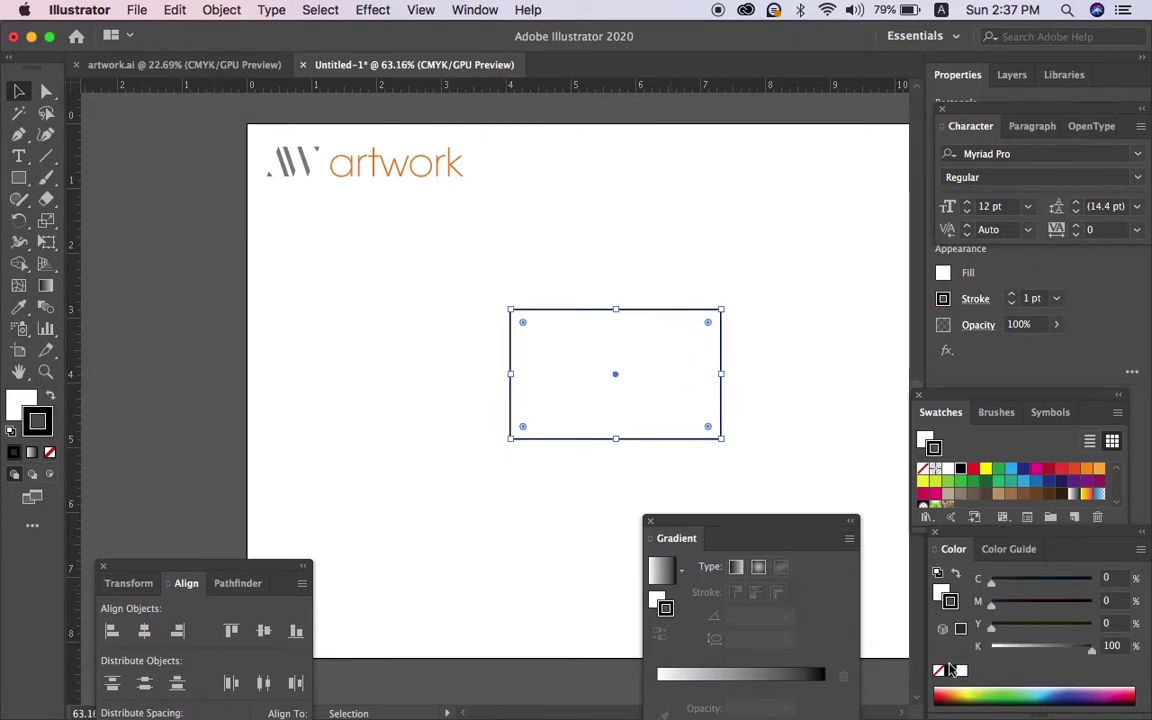
# Offset the rectangle's path by -0.1 in and turn the inner copy into a guide
pyautogui.click(175, 10)
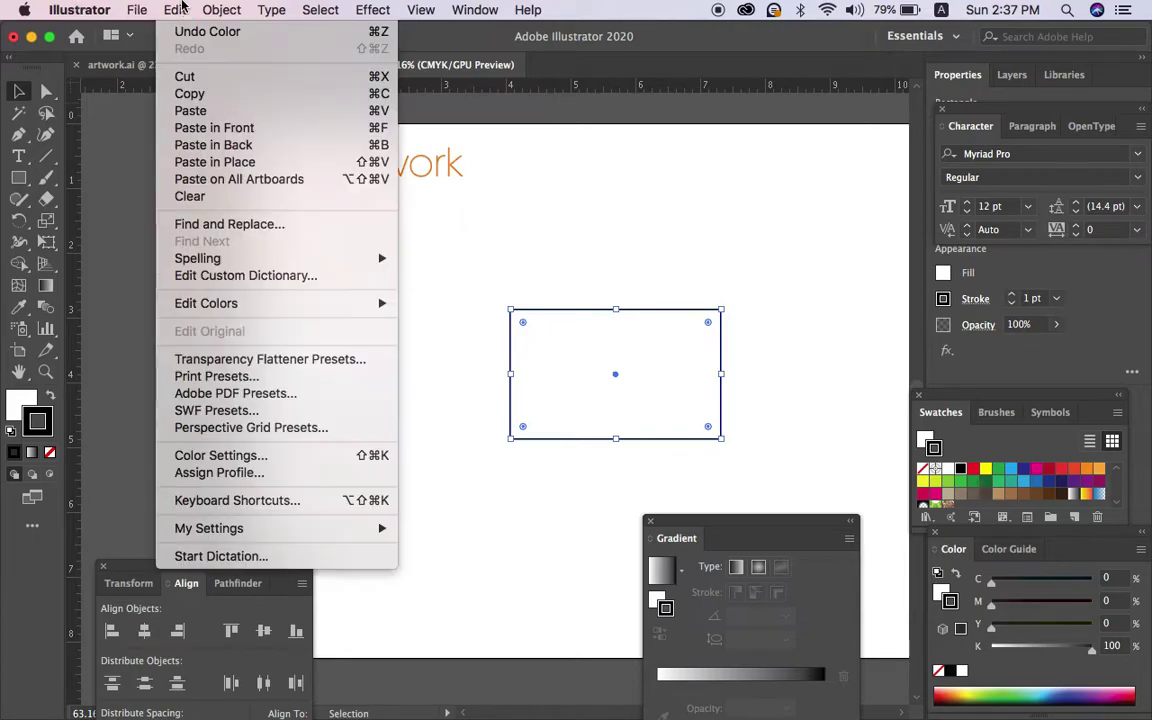
pyautogui.moveTo(226, 410)
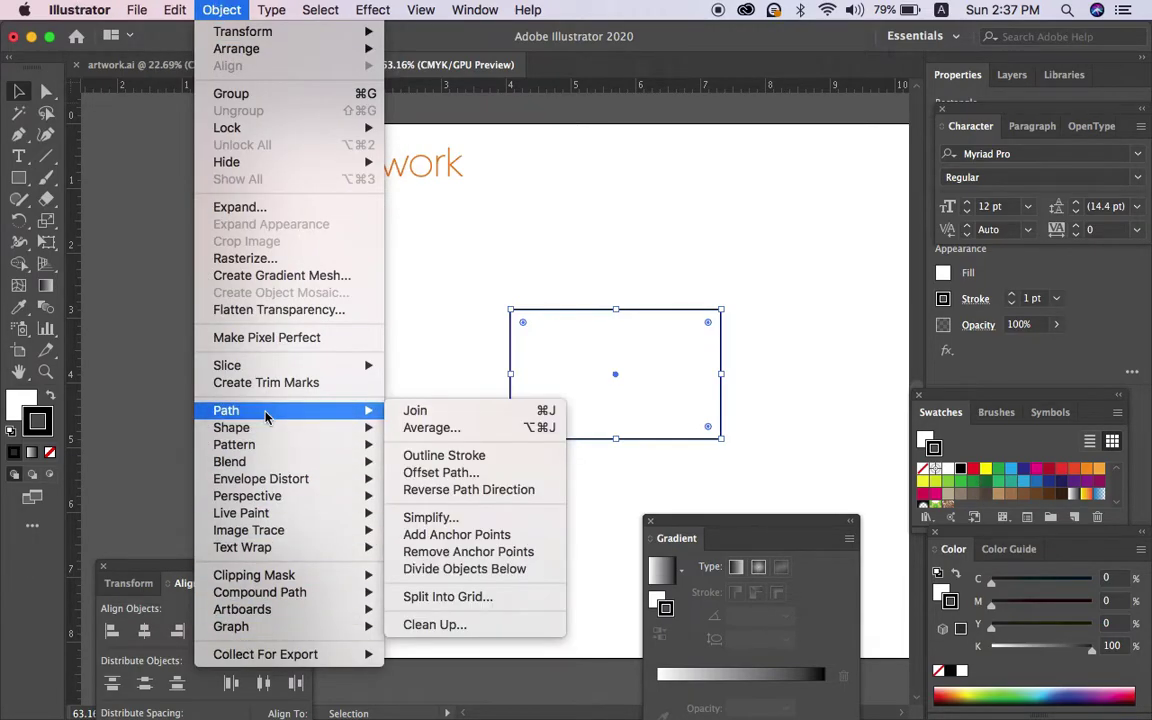
pyautogui.click(438, 474)
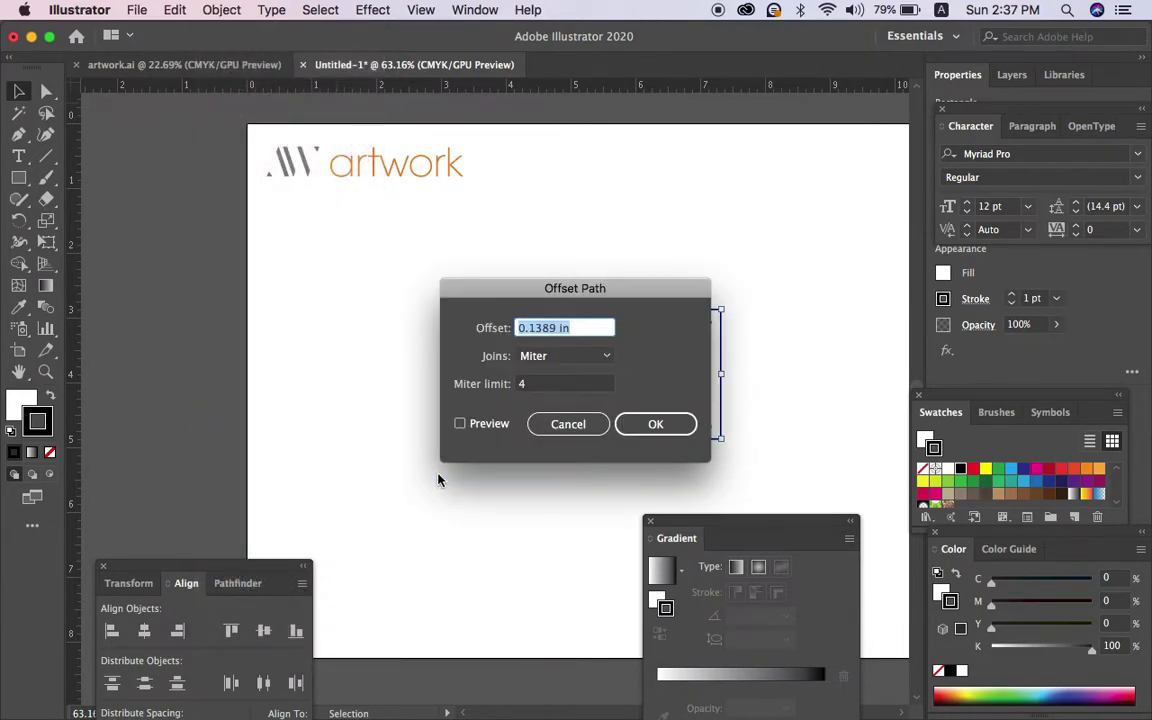
pyautogui.write('-.15')
pyautogui.press('Return')
pyautogui.rightClick(650, 440)
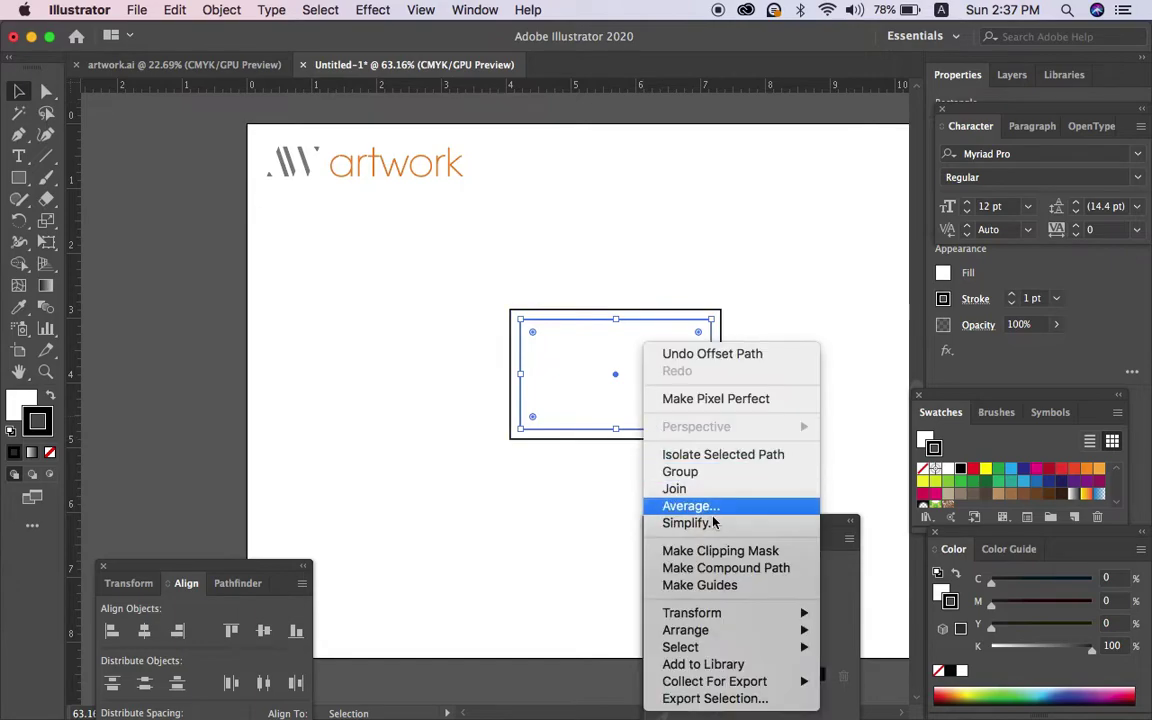
pyautogui.click(726, 585)
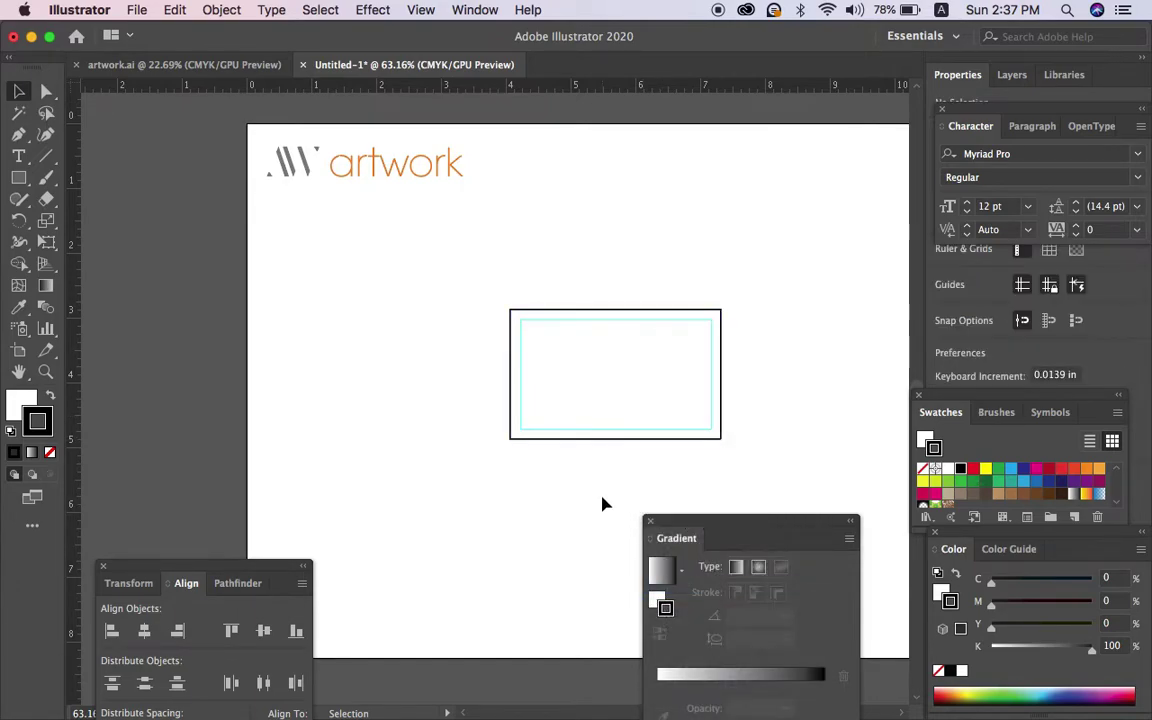
# Zoom in and move the artwork logo above the card rectangle
pyautogui.press('Tab')
pyautogui.press('z')
pyautogui.moveTo(424, 260); pyautogui.dragTo(499, 301)
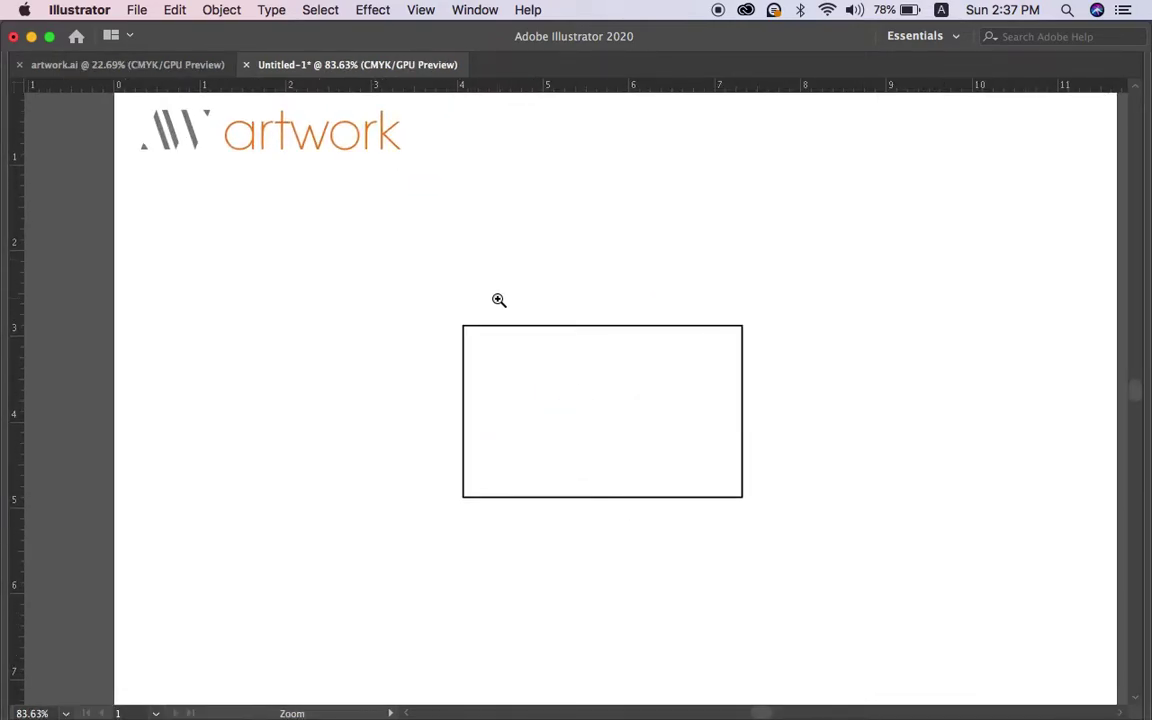
pyautogui.moveTo(360, 140)
pyautogui.mouseDown()
pyautogui.moveTo(578, 252)
pyautogui.moveTo(678, 269)
pyautogui.mouseUp()
pyautogui.click(822, 281)
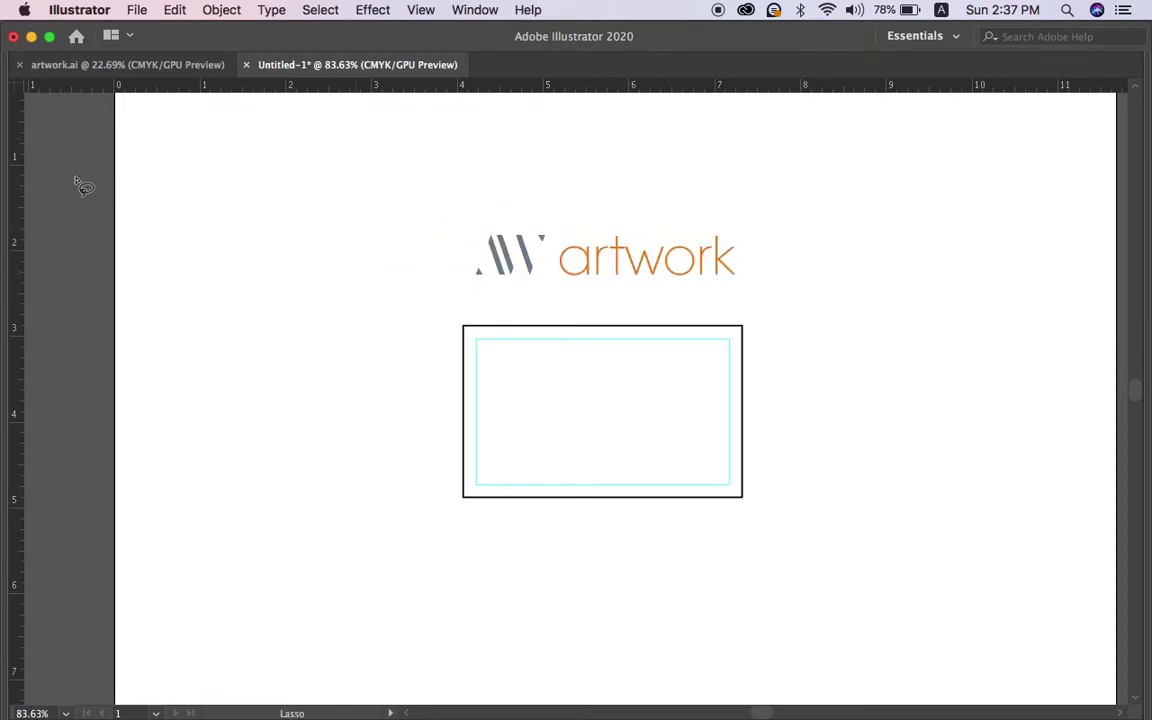
# Draw a small square above the logo filled with the logo's grey
pyautogui.press('Tab')
pyautogui.press('m')
pyautogui.moveTo(562, 158); pyautogui.dragTo(604, 198)
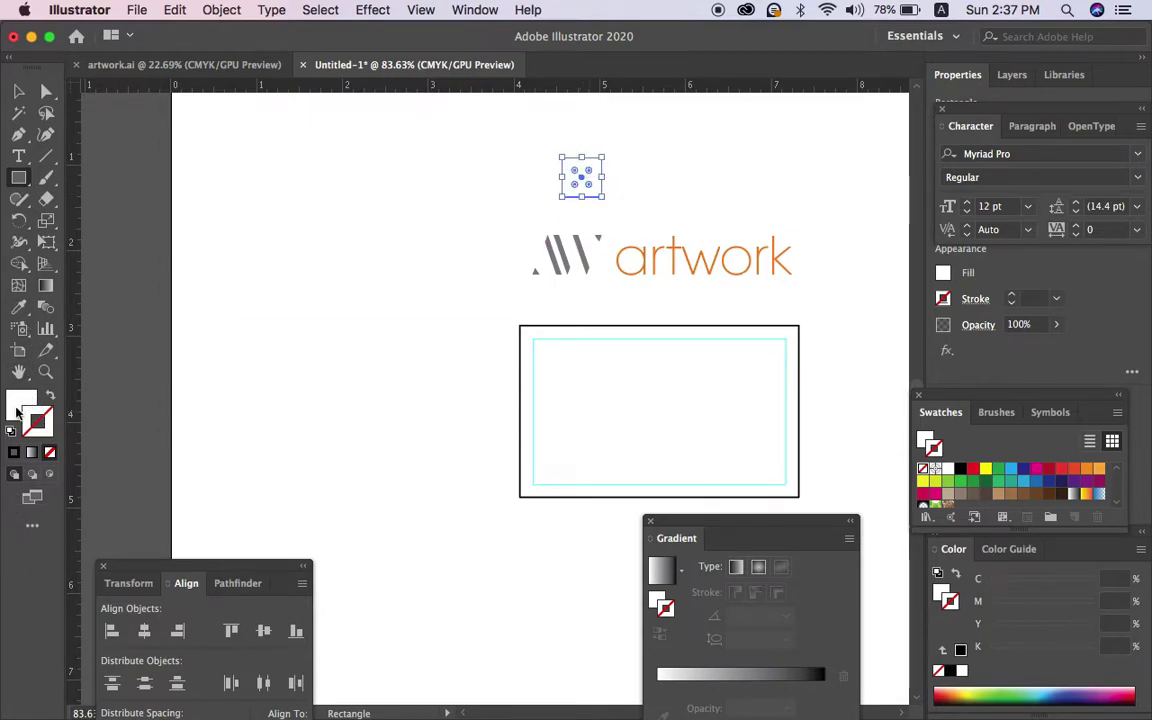
pyautogui.click(18, 307)
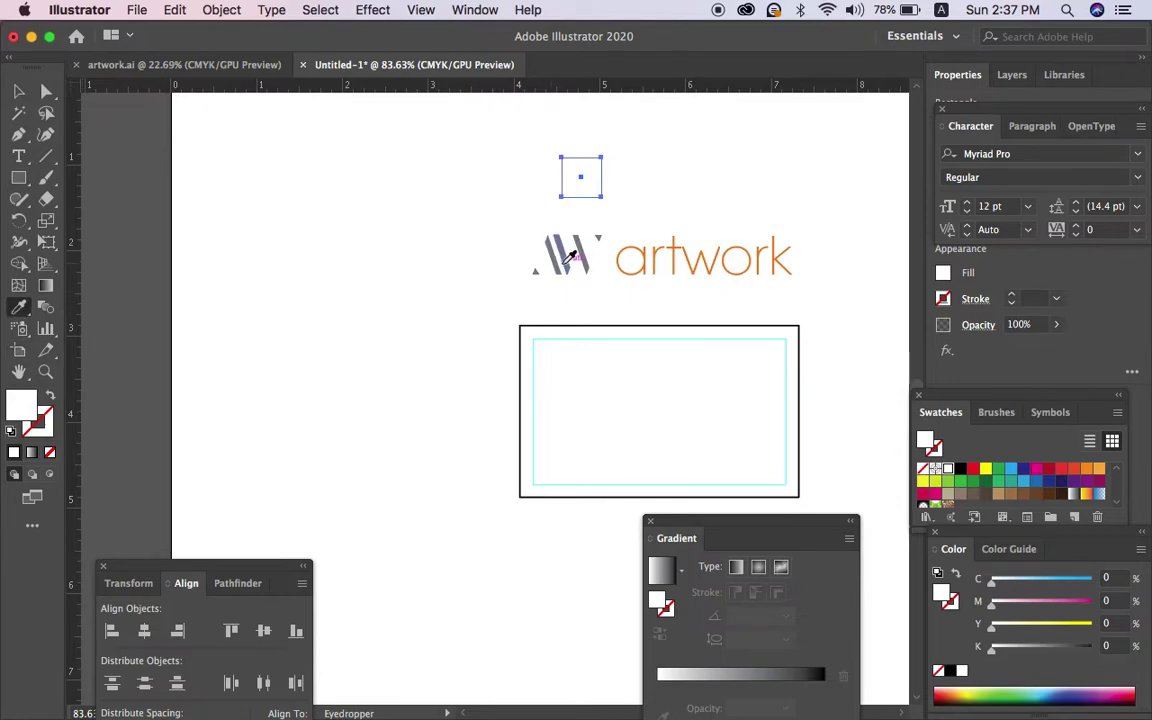
pyautogui.click(564, 263)
pyautogui.press('v')
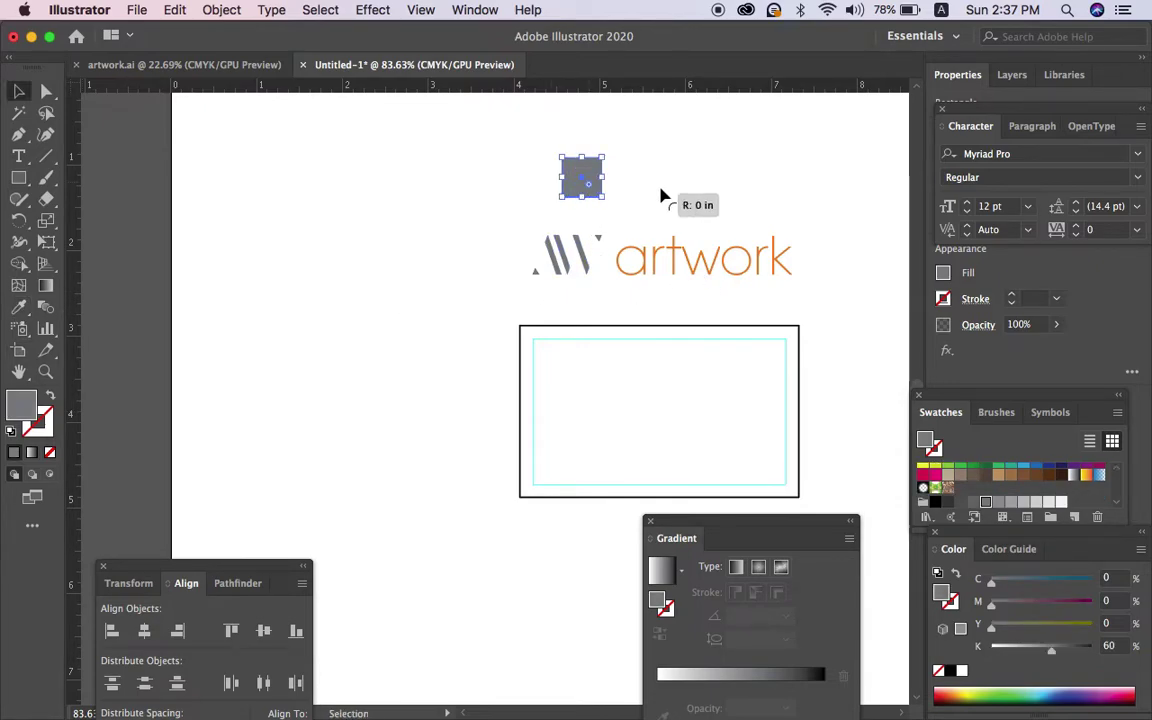
pyautogui.click(612, 187)
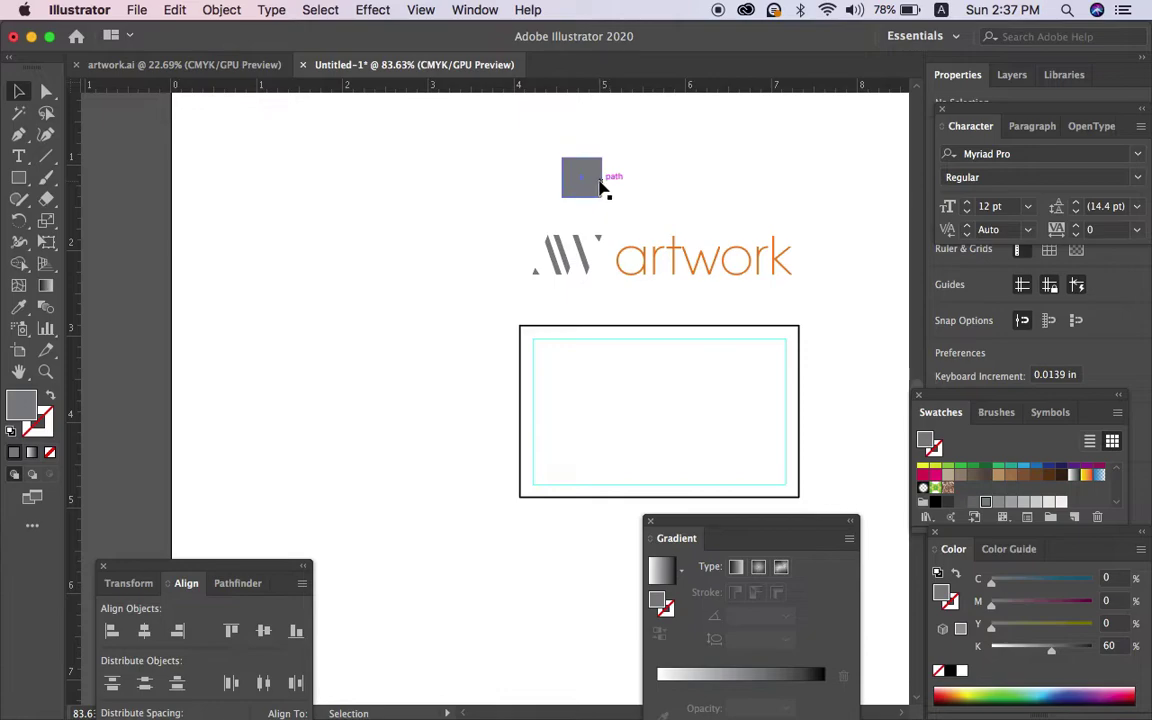
# Duplicate the square to its right and fill the copy with the logo's orange
pyautogui.moveTo(598, 183); pyautogui.dragTo(670, 183)
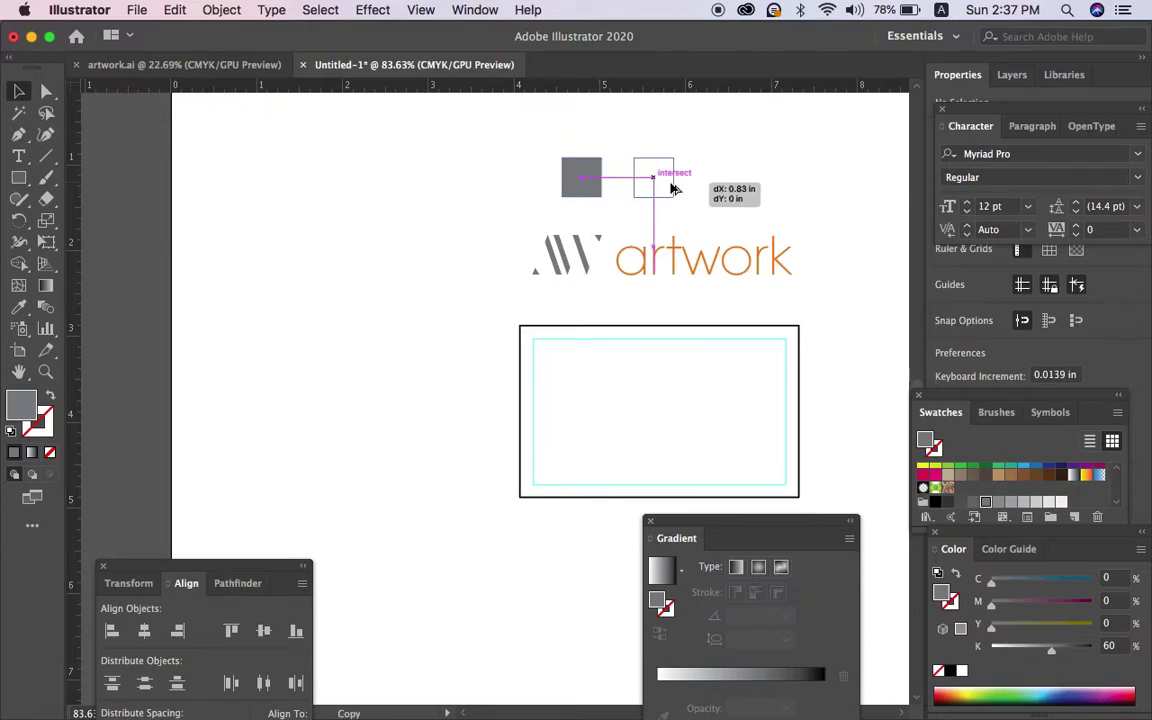
pyautogui.click(18, 307)
pyautogui.click(787, 262)
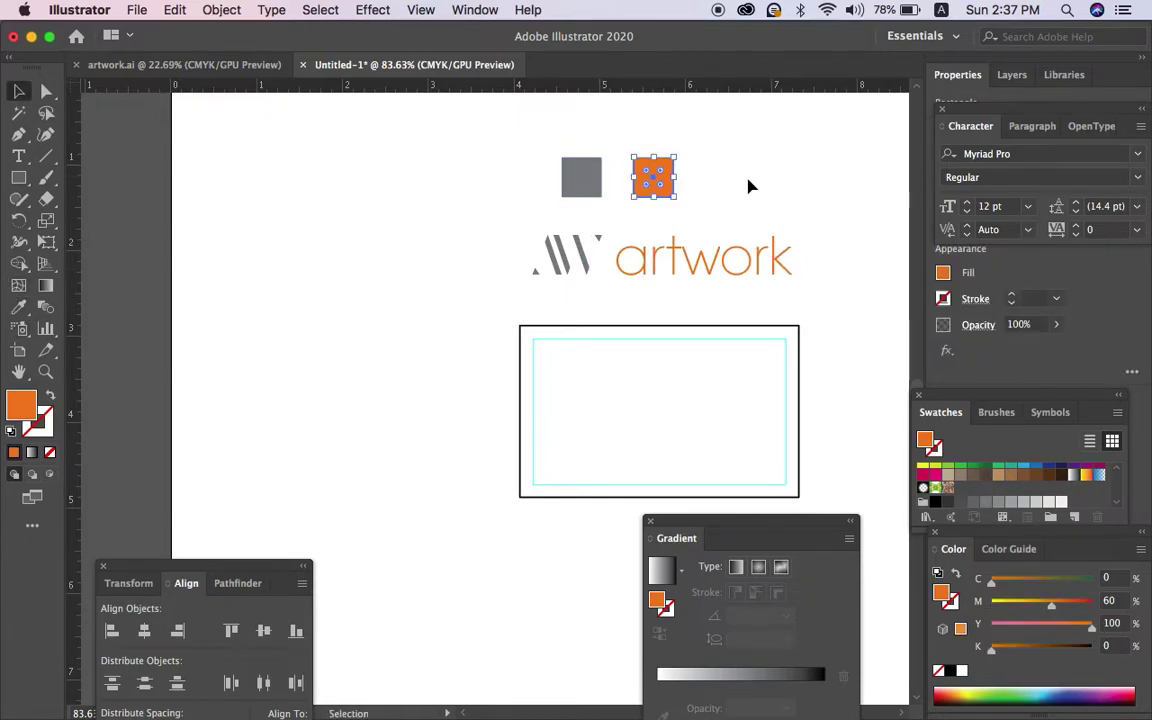
pyautogui.press('super+shift+a')
pyautogui.press('Tab')
pyautogui.scroll(-2, 600, 350)
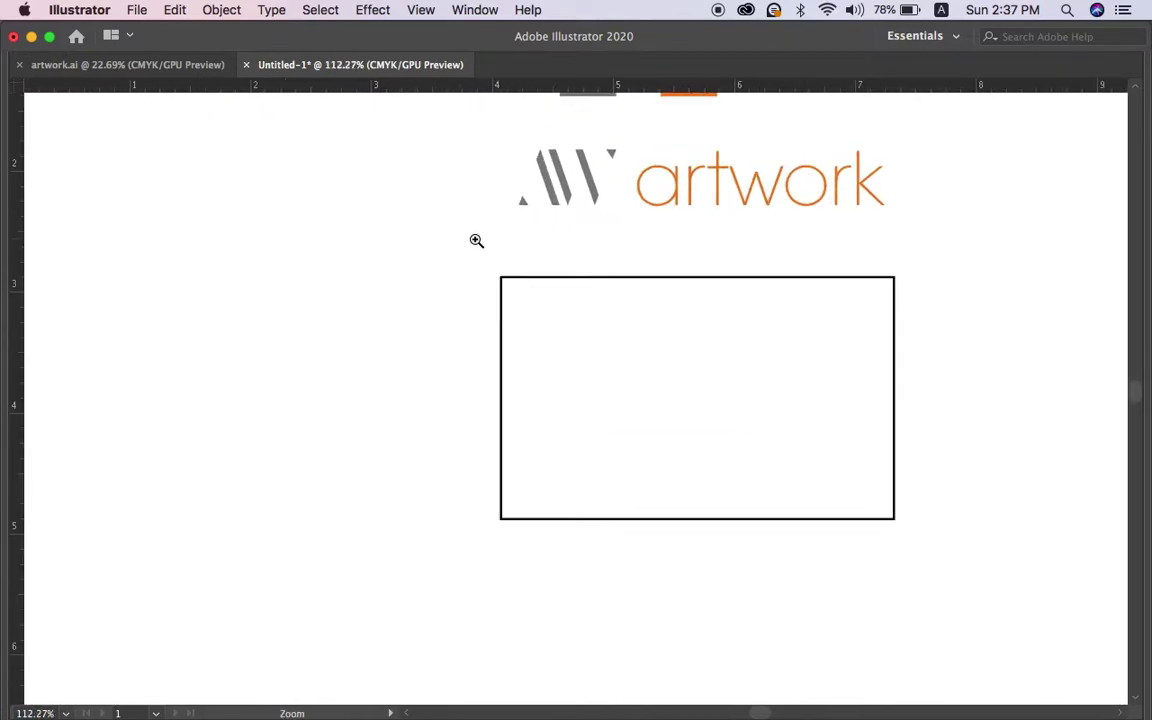
# Zoom and pan to centre the card rectangle, then select it
pyautogui.moveTo(389, 194); pyautogui.dragTo(490, 240)
pyautogui.click(852, 305)
pyautogui.press('Tab')
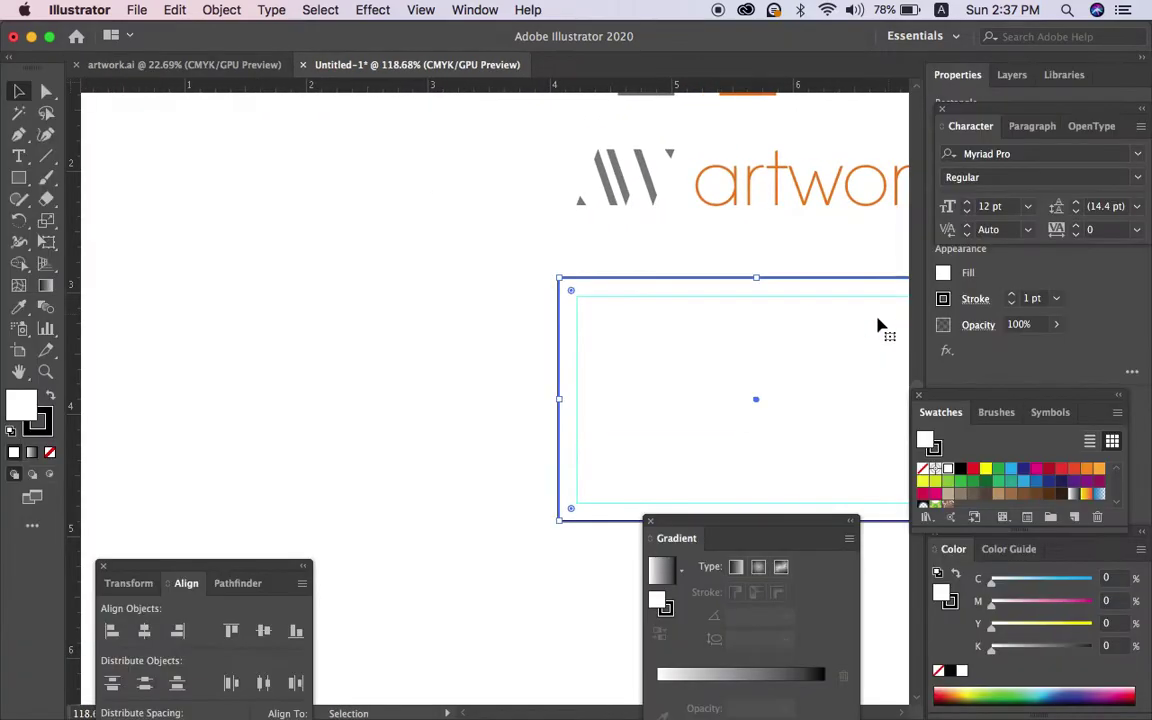
pyautogui.press('Tab')
pyautogui.moveTo(787, 334); pyautogui.dragTo(593, 294)
pyautogui.press('Tab')
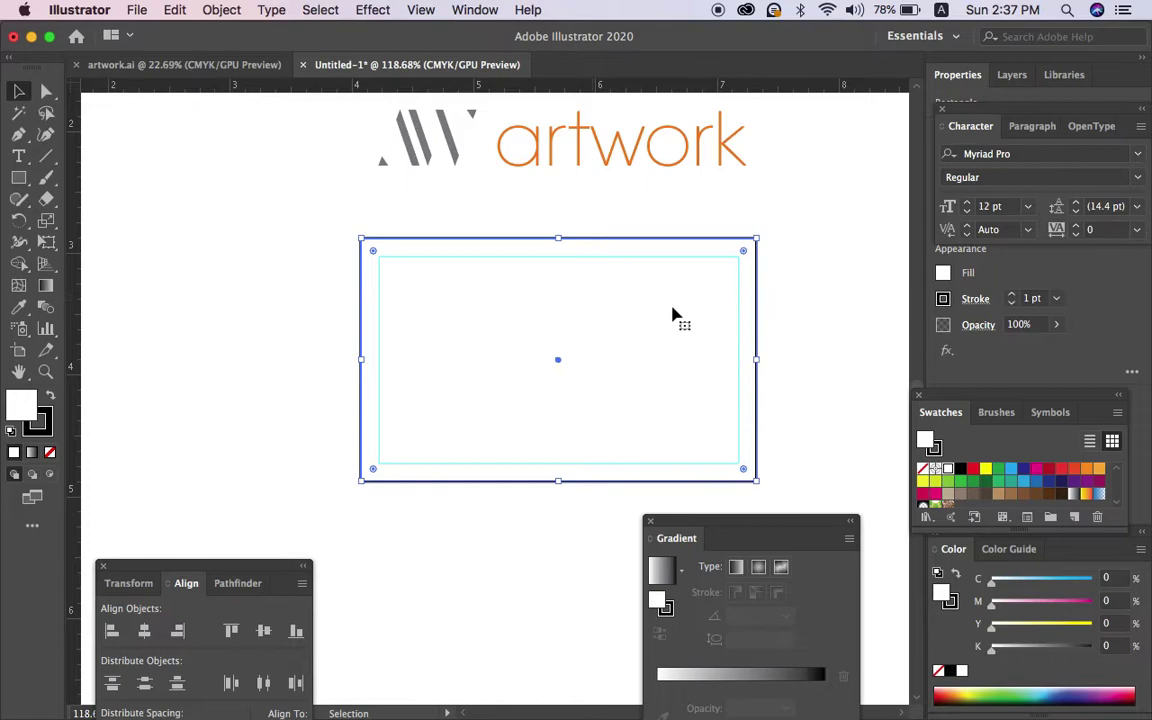
pyautogui.press('v')
# Paste a copy of the rectangle, align it left and resize it to the card's middle
pyautogui.rightClick(518, 240)
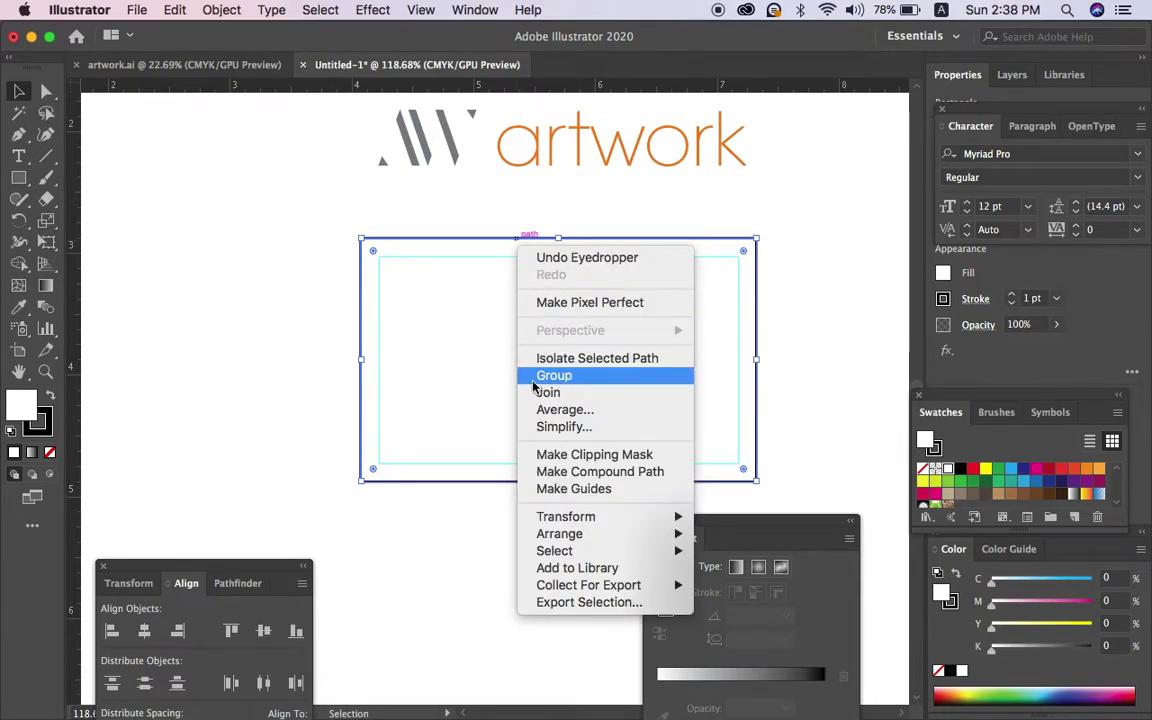
pyautogui.press('Escape')
pyautogui.click(273, 10)
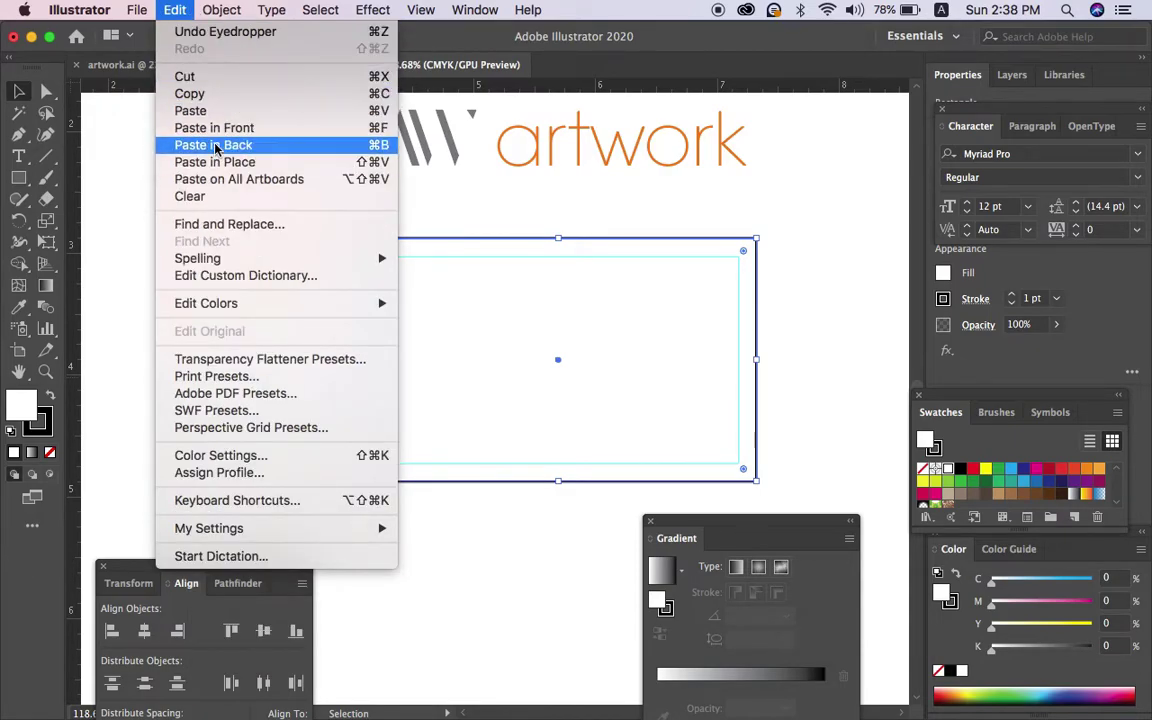
pyautogui.click(190, 110)
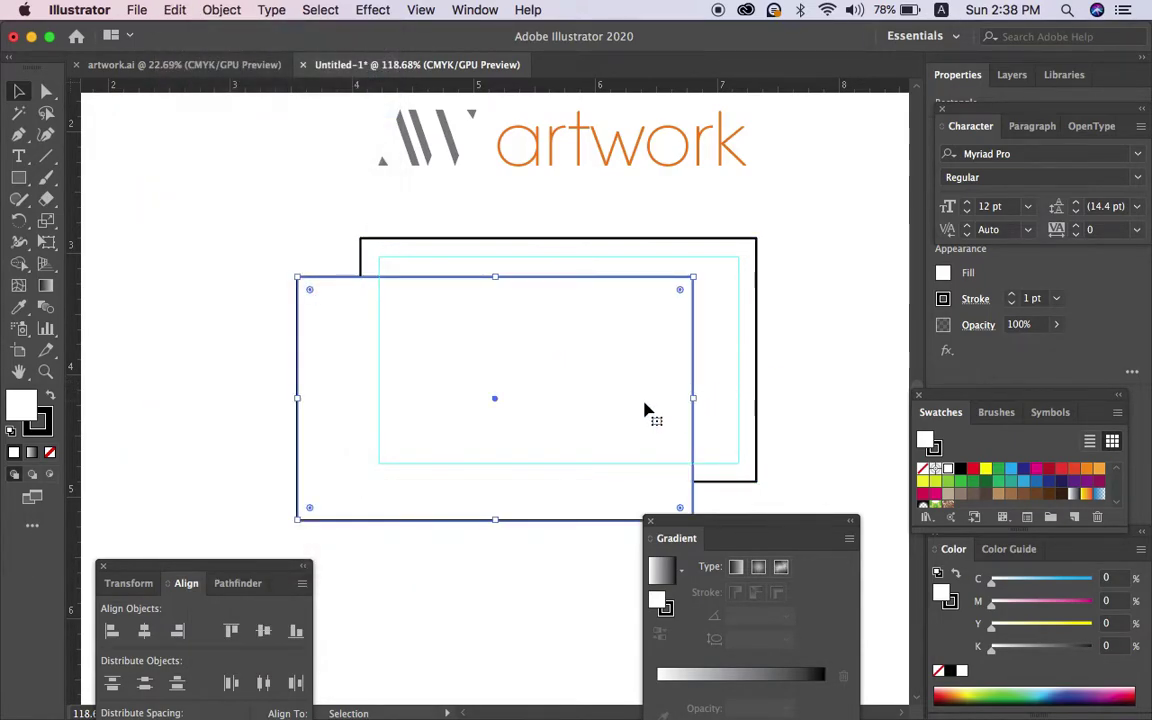
pyautogui.moveTo(645, 408)
pyautogui.mouseDown()
pyautogui.moveTo(707, 370)
pyautogui.moveTo(545, 355)
pyautogui.mouseUp()
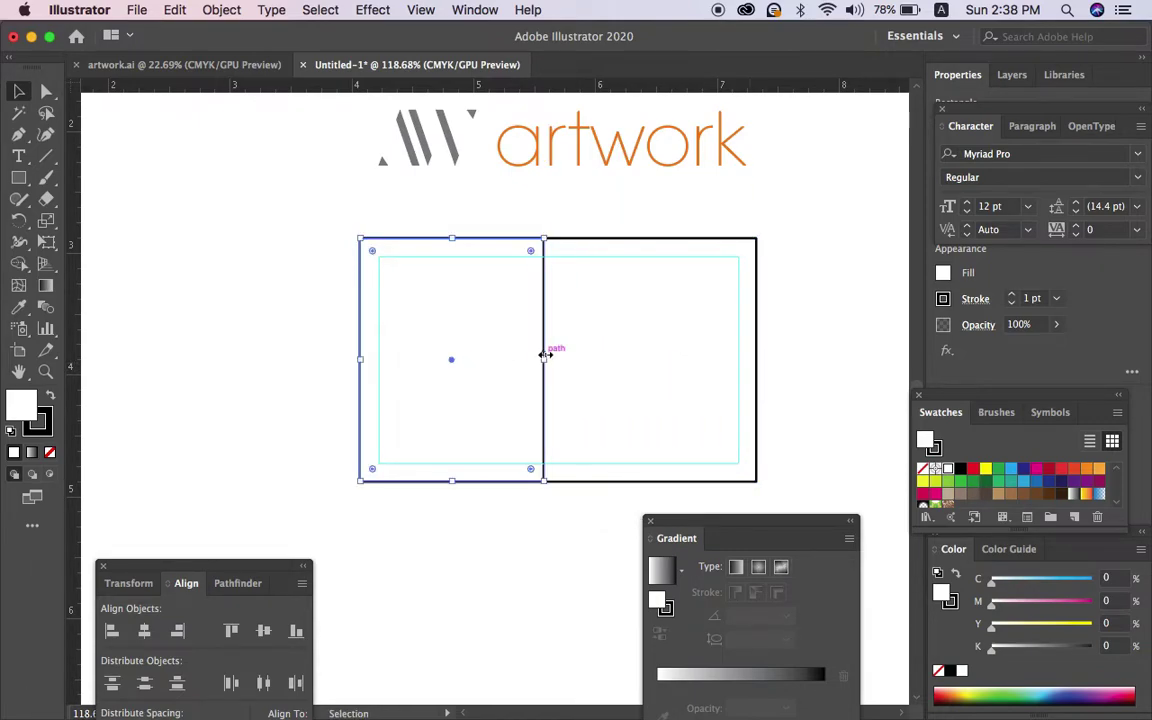
pyautogui.hotkey('ctrl', 'y')
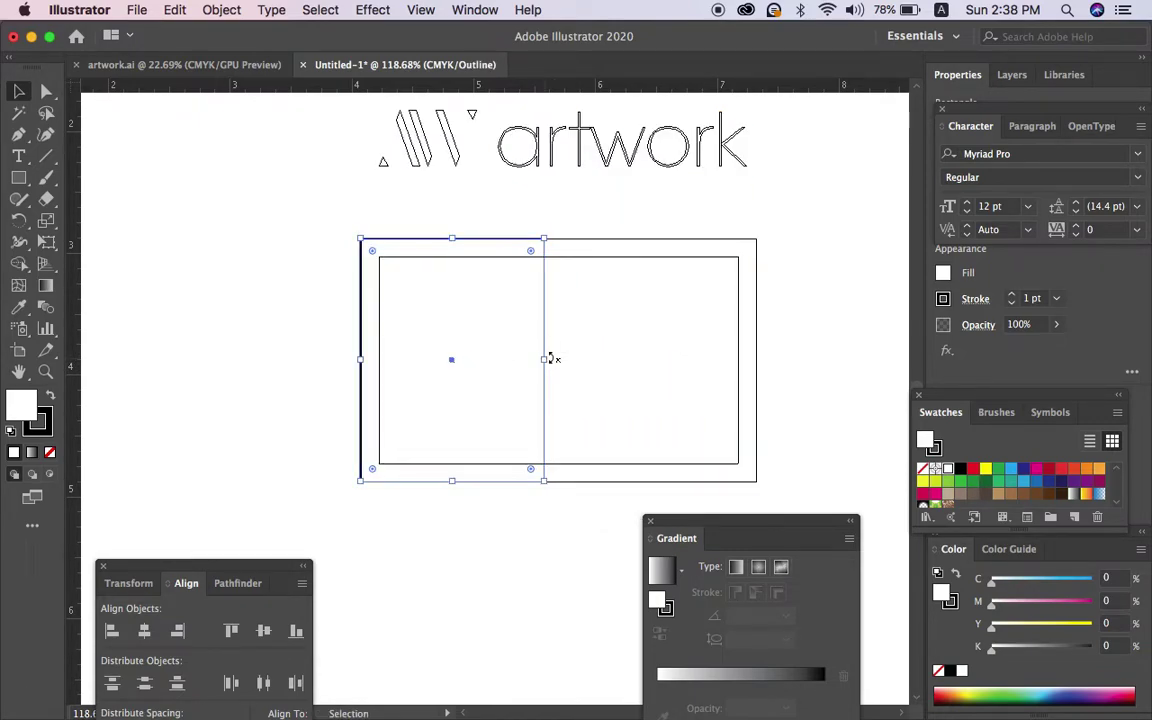
pyautogui.moveTo(551, 360); pyautogui.dragTo(557, 360)
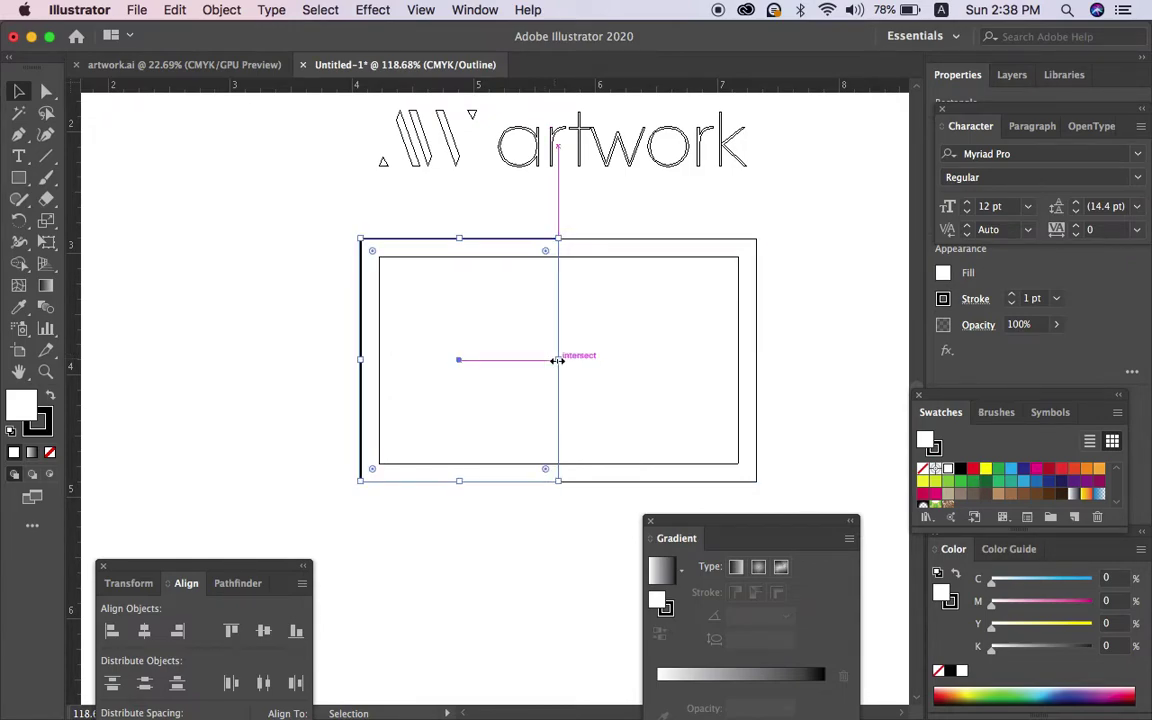
pyautogui.hotkey('ctrl', 'y')
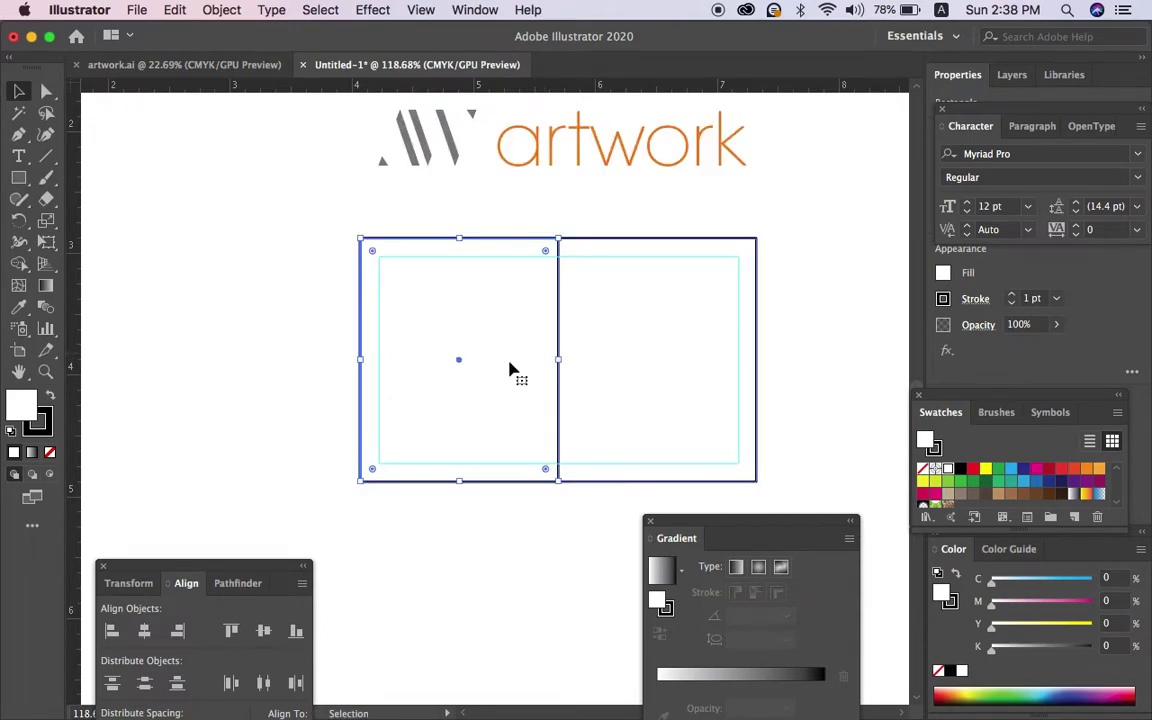
# Fill the left-half rectangle with the orange sampled from the logo text
pyautogui.click(18, 307)
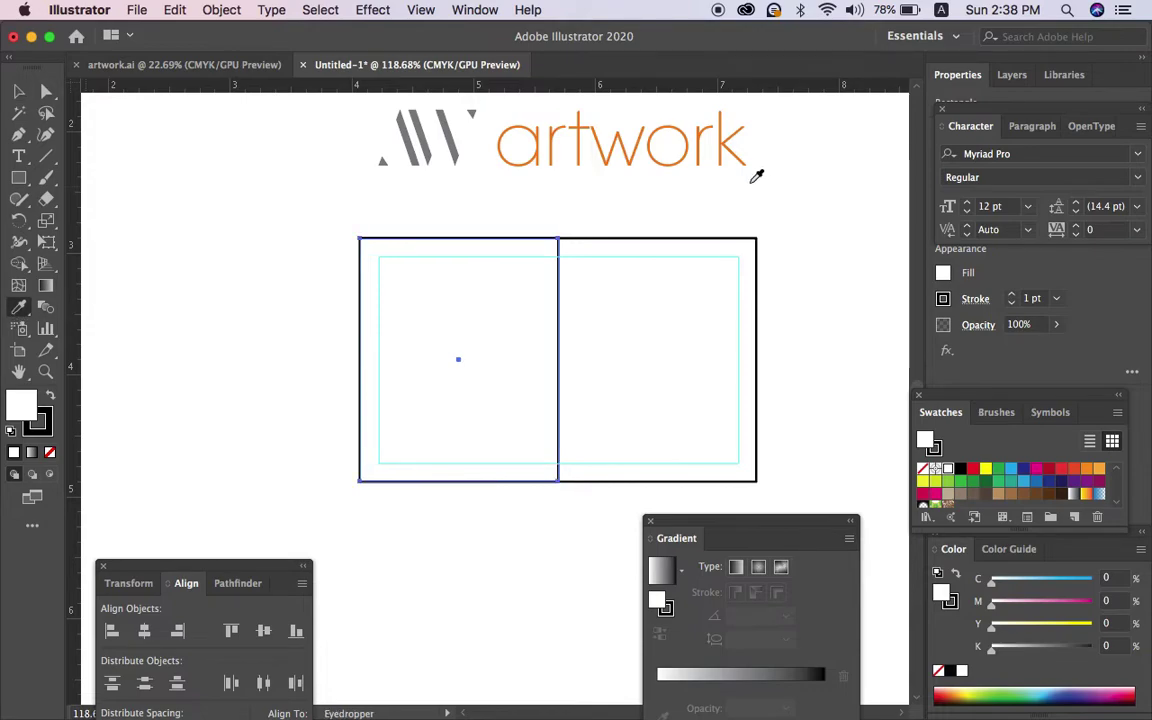
pyautogui.click(745, 160)
pyautogui.press('v')
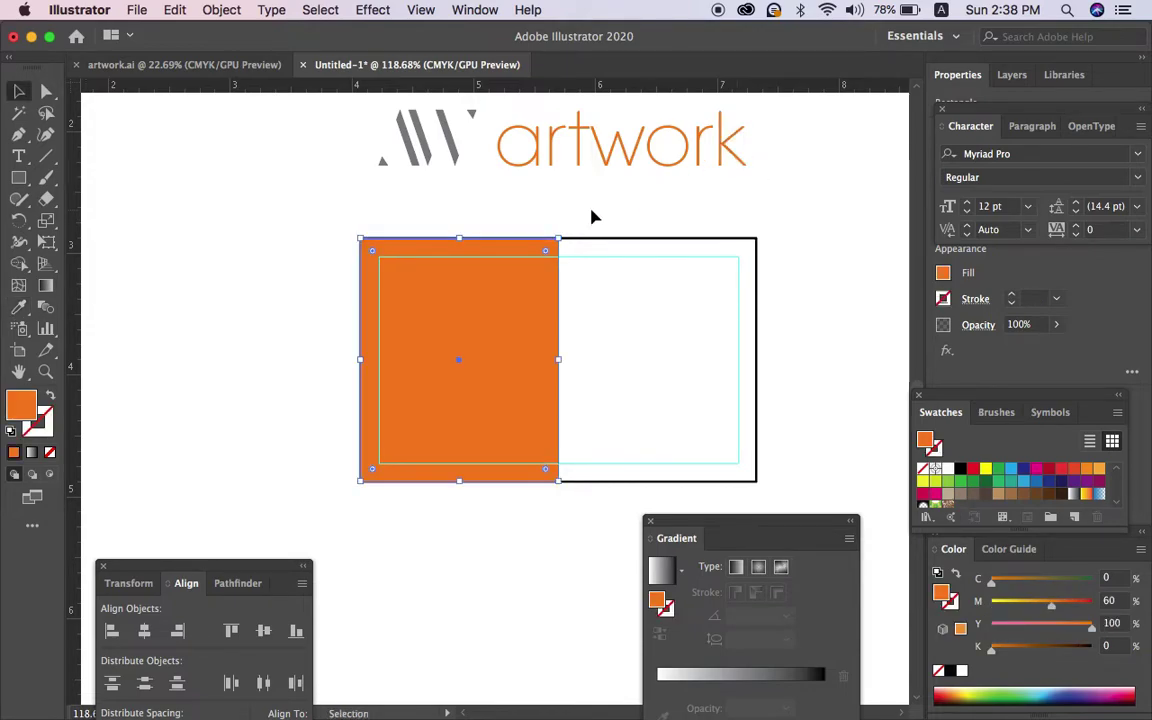
pyautogui.click(592, 218)
pyautogui.click(596, 251)
pyautogui.press('Tab')
pyautogui.press('Tab')
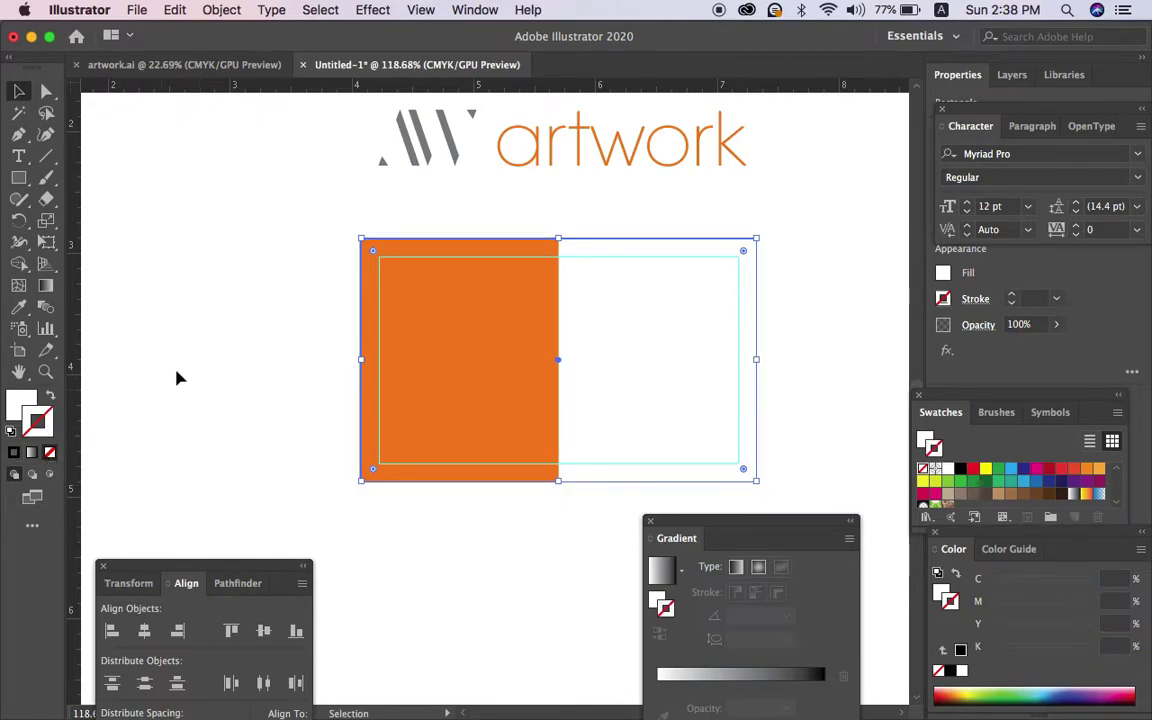
# Fill the card's right-side rectangle with a 5% light grey
pyautogui.click(158, 325)
pyautogui.press('Tab')
pyautogui.press('z')
pyautogui.click(295, 298)
pyautogui.press('v')
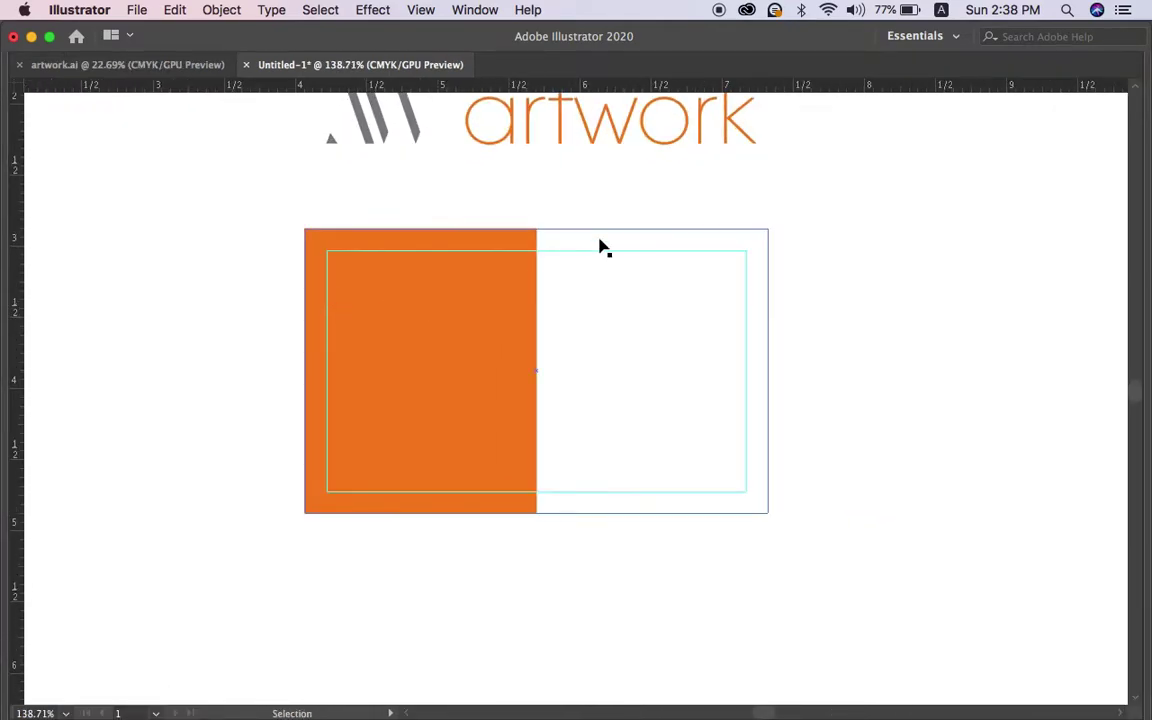
pyautogui.click(610, 233)
pyautogui.press('Tab')
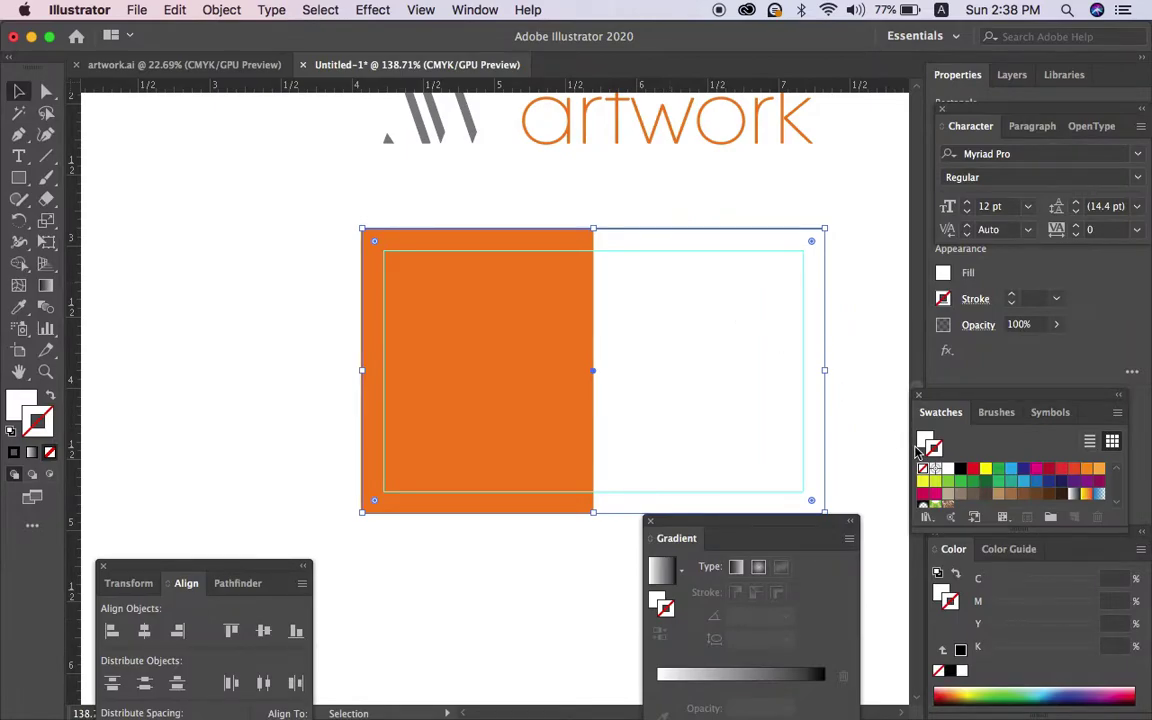
pyautogui.click(925, 441)
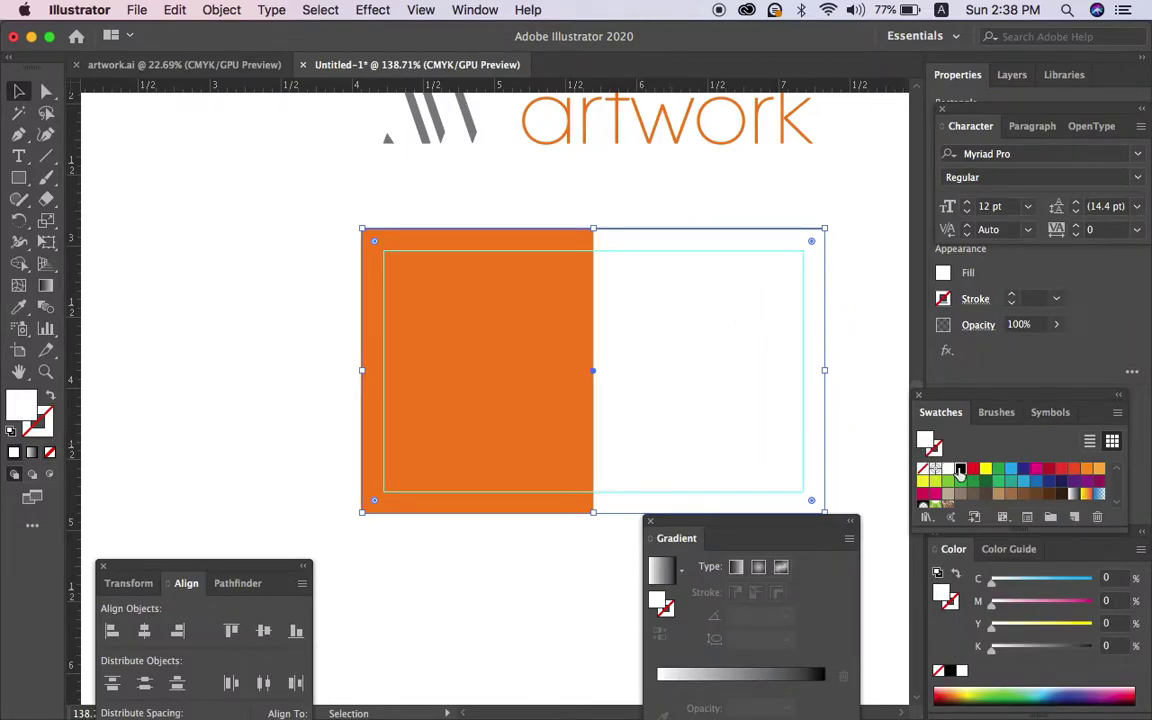
pyautogui.click(960, 469)
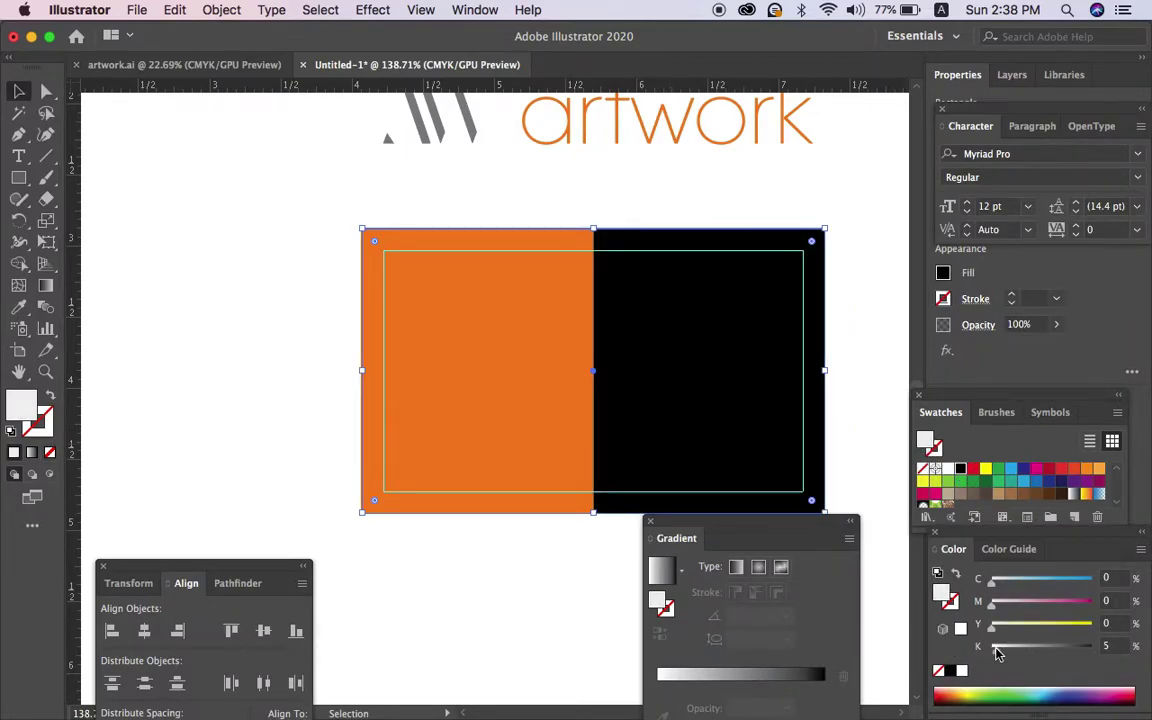
pyautogui.moveTo(1032, 647); pyautogui.dragTo(997, 648)
pyautogui.click(861, 260)
# Select the artwork logo and shrink it
pyautogui.press('Tab')
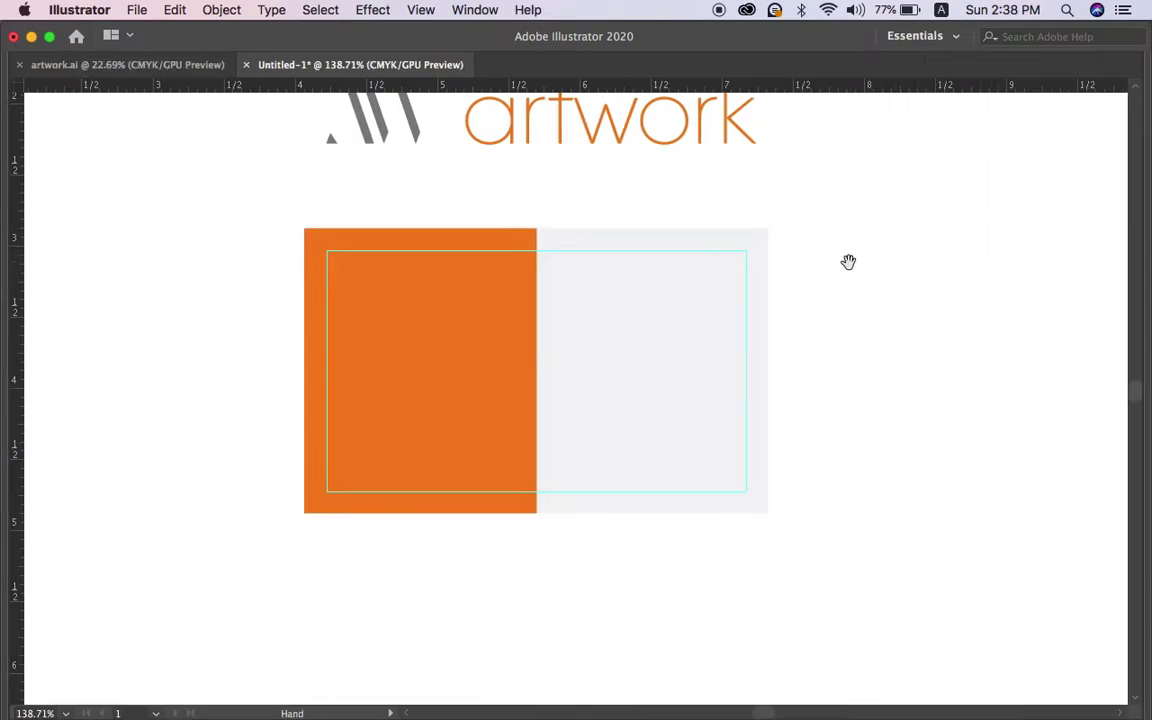
pyautogui.click(627, 139)
pyautogui.scroll(3, 810, 198)
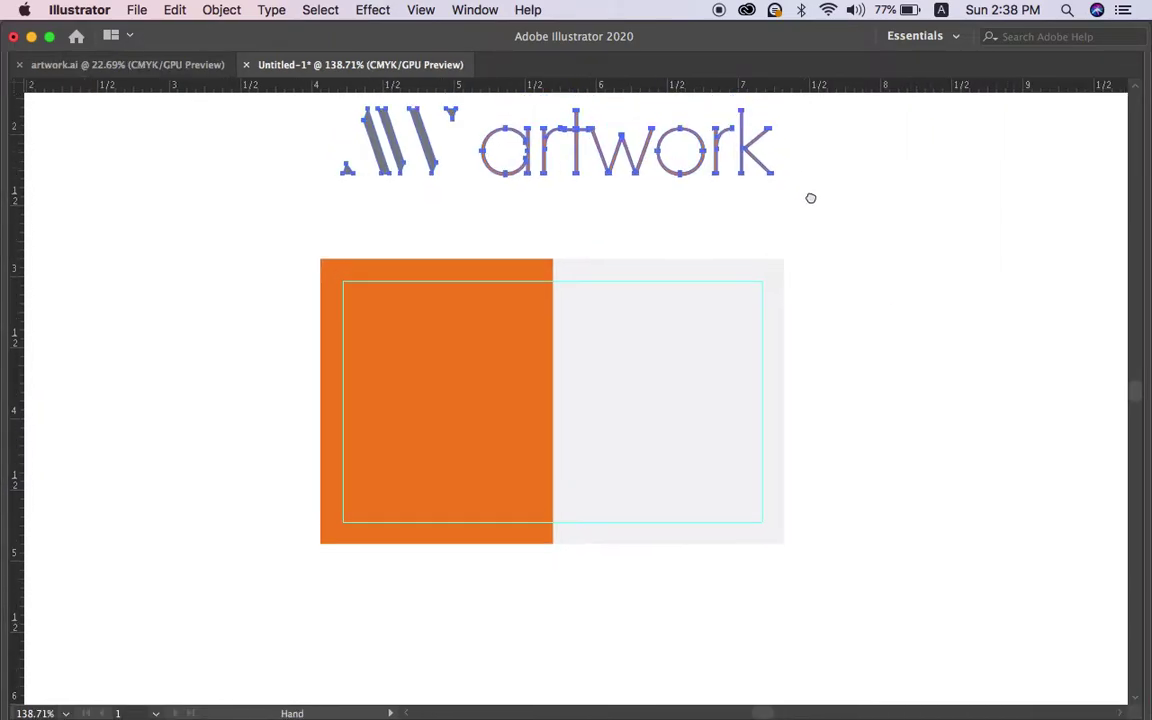
pyautogui.scroll(2, 808, 276)
pyautogui.moveTo(804, 281); pyautogui.dragTo(628, 279)
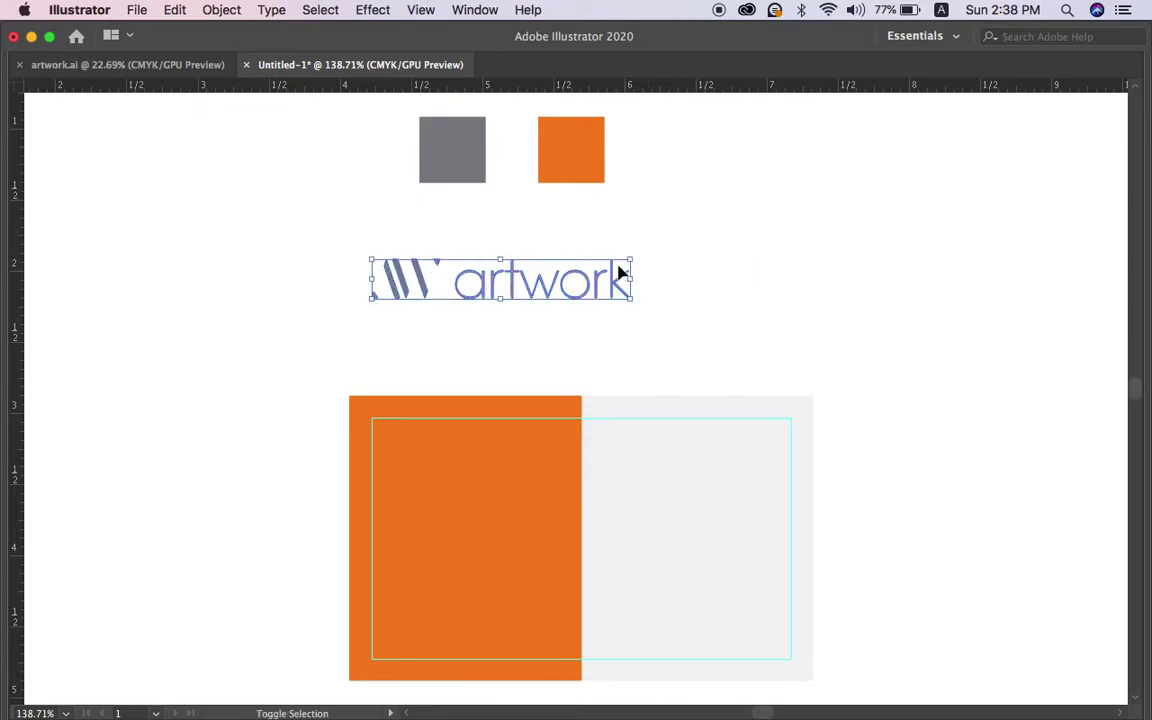
# Ungroup the logo and move the word artwork below the AW mark
pyautogui.rightClick(574, 239)
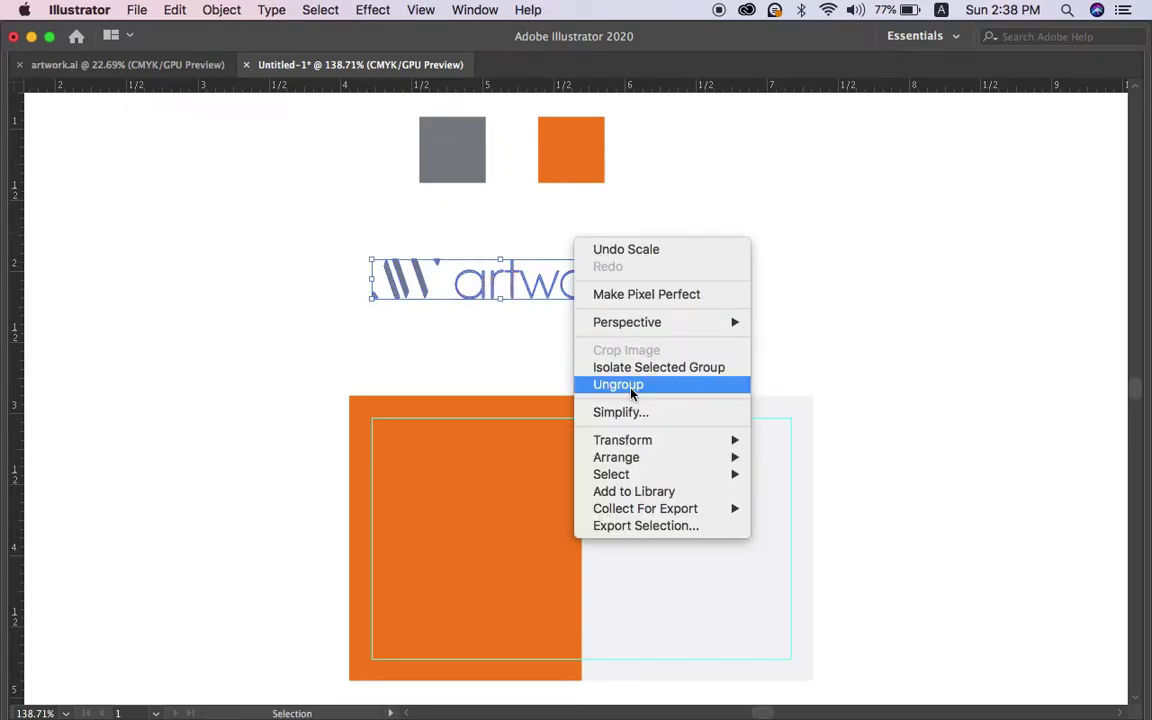
pyautogui.click(632, 384)
pyautogui.click(600, 308)
pyautogui.click(589, 297)
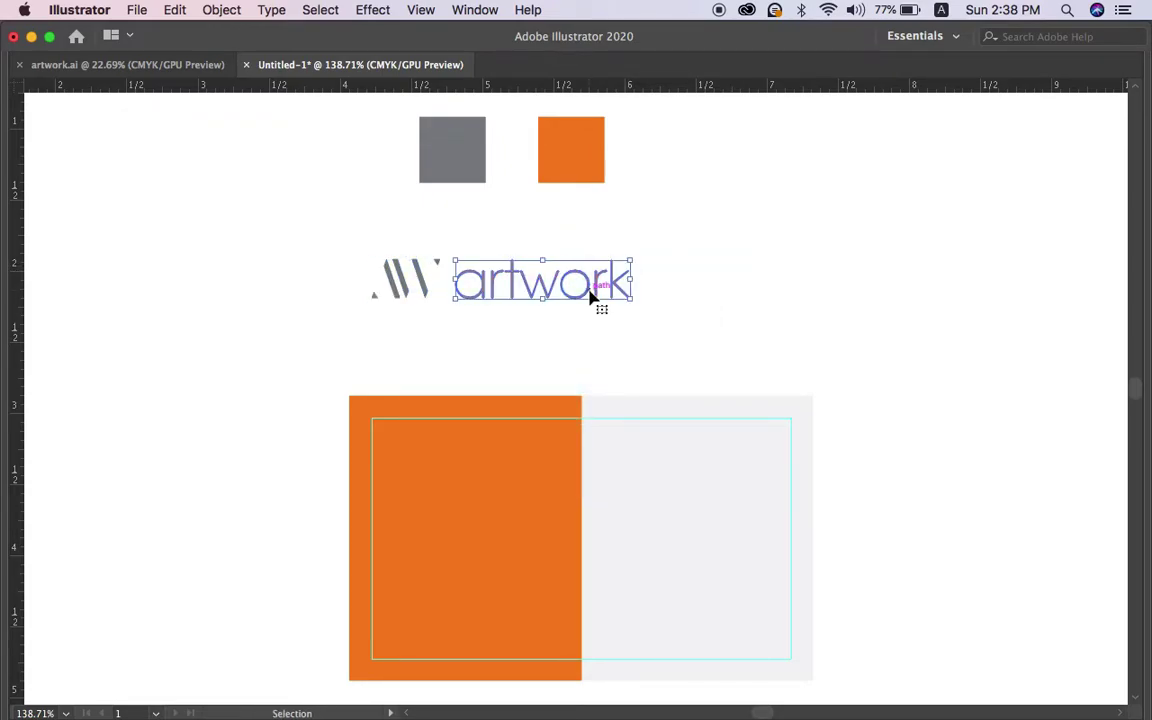
pyautogui.moveTo(576, 303); pyautogui.dragTo(443, 346)
# Enlarge the AW mark proportionally
pyautogui.moveTo(365, 218); pyautogui.dragTo(458, 319)
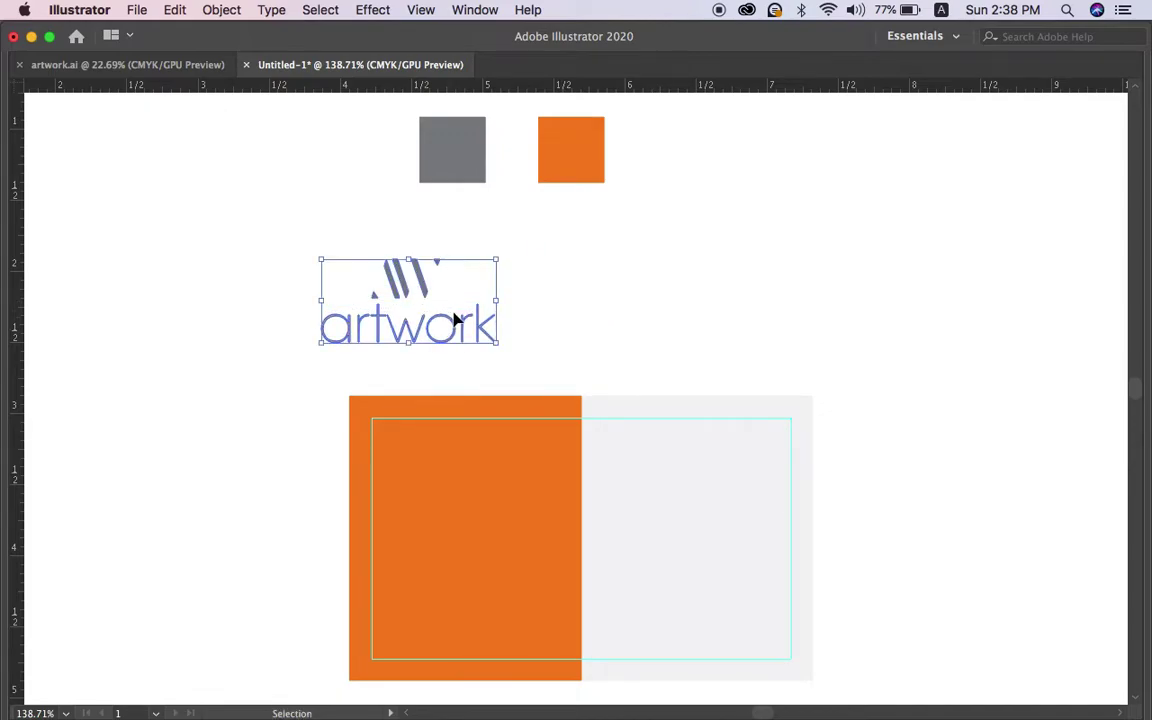
pyautogui.press('Tab')
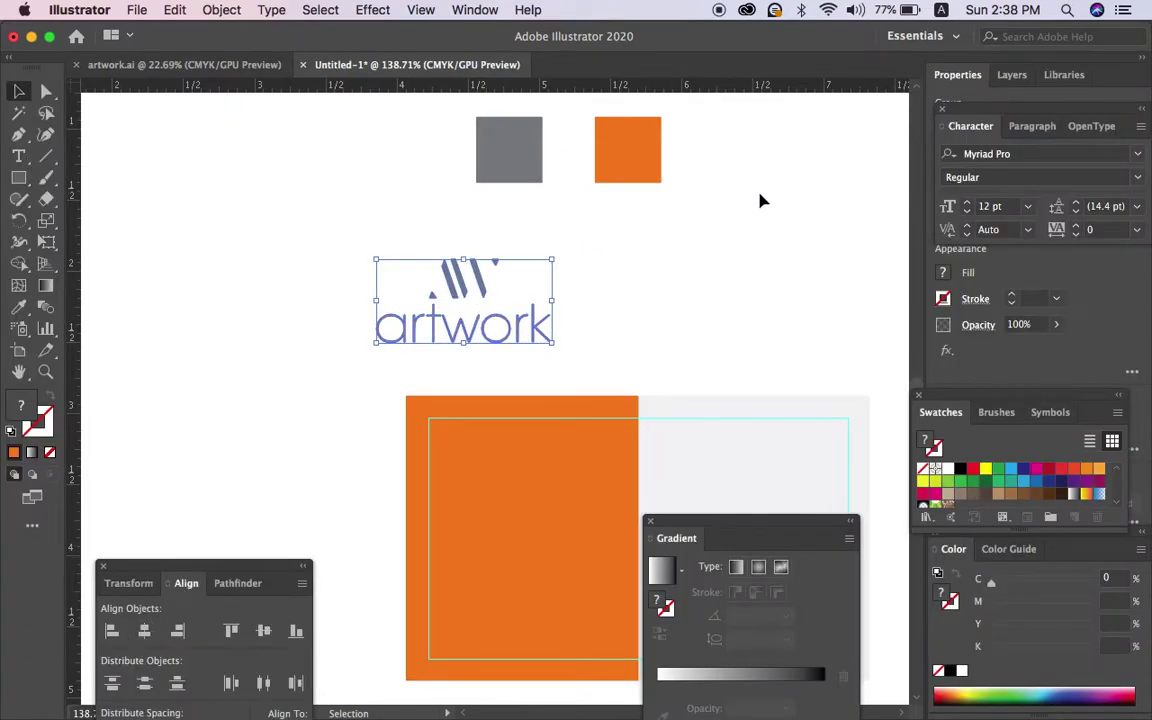
pyautogui.click(758, 198)
pyautogui.click(484, 261)
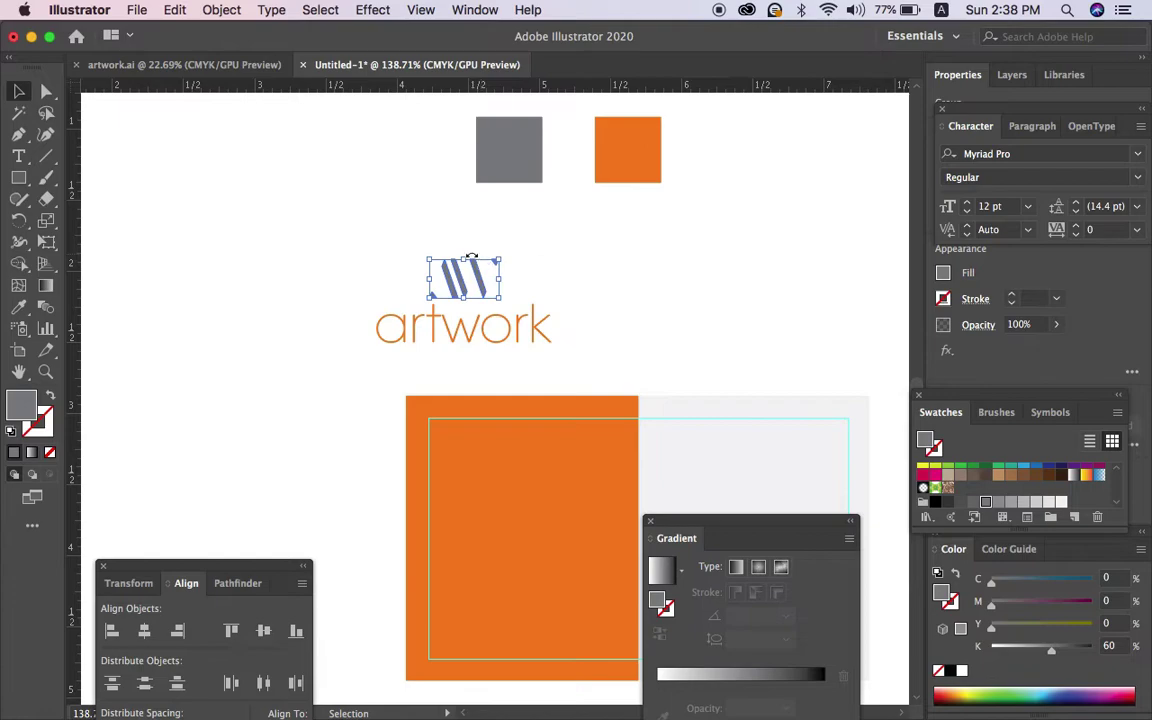
pyautogui.moveTo(468, 259); pyautogui.dragTo(485, 214)
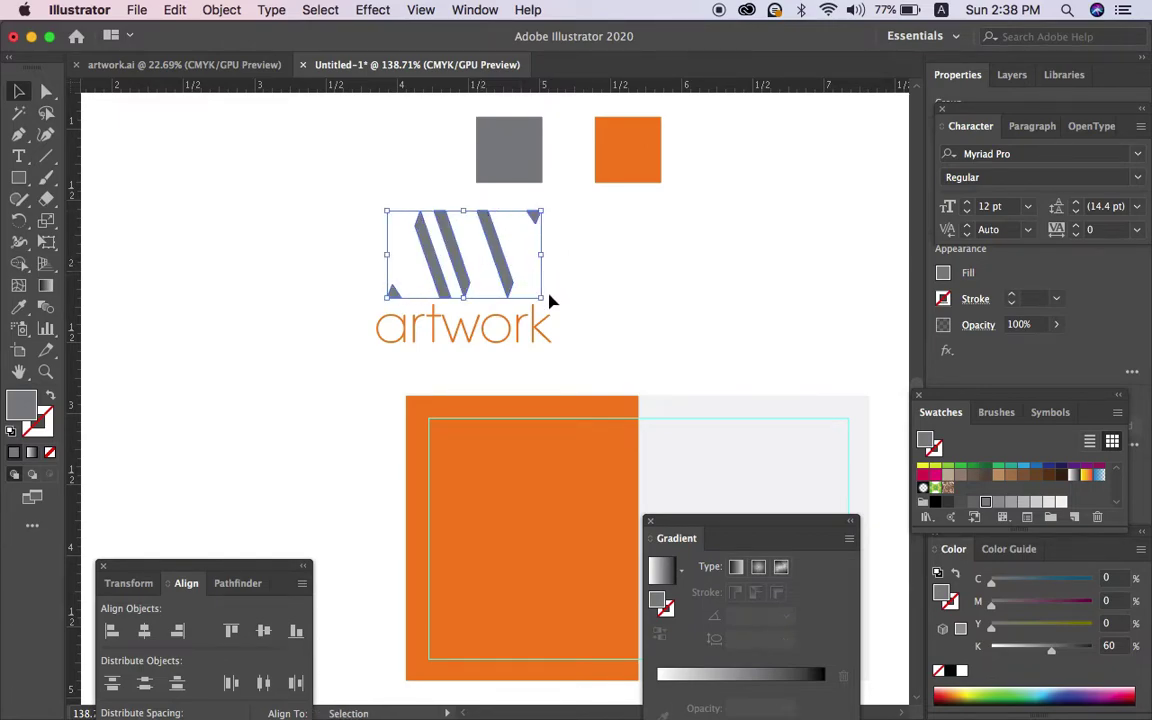
# Move the AW mark and artwork text onto the orange half and shrink them together
pyautogui.keyDown('shift'); pyautogui.click(538, 327); pyautogui.keyUp('shift')
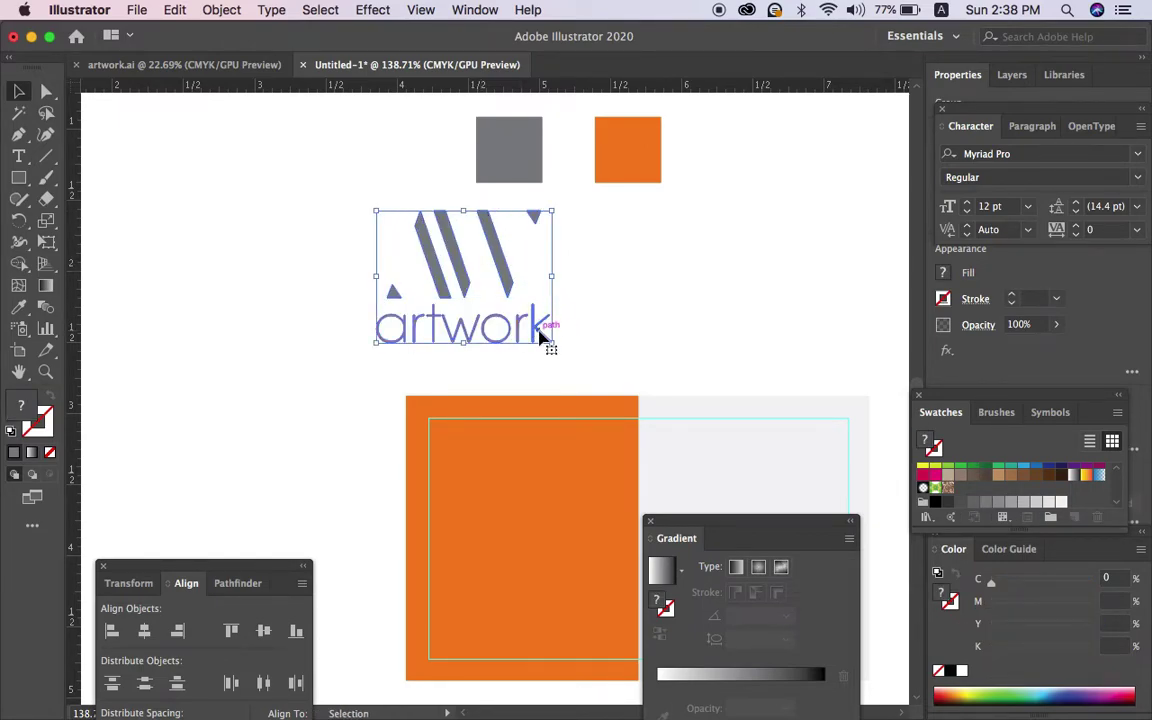
pyautogui.moveTo(540, 340); pyautogui.dragTo(604, 616)
pyautogui.press('Tab')
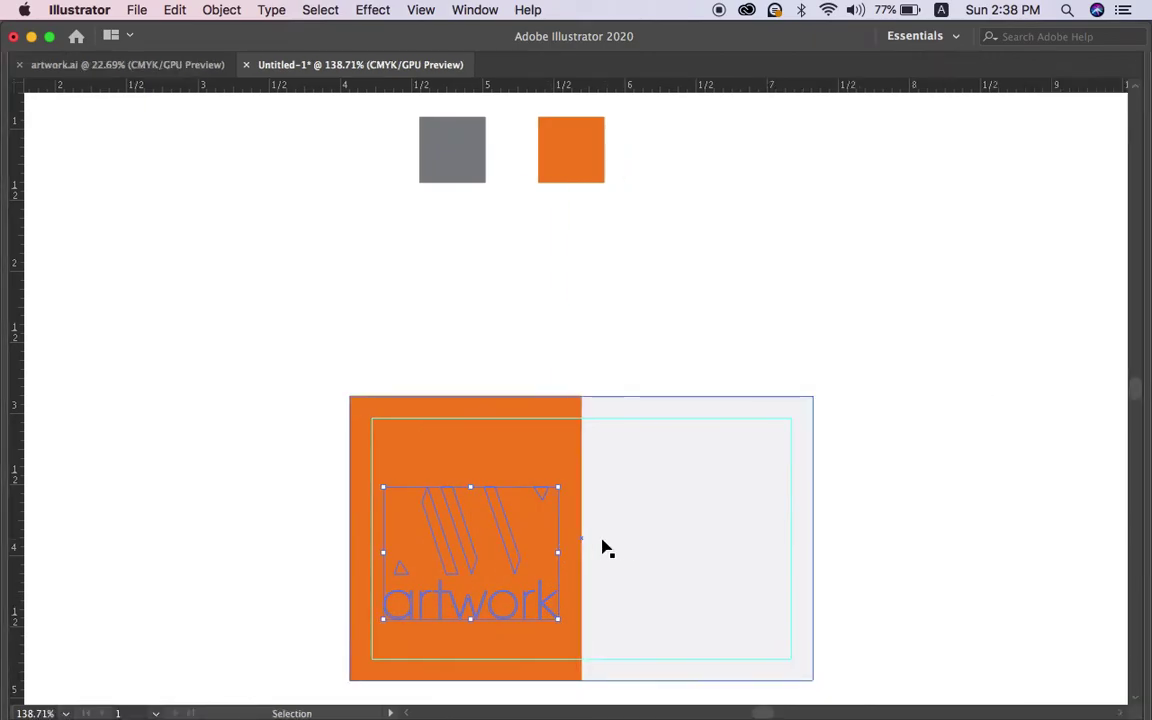
pyautogui.moveTo(557, 552)
pyautogui.mouseDown()
pyautogui.moveTo(530, 556)
pyautogui.moveTo(499, 532)
pyautogui.mouseUp()
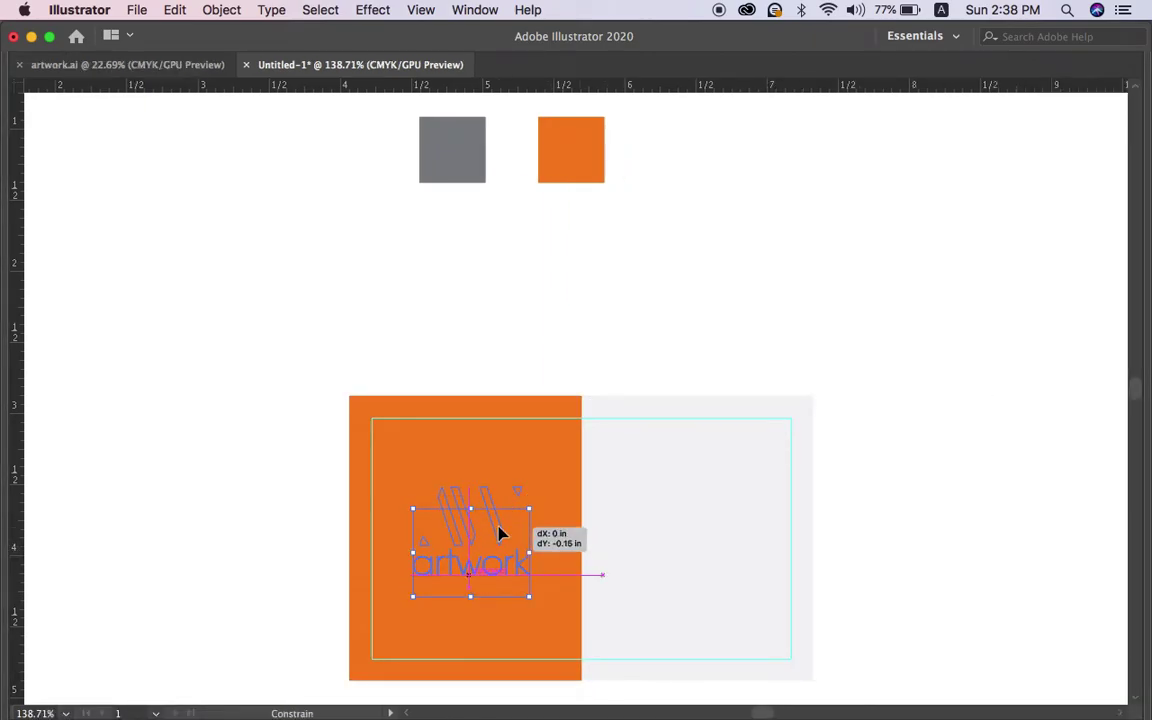
pyautogui.click(760, 485)
# Zoom into the orange half and make the word artwork white using Outline view
pyautogui.hscroll(-5, 823, 208)
pyautogui.press('z')
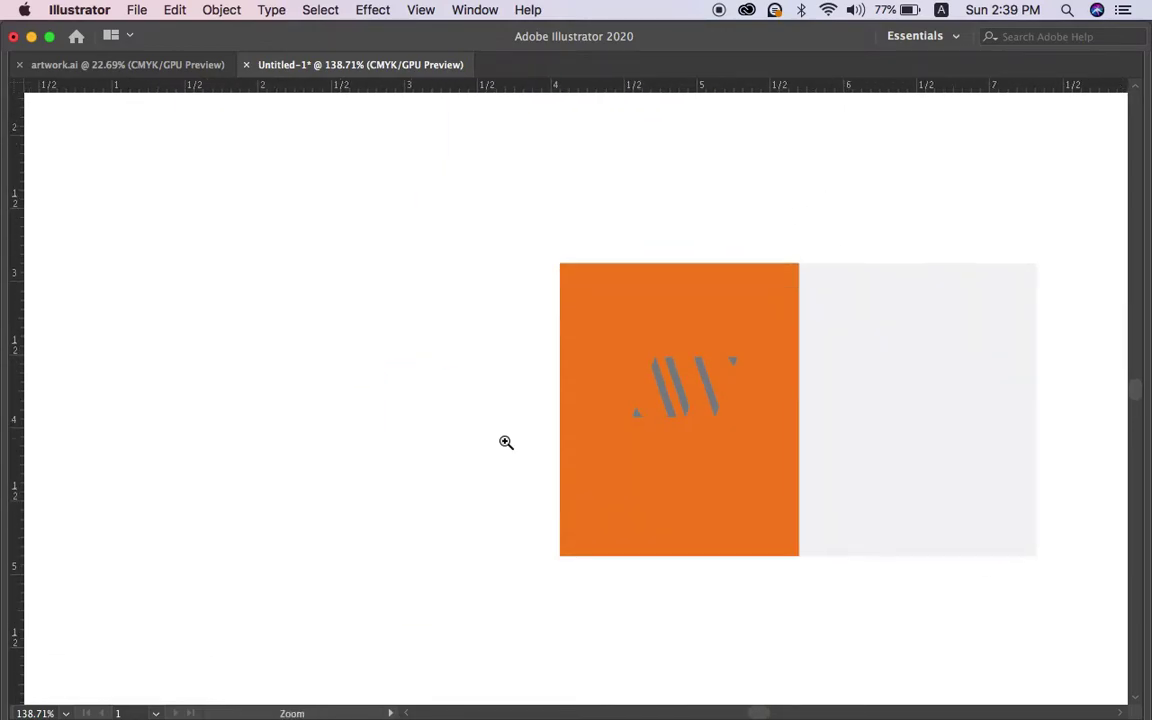
pyautogui.moveTo(506, 442); pyautogui.dragTo(868, 490)
pyautogui.click(848, 487)
pyautogui.press('Tab')
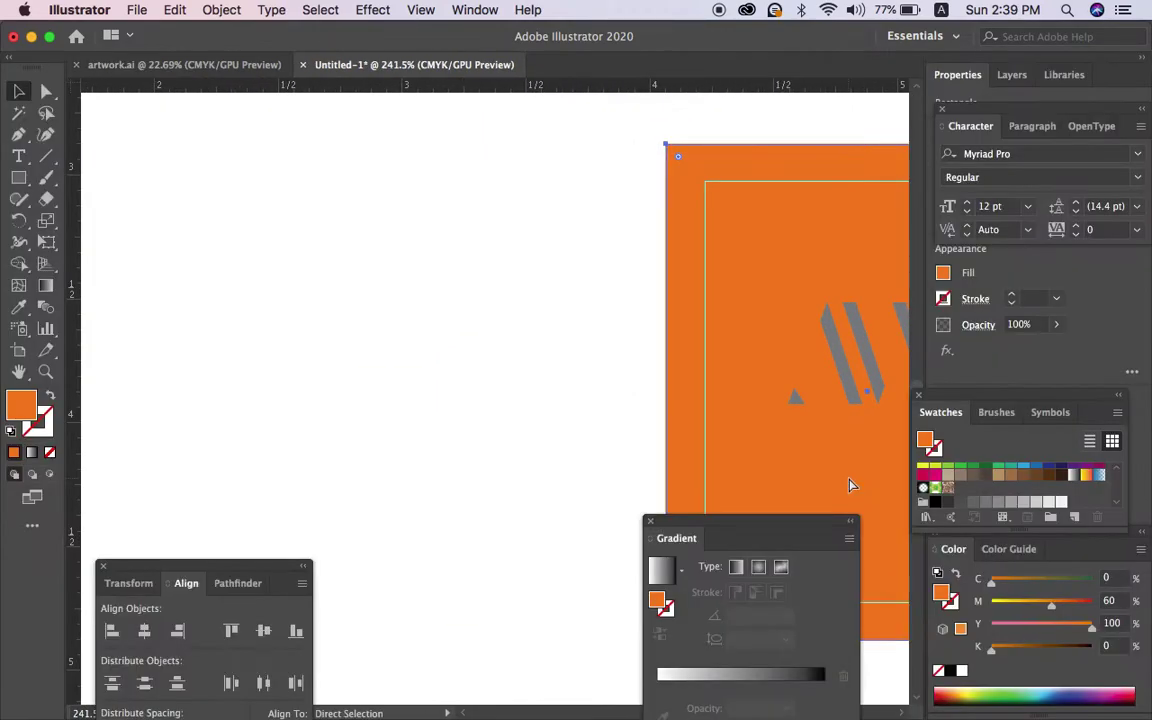
pyautogui.press('super+y')
pyautogui.click(890, 445)
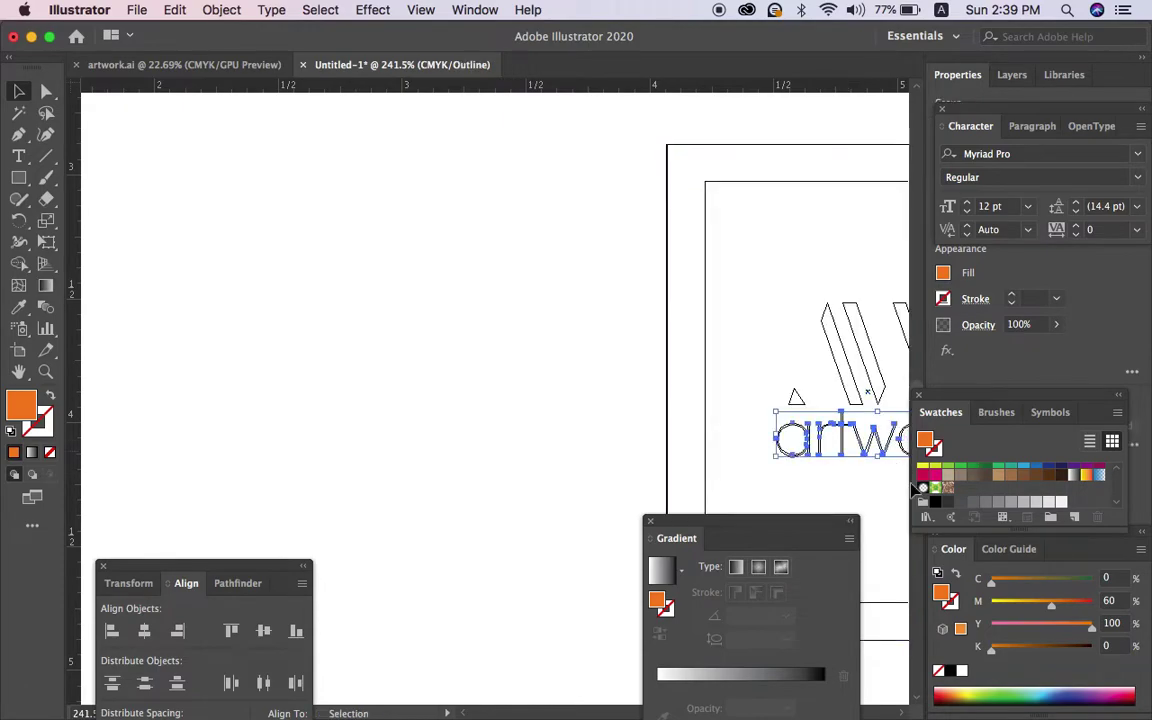
pyautogui.click(963, 671)
# Nudge the white artwork text up two steps and return to full colour view
pyautogui.press('Tab')
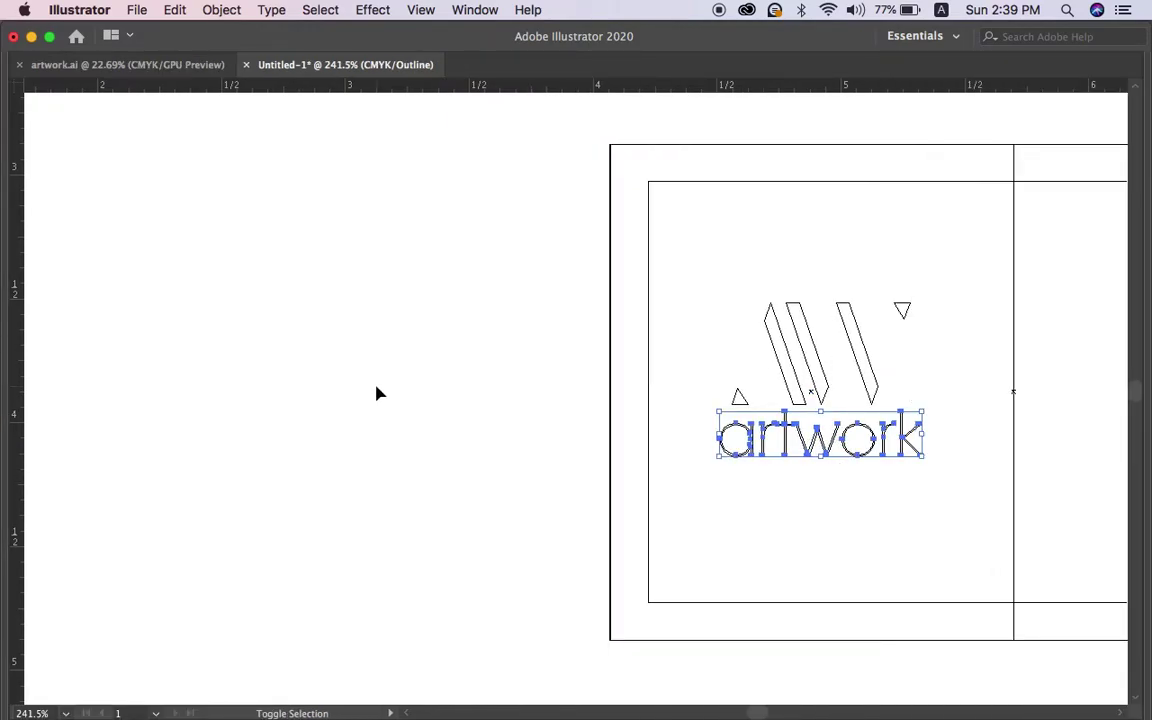
pyautogui.press('Up')
pyautogui.press('Up')
pyautogui.press('Up')
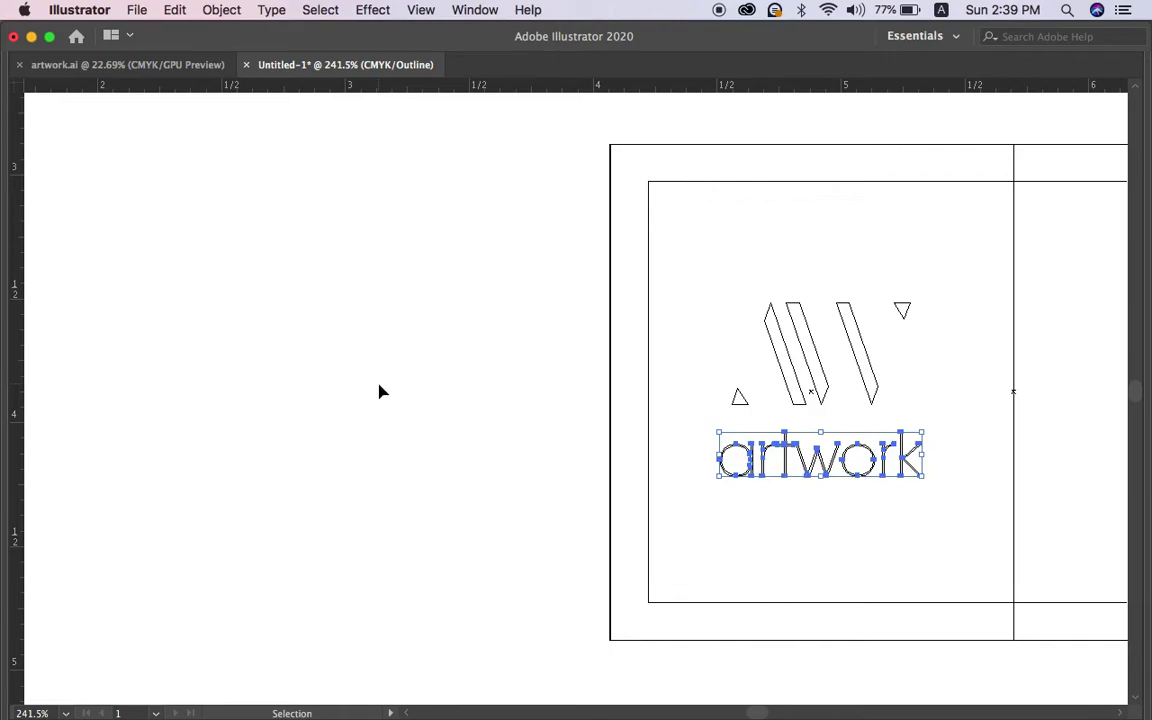
pyautogui.press('Up')
pyautogui.press('Up')
pyautogui.press('Up')
pyautogui.hotkey('ctrl', 'y')
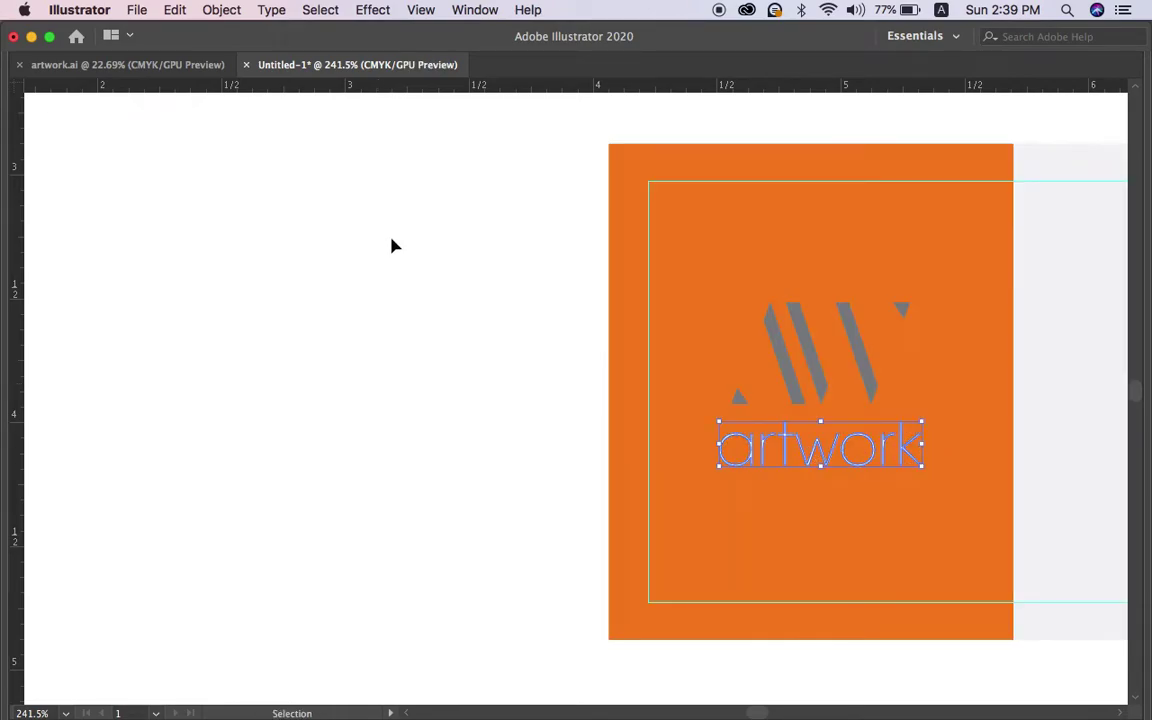
pyautogui.click(360, 264)
pyautogui.moveTo(494, 292); pyautogui.dragTo(127, 288)
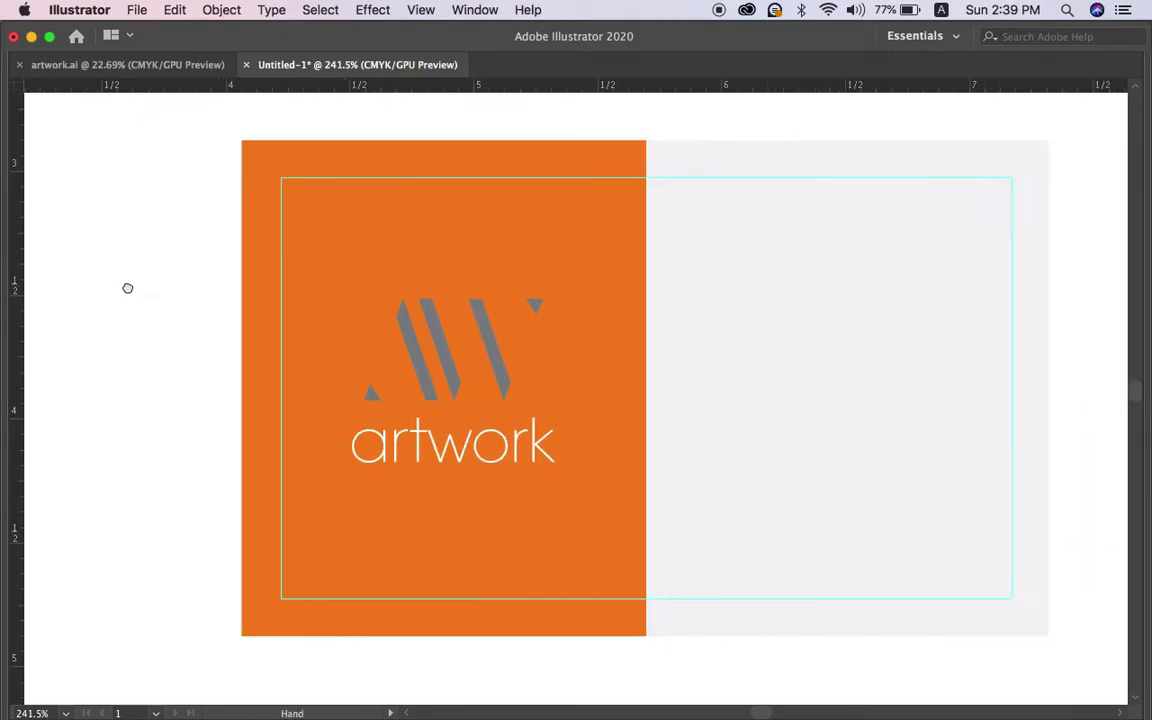
# Lighten the logo's stripes by setting their black value to 30
pyautogui.click(490, 352)
pyautogui.press('Tab')
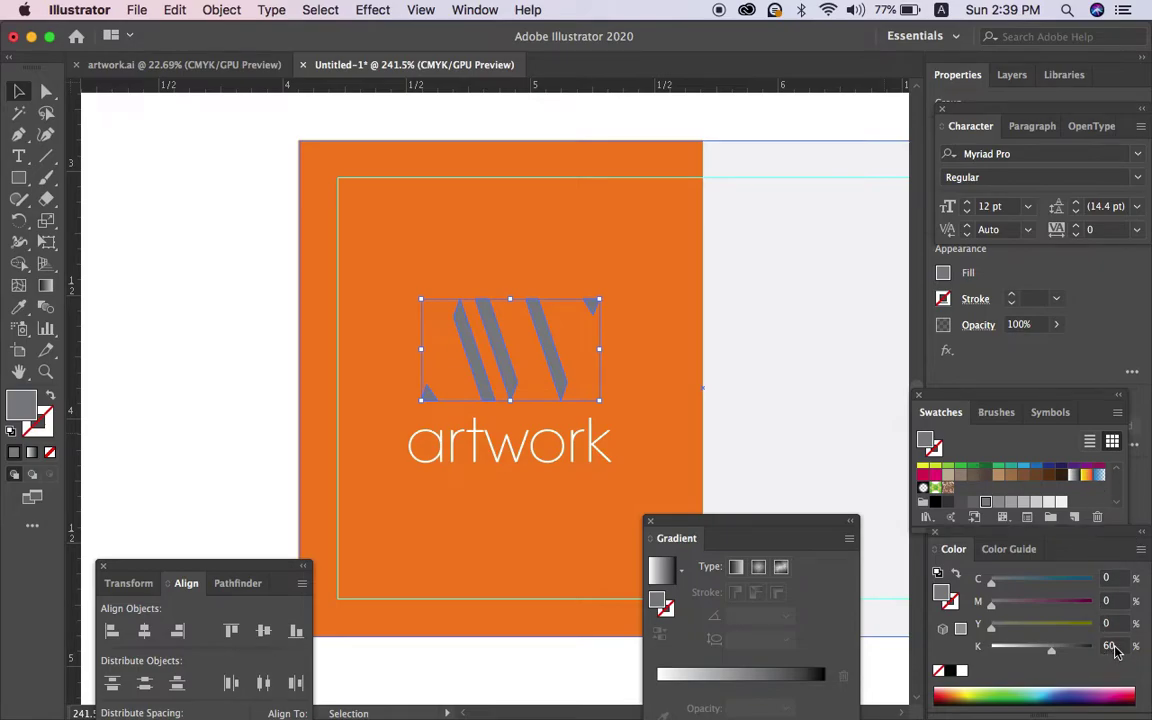
pyautogui.click(1110, 646)
pyautogui.write('30')
pyautogui.press('Return')
pyautogui.click(185, 422)
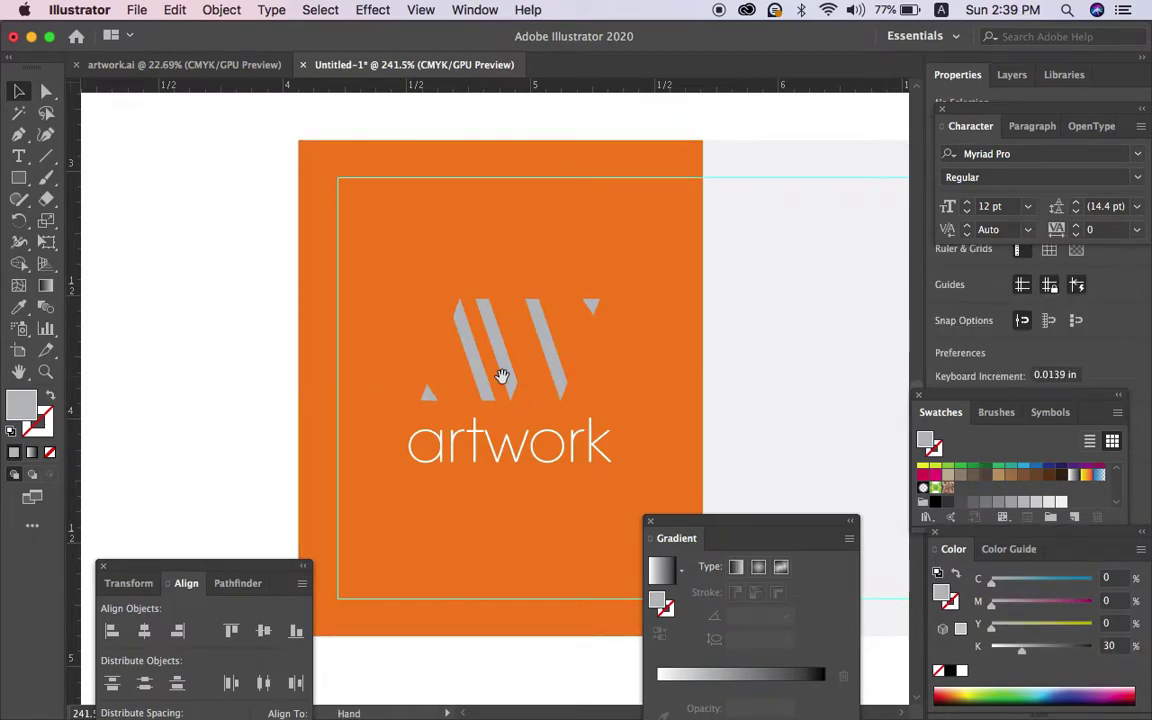
# Group the AW mark with the artwork wordmark, shrink slightly and nudge left and down
pyautogui.moveTo(502, 376); pyautogui.dragTo(335, 349)
pyautogui.click(398, 406)
pyautogui.click(398, 355)
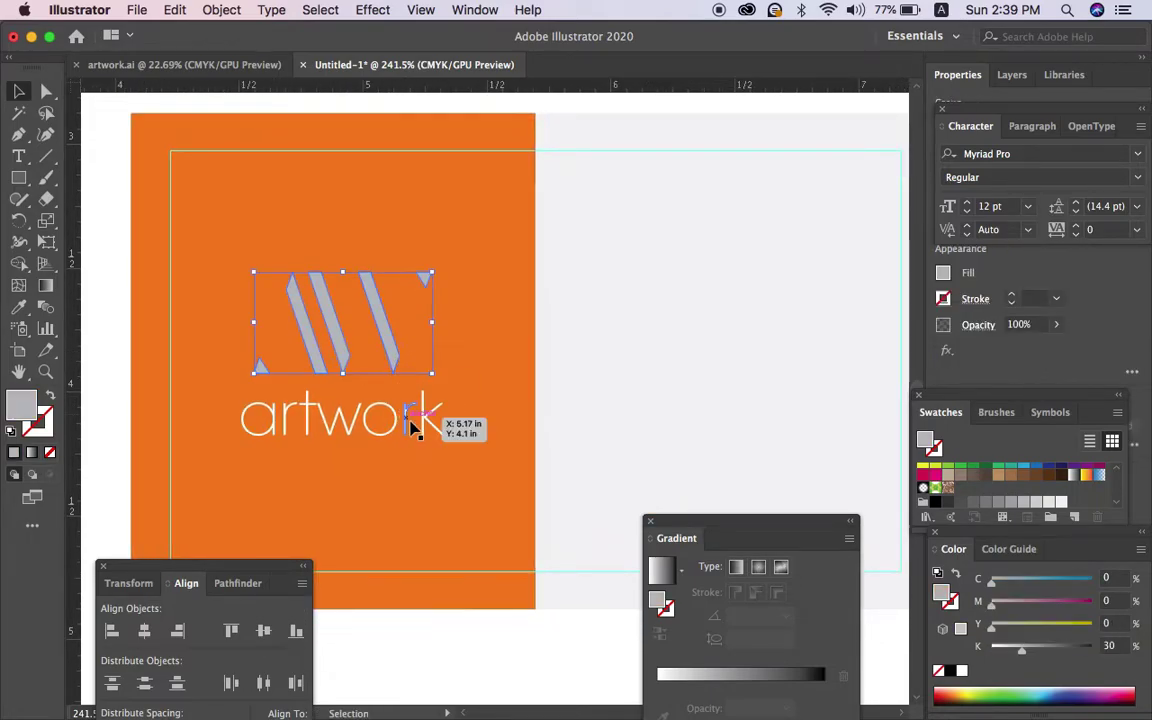
pyautogui.click(418, 425)
pyautogui.keyDown('shift'); pyautogui.click(395, 363); pyautogui.keyUp('shift')
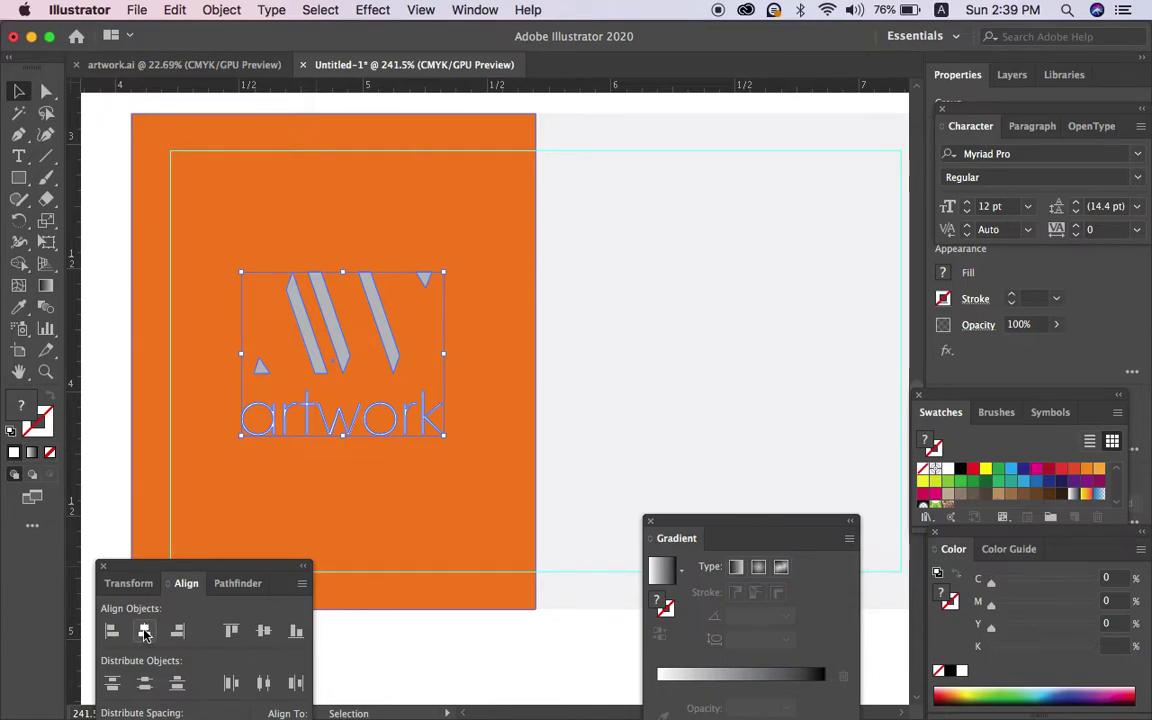
pyautogui.press('a')
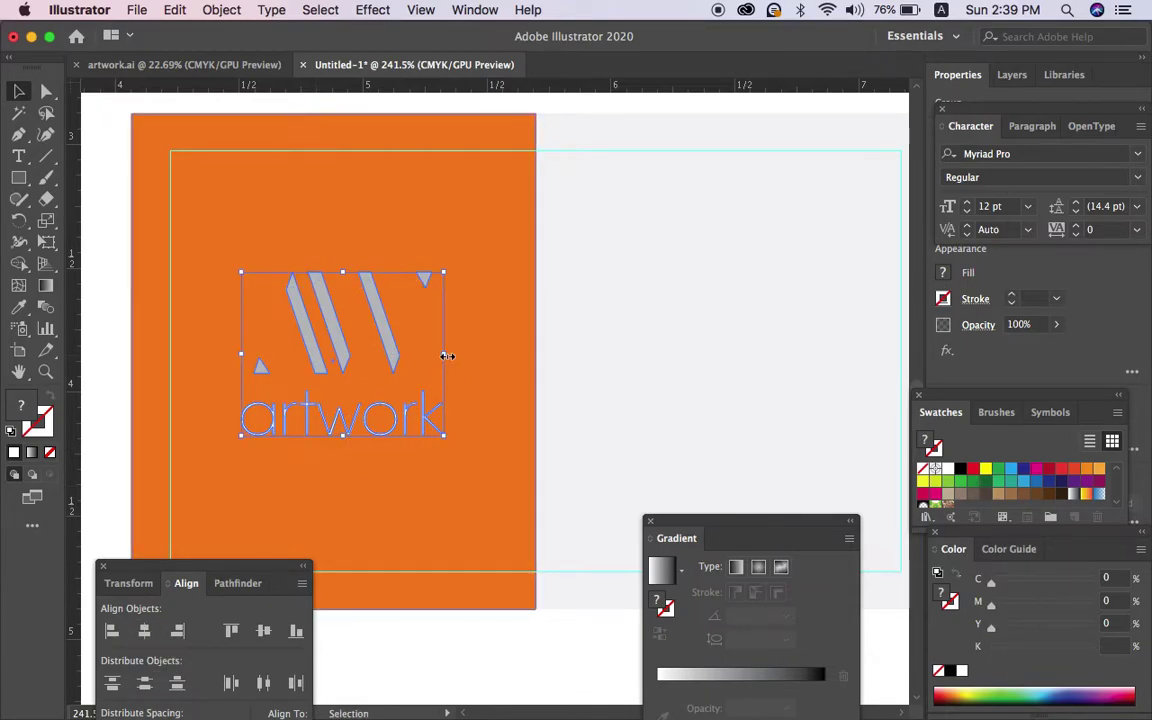
pyautogui.moveTo(443, 354); pyautogui.dragTo(430, 354)
pyautogui.press('Tab')
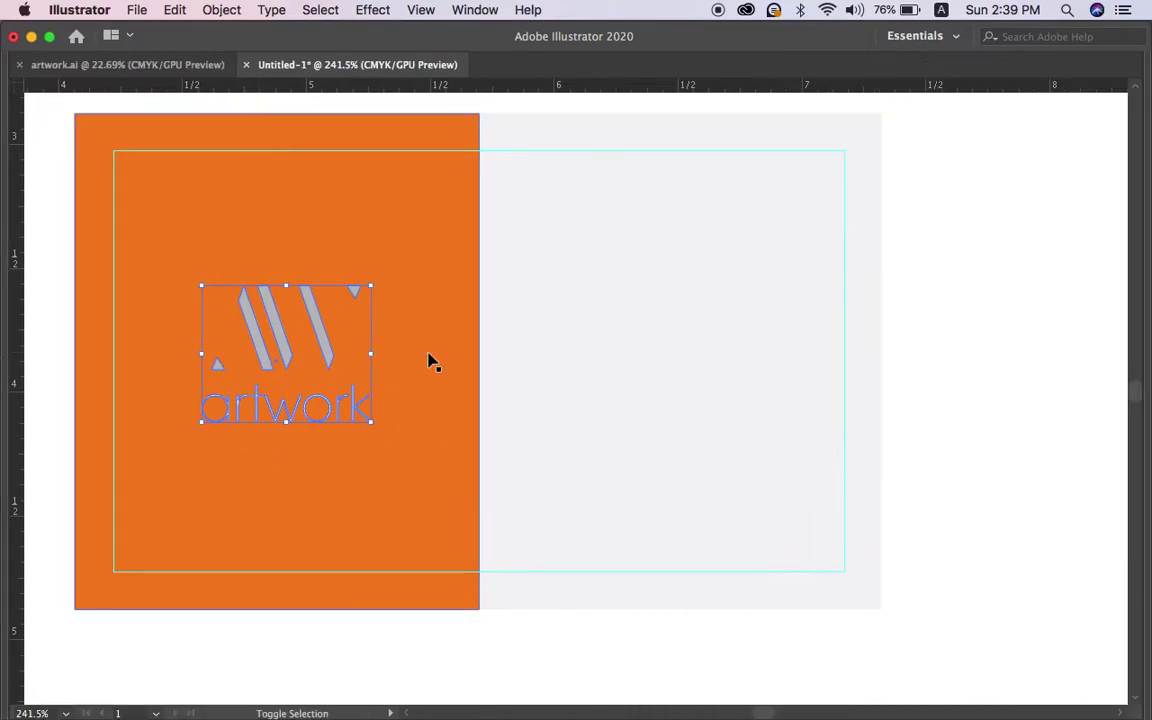
pyautogui.press('Left')
pyautogui.press('Down')
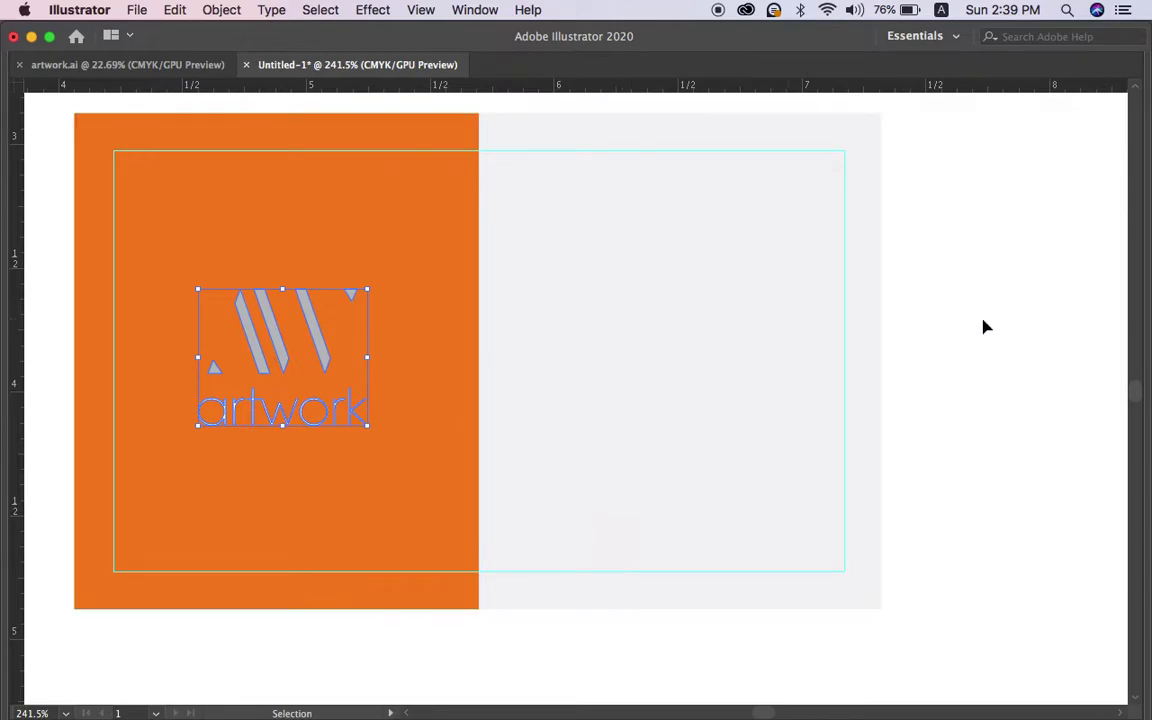
# Pan and zoom the view over to the card's grey right half
pyautogui.click(960, 332)
pyautogui.moveTo(876, 331); pyautogui.dragTo(924, 350)
pyautogui.moveTo(812, 314)
pyautogui.mouseDown()
pyautogui.moveTo(838, 360)
pyautogui.moveTo(841, 321)
pyautogui.mouseUp()
pyautogui.moveTo(905, 267); pyautogui.dragTo(941, 468)
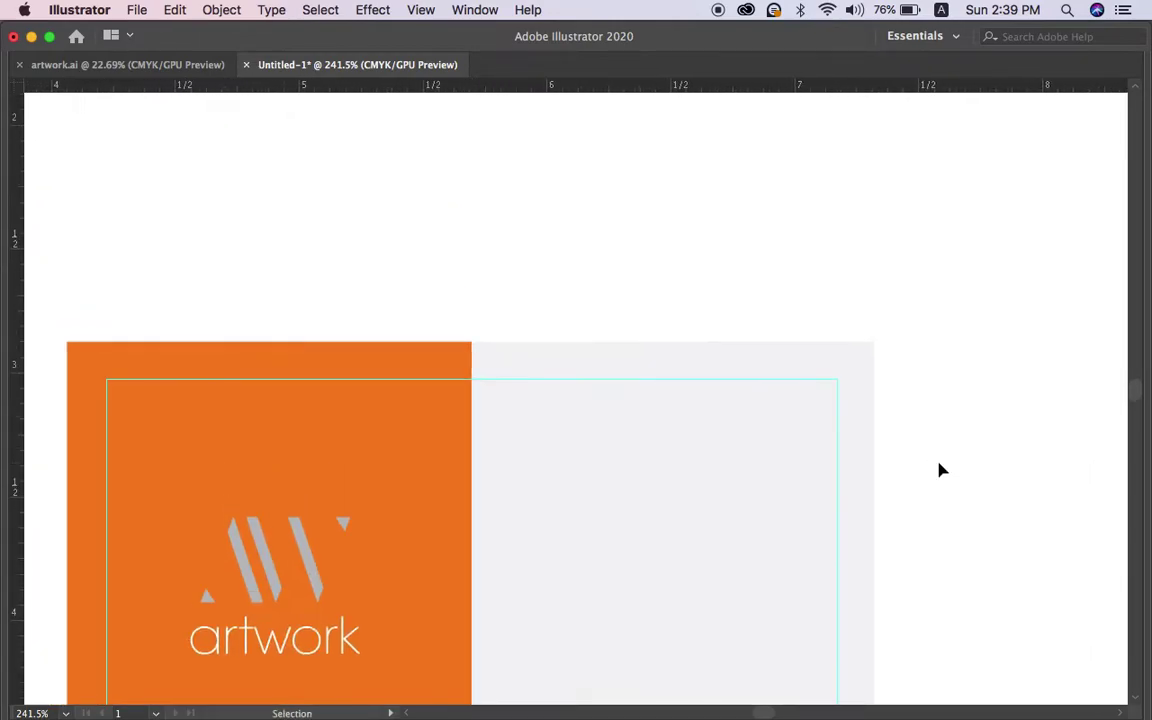
pyautogui.press('a')
pyautogui.press('super+minus')
pyautogui.press('super+1')
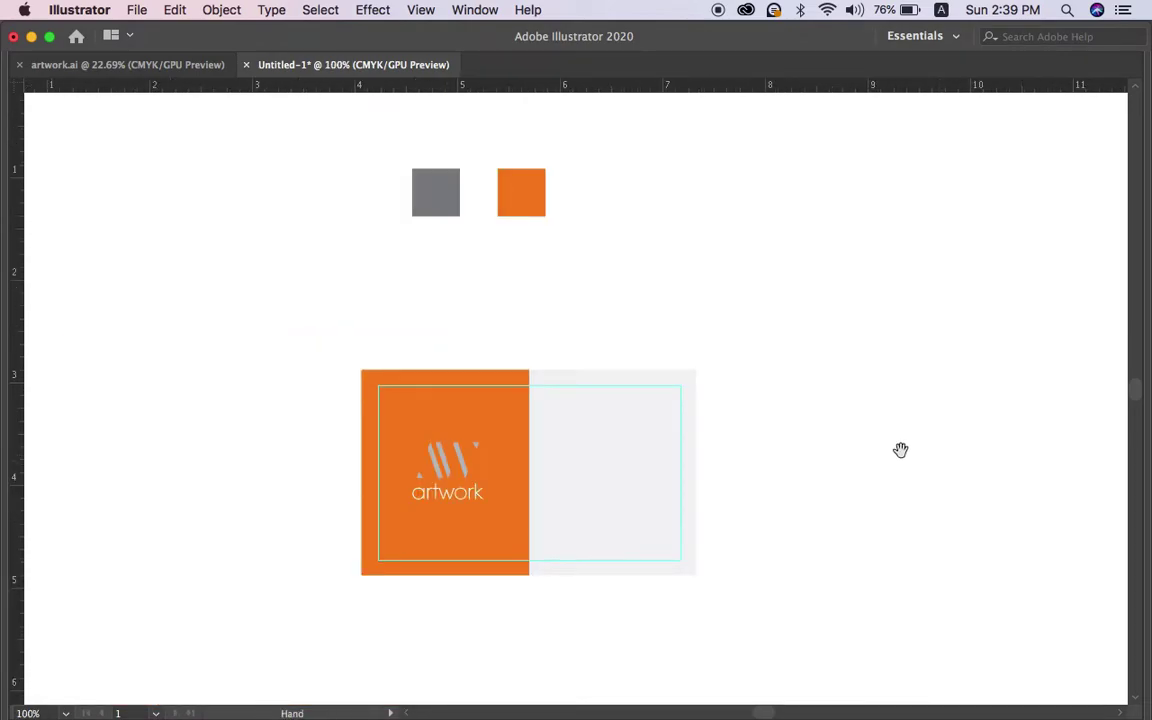
pyautogui.press('v')
pyautogui.press('Tab')
pyautogui.press('Tab')
pyautogui.moveTo(561, 337)
pyautogui.mouseDown()
pyautogui.moveTo(527, 283)
pyautogui.moveTo(724, 276)
pyautogui.moveTo(429, 234)
pyautogui.mouseUp()
pyautogui.press('Tab')
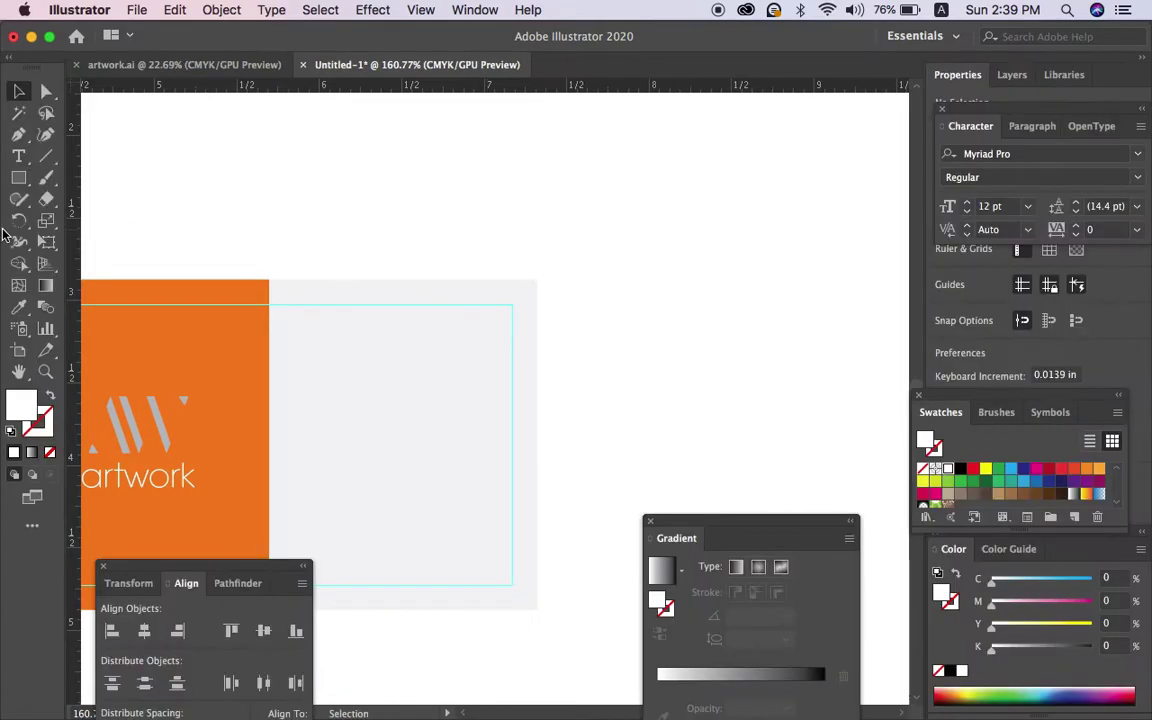
# Type the cardholder's name as a new text object above the card
pyautogui.click(19, 156)
pyautogui.click(639, 229)
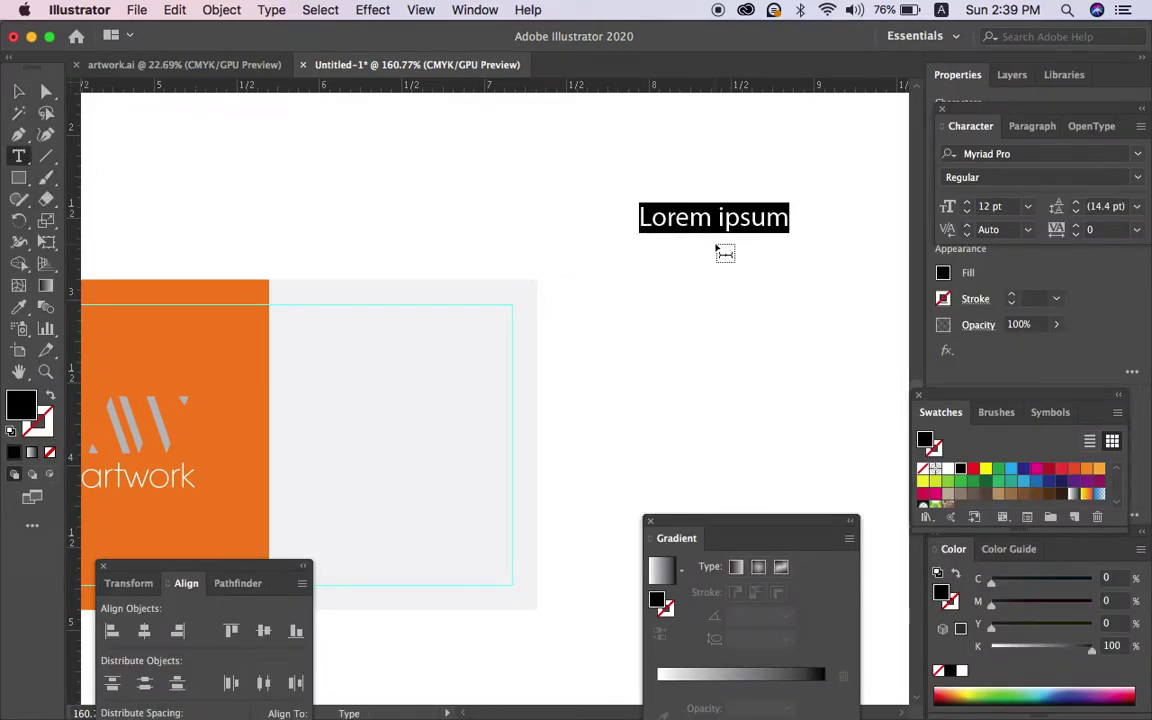
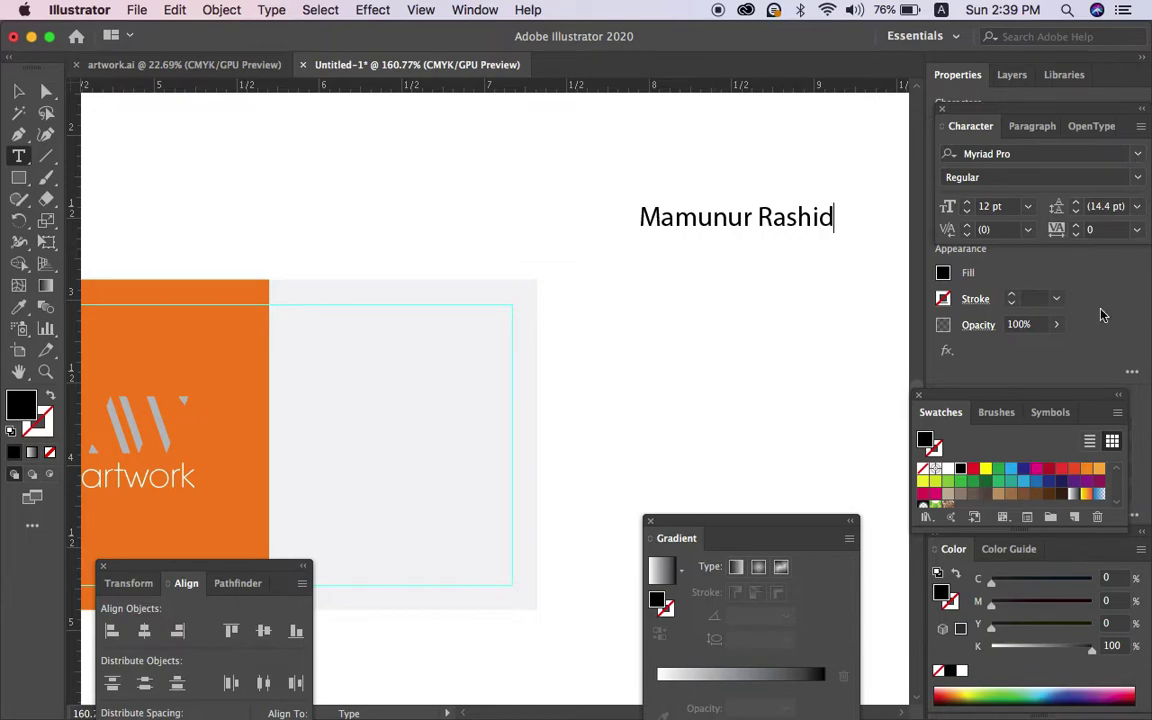
pyautogui.click(18, 91)
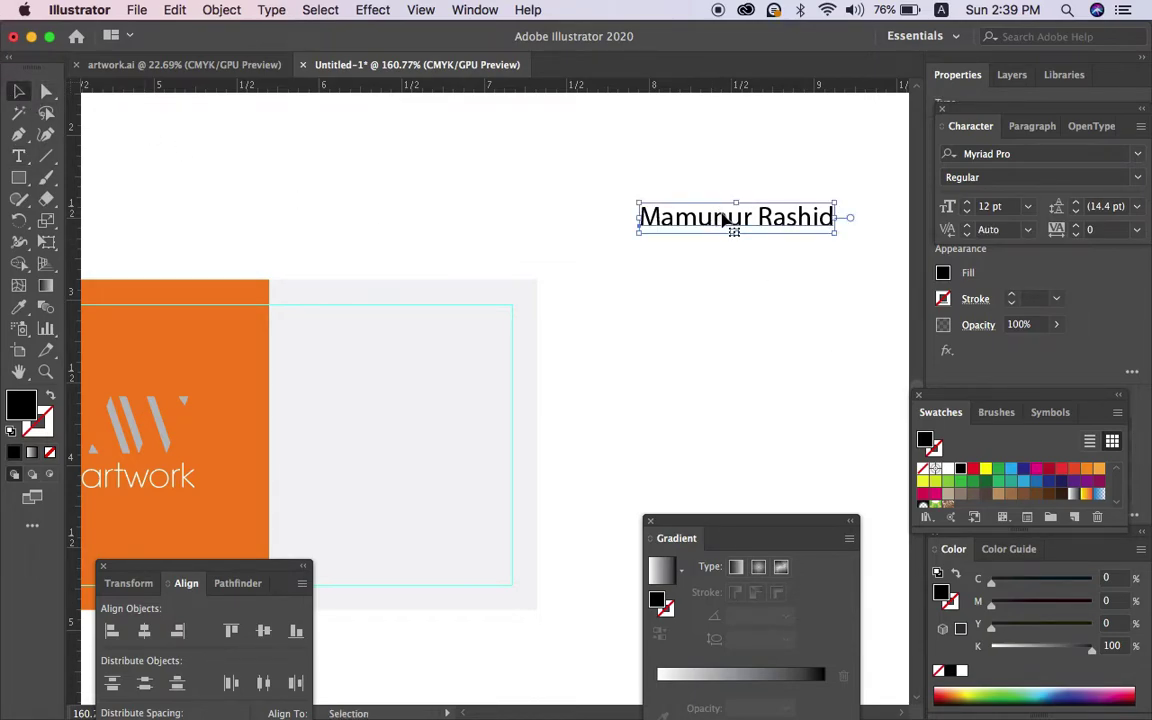
pyautogui.moveTo(724, 220); pyautogui.dragTo(657, 202)
pyautogui.click(895, 443)
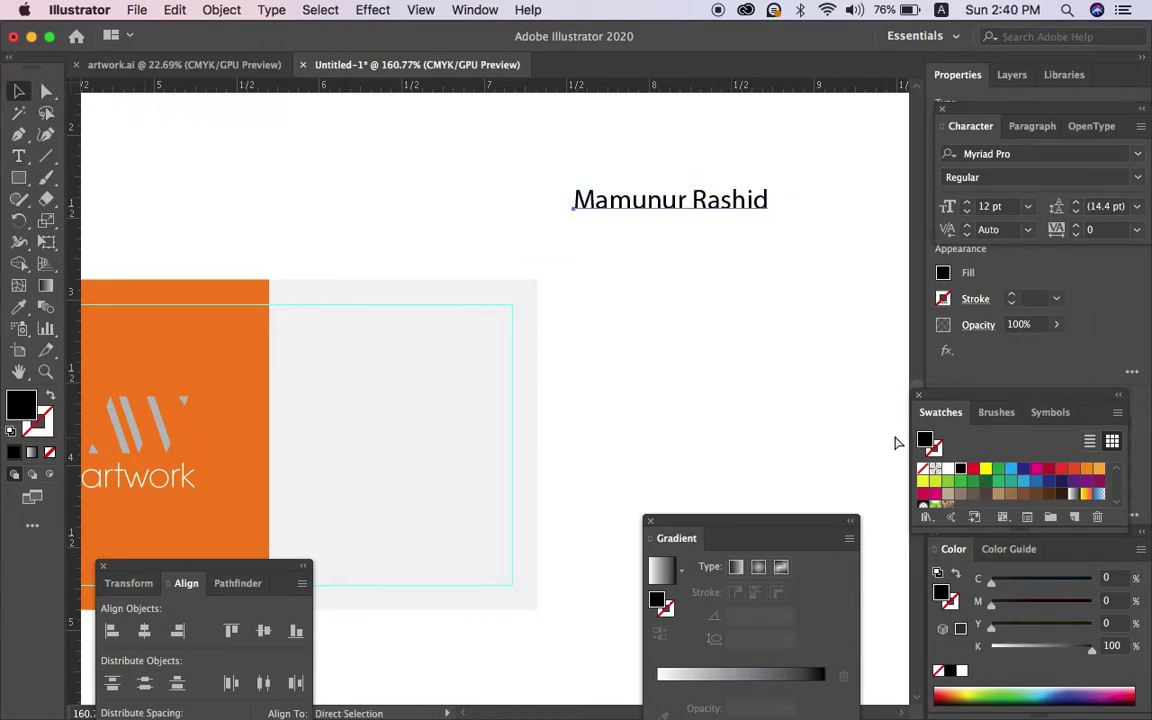
# Set the name in PT Sans and fit it at the top edge of the gray half
pyautogui.click(1051, 155)
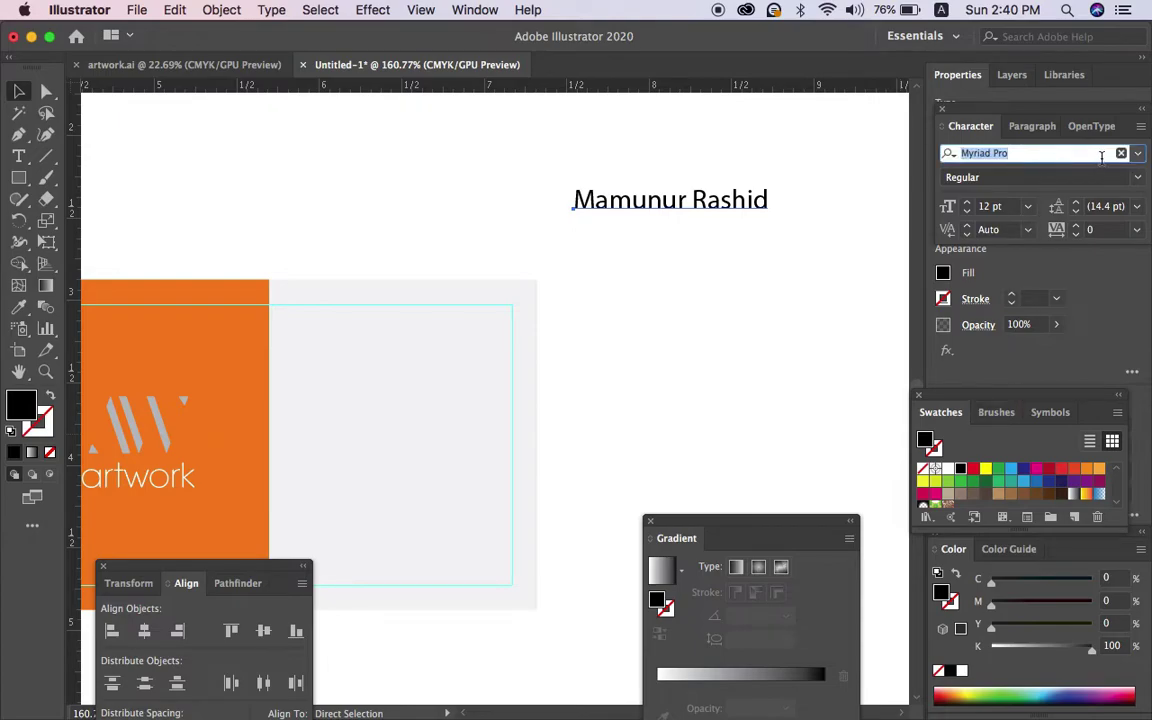
pyautogui.click(1138, 155)
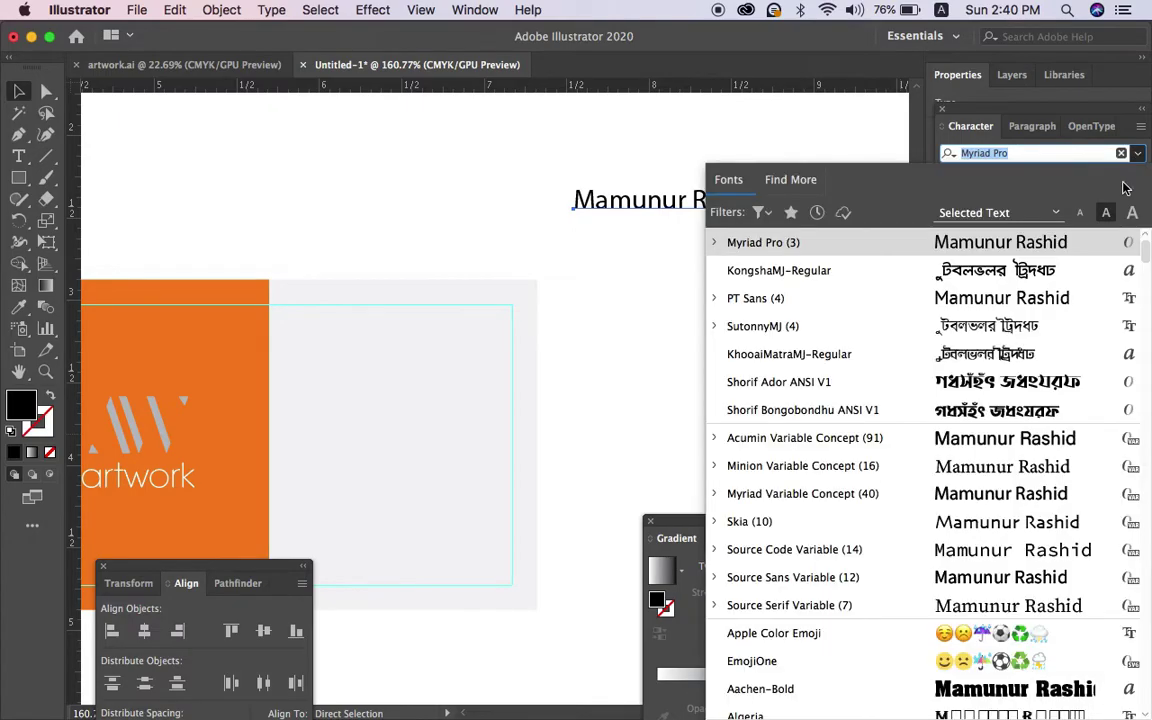
pyautogui.click(994, 300)
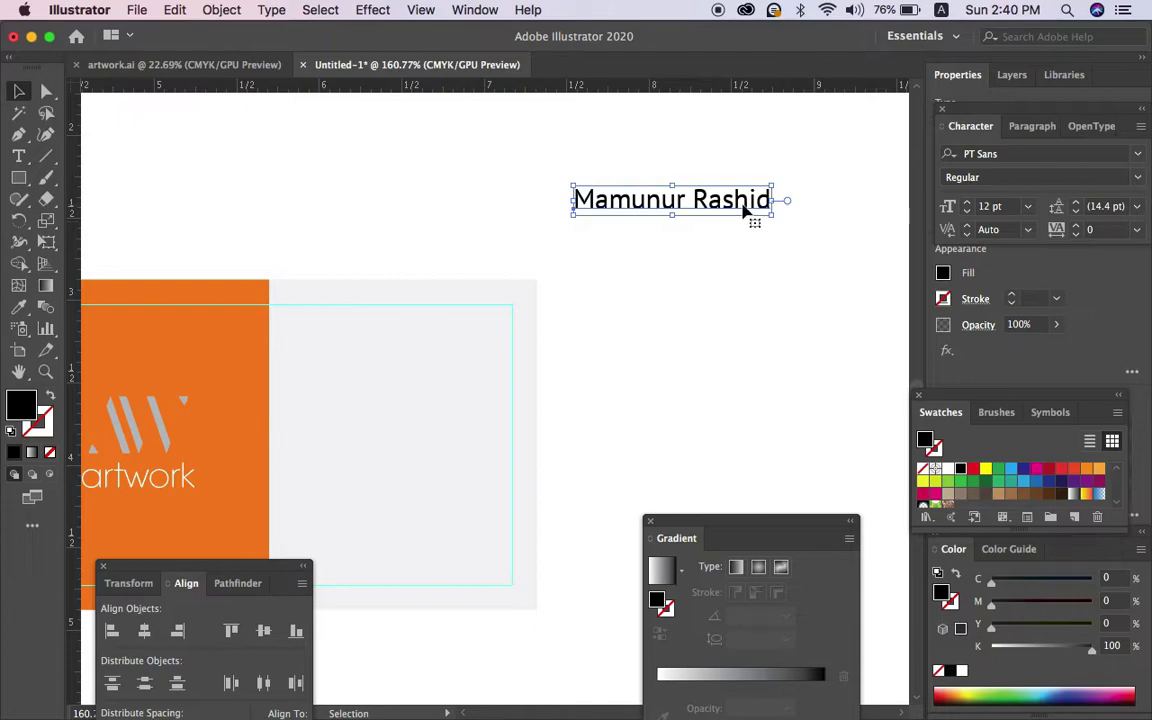
pyautogui.moveTo(745, 209); pyautogui.dragTo(488, 329)
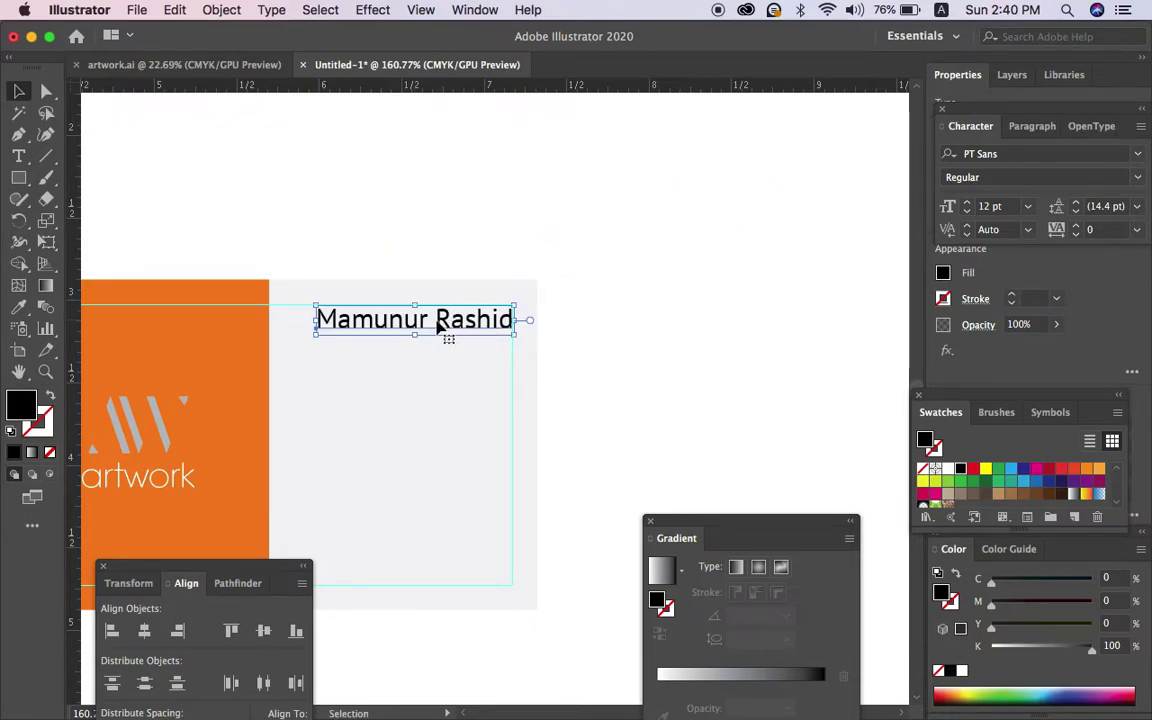
pyautogui.moveTo(316, 320); pyautogui.dragTo(340, 320)
pyautogui.moveTo(424, 329); pyautogui.dragTo(419, 329)
pyautogui.press('t')
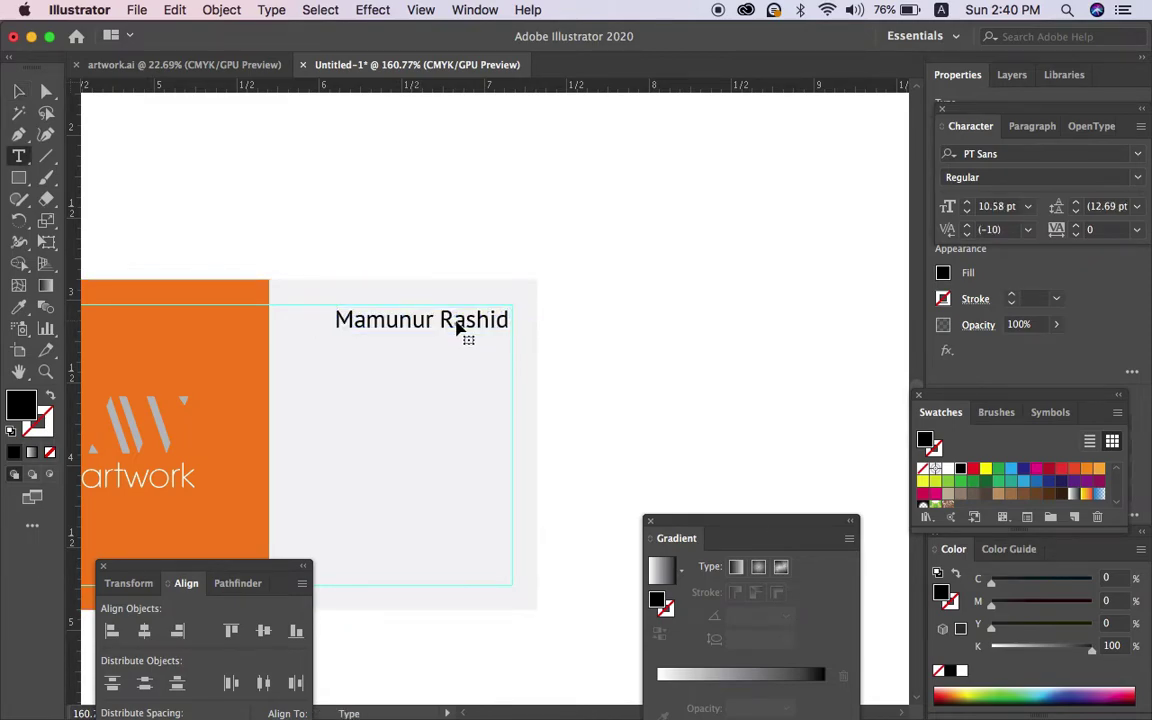
pyautogui.click(455, 322)
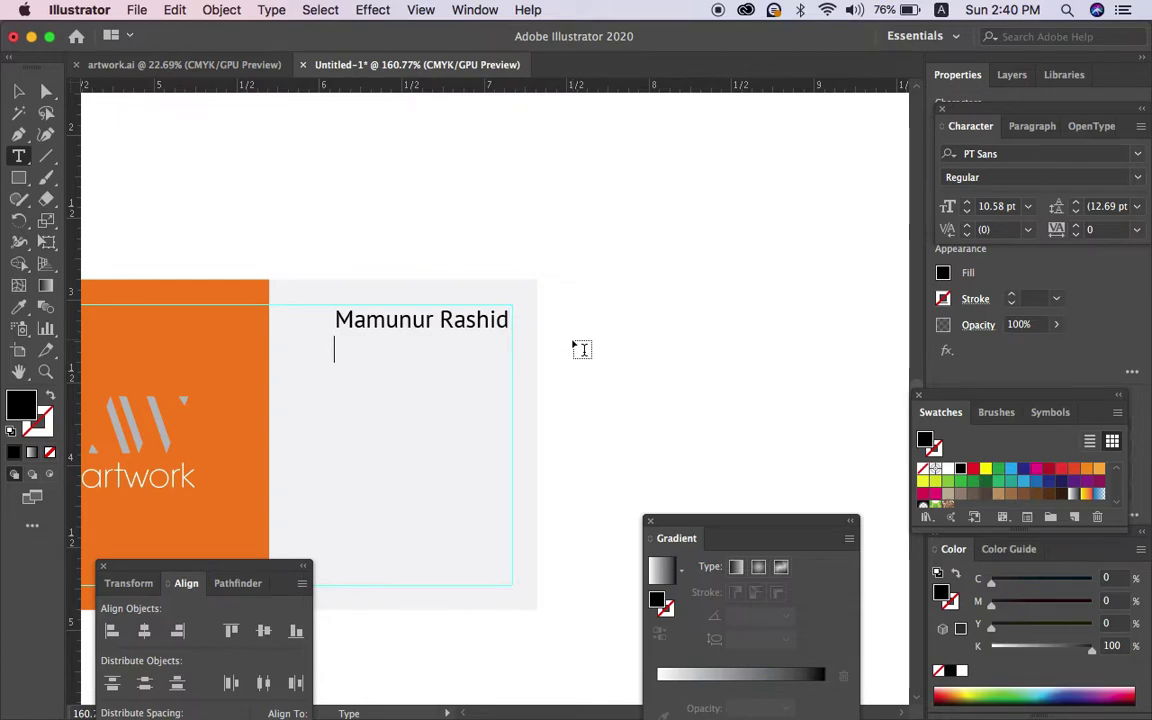
# Add a CEO title line, right-align the block to the margin, and size it 10 pt
pyautogui.write('CEO')
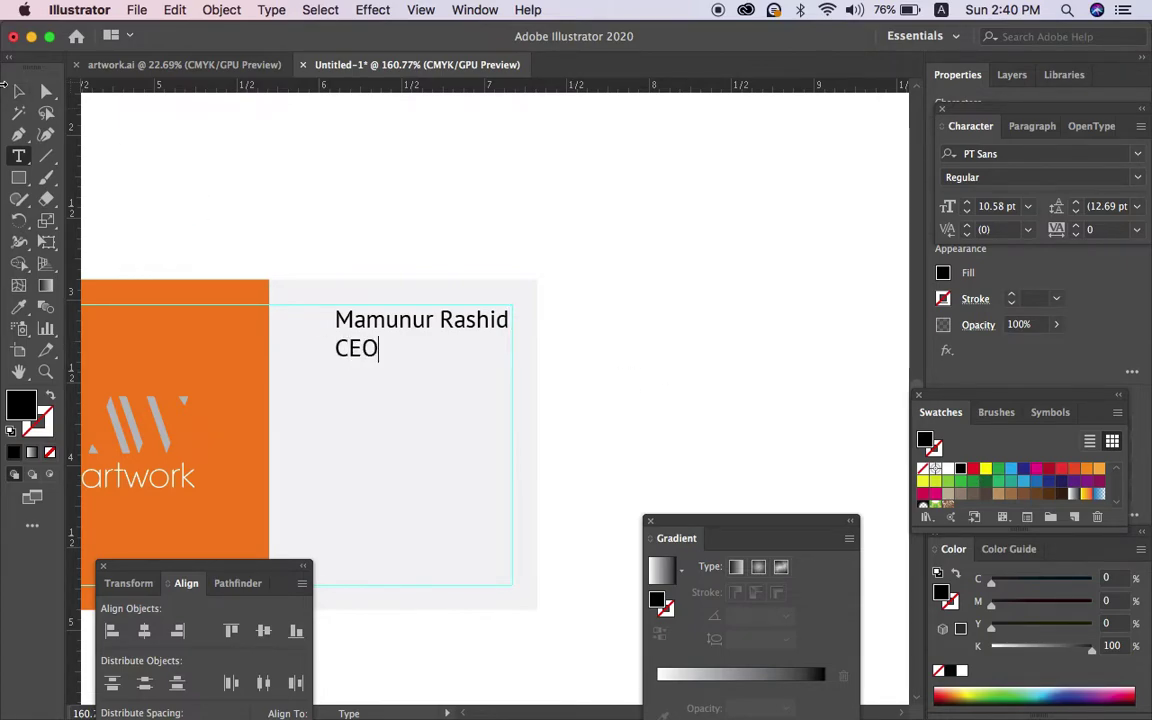
pyautogui.click(16, 91)
pyautogui.press('super+shift+r')
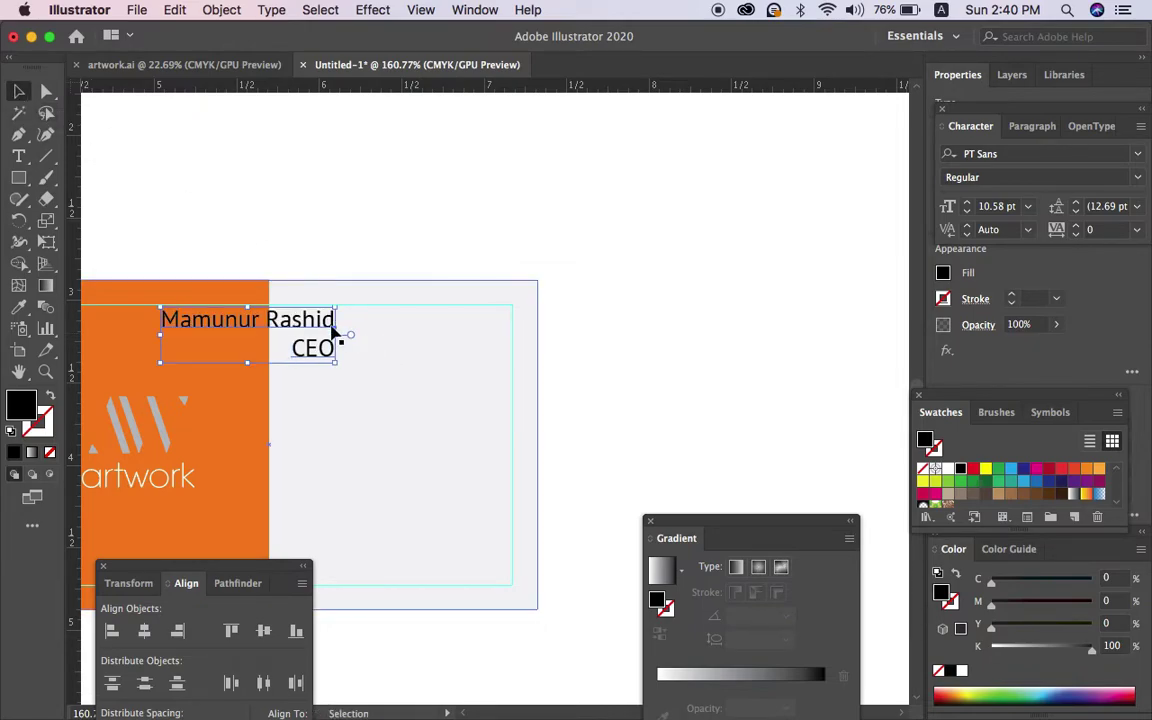
pyautogui.moveTo(330, 329); pyautogui.dragTo(505, 329)
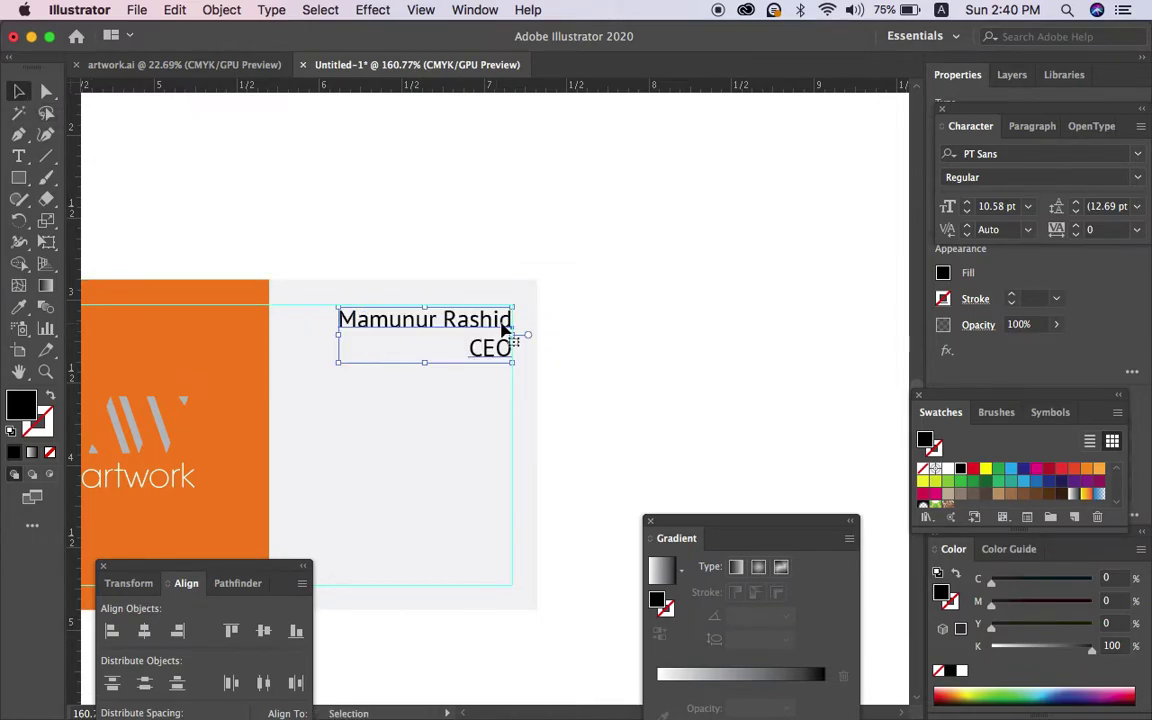
pyautogui.click(1008, 208)
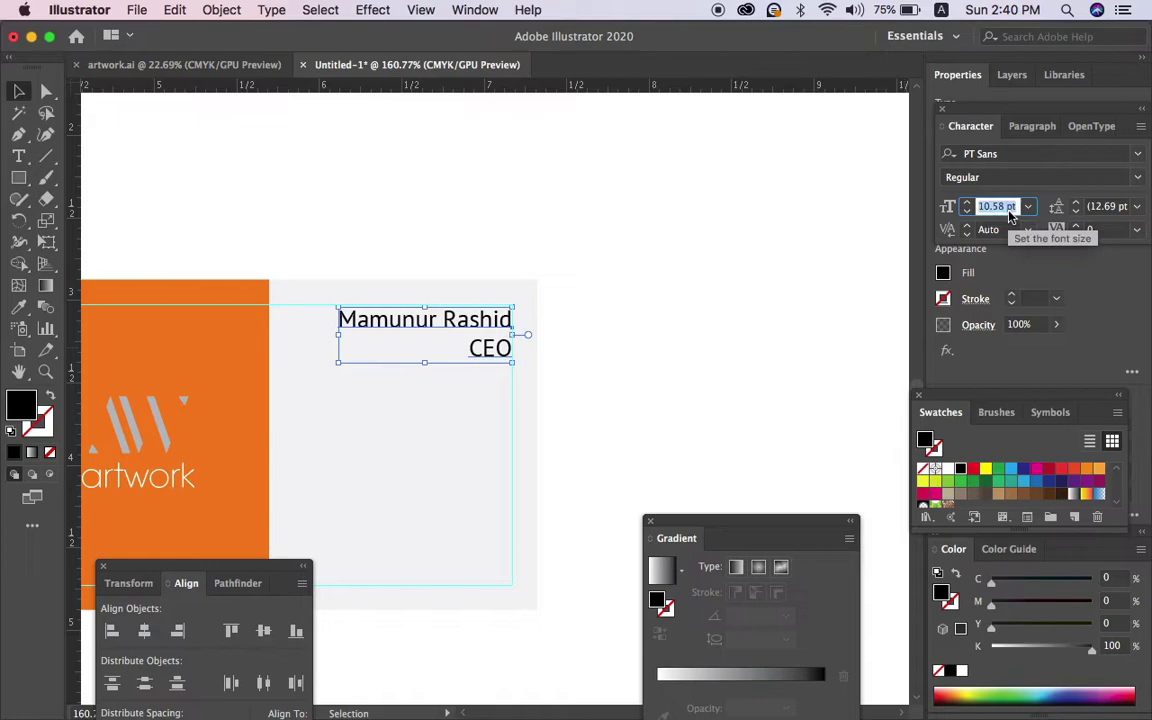
pyautogui.write('10')
pyautogui.press('Return')
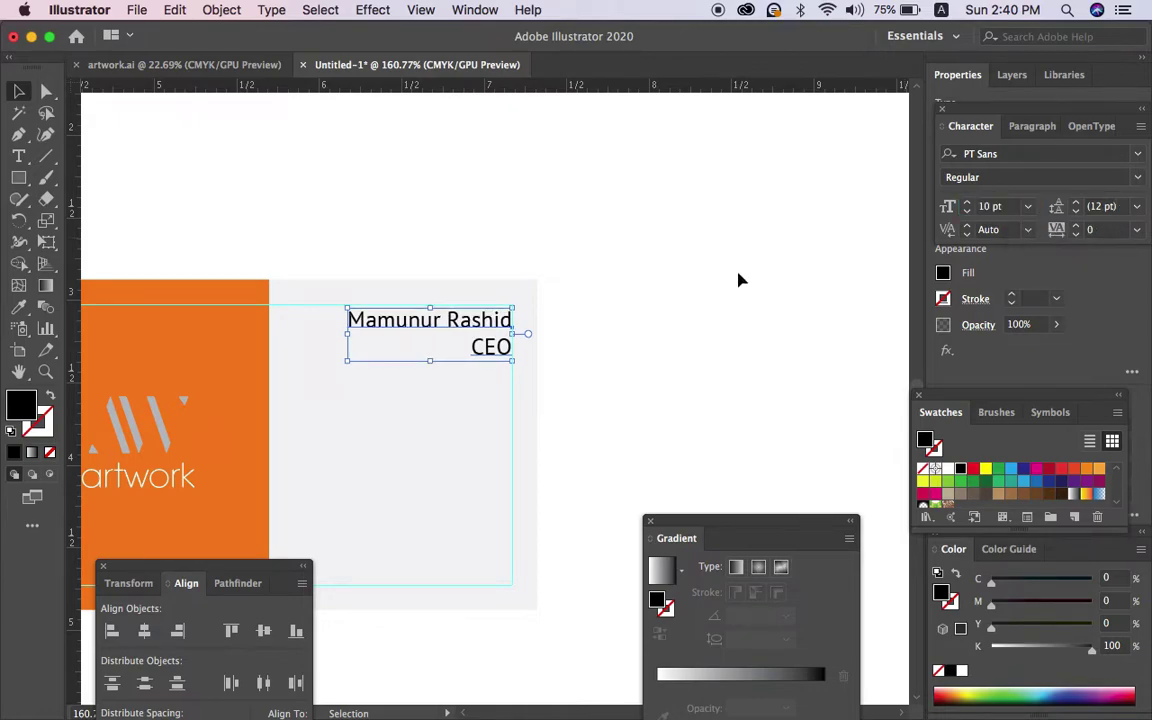
# Make the title 8 pt and spell it out as 'Chief Executive Officer'
pyautogui.doubleClick(476, 350)
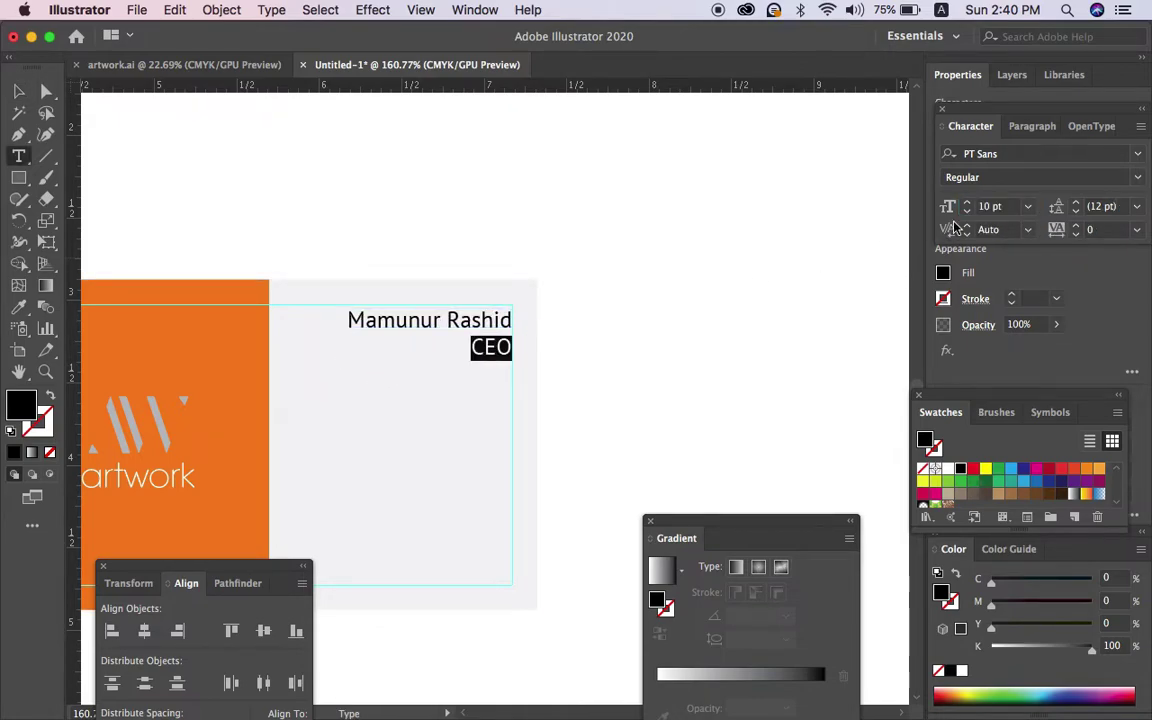
pyautogui.click(993, 208)
pyautogui.write('8')
pyautogui.press('Return')
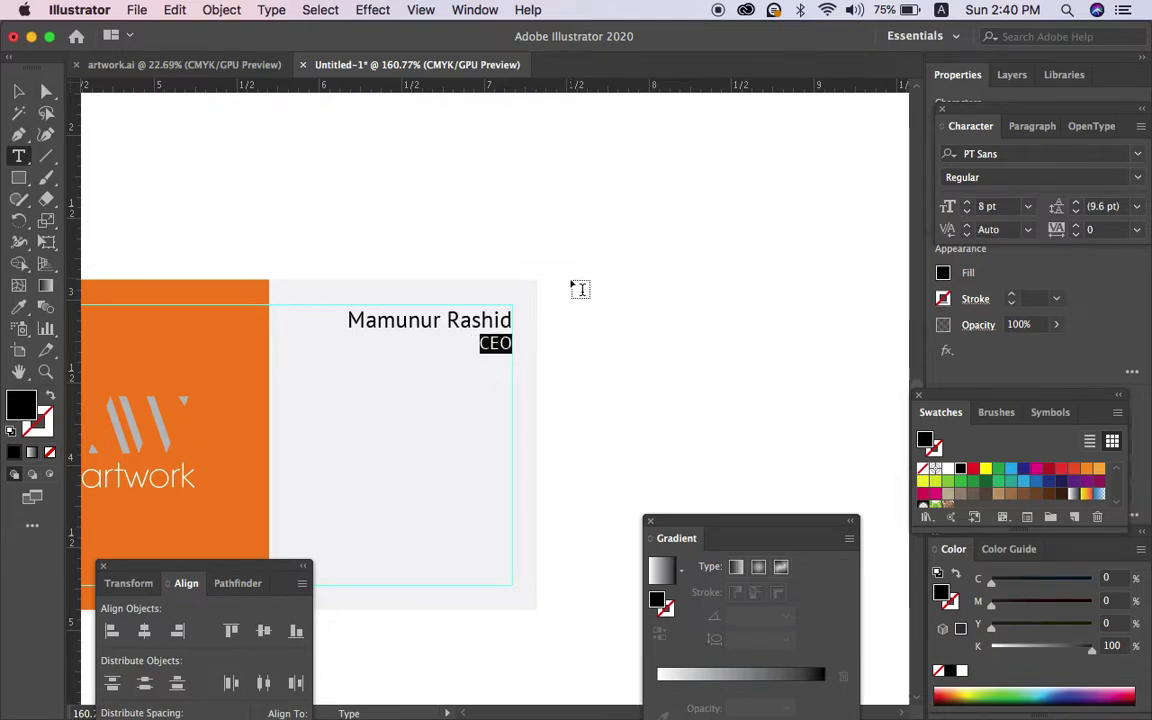
pyautogui.moveTo(488, 343); pyautogui.dragTo(588, 342)
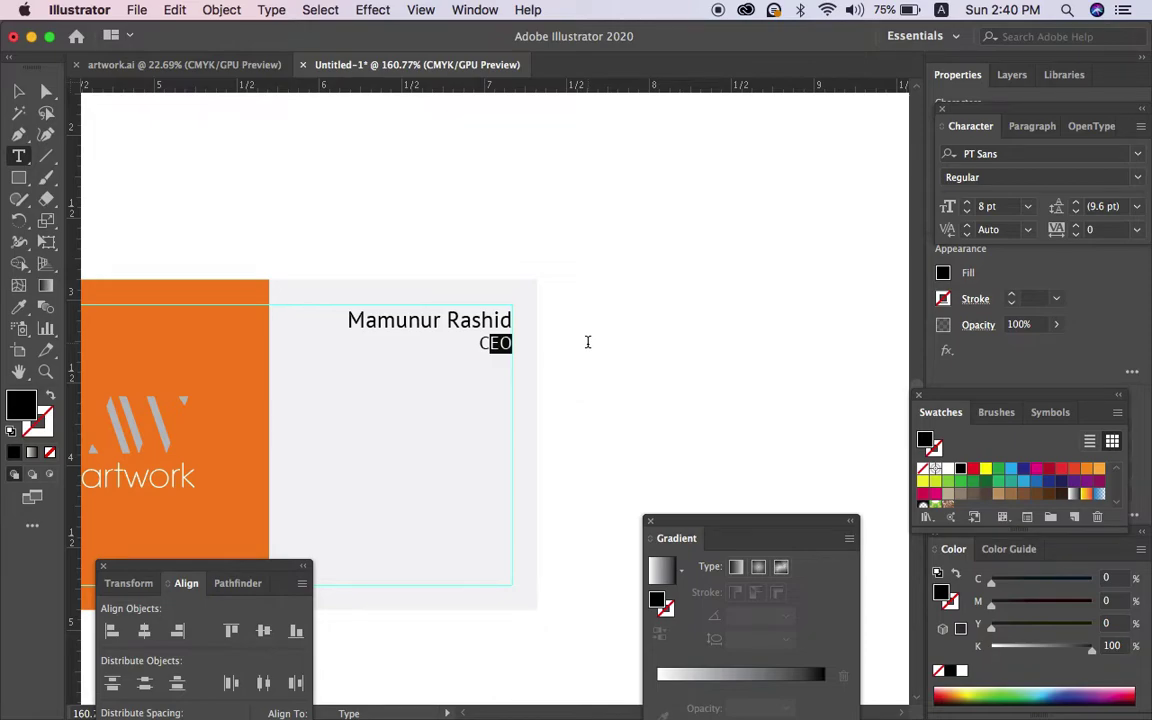
pyautogui.write('hief')
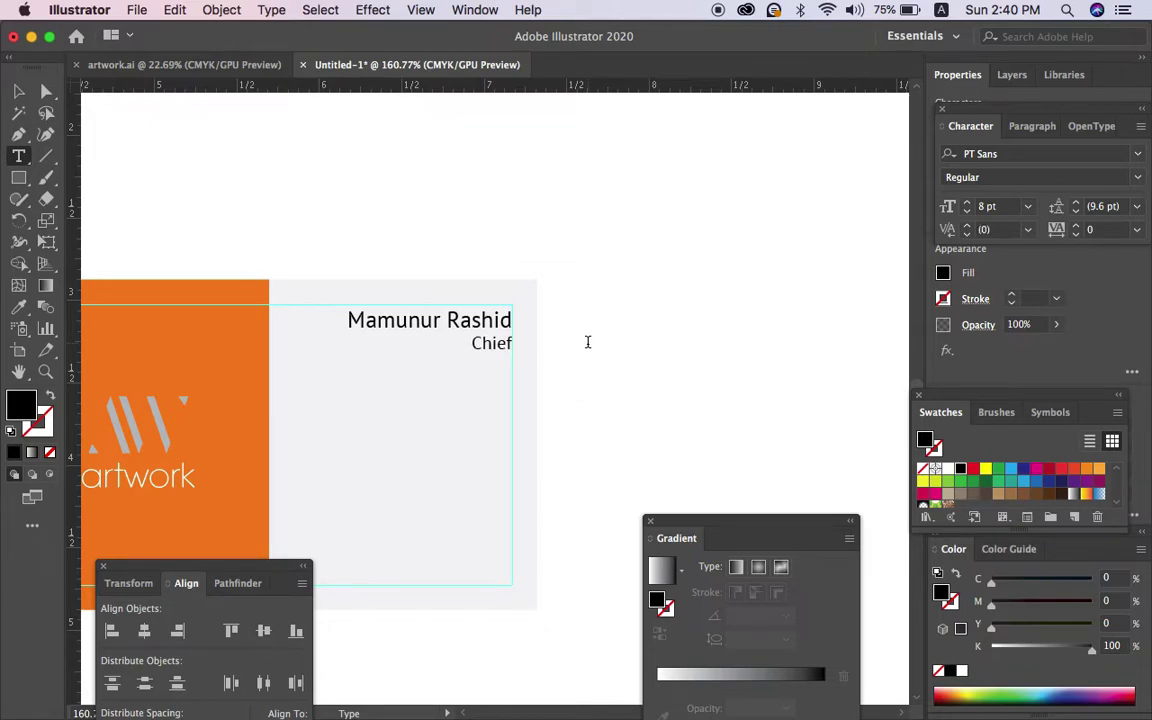
pyautogui.write(' Exe')
pyautogui.write('cutive Offic')
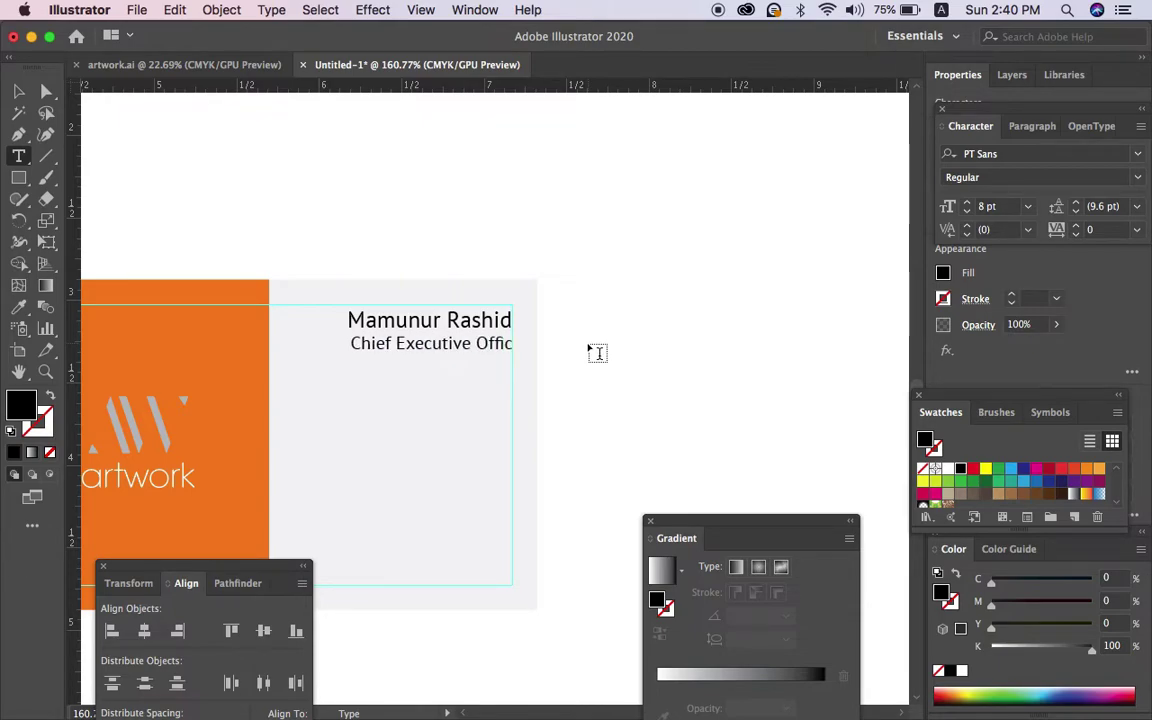
pyautogui.write('er')
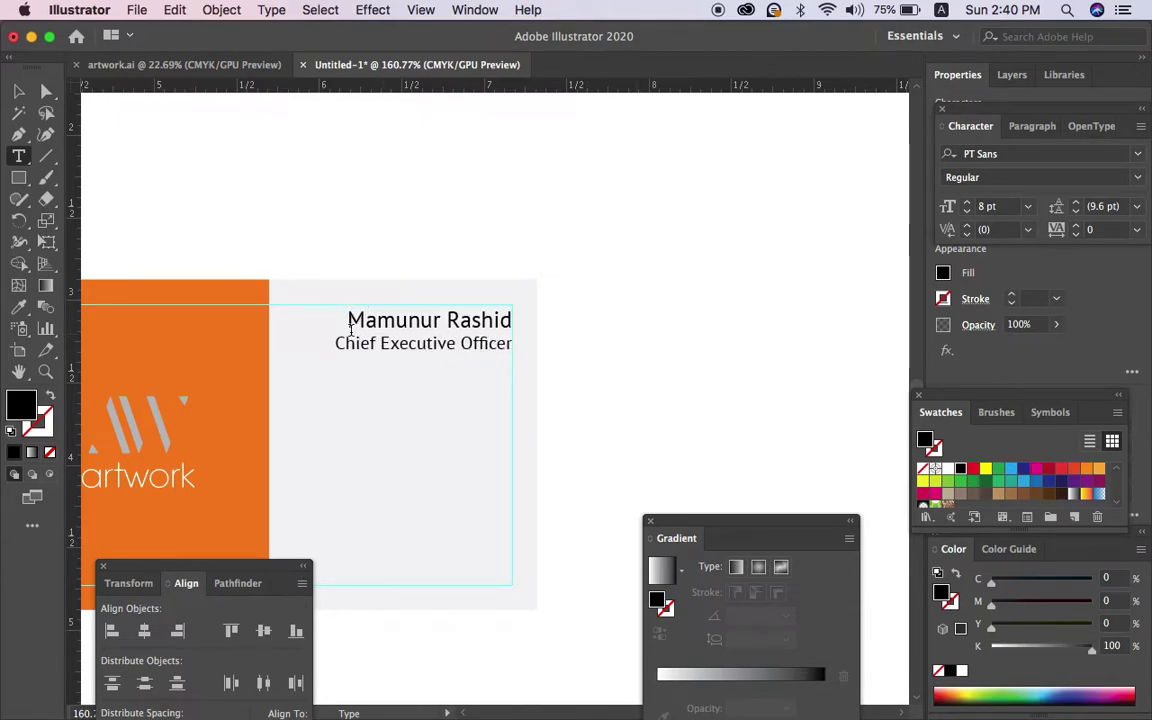
# Make the name line Bold and shrink the title line to 7 pt
pyautogui.tripleClick(354, 318)
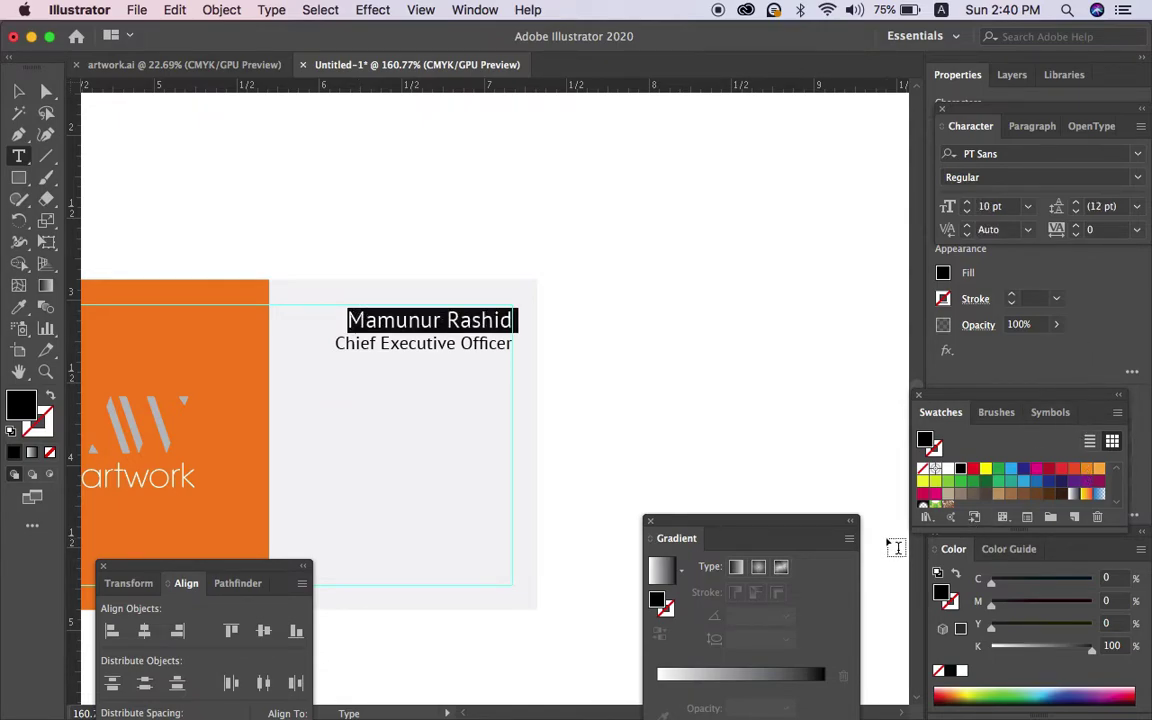
pyautogui.click(1138, 177)
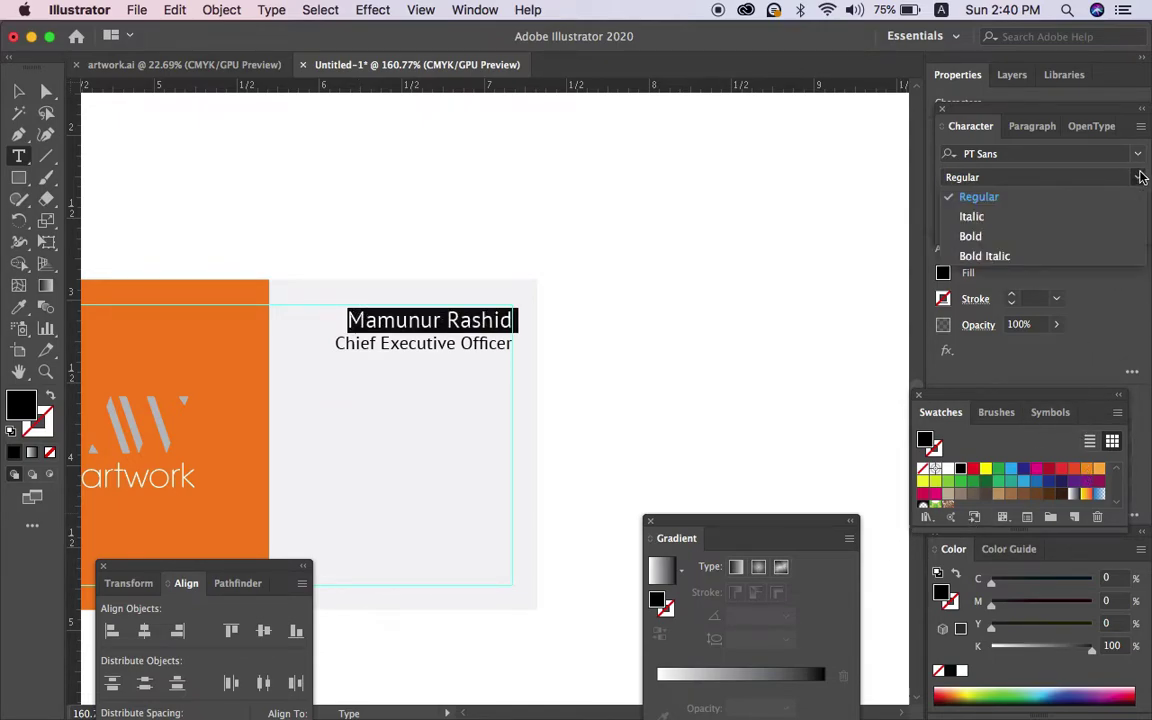
pyautogui.click(988, 236)
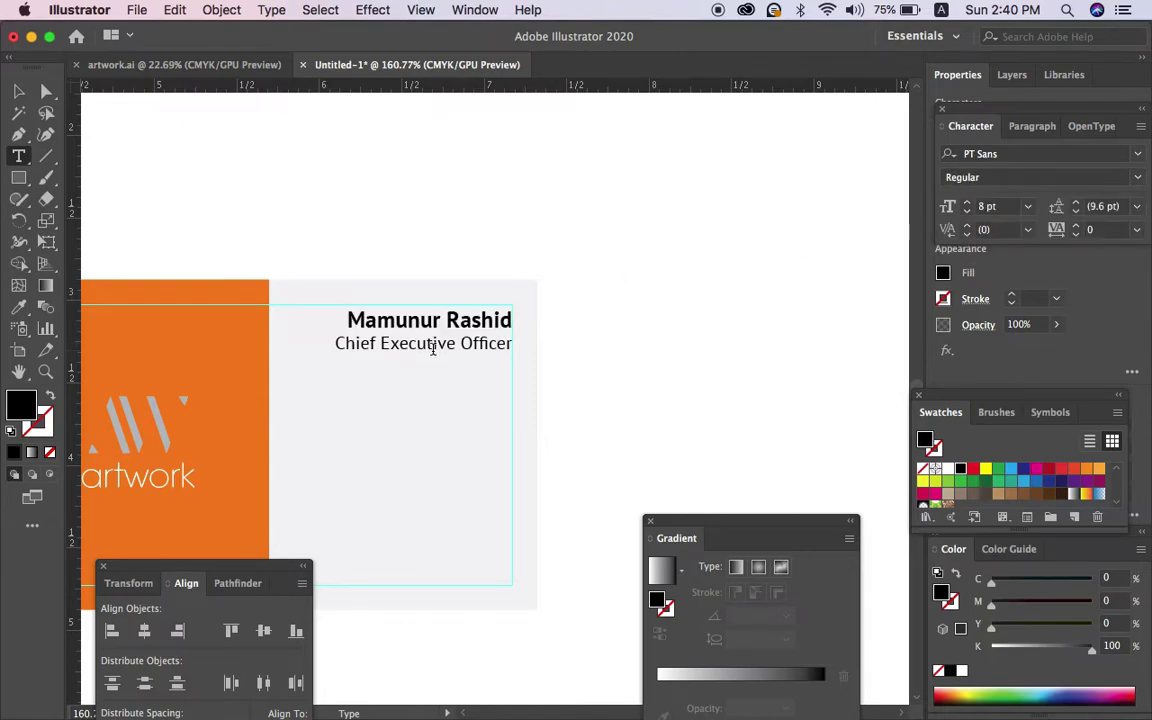
pyautogui.tripleClick(430, 342)
pyautogui.click(966, 212)
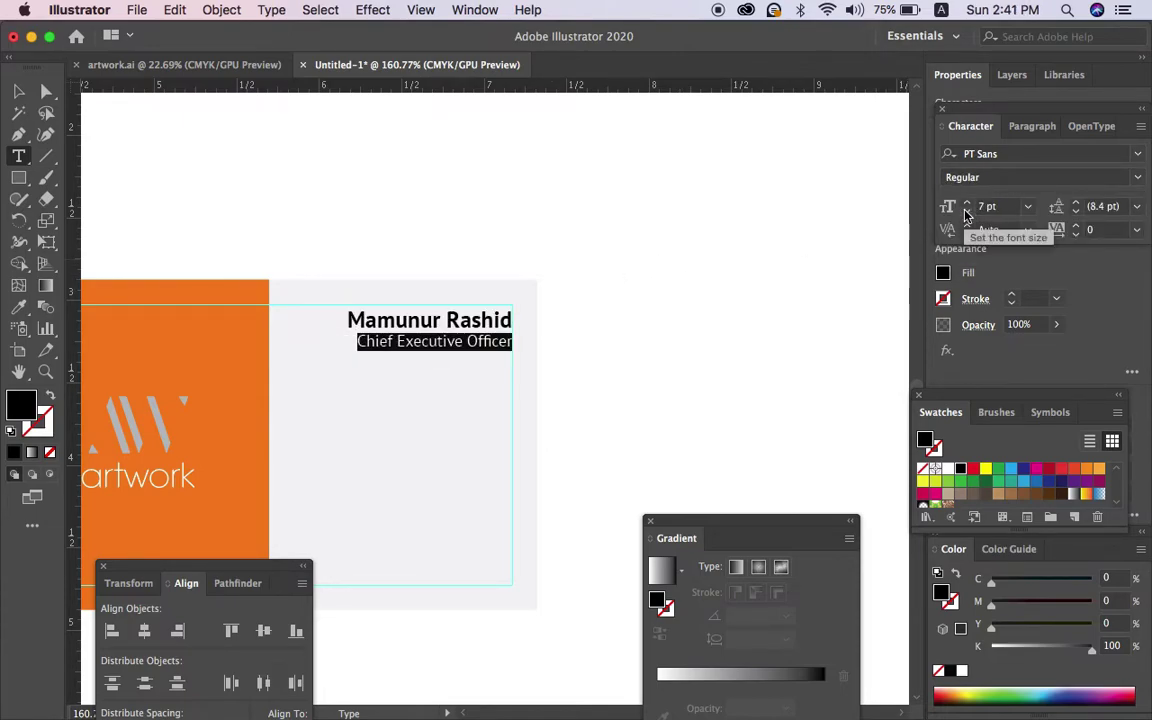
pyautogui.press('Escape')
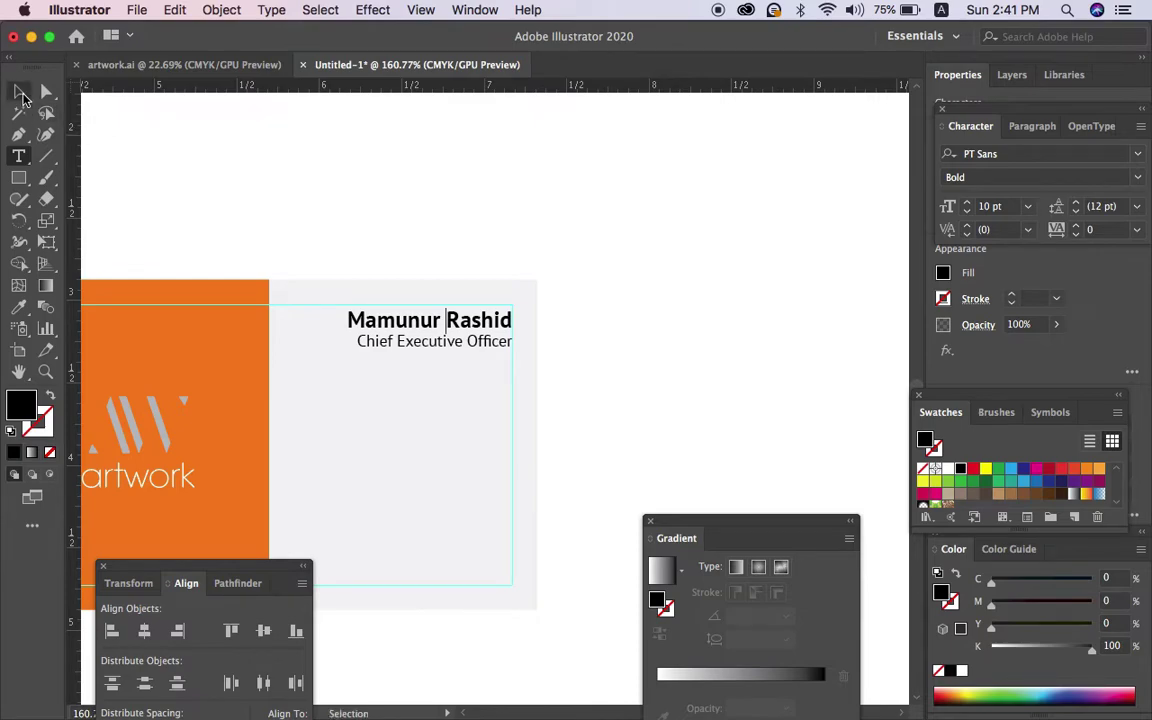
pyautogui.click(20, 93)
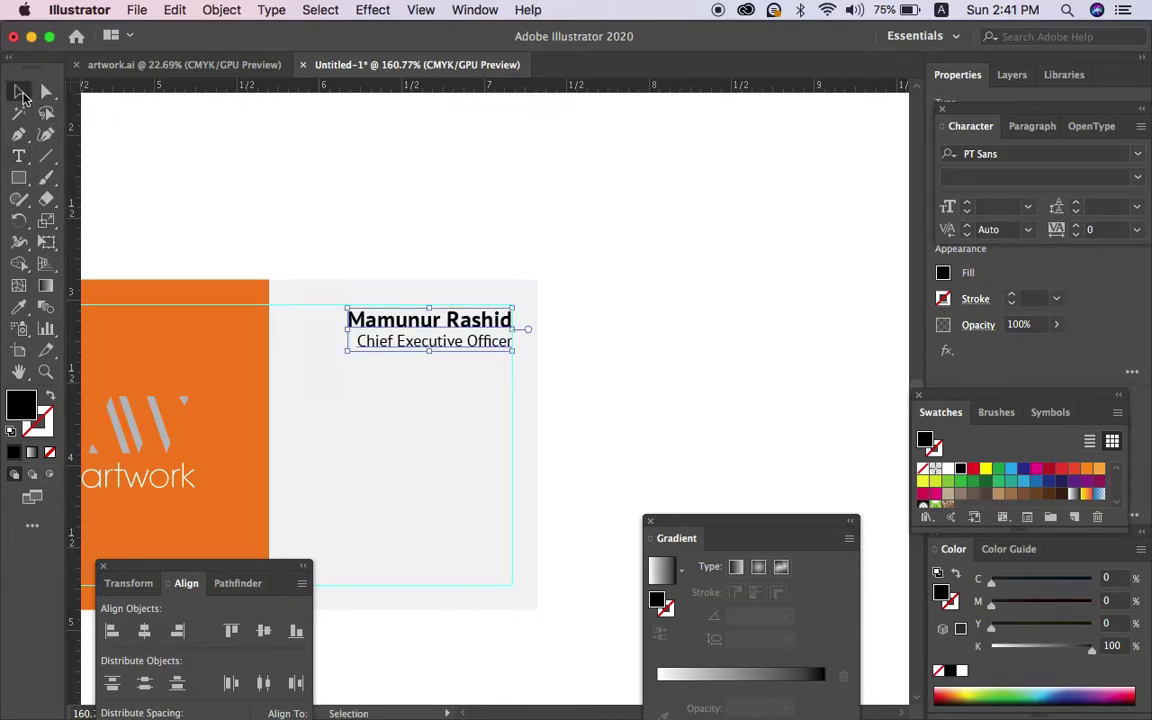
# Center the card in view and select the white 'artwork' wordmark in the logo
pyautogui.click(605, 290)
pyautogui.press('Tab')
pyautogui.moveTo(597, 360); pyautogui.dragTo(771, 383)
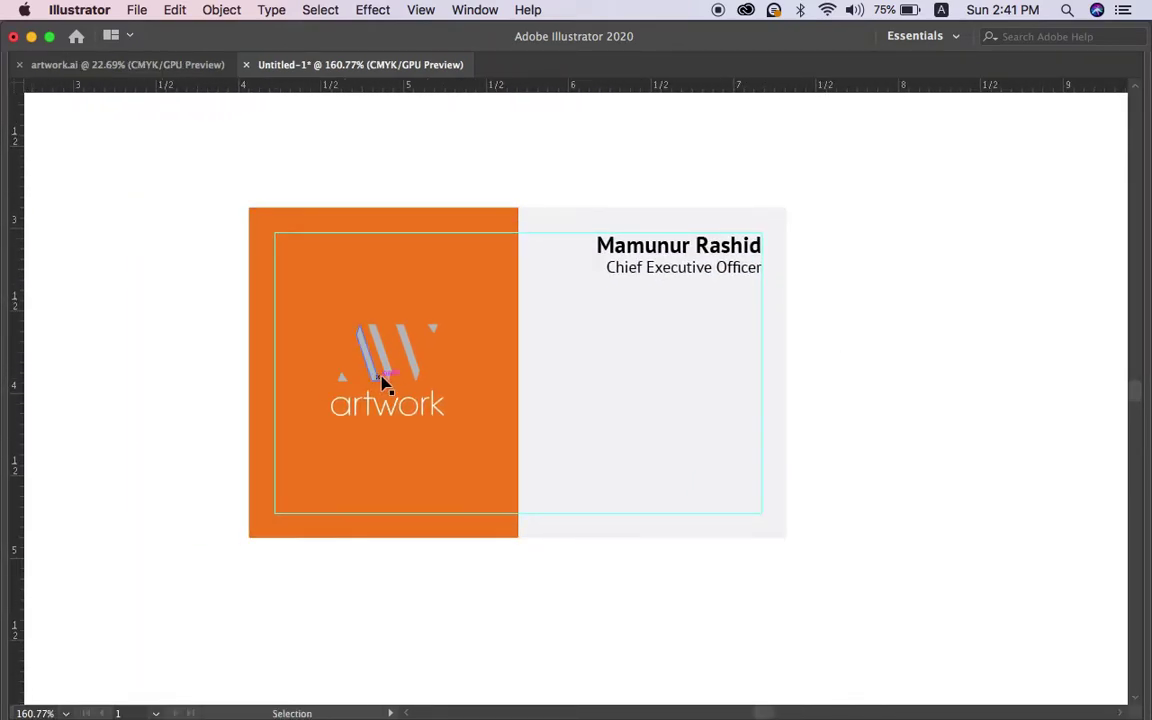
pyautogui.click(411, 378)
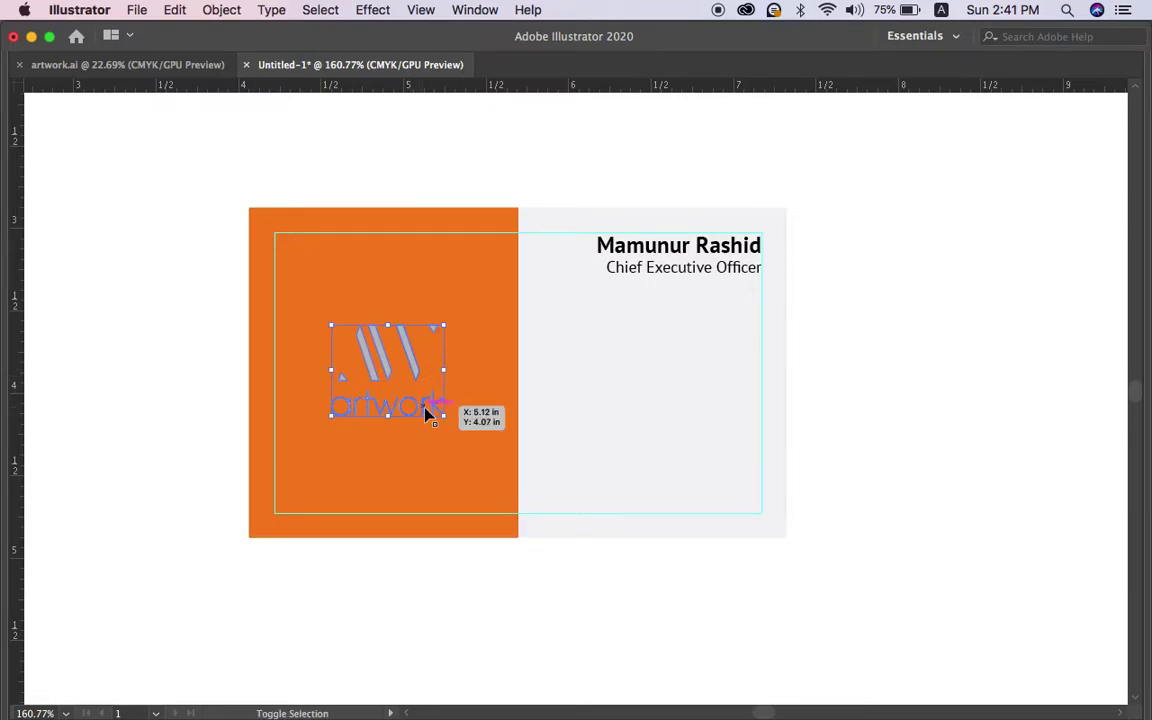
pyautogui.moveTo(327, 322); pyautogui.dragTo(450, 422)
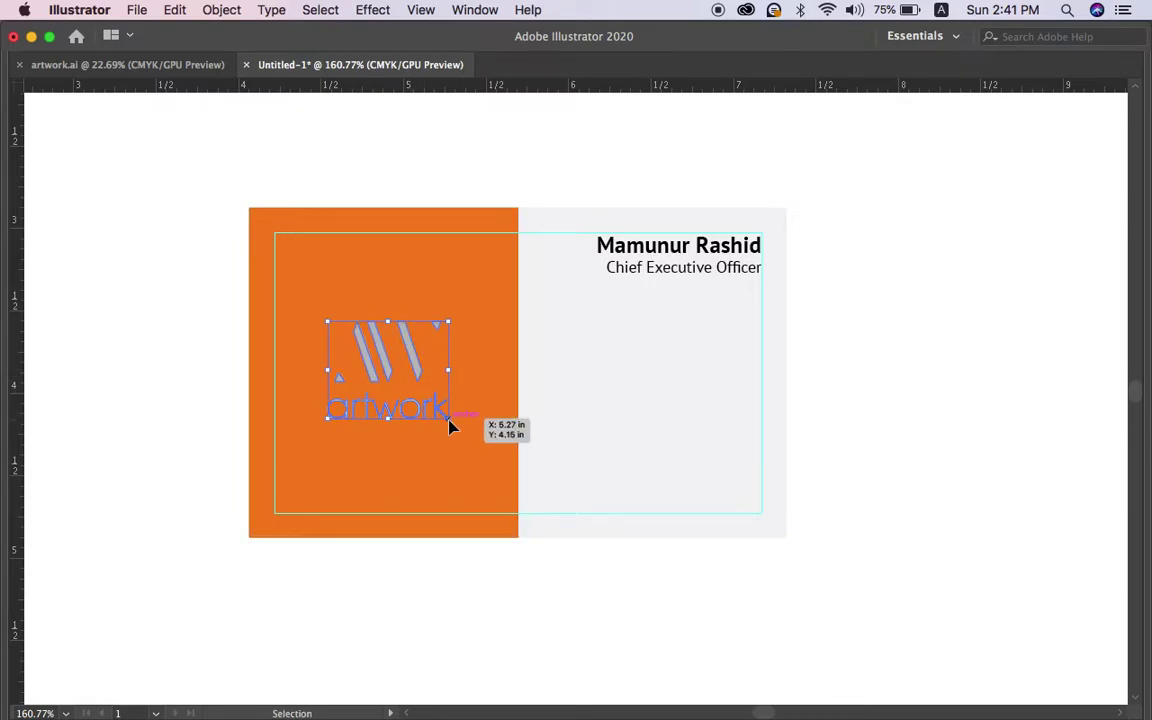
pyautogui.click(440, 455)
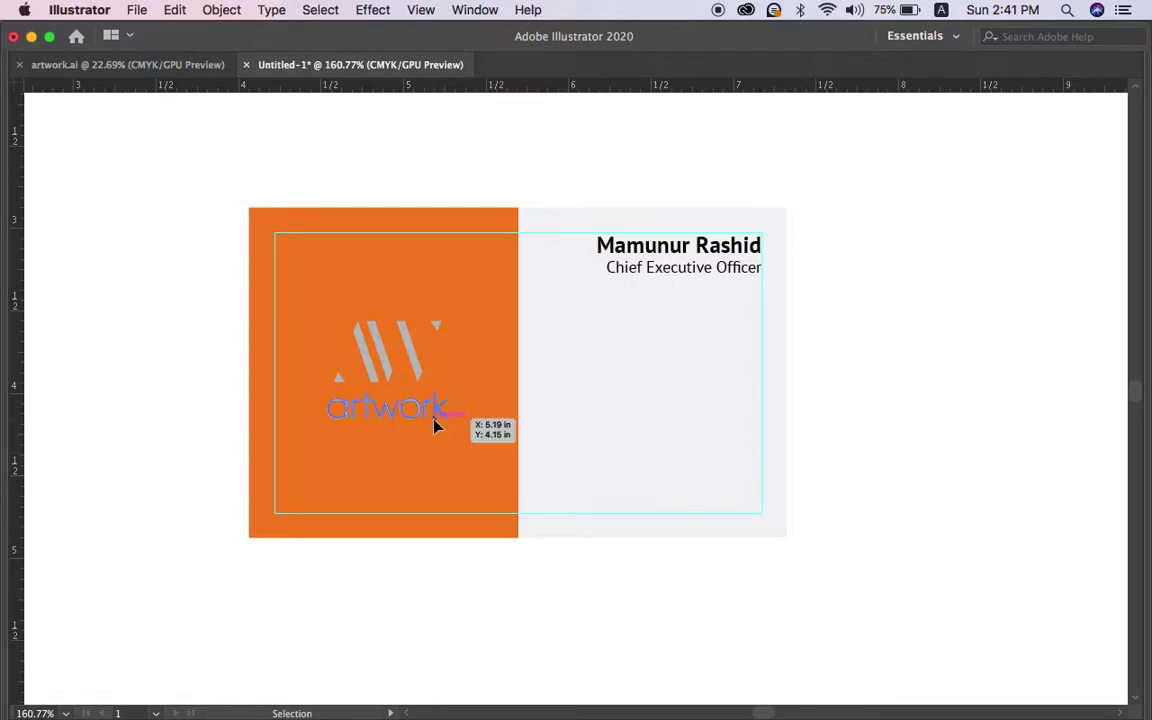
pyautogui.click(437, 418)
pyautogui.press('Tab')
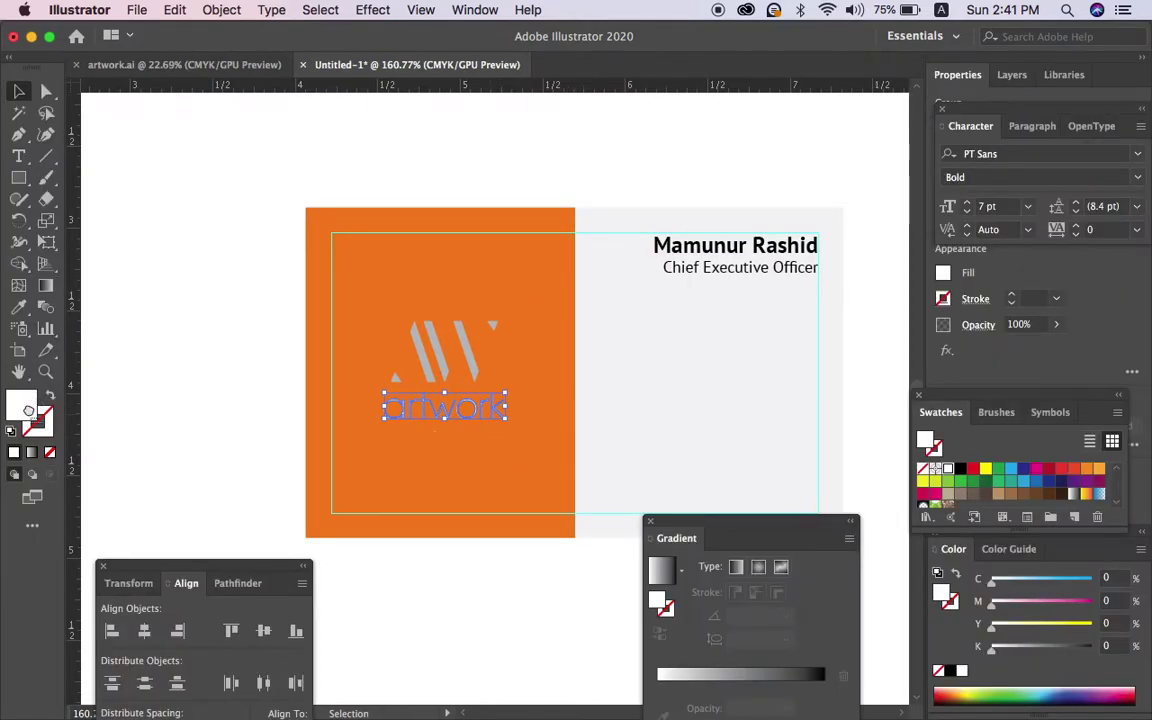
# Give the wordmark a 0.5 pt stroke and check the result on the card
pyautogui.click(11, 432)
pyautogui.click(1053, 298)
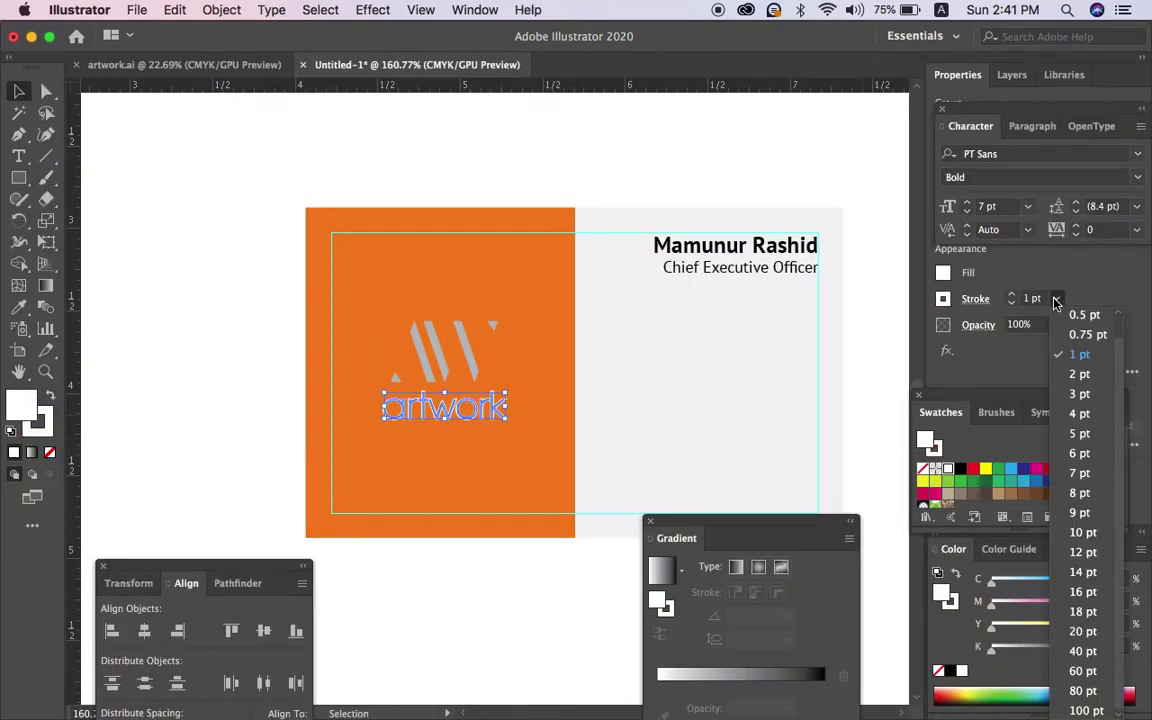
pyautogui.click(1083, 332)
pyautogui.click(527, 589)
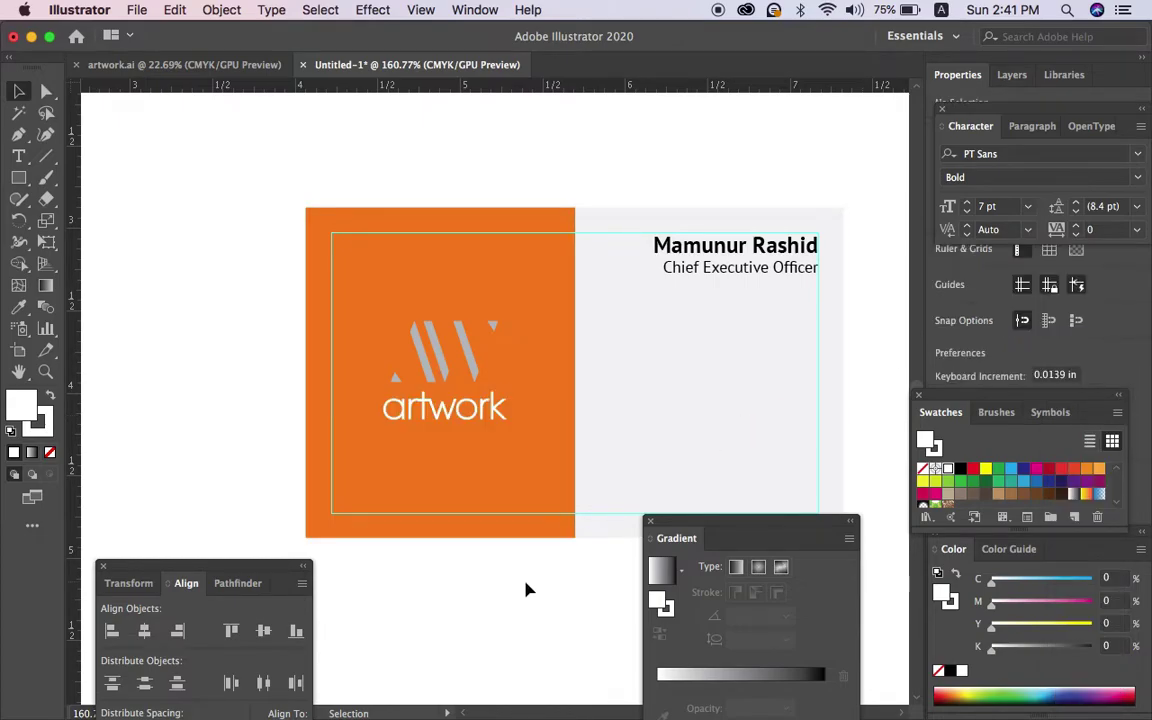
pyautogui.press('Tab')
pyautogui.scroll(-2, 576, 542)
pyautogui.press('Tab')
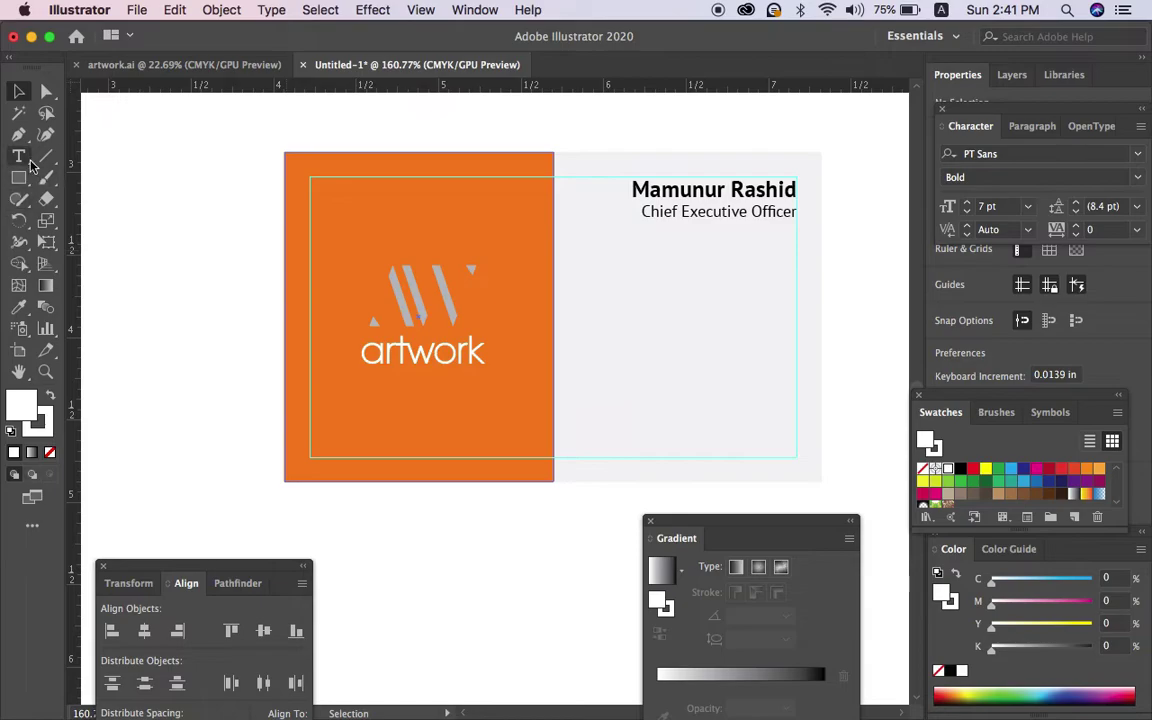
# Type the office address as a new bold text line below the card
pyautogui.press('t')
pyautogui.press('Tab')
pyautogui.click(447, 566)
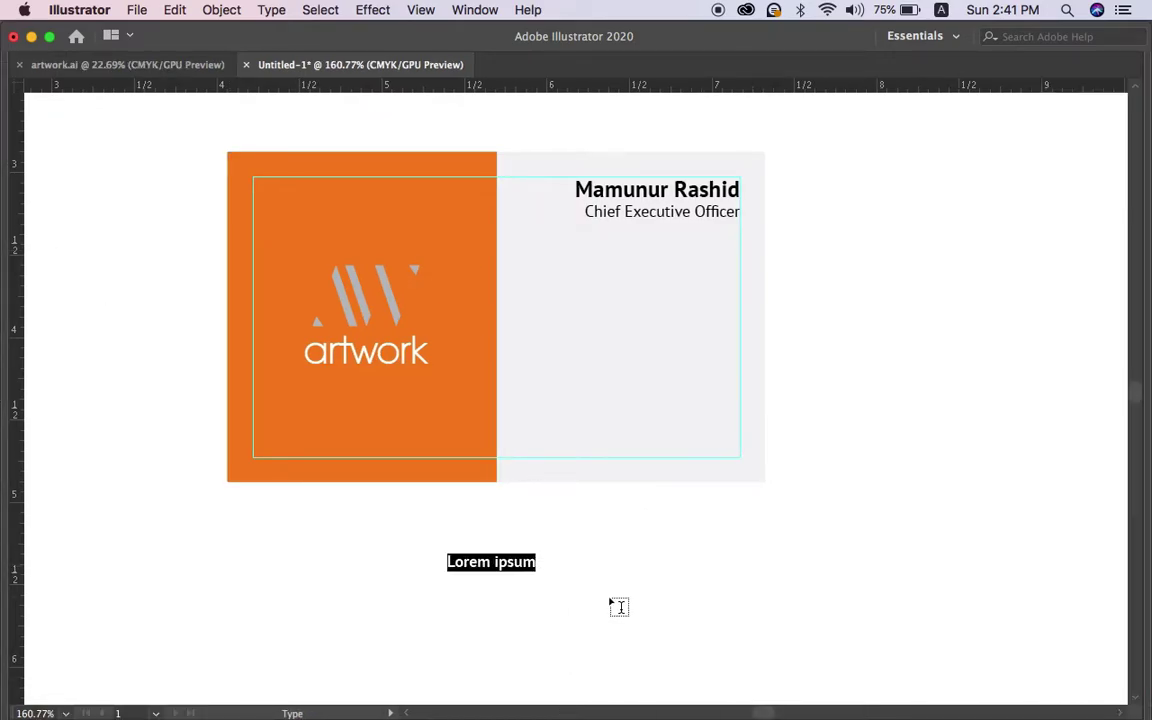
pyautogui.write('Addre')
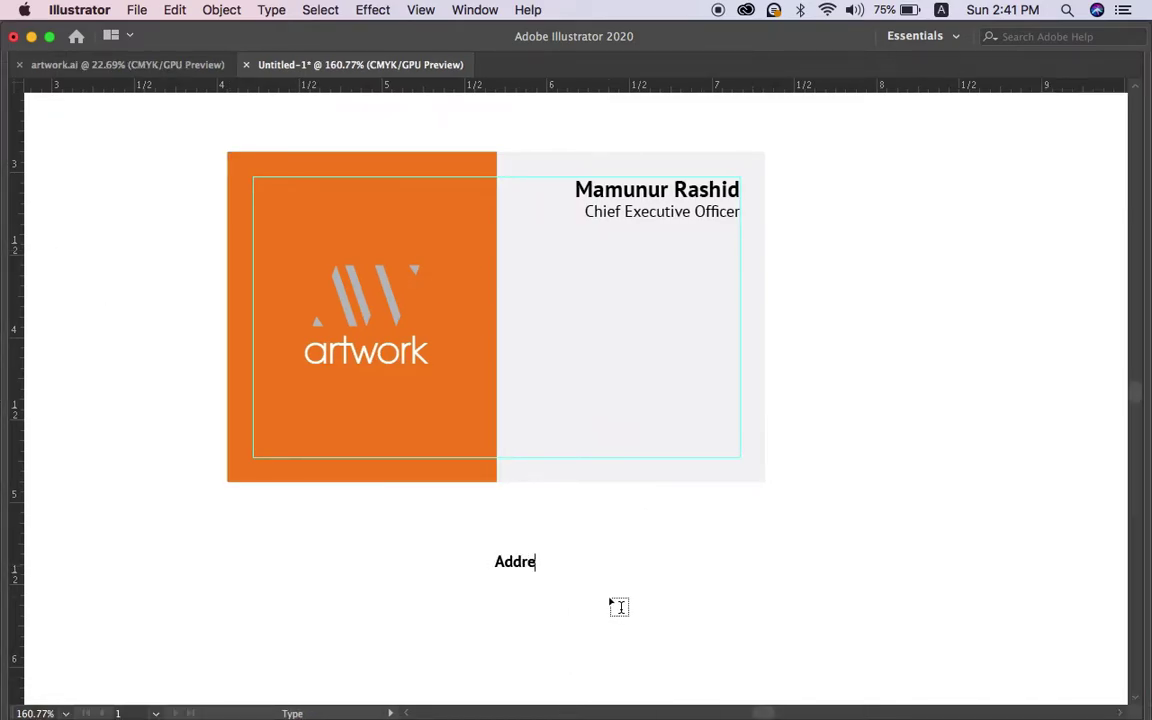
pyautogui.write('s')
pyautogui.hotkey('ctrl', 'a')
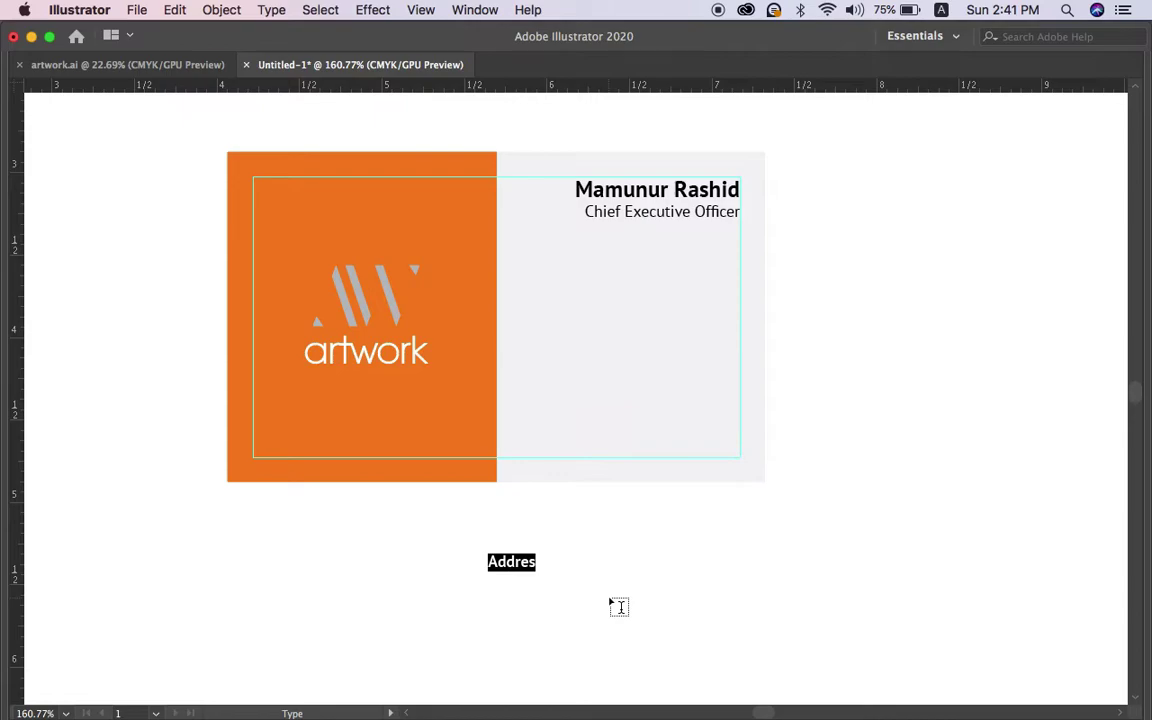
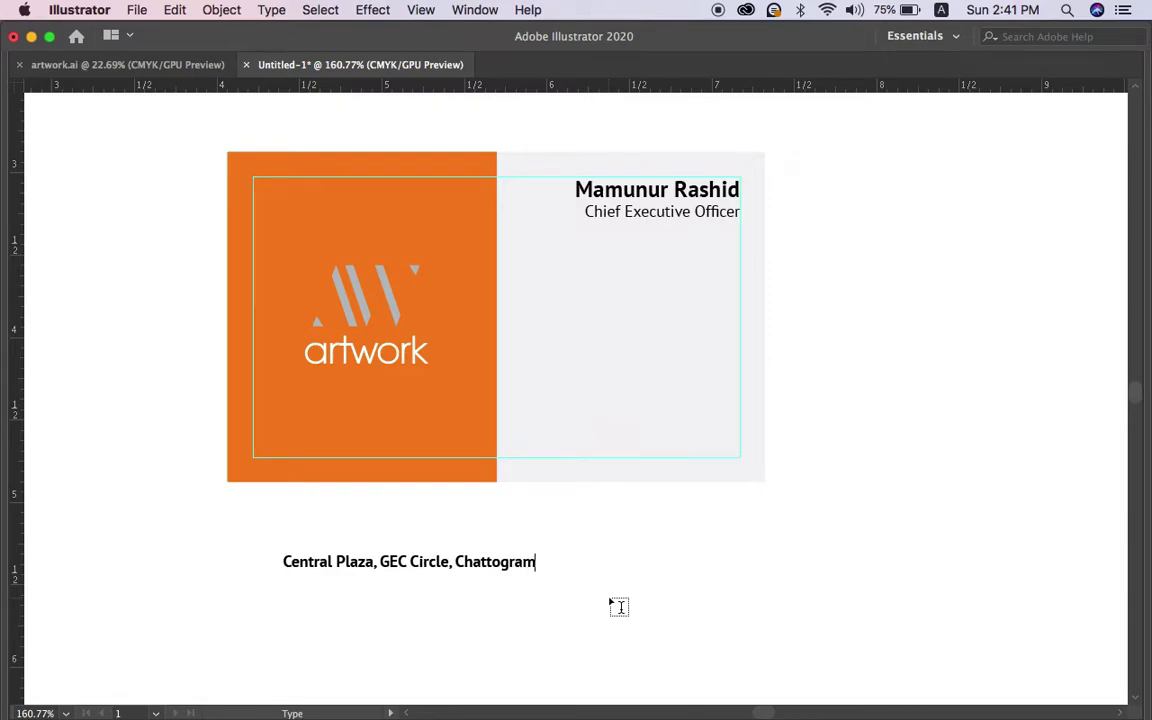
pyautogui.press('Escape')
pyautogui.click(475, 10)
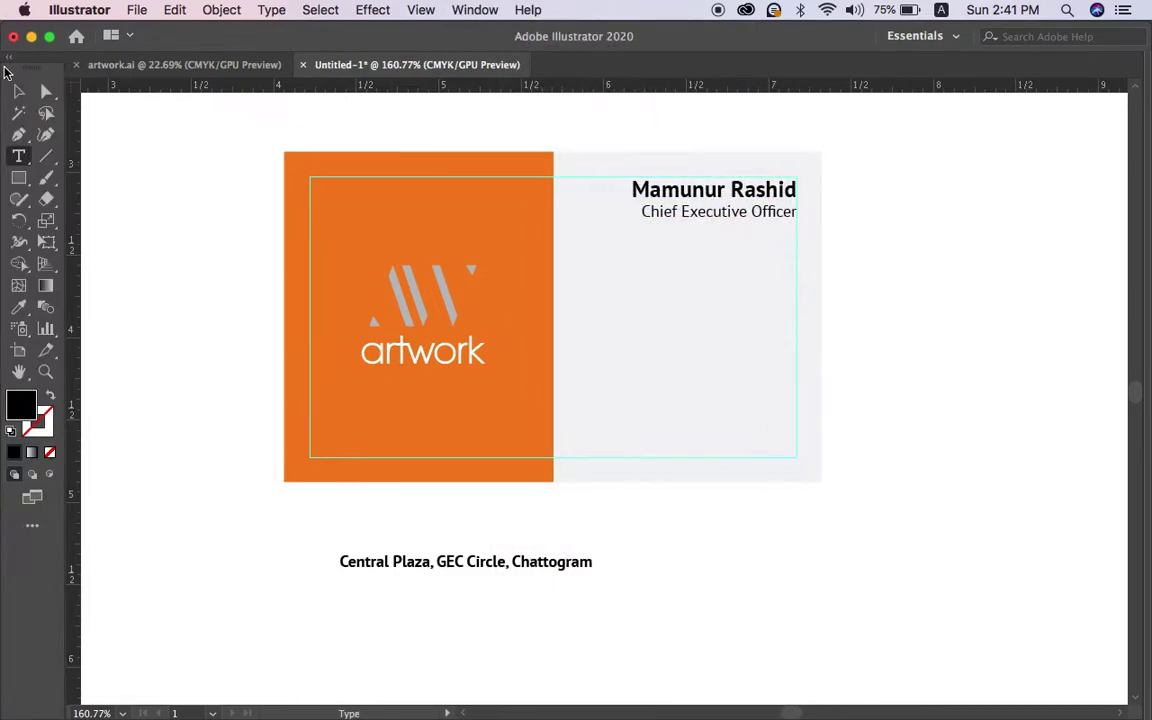
pyautogui.click(18, 91)
# Switch the address to Regular weight and move it onto the card's lower right
pyautogui.click(46, 91)
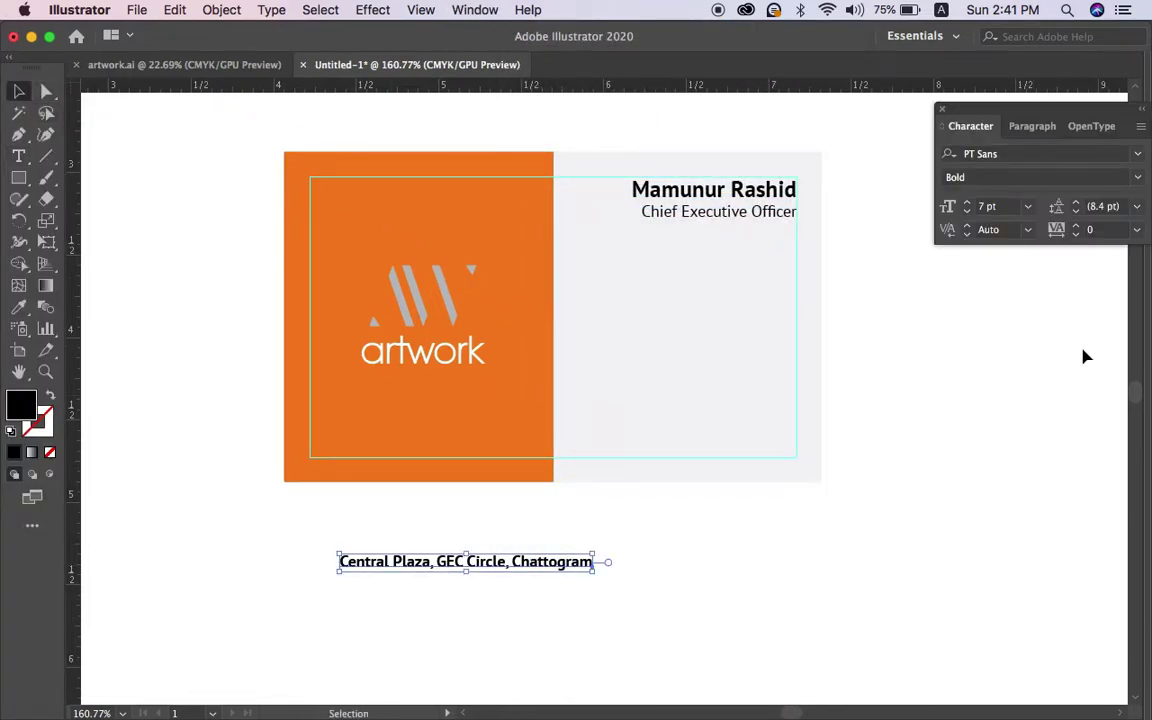
pyautogui.click(1136, 180)
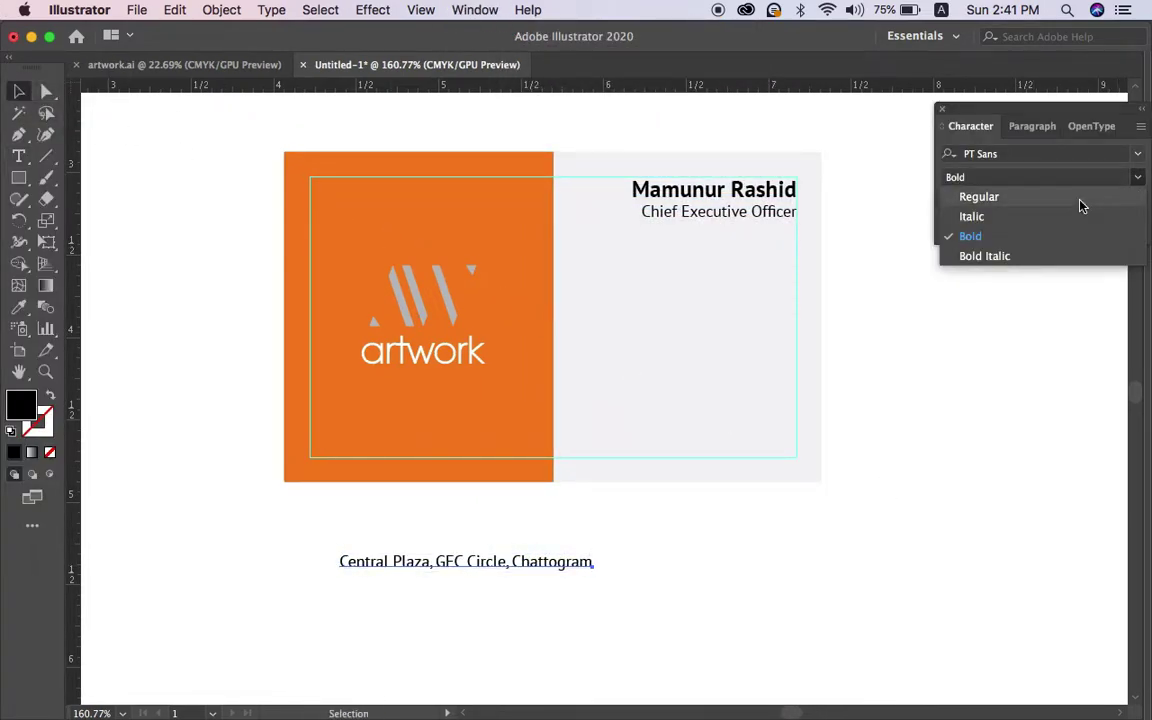
pyautogui.click(1080, 198)
pyautogui.moveTo(524, 572); pyautogui.dragTo(700, 457)
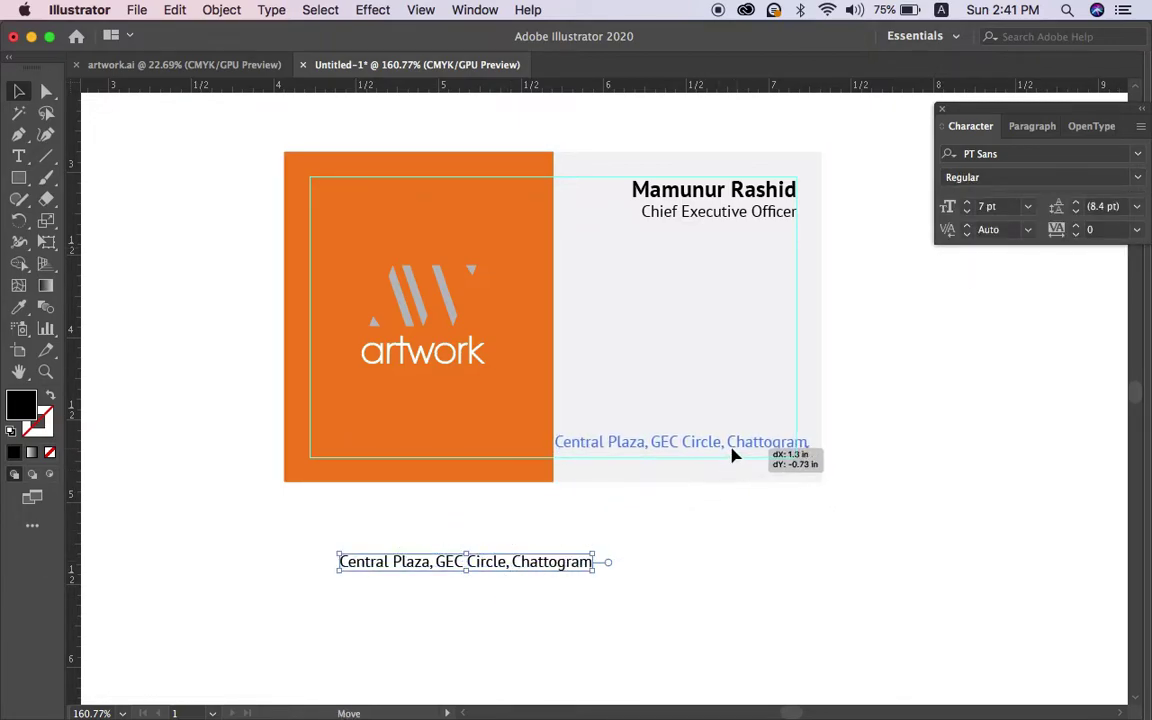
# Break the address onto two lines and nudge the block upward
pyautogui.doubleClick(638, 443)
pyautogui.press('BackSpace')
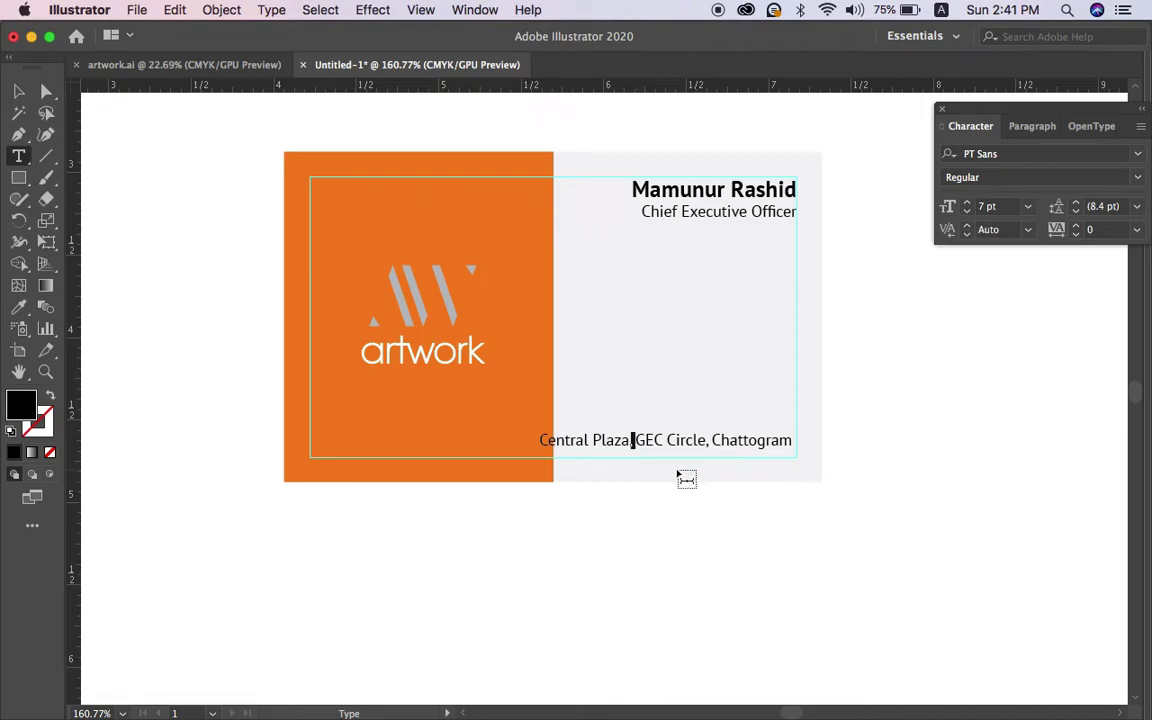
pyautogui.press('Return')
pyautogui.press('Escape')
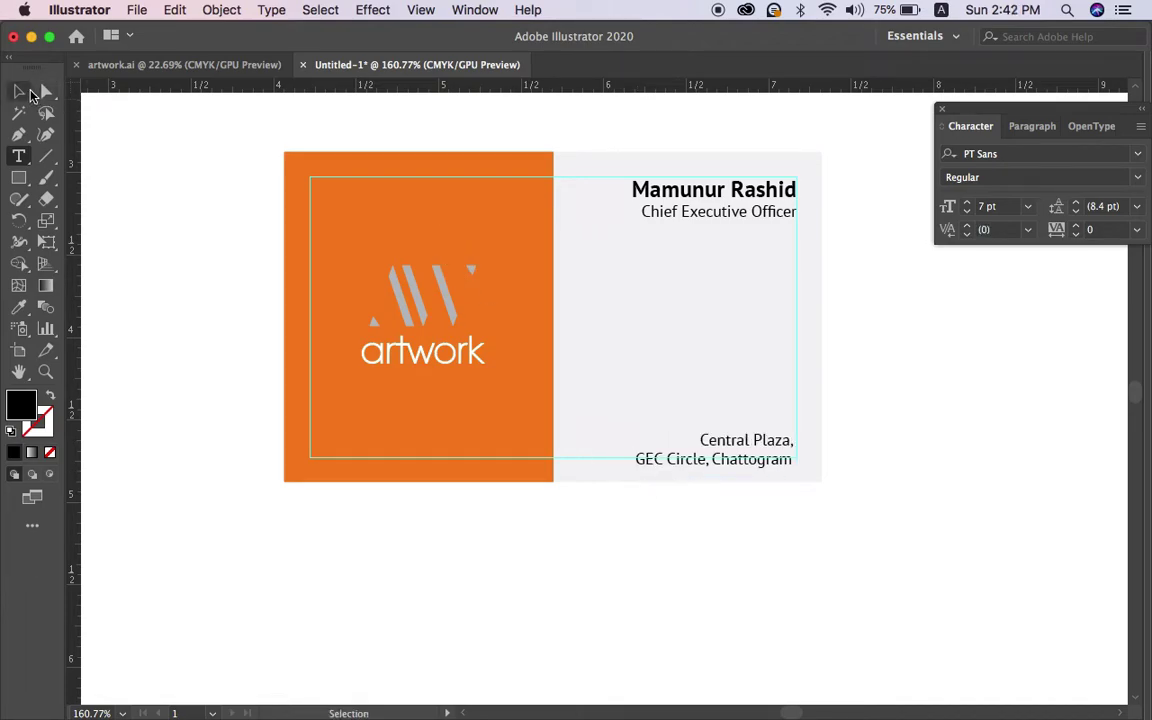
pyautogui.click(19, 91)
pyautogui.moveTo(761, 442); pyautogui.dragTo(752, 425)
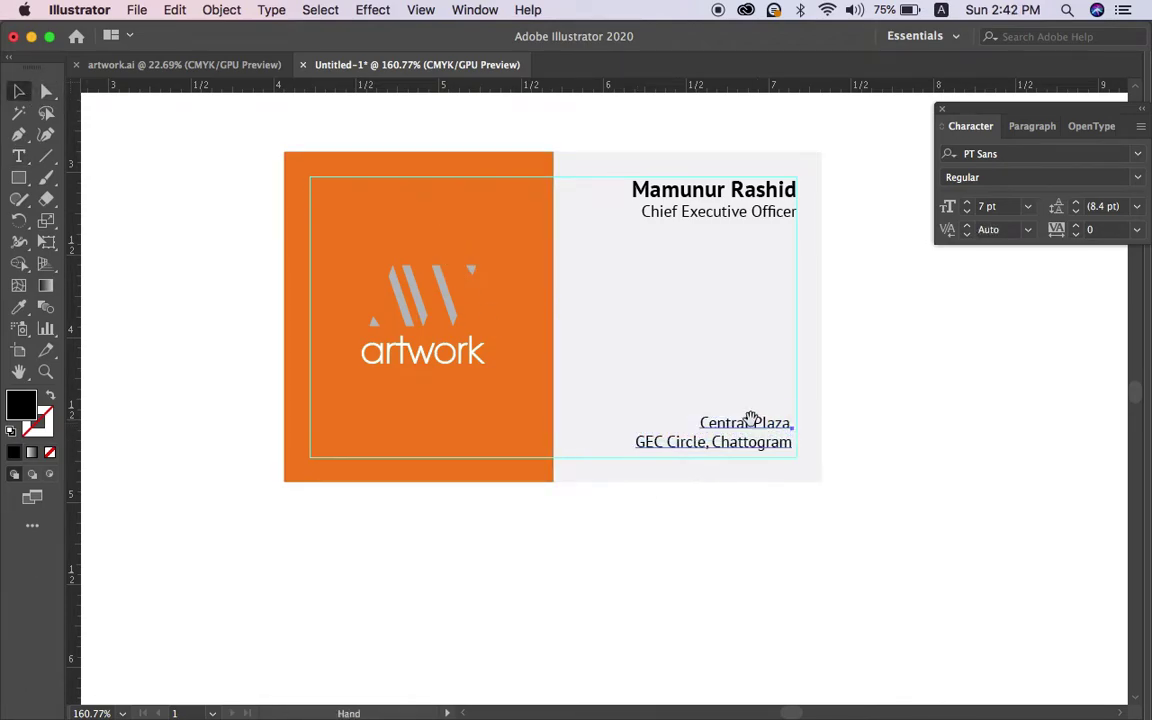
# Delete the trailing comma at the end of the address's first line
pyautogui.click(651, 381)
pyautogui.doubleClick(862, 452)
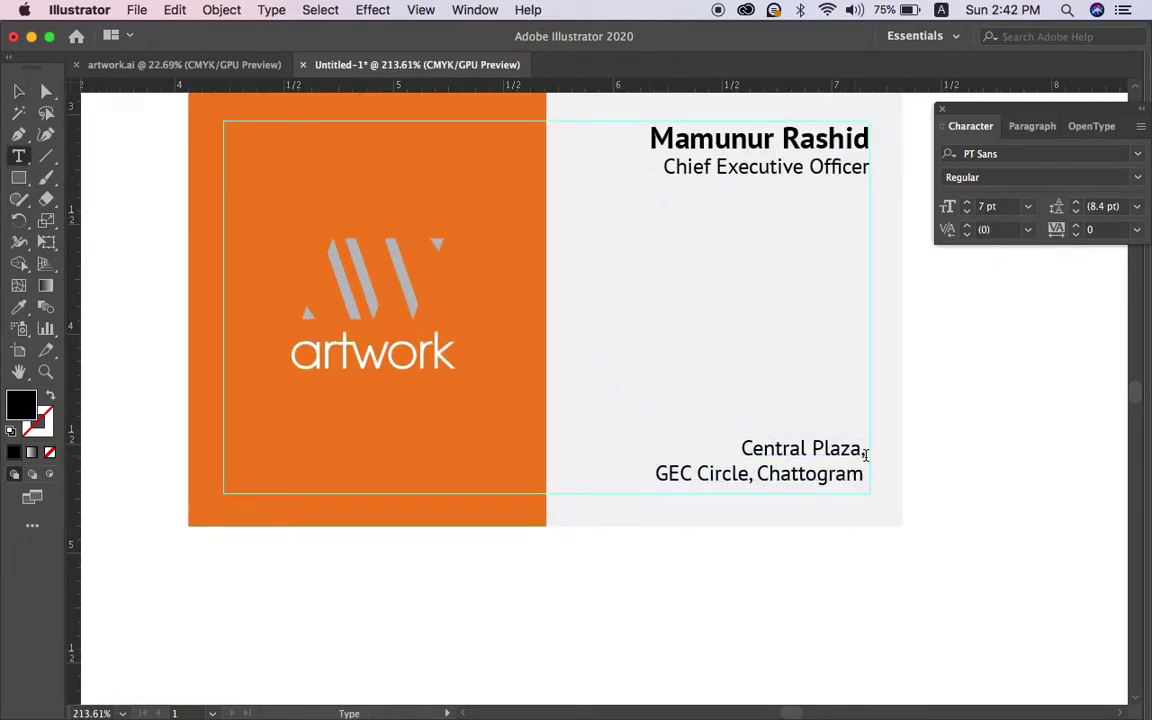
pyautogui.press('BackSpace')
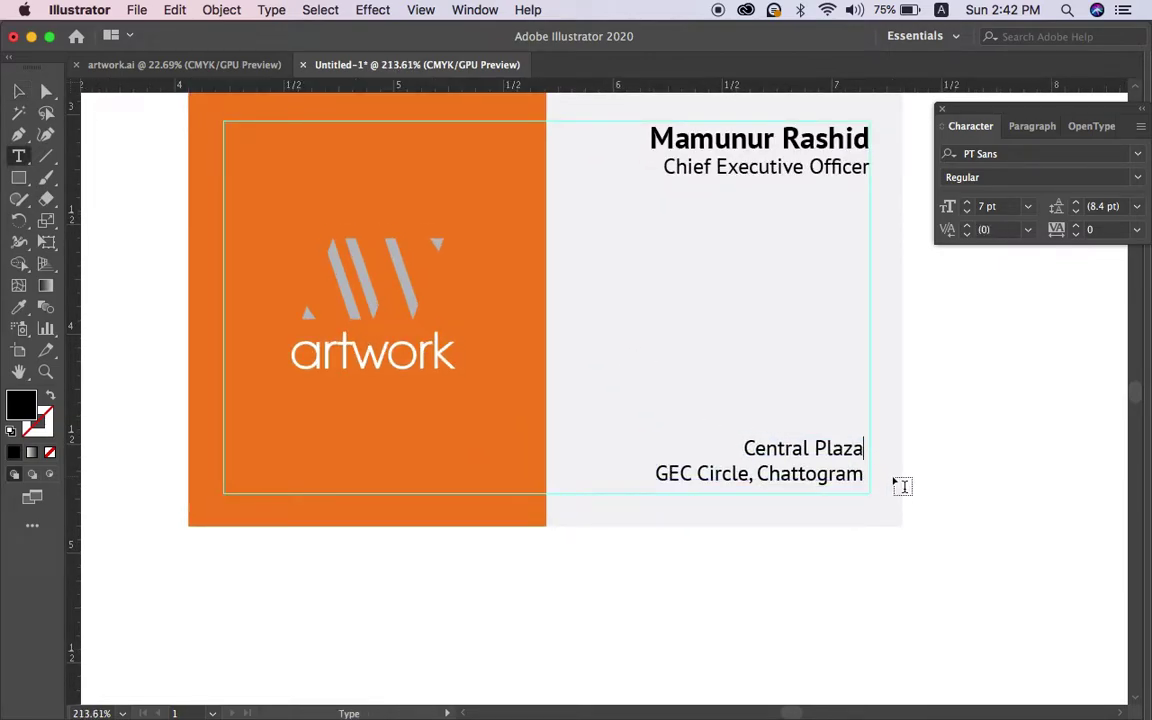
pyautogui.press('Escape')
pyautogui.press('Escape')
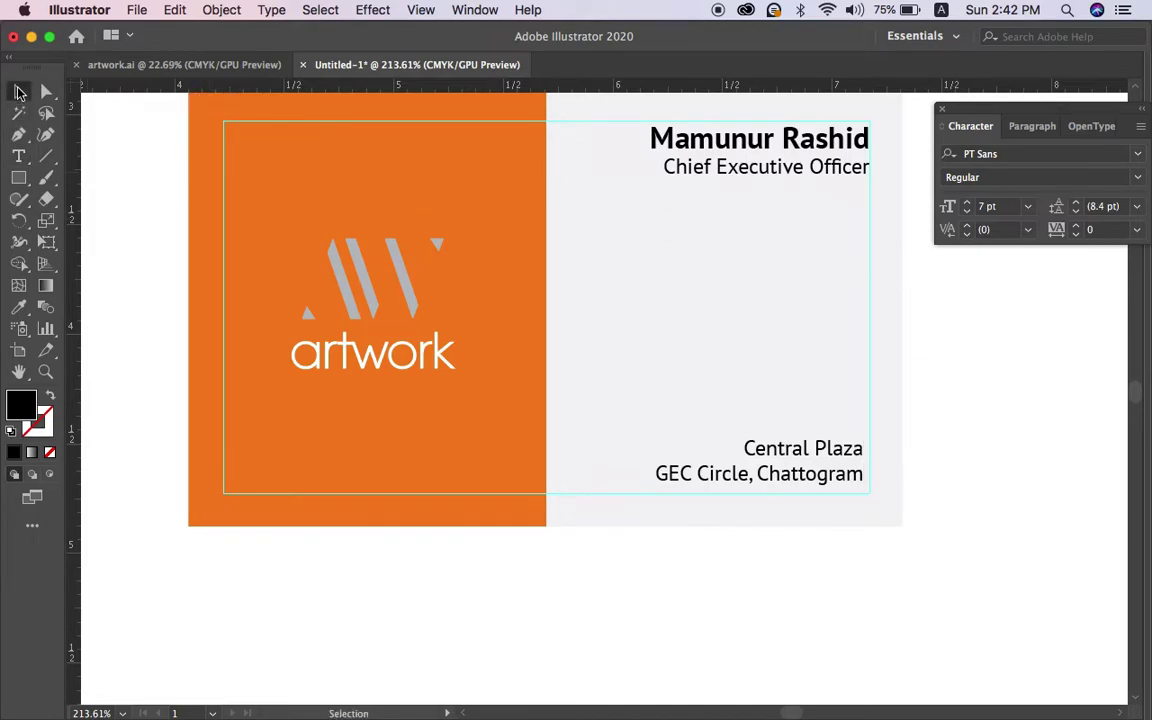
pyautogui.click(800, 465)
pyautogui.doubleClick(767, 452)
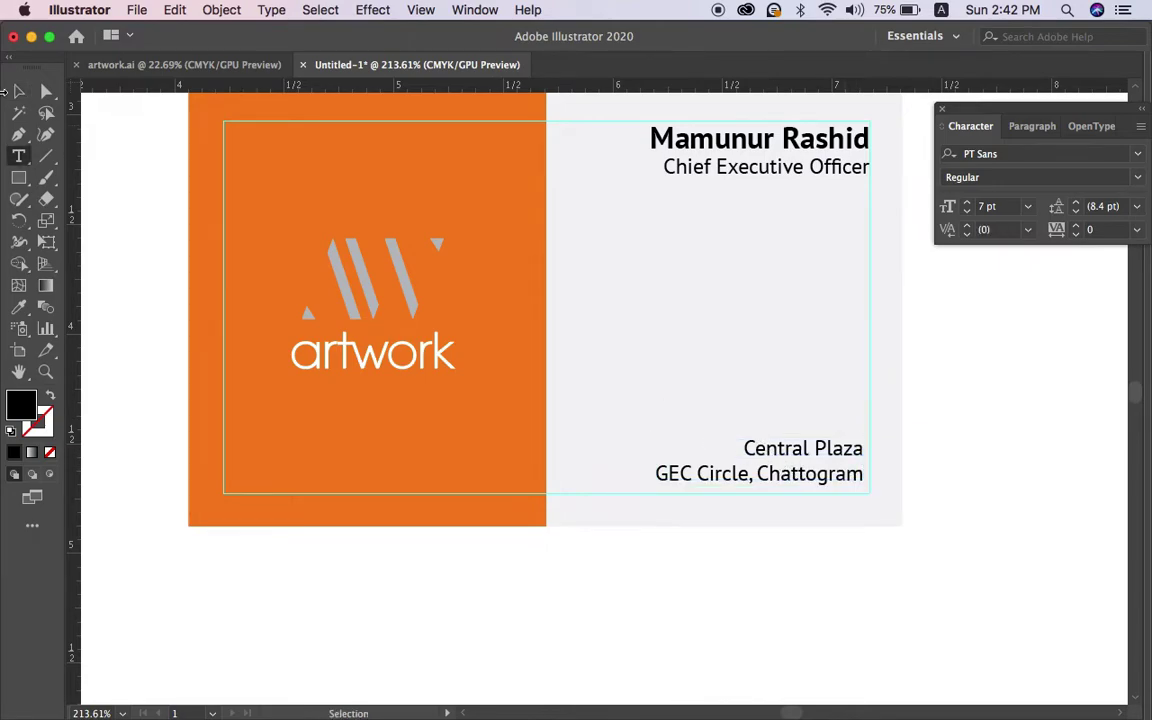
pyautogui.press('Escape')
pyautogui.click(1008, 429)
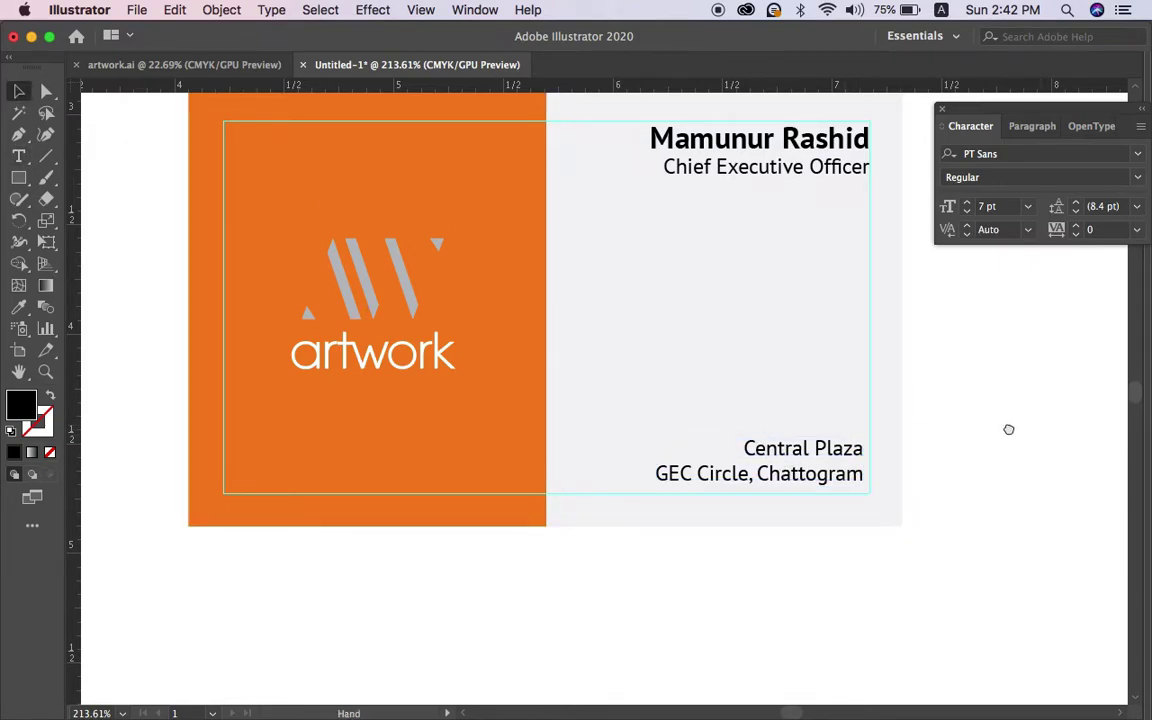
pyautogui.scroll(1, 892, 231)
pyautogui.click(854, 206)
pyautogui.doubleClick(856, 190)
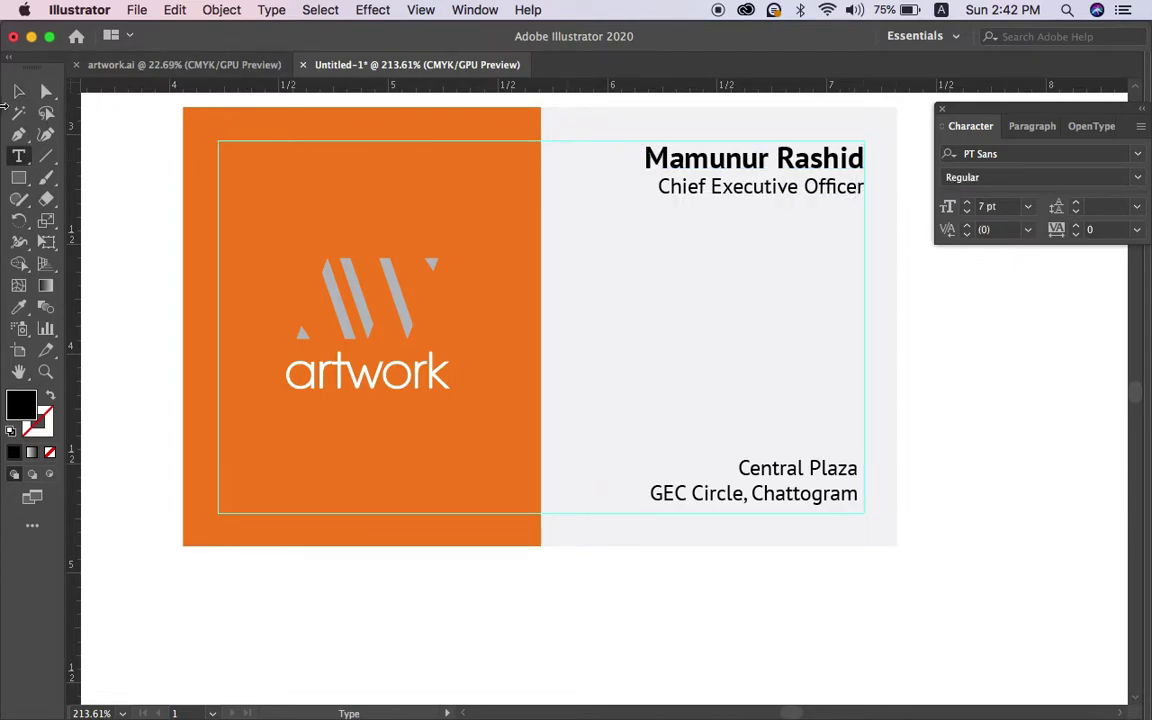
# Duplicate the address block just below itself and clear the copy's text
pyautogui.click(18, 91)
pyautogui.moveTo(806, 474)
pyautogui.mouseDown()
pyautogui.moveTo(783, 425)
pyautogui.moveTo(795, 505)
pyautogui.mouseUp()
pyautogui.press('t')
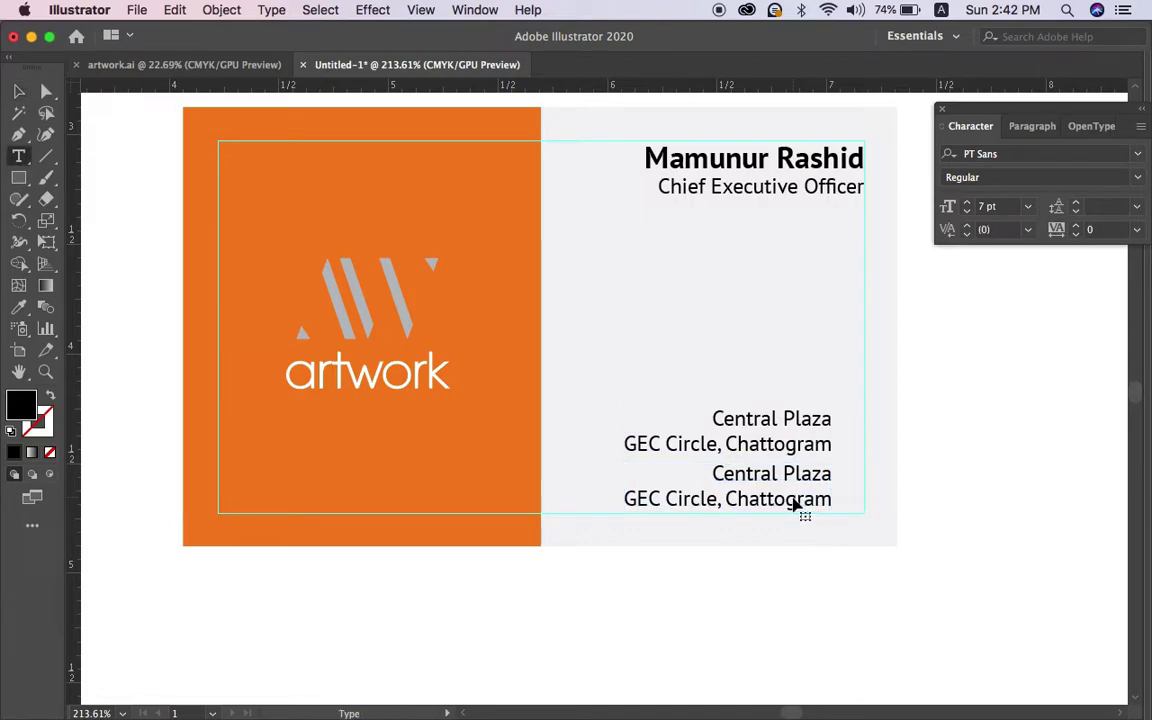
pyautogui.tripleClick(795, 500)
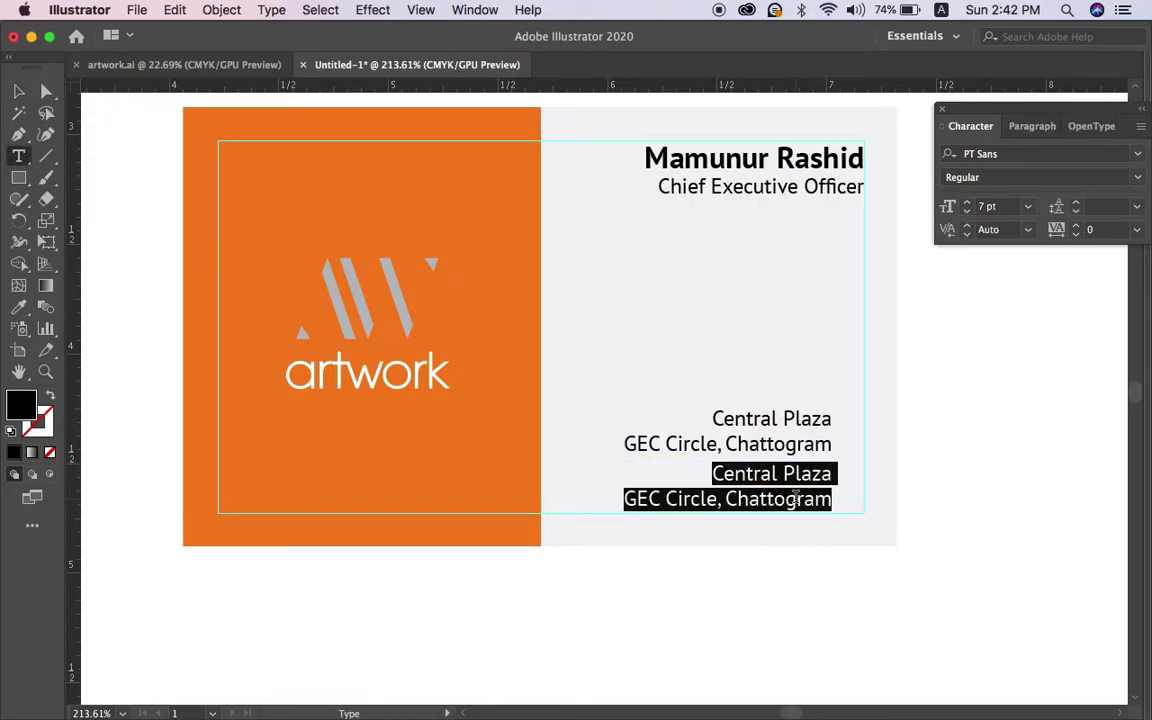
pyautogui.press('BackSpace')
pyautogui.write('+88')
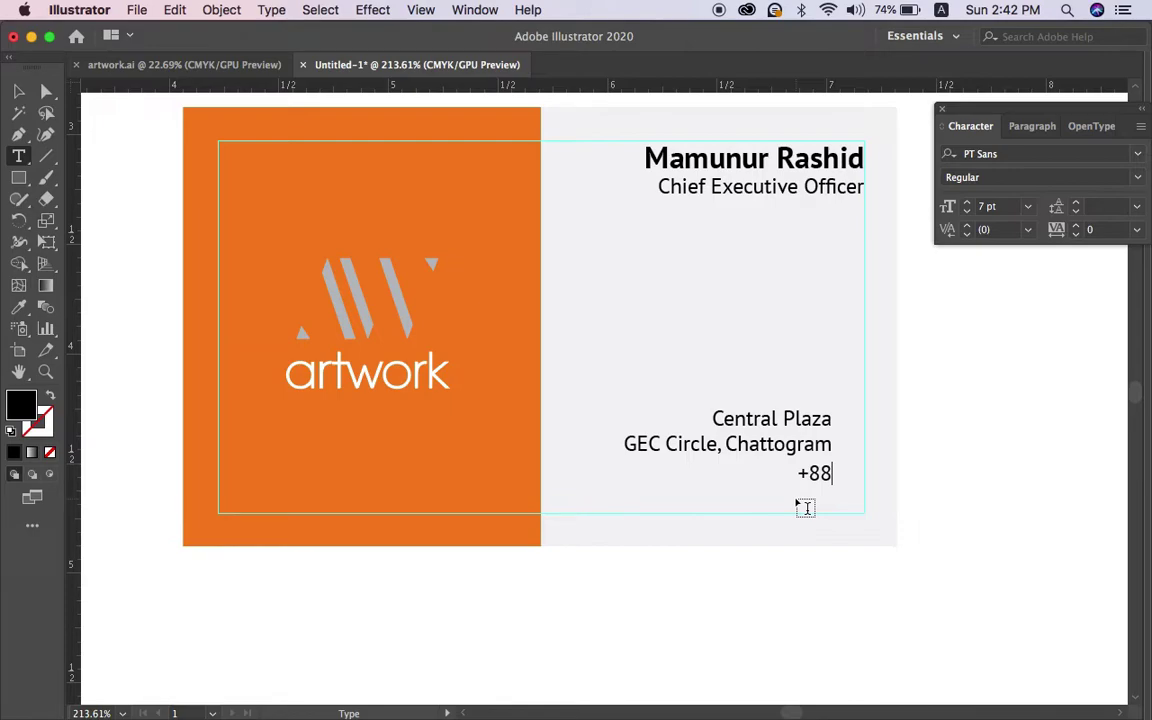
# Type a +880 phone number into the copy and mask its digits with x's
pyautogui.write('03')
pyautogui.write('1')
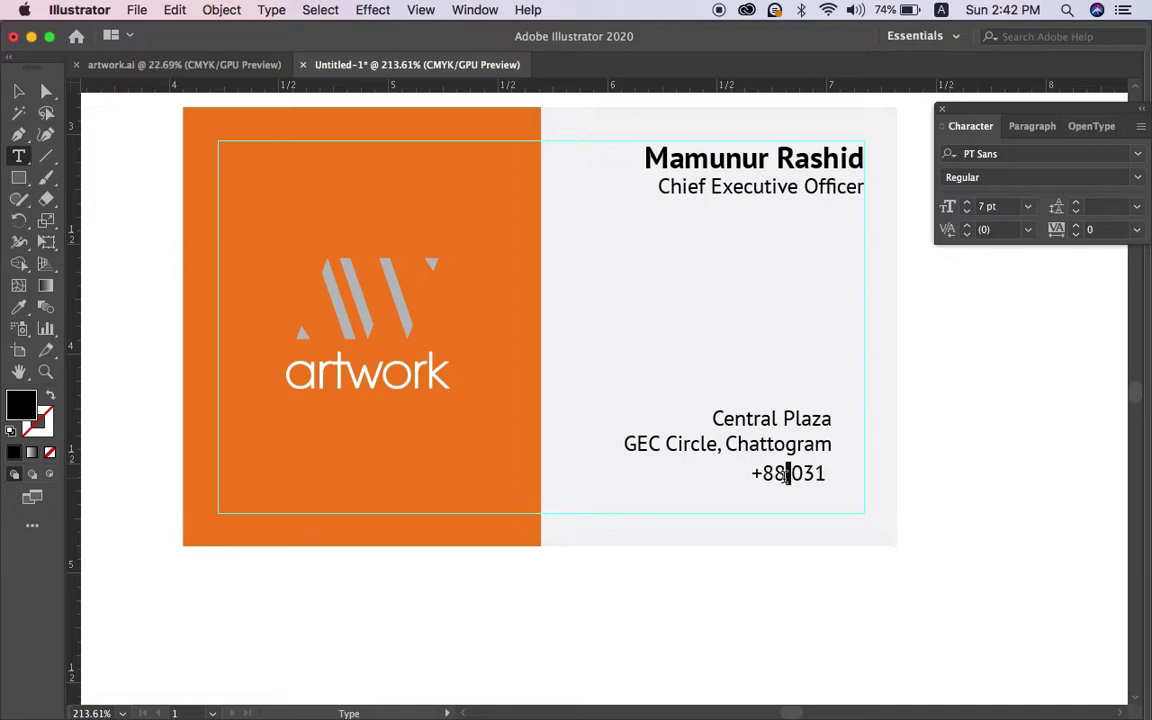
pyautogui.click(787, 476)
pyautogui.press('BackSpace')
pyautogui.press('Right')
pyautogui.write('31')
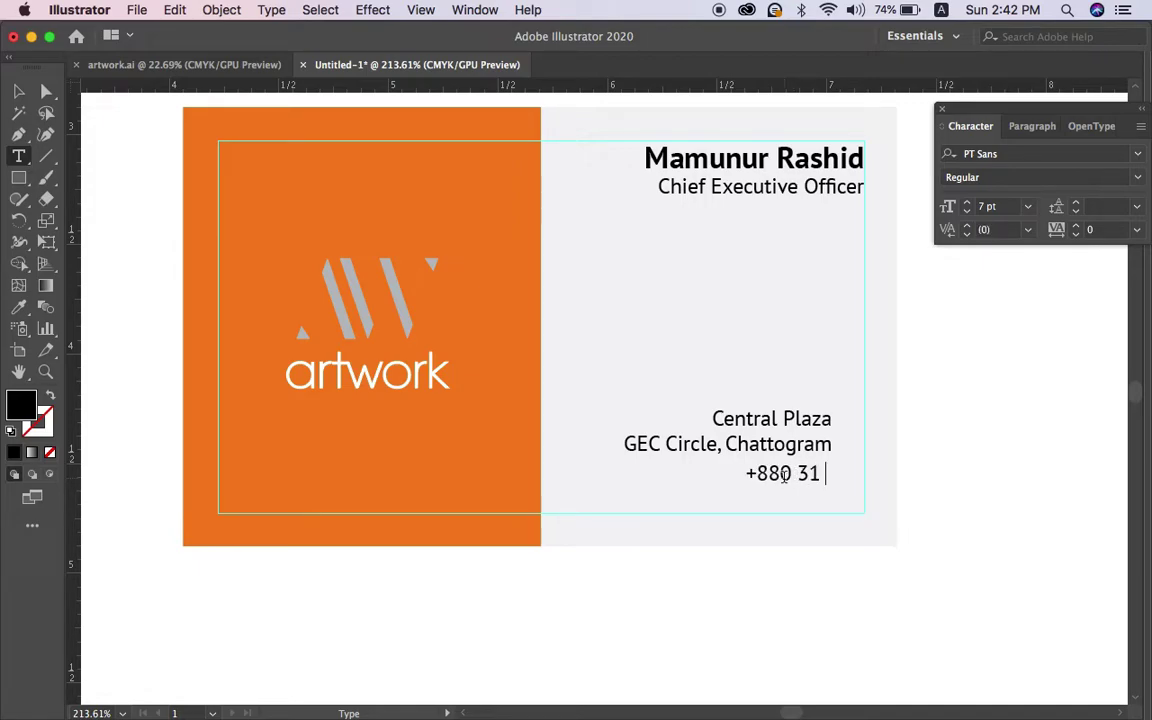
pyautogui.write(' 22222')
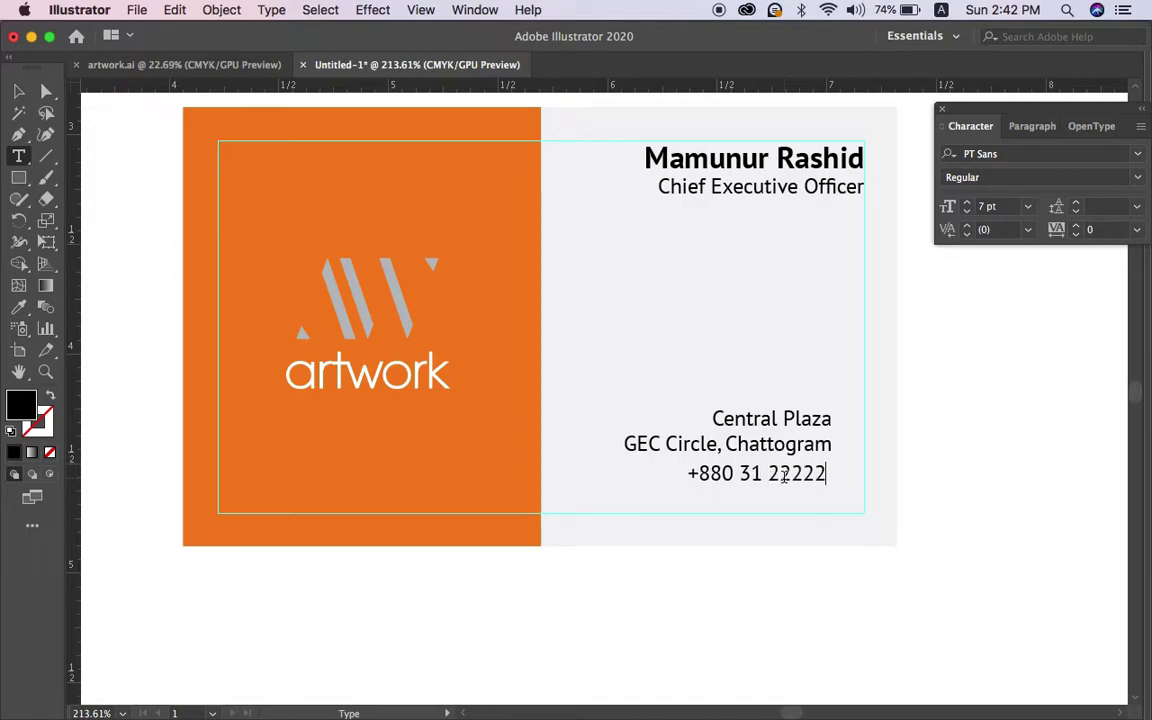
pyautogui.write('2')
pyautogui.press('Return')
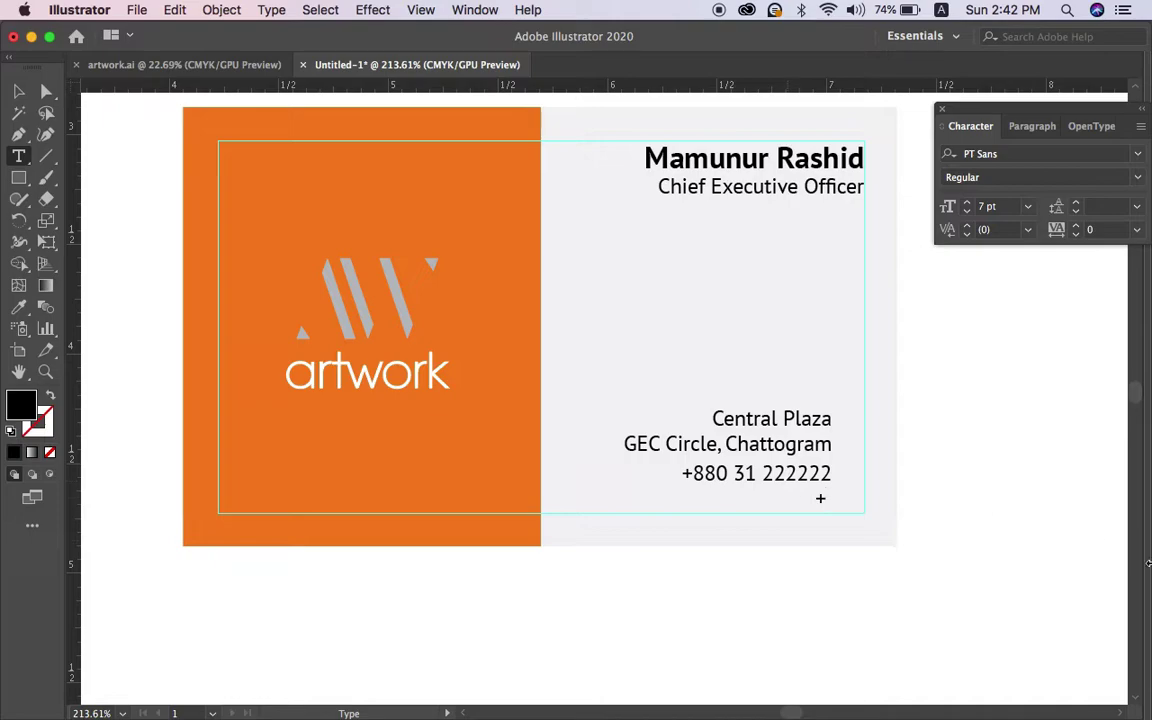
pyautogui.moveTo(763, 473); pyautogui.dragTo(825, 473)
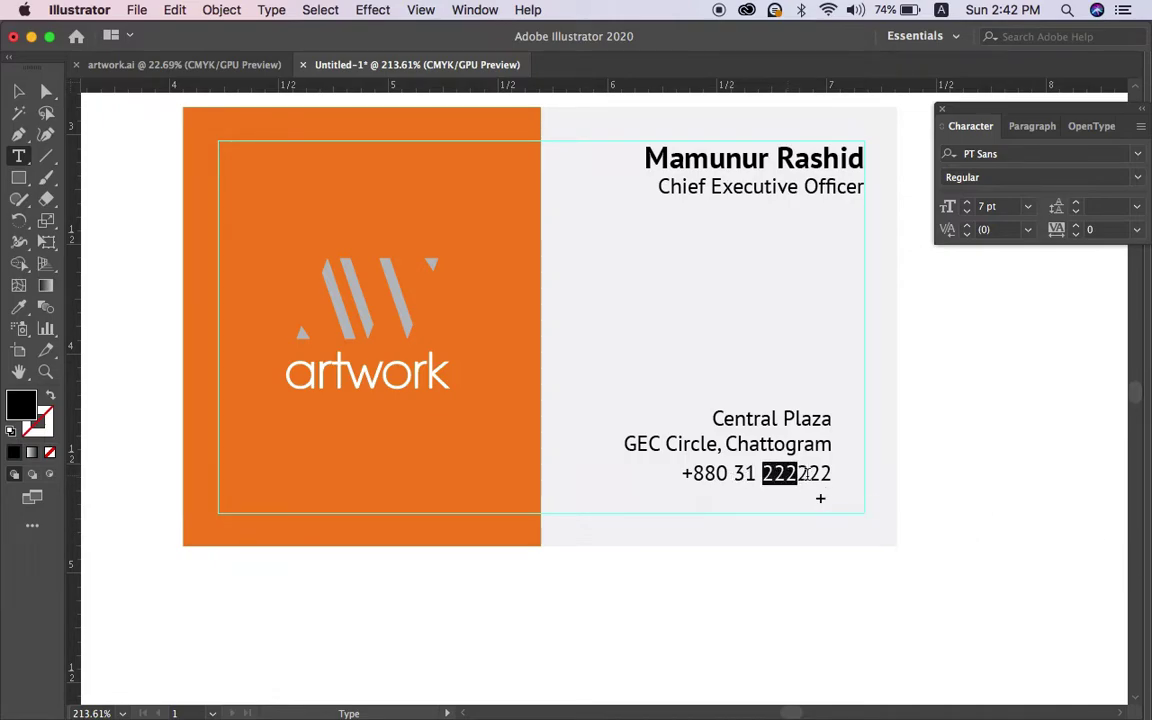
pyautogui.write('xxx')
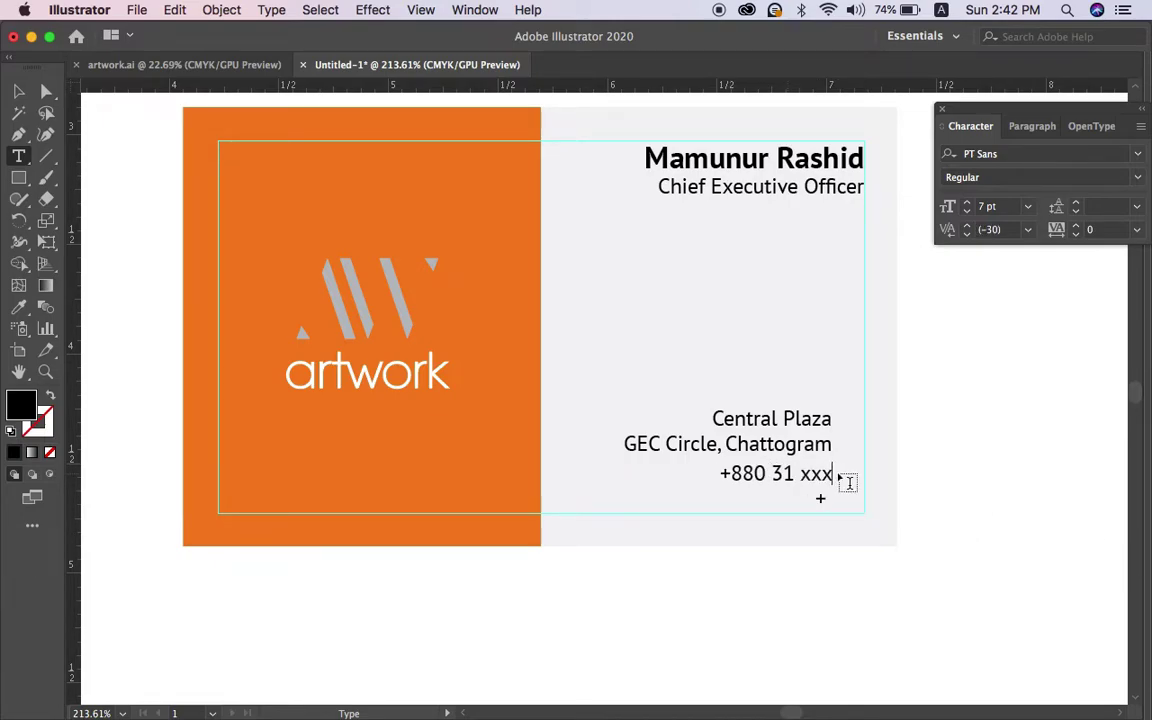
pyautogui.write('xxx')
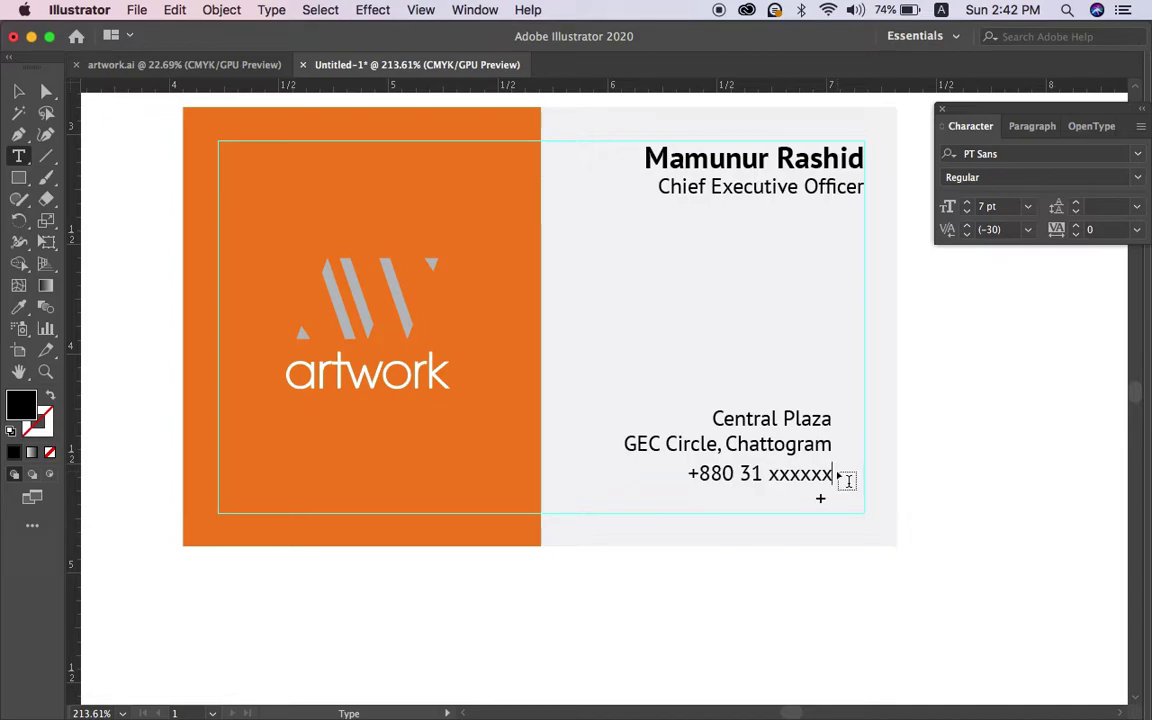
pyautogui.moveTo(750, 473); pyautogui.dragTo(741, 474)
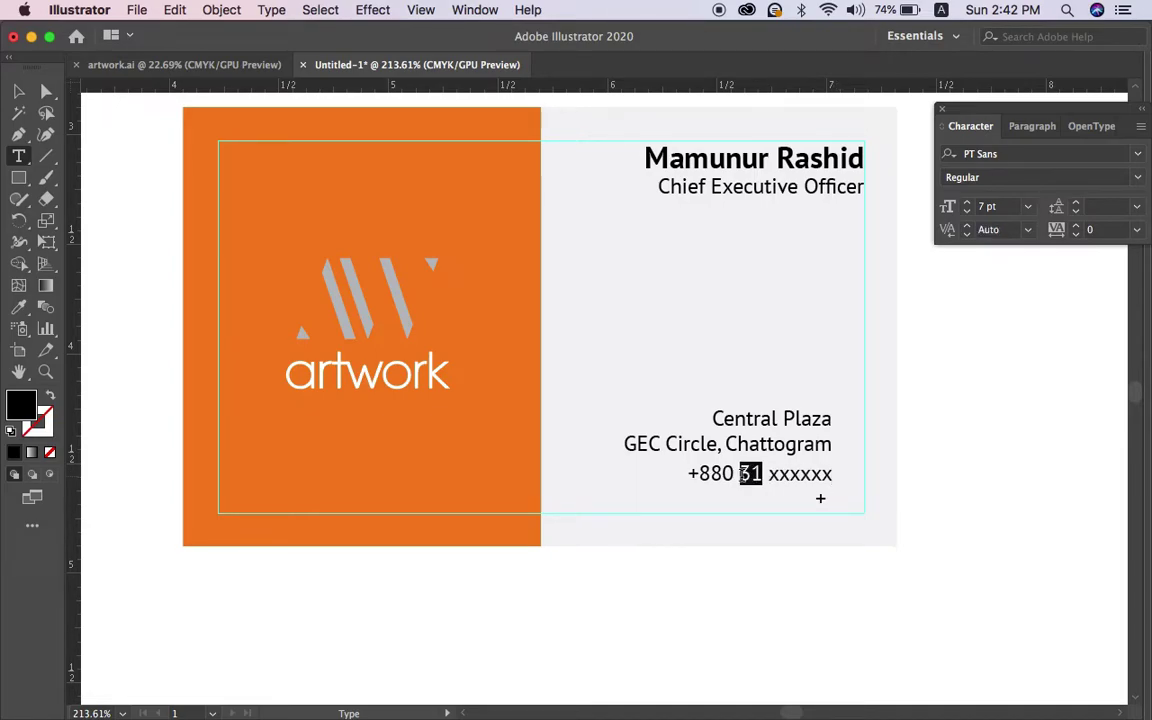
pyautogui.write('xxx')
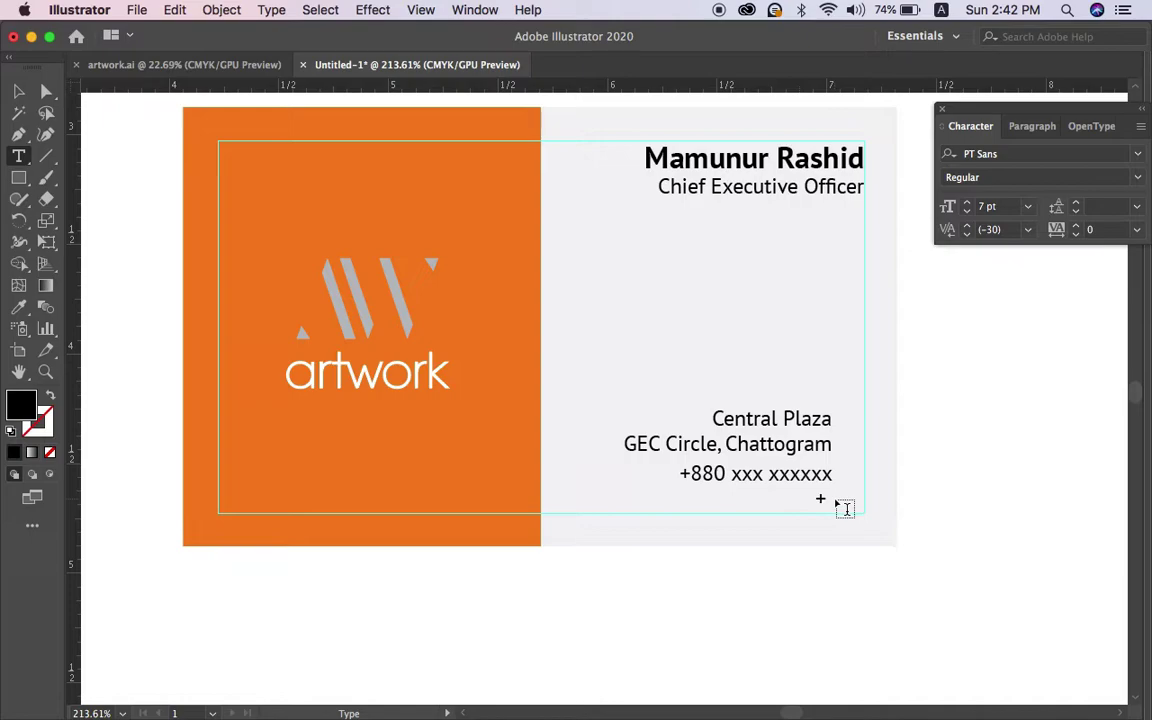
# Remove one x from the masked phone number and type the company e-mail below it
pyautogui.click(822, 497)
pyautogui.press('BackSpace')
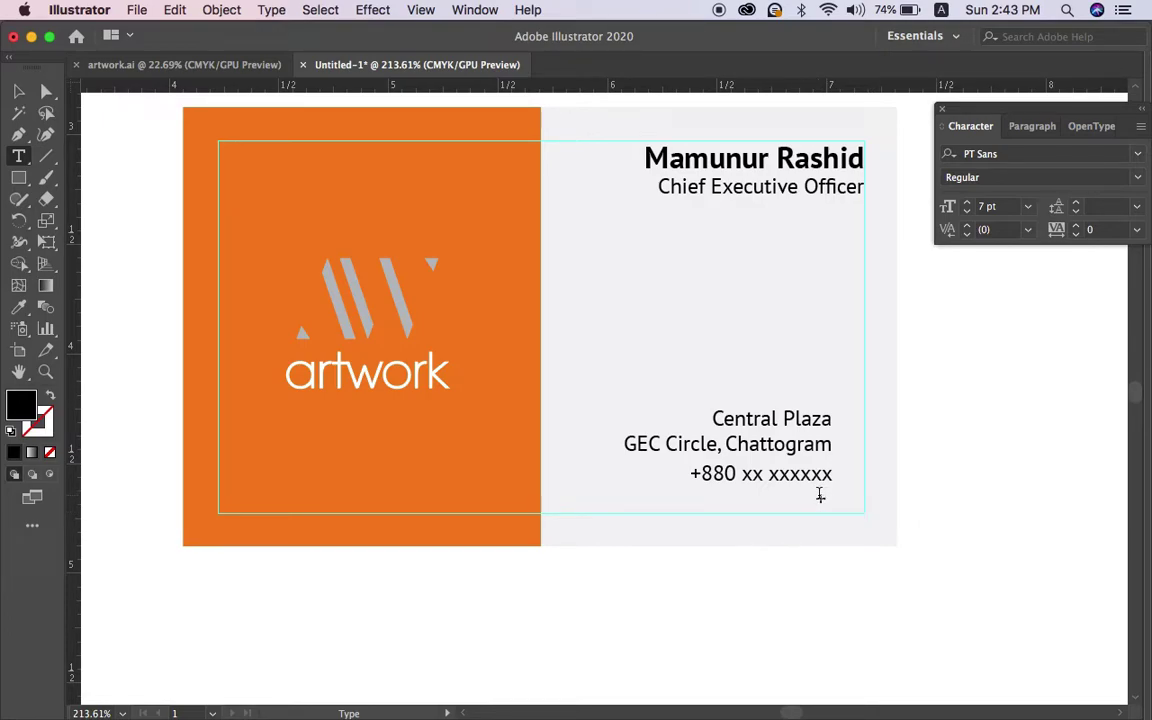
pyautogui.click(820, 494)
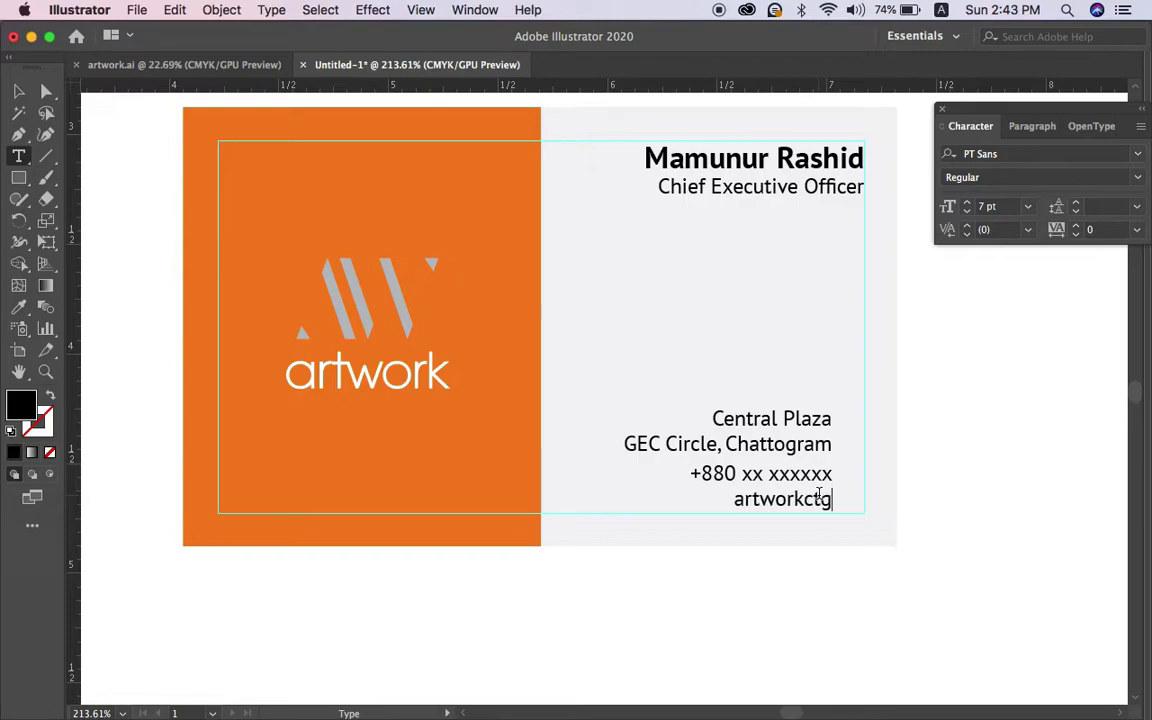
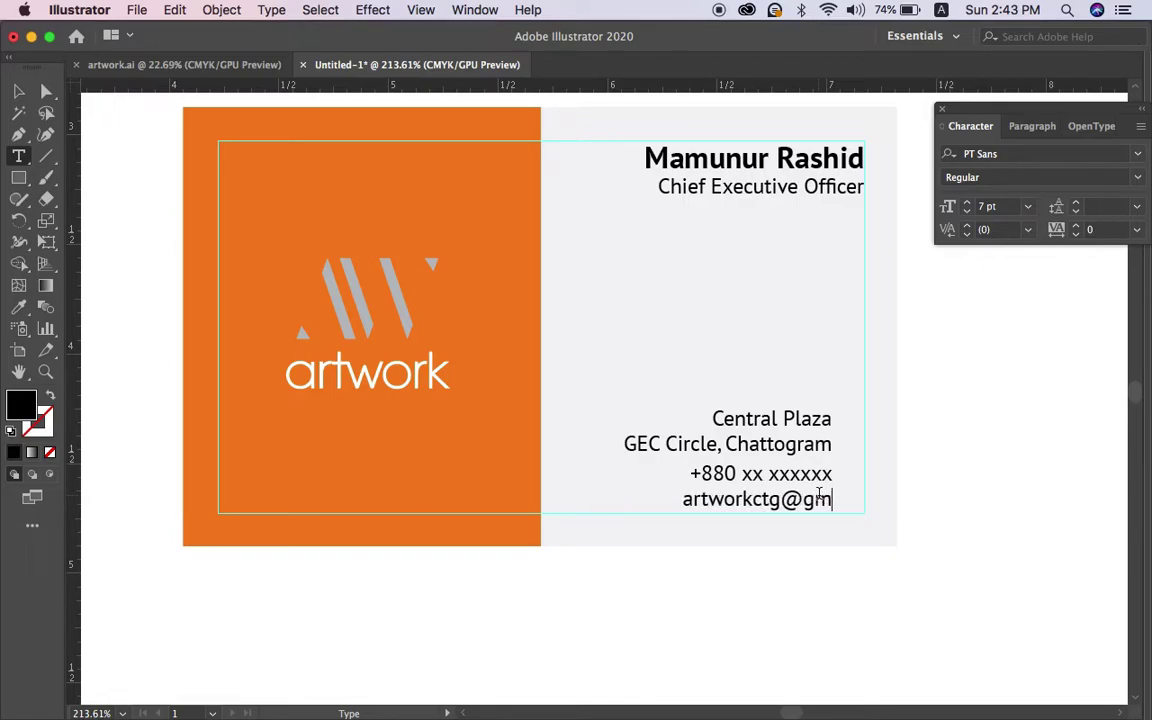
# Finish editing the contact lines and clear the selection
pyautogui.press('Escape')
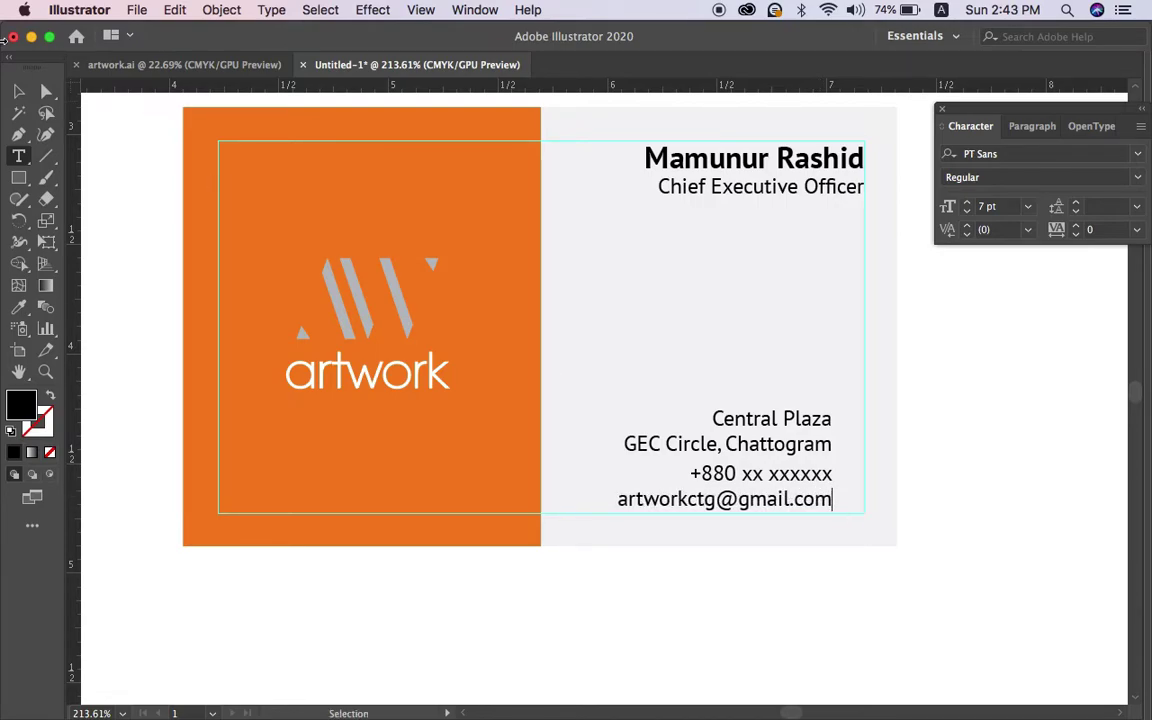
pyautogui.click(818, 472)
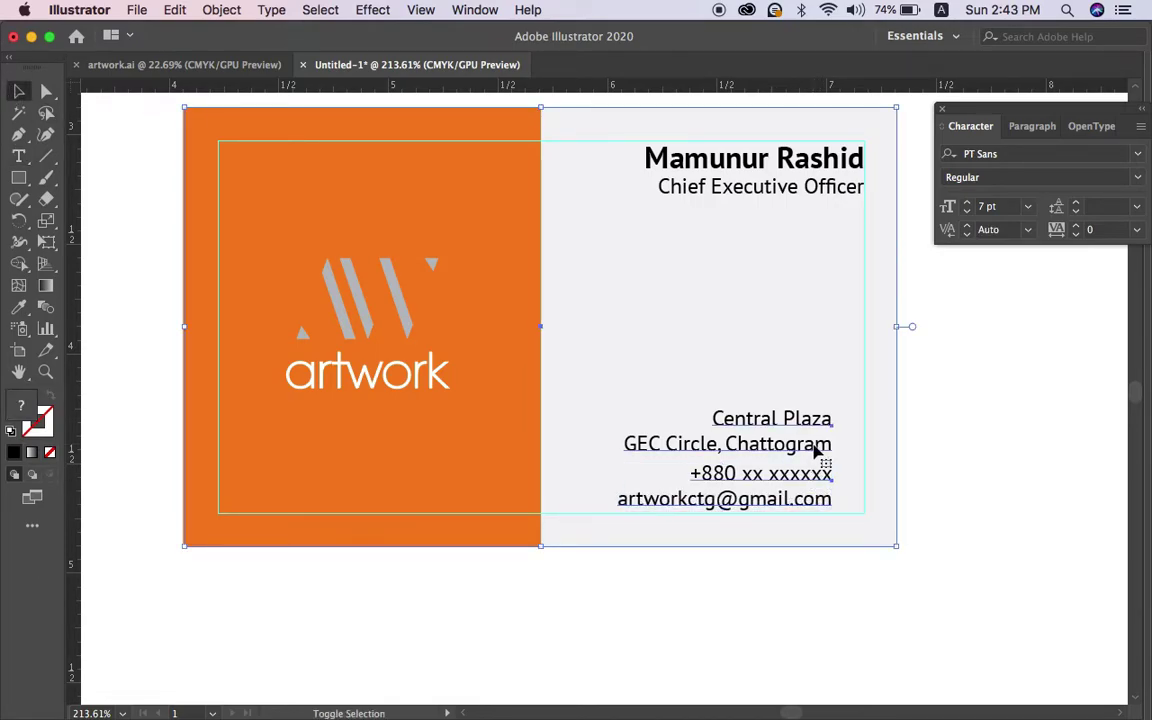
pyautogui.click(900, 507)
pyautogui.click(818, 473)
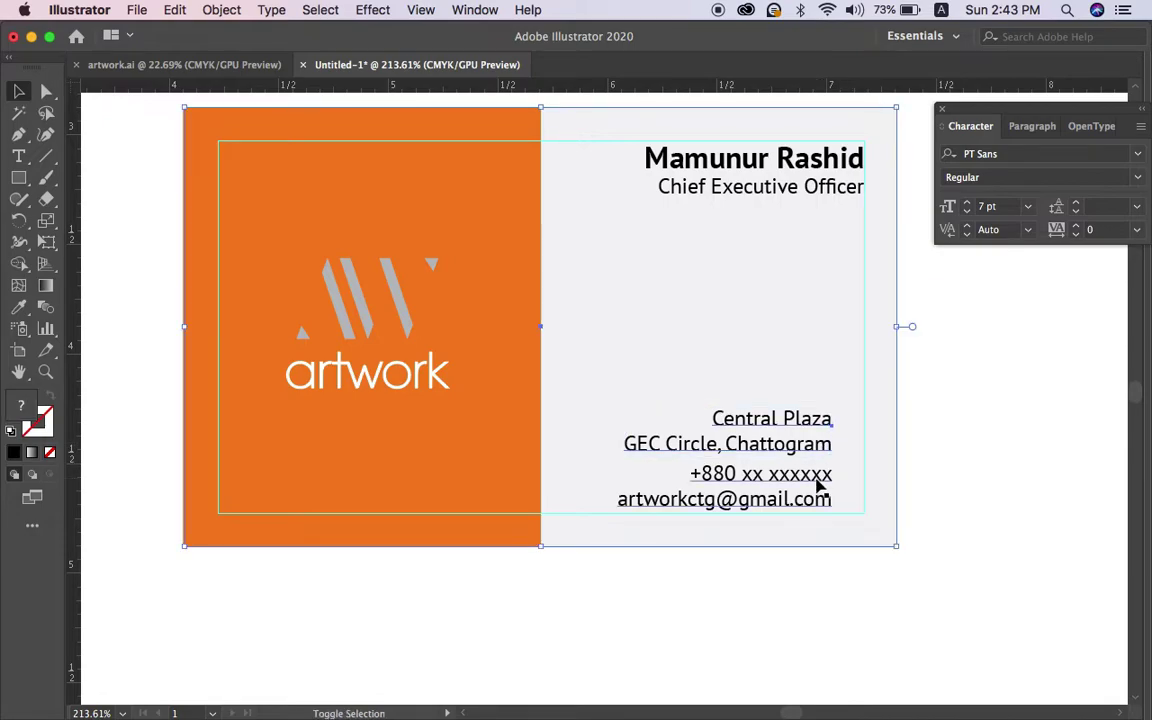
pyautogui.click(993, 413)
pyautogui.scroll(3, 993, 413)
pyautogui.hscroll(2, 993, 413)
# Add a masked '+880 xxxx xxxxxx' phone line beneath the Chief Executive Officer title
pyautogui.click(816, 258)
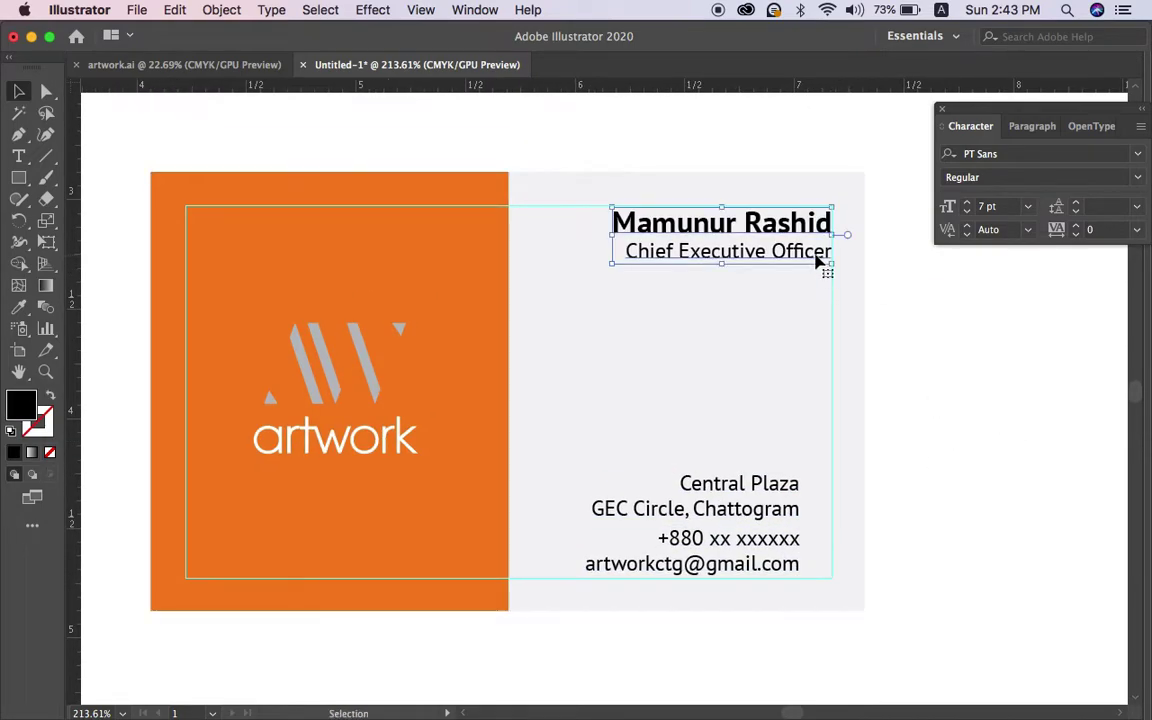
pyautogui.doubleClick(818, 258)
pyautogui.click(829, 251)
pyautogui.write('+88')
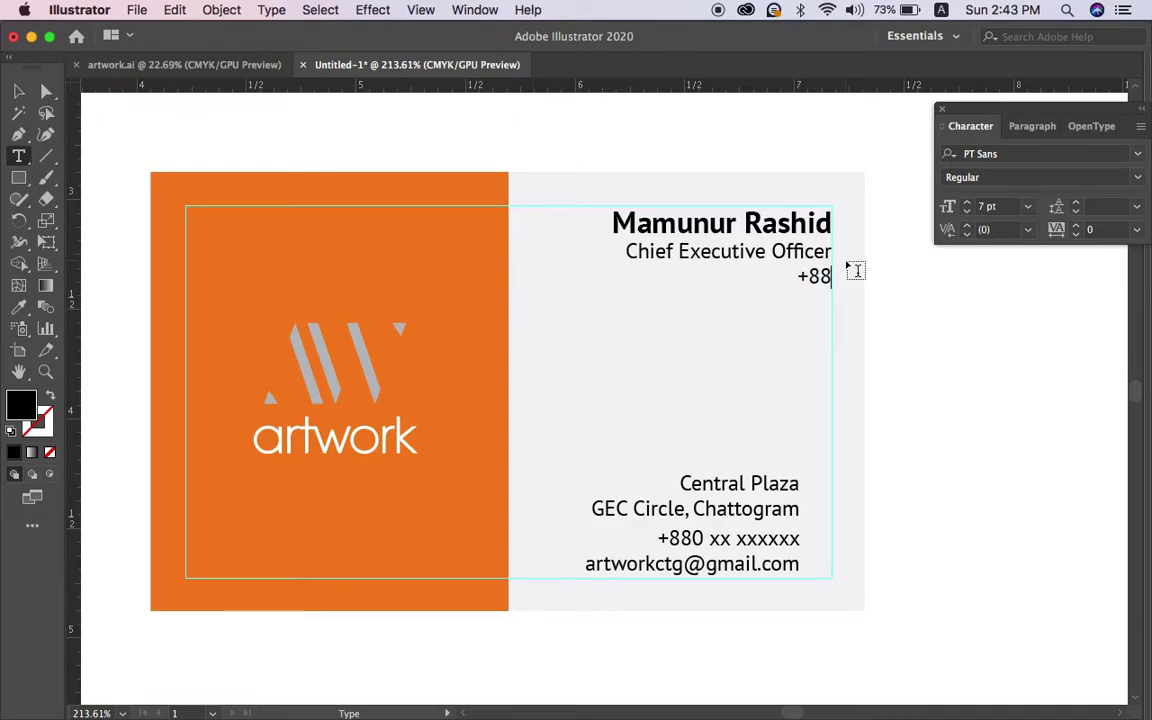
pyautogui.write('0 ')
pyautogui.write('1711')
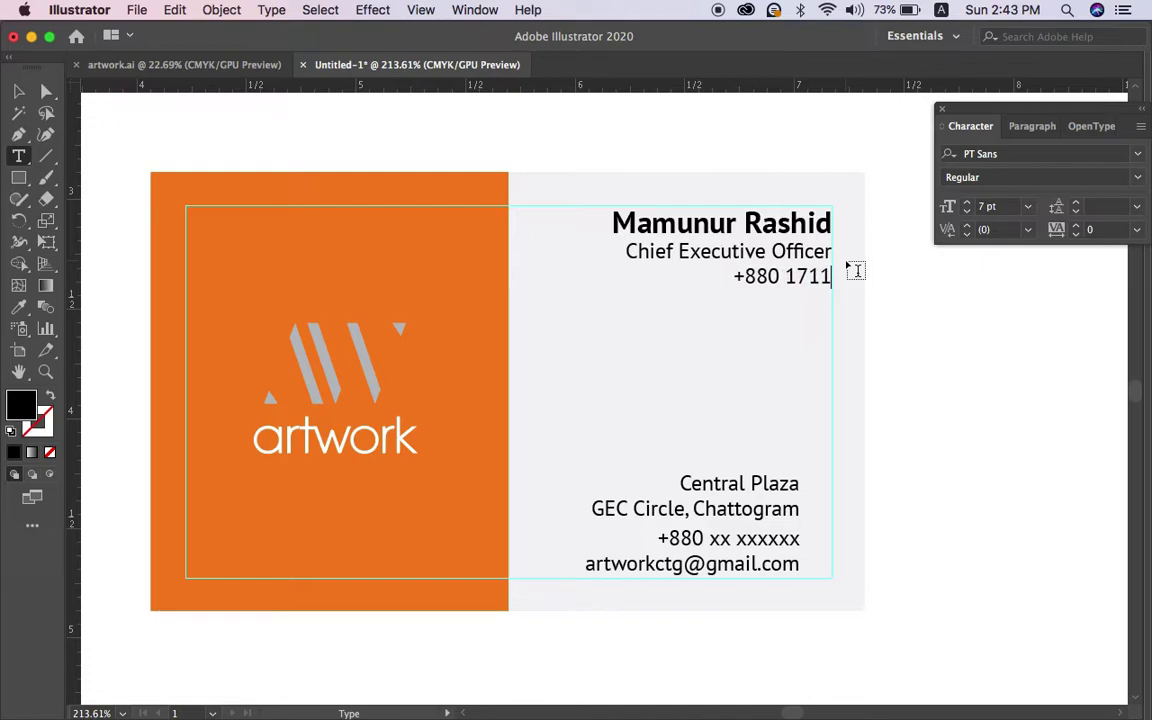
pyautogui.doubleClick(790, 277)
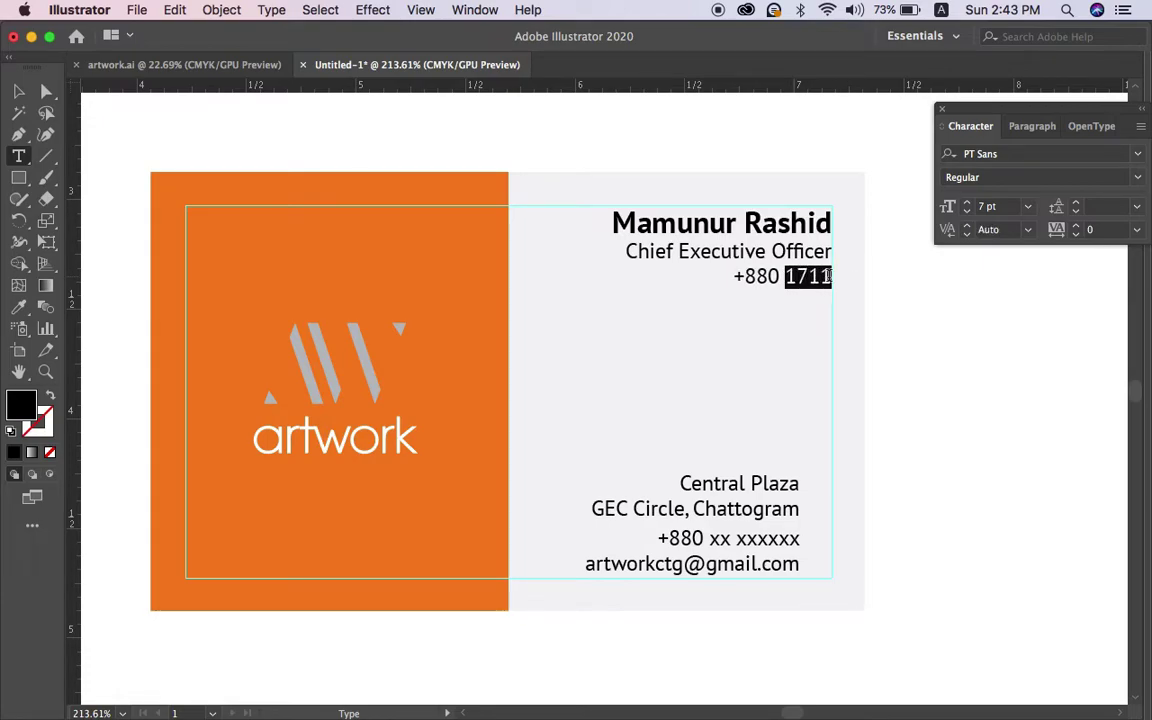
pyautogui.write('xxxx ')
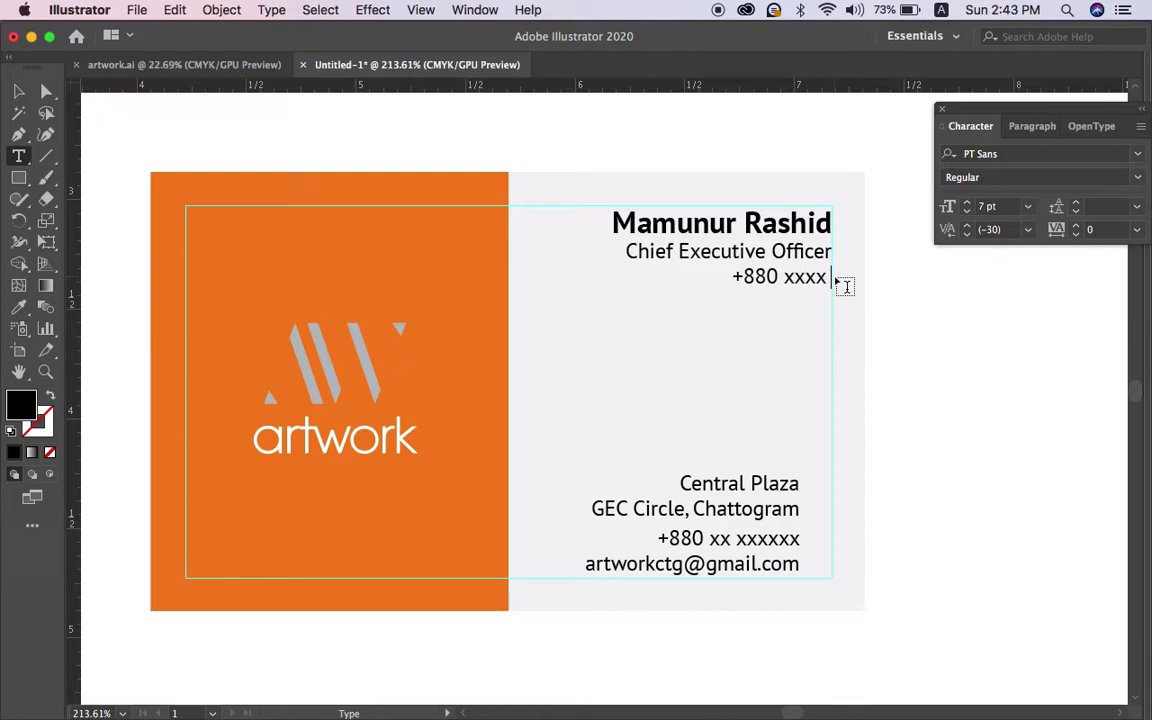
pyautogui.write('xxx')
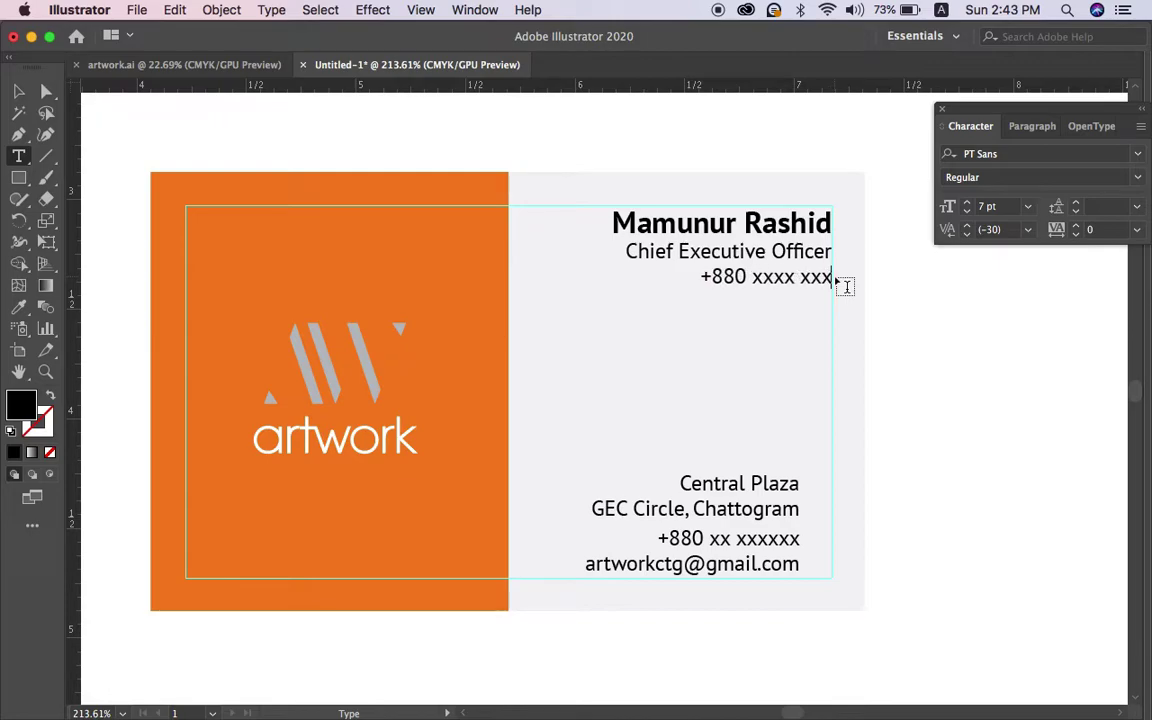
pyautogui.write('xxx')
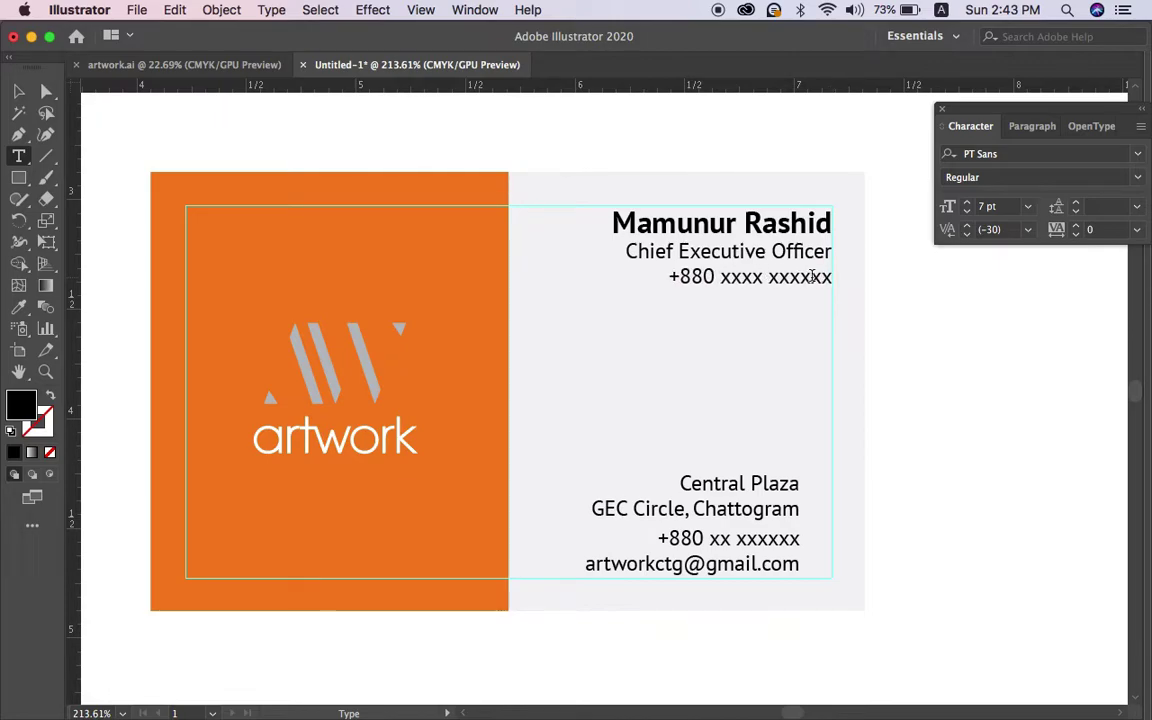
# Exit text editing, hide the panels, and pan to view the card's gray half
pyautogui.click(18, 91)
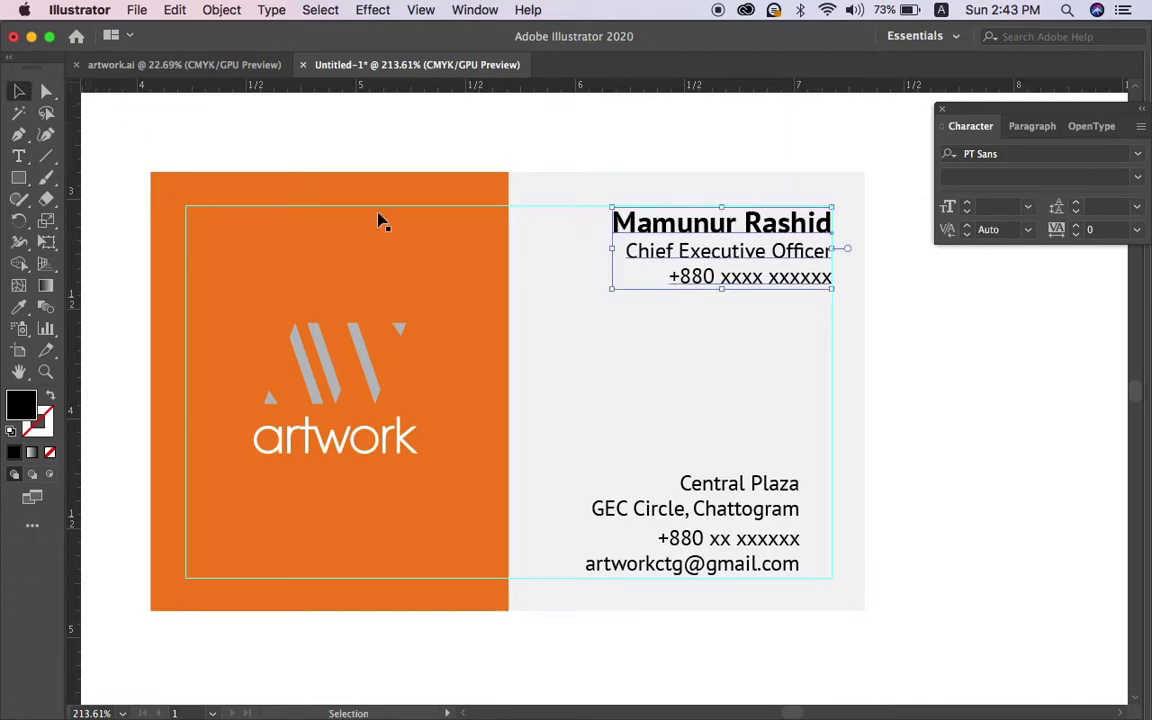
pyautogui.click(943, 470)
pyautogui.hotkey('shift', 'Tab')
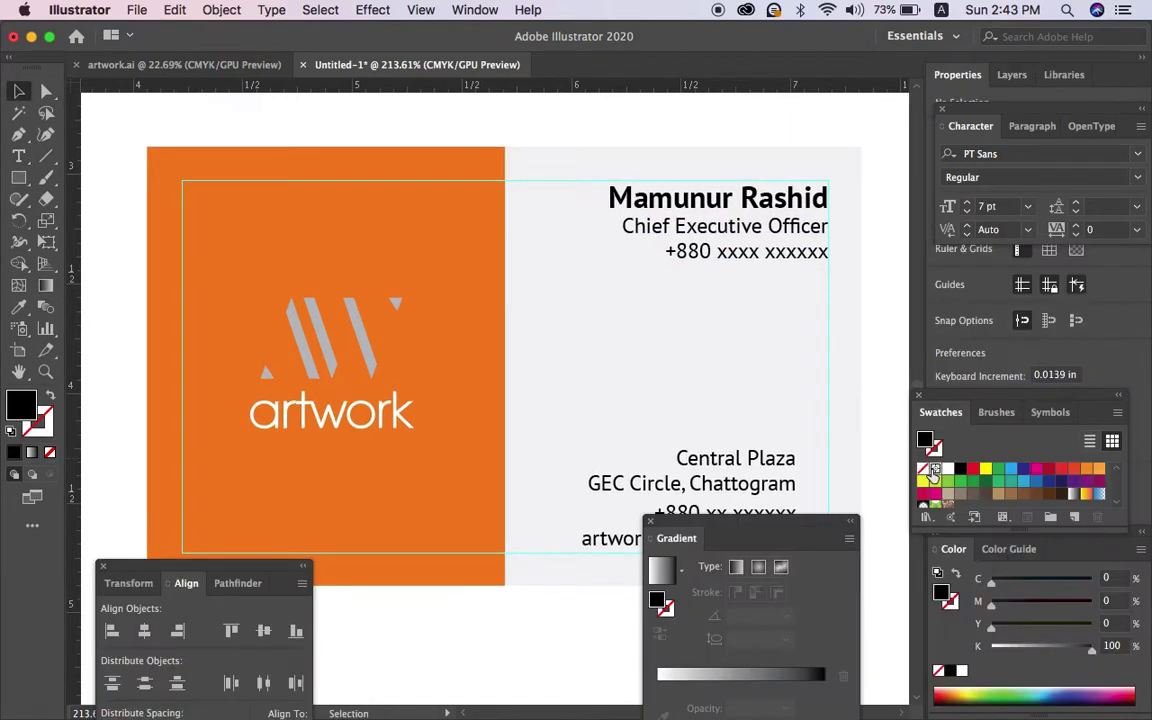
pyautogui.press('Tab')
pyautogui.hscroll(-3, 745, 425)
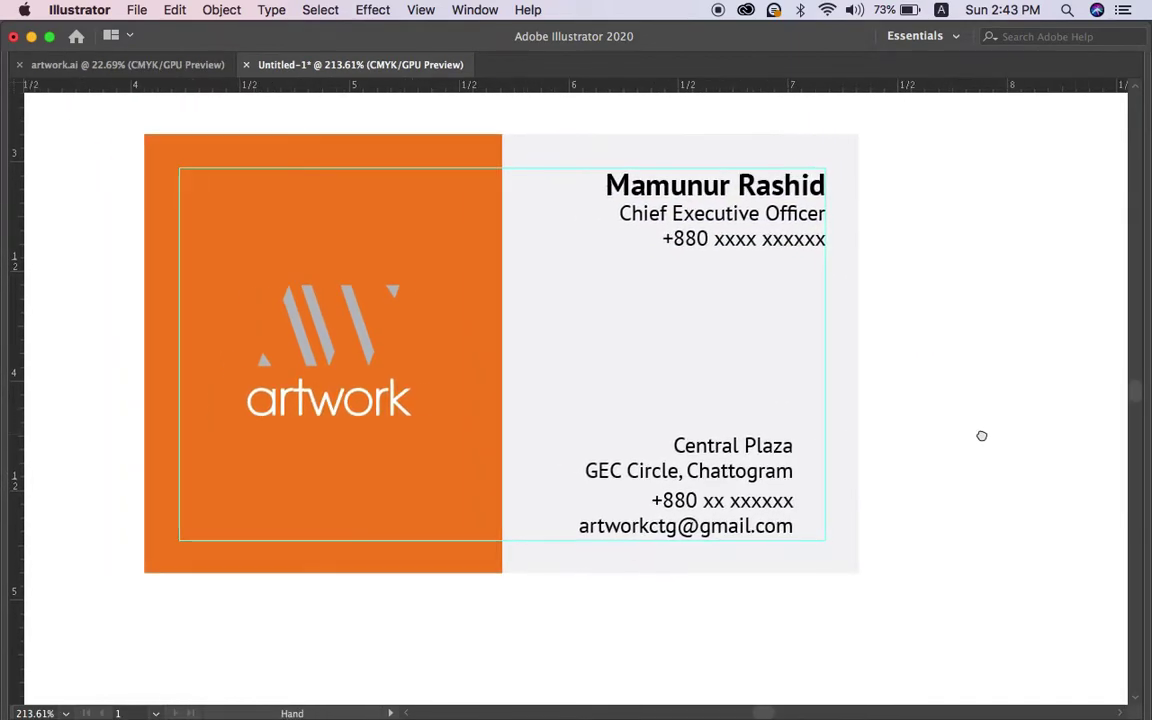
pyautogui.scroll(-2, 926, 455)
pyautogui.click(805, 427)
pyautogui.click(928, 458)
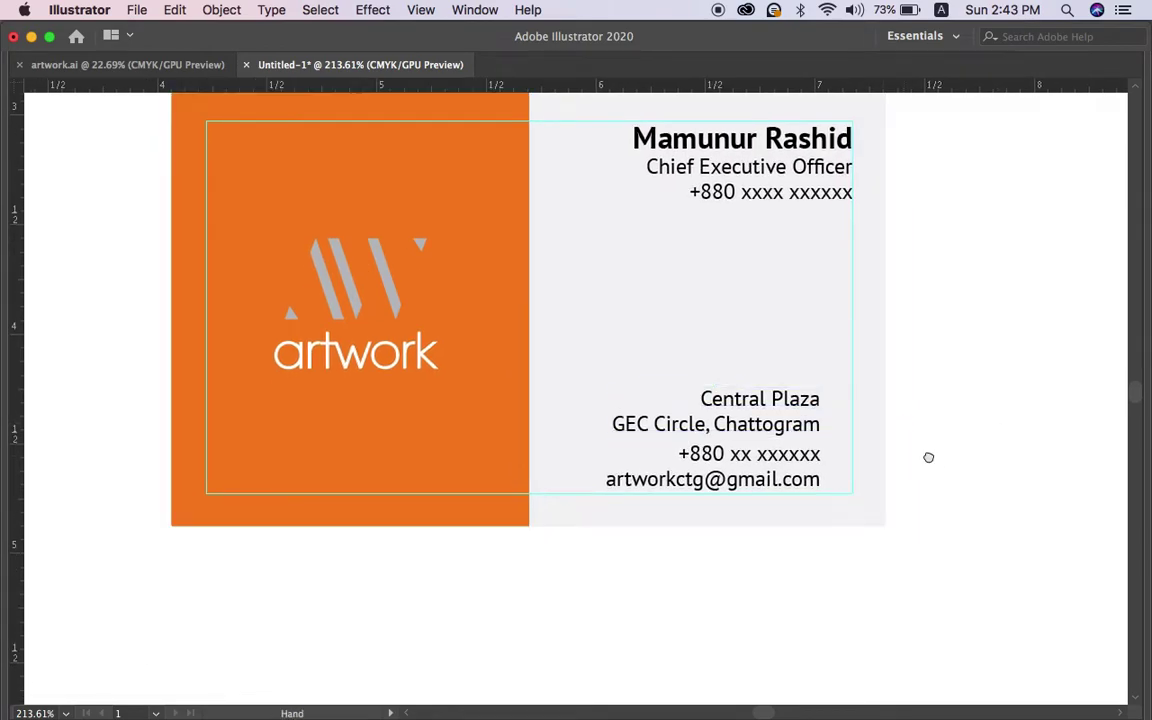
pyautogui.moveTo(928, 458)
pyautogui.mouseDown()
pyautogui.moveTo(553, 450)
pyautogui.moveTo(624, 461)
pyautogui.mouseUp()
pyautogui.scroll(3, 643, 455)
pyautogui.hscroll(-1, 643, 455)
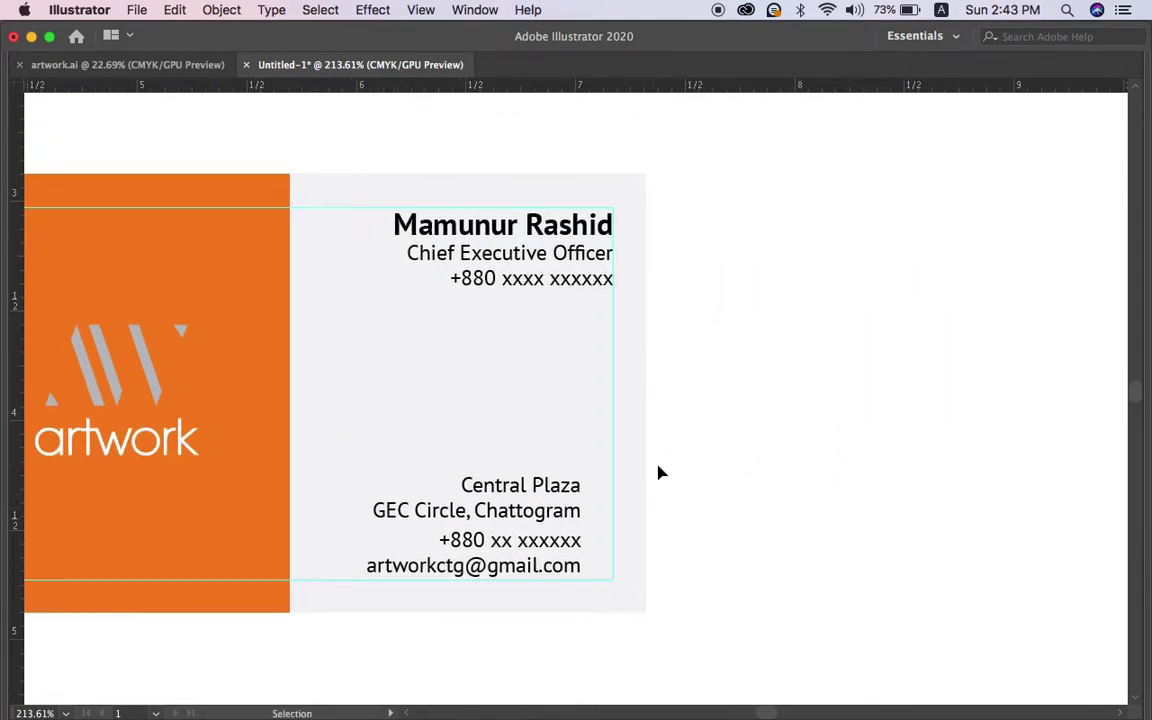
pyautogui.press('Tab')
pyautogui.press('Tab')
pyautogui.press('Tab')
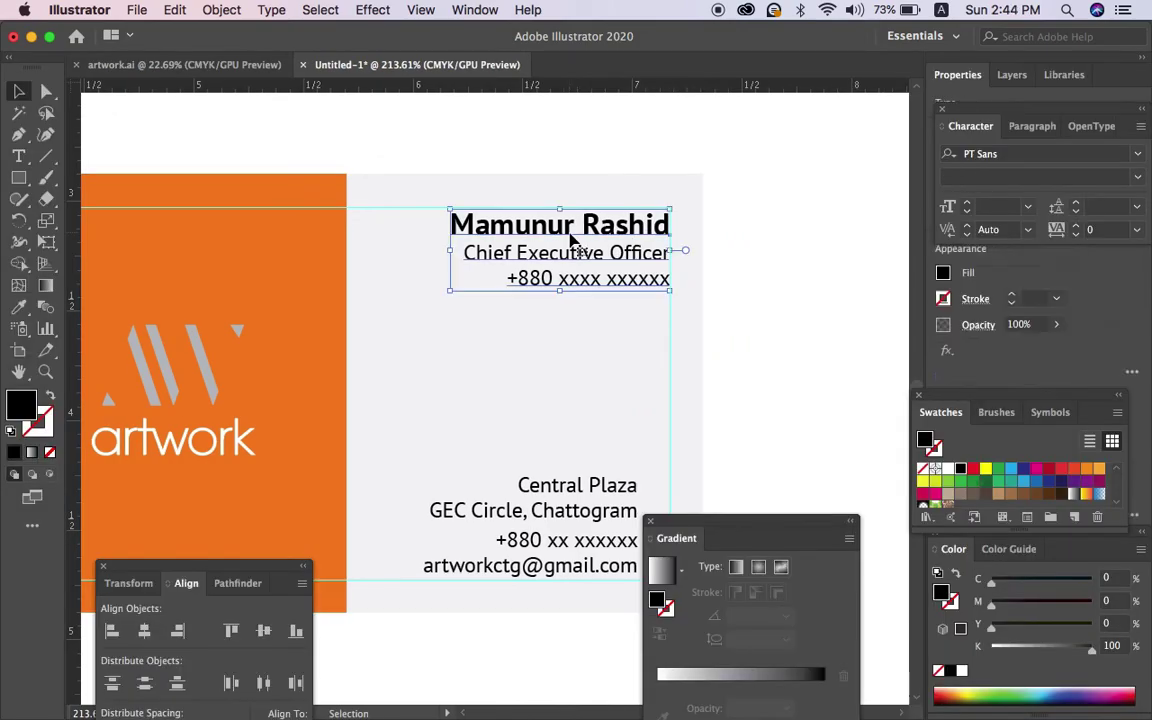
pyautogui.tripleClick(573, 242)
pyautogui.click(967, 211)
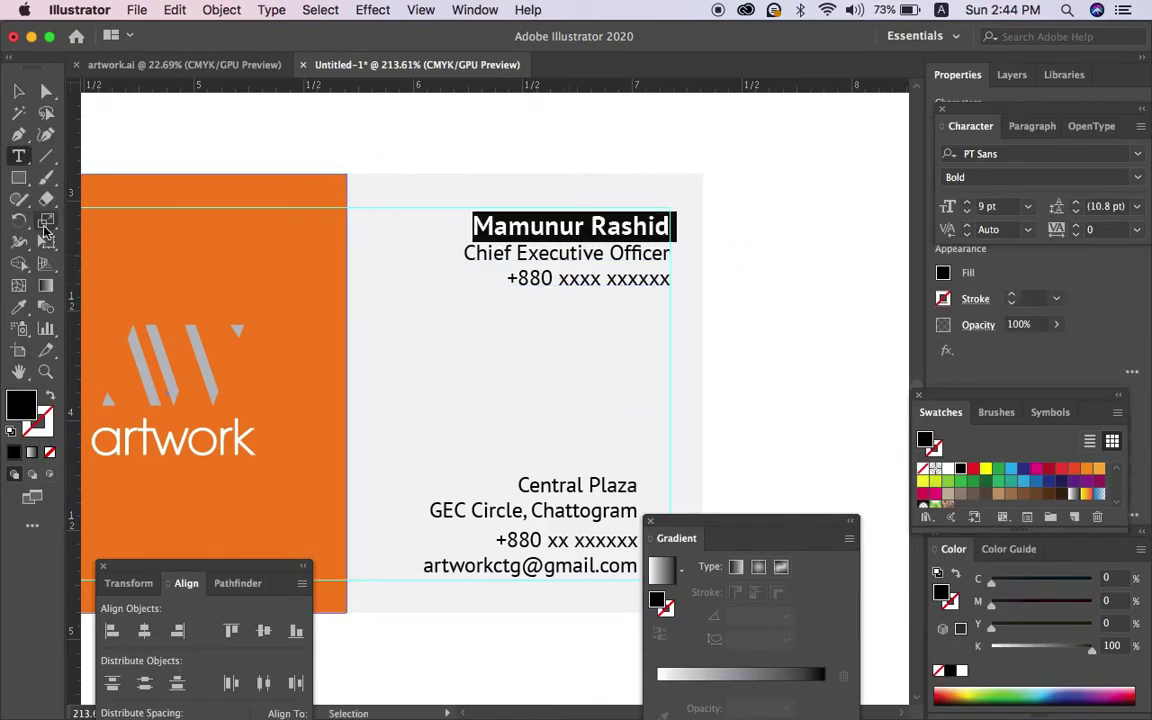
pyautogui.click(508, 253)
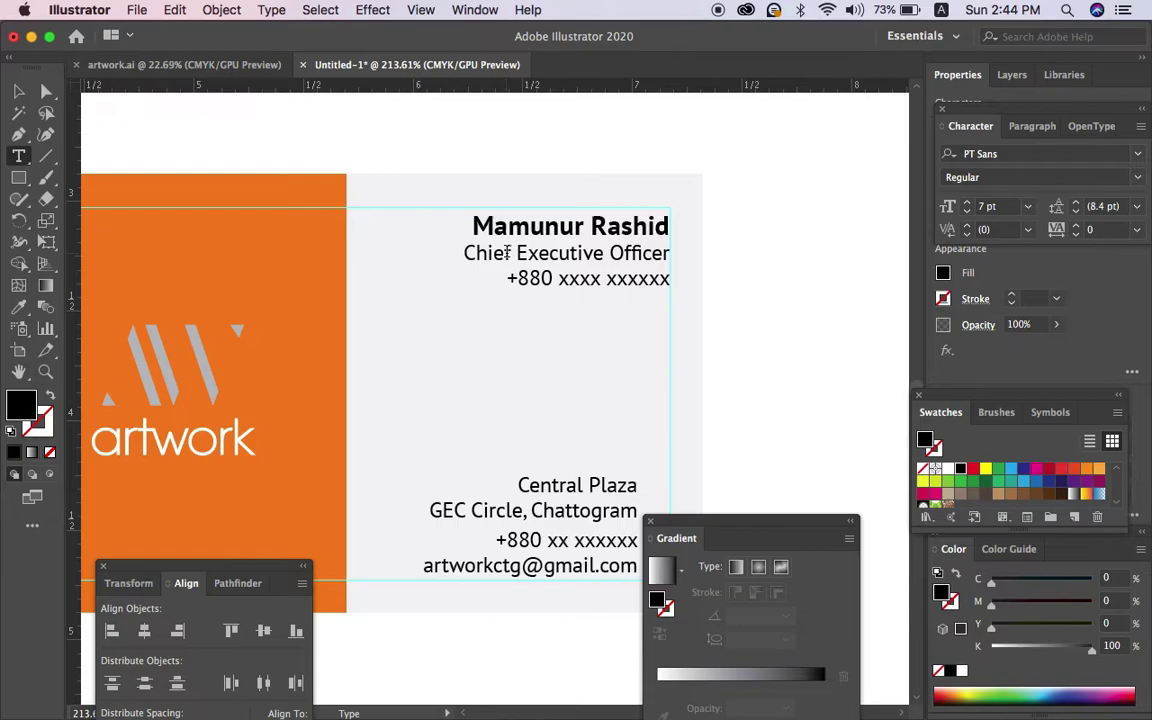
pyautogui.press('super+z')
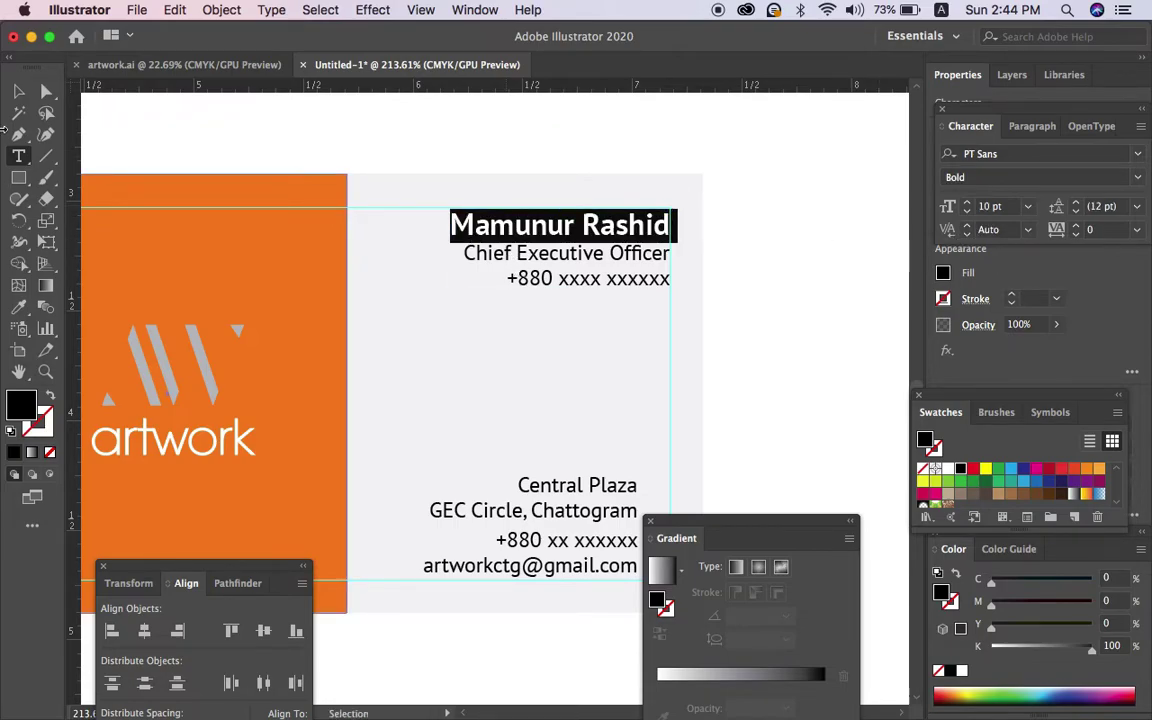
pyautogui.press('Escape')
pyautogui.press('Tab')
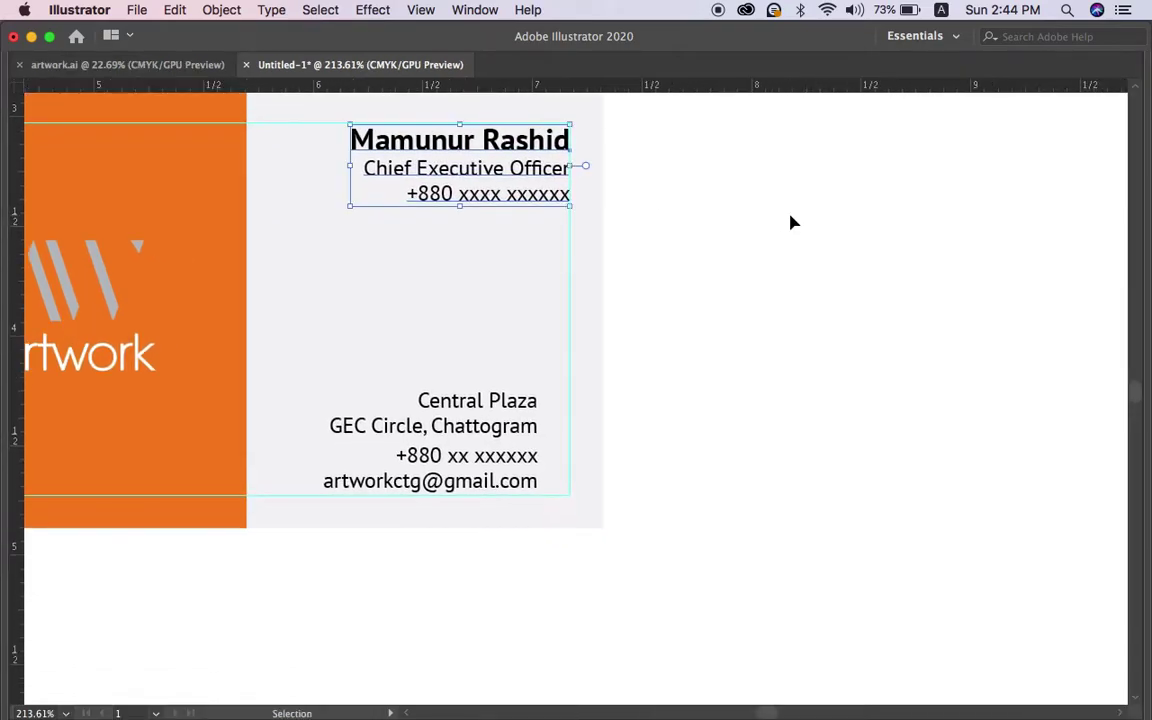
pyautogui.click(790, 222)
pyautogui.press('Tab')
pyautogui.hscroll(3, 767, 257)
# Draw a black circle beside the card with the Ellipse tool
pyautogui.click(20, 178)
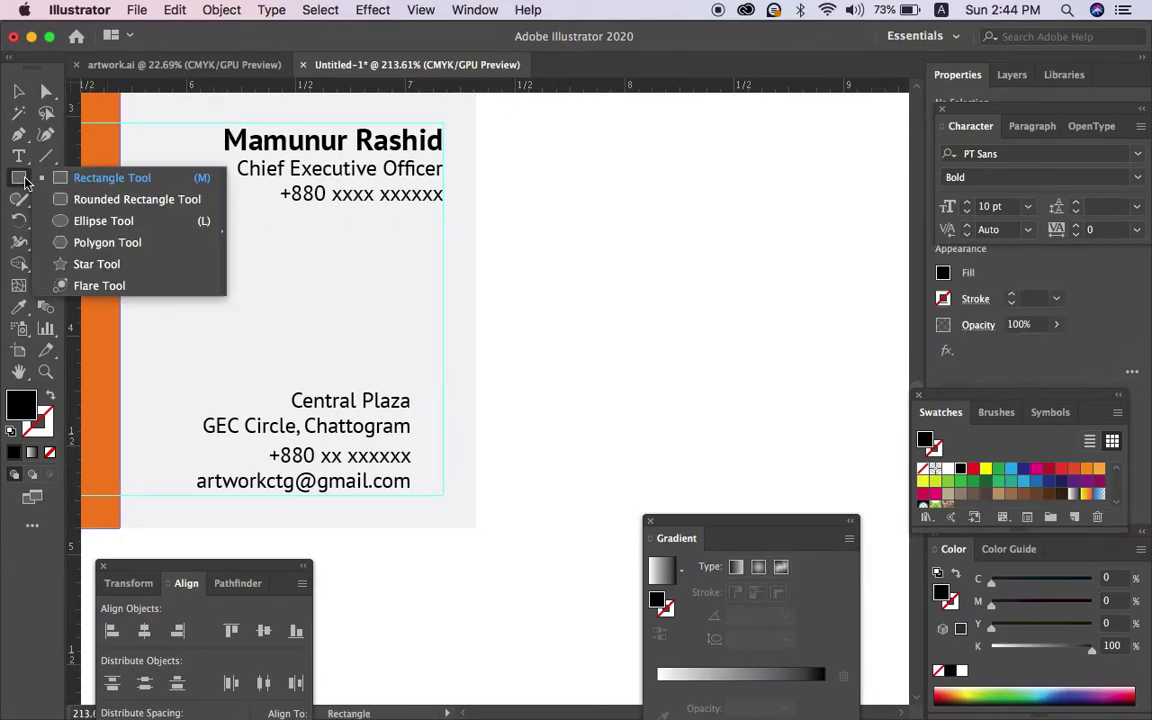
pyautogui.click(70, 221)
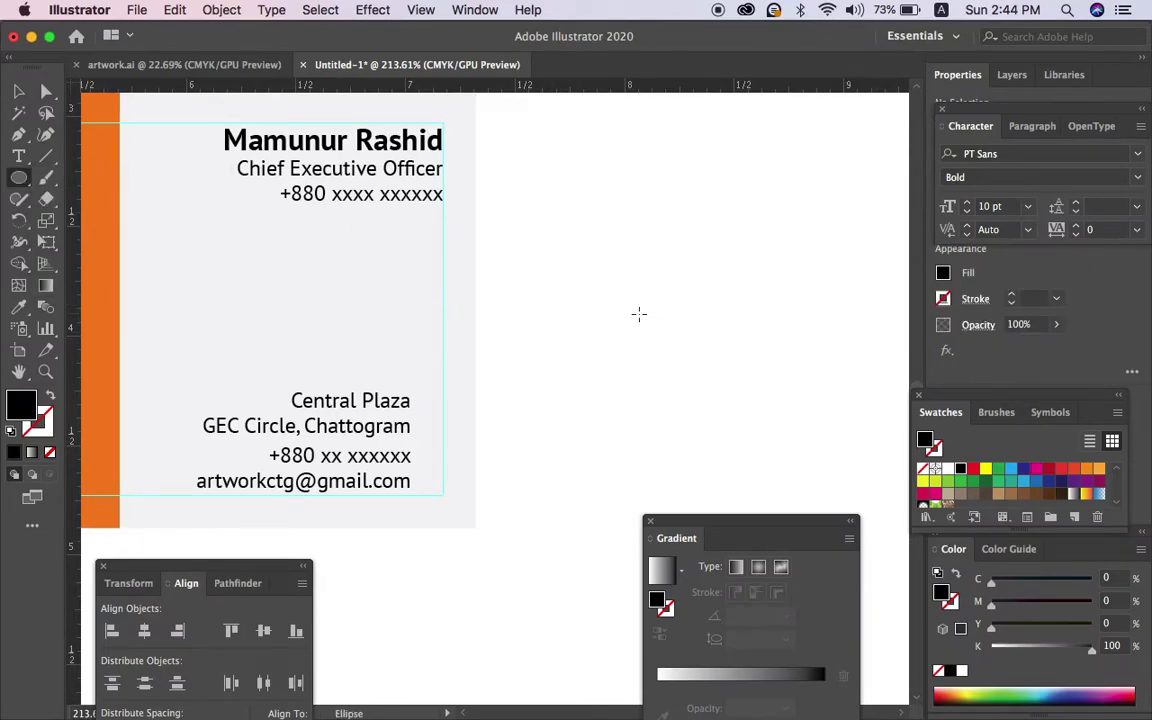
pyautogui.moveTo(639, 314)
pyautogui.mouseDown()
pyautogui.moveTo(671, 345)
pyautogui.moveTo(577, 320)
pyautogui.mouseUp()
# Duplicate the circle to its right and shrink the copy
pyautogui.press('v')
pyautogui.click(705, 347)
pyautogui.moveTo(513, 300); pyautogui.dragTo(636, 310)
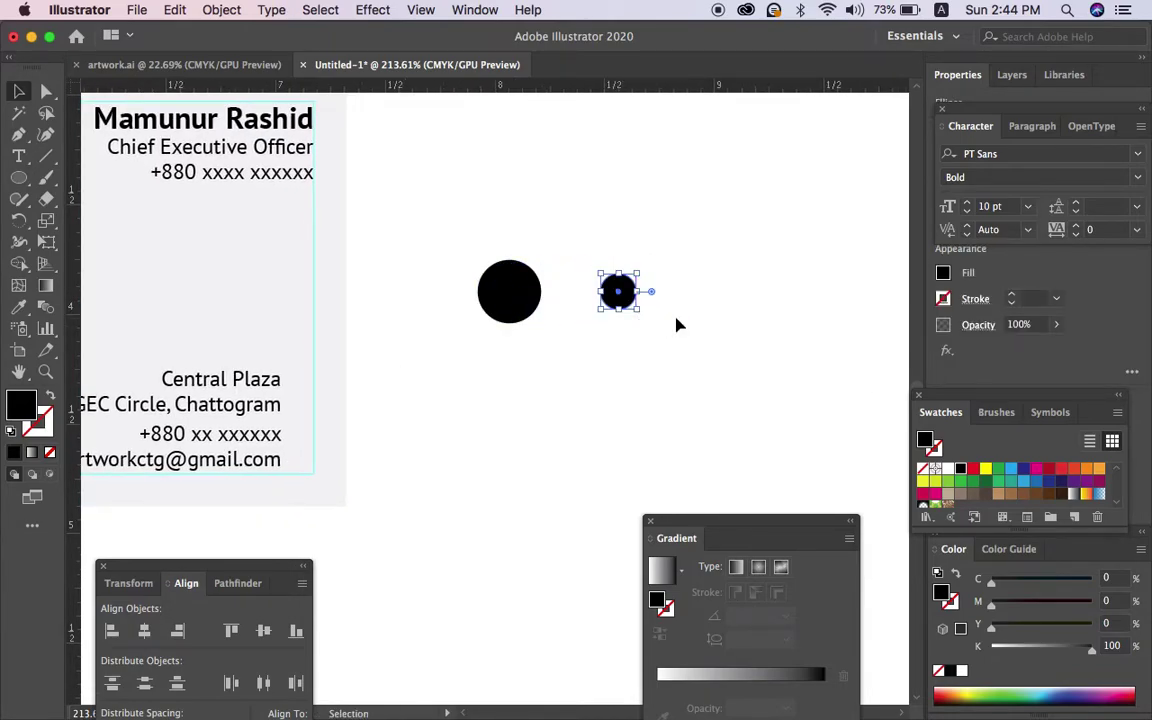
pyautogui.click(676, 324)
pyautogui.click(1066, 8)
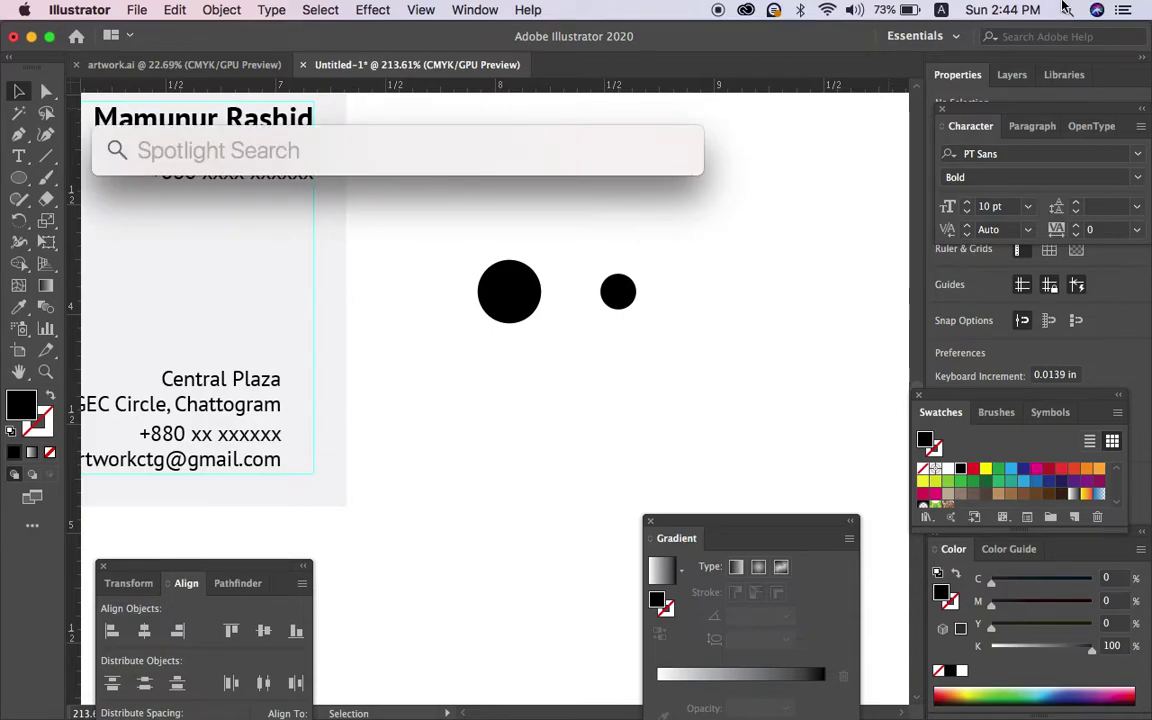
pyautogui.write('icon')
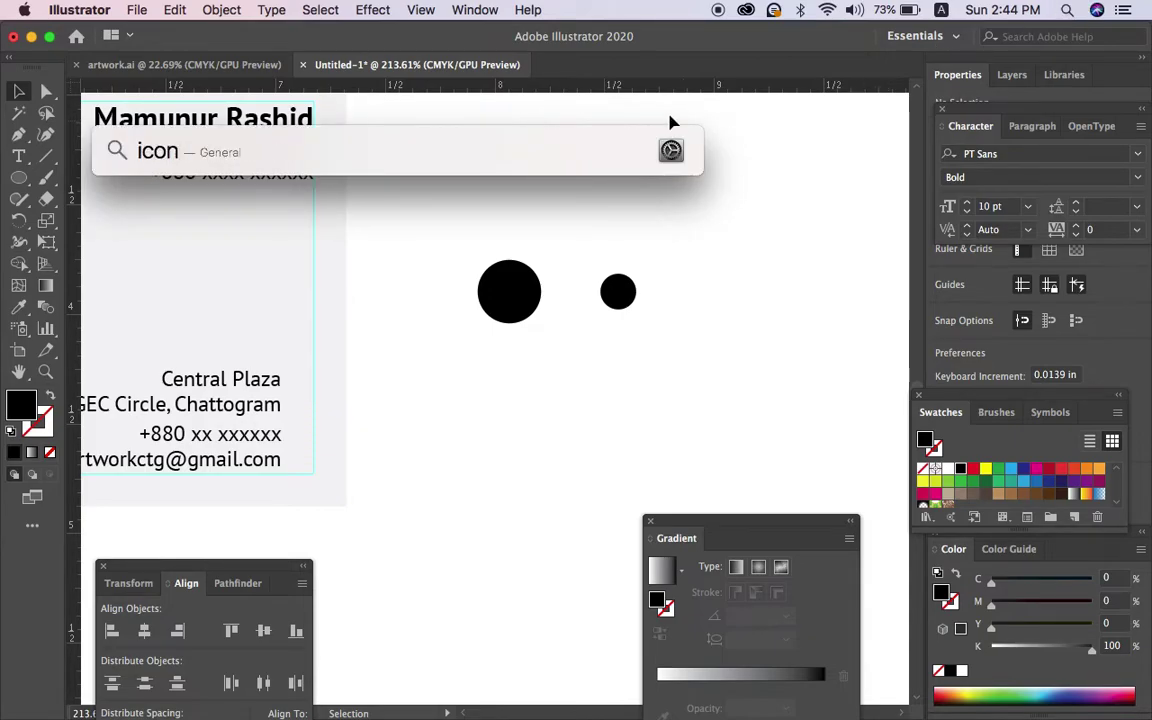
pyautogui.click(200, 289)
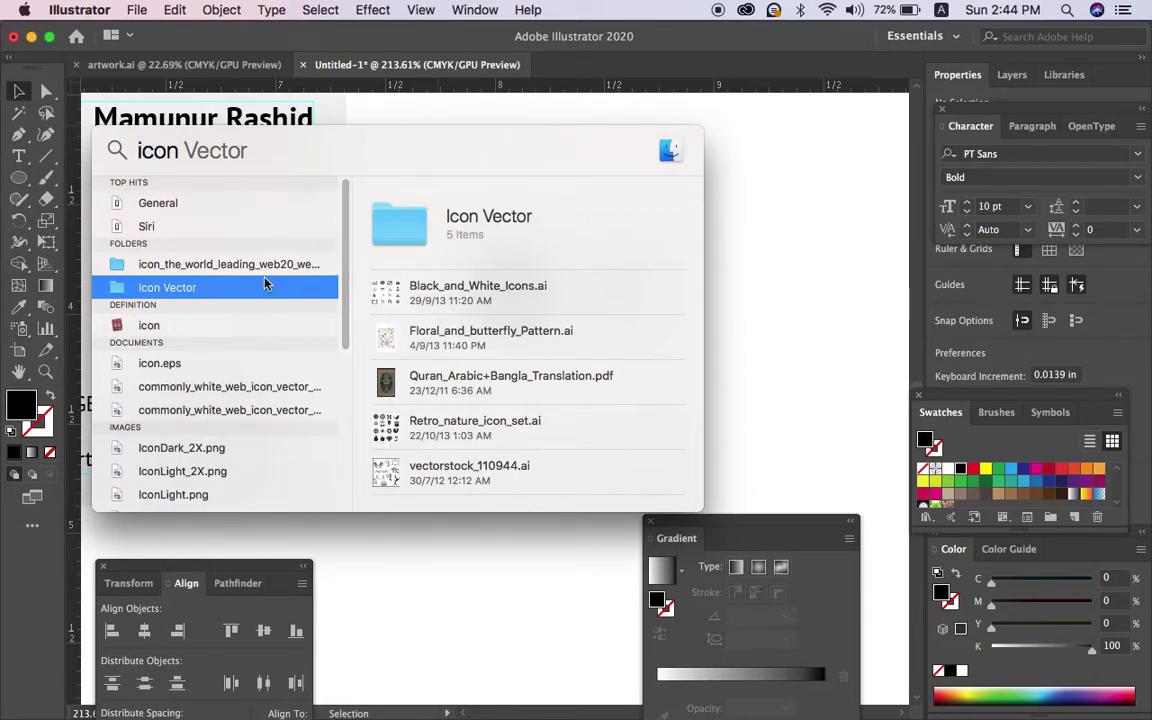
pyautogui.doubleClick(238, 288)
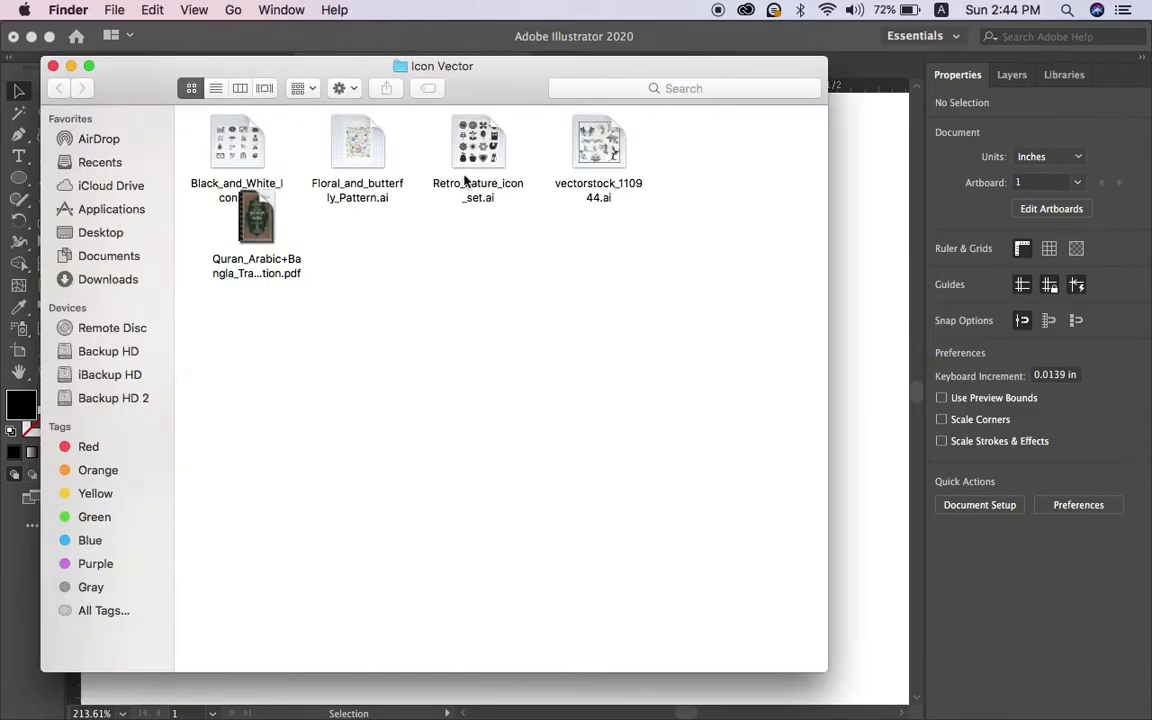
pyautogui.click(474, 160)
pyautogui.press('space')
pyautogui.press('space')
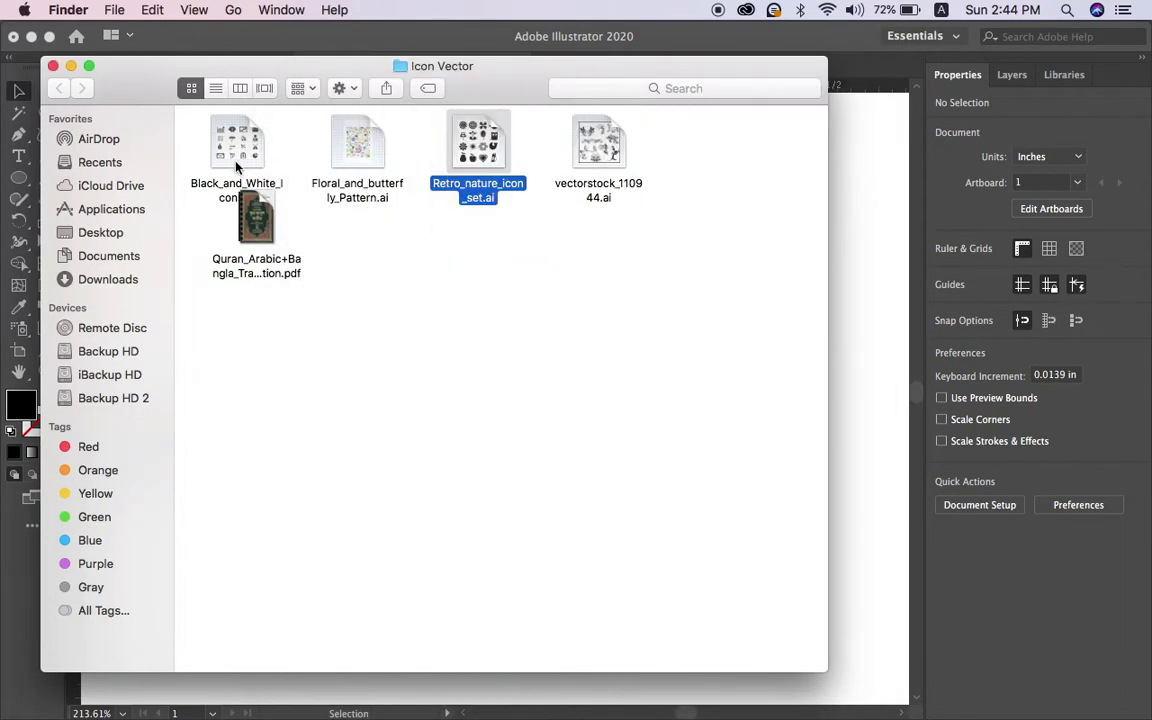
pyautogui.click(229, 167)
pyautogui.press('space')
pyautogui.press('space')
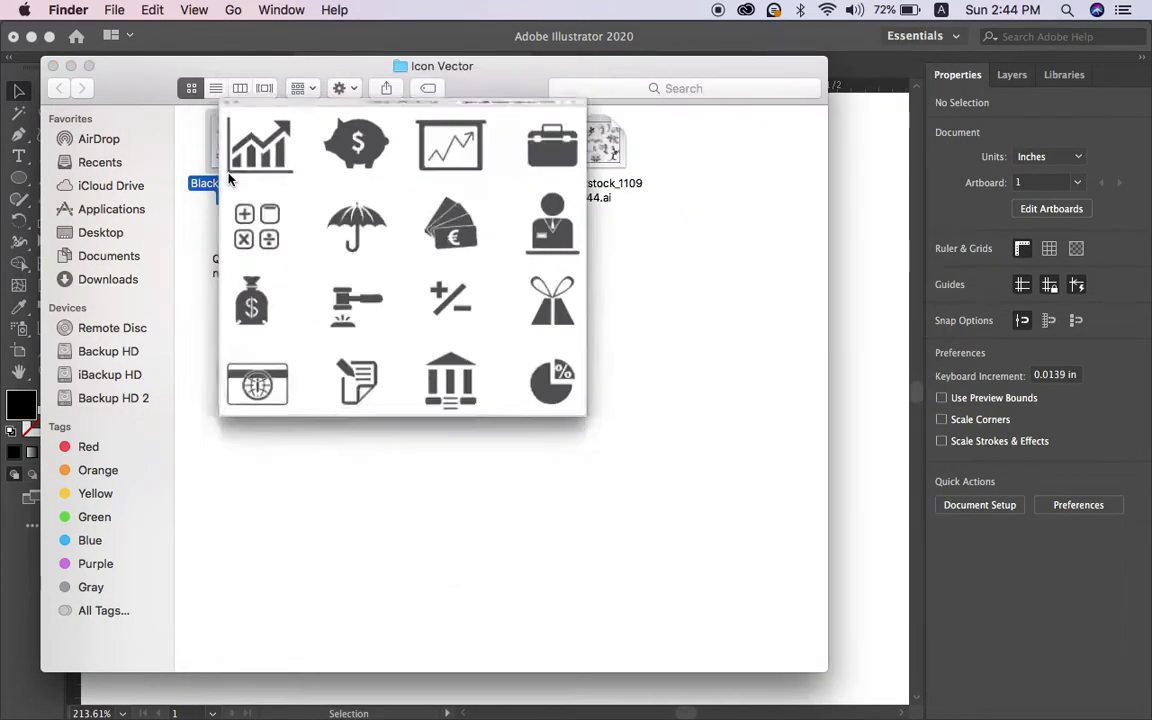
pyautogui.click(262, 222)
pyautogui.press('space')
pyautogui.press('space')
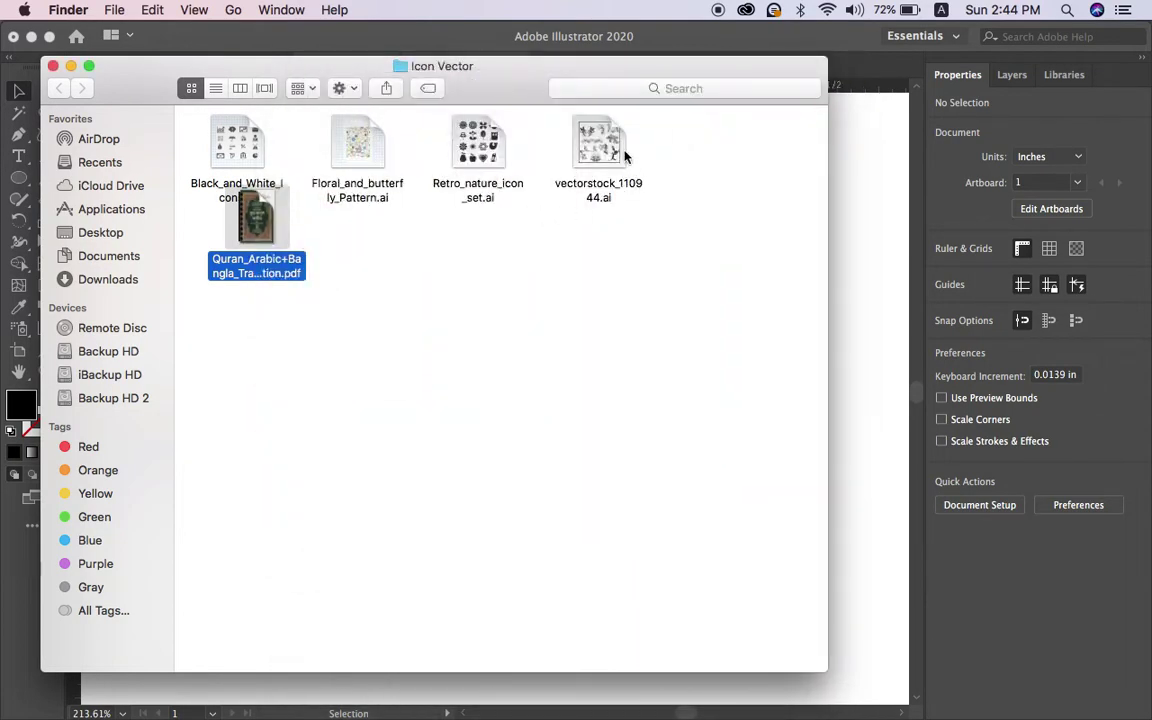
pyautogui.click(612, 155)
pyautogui.press('space')
pyautogui.press('space')
pyautogui.click(340, 145)
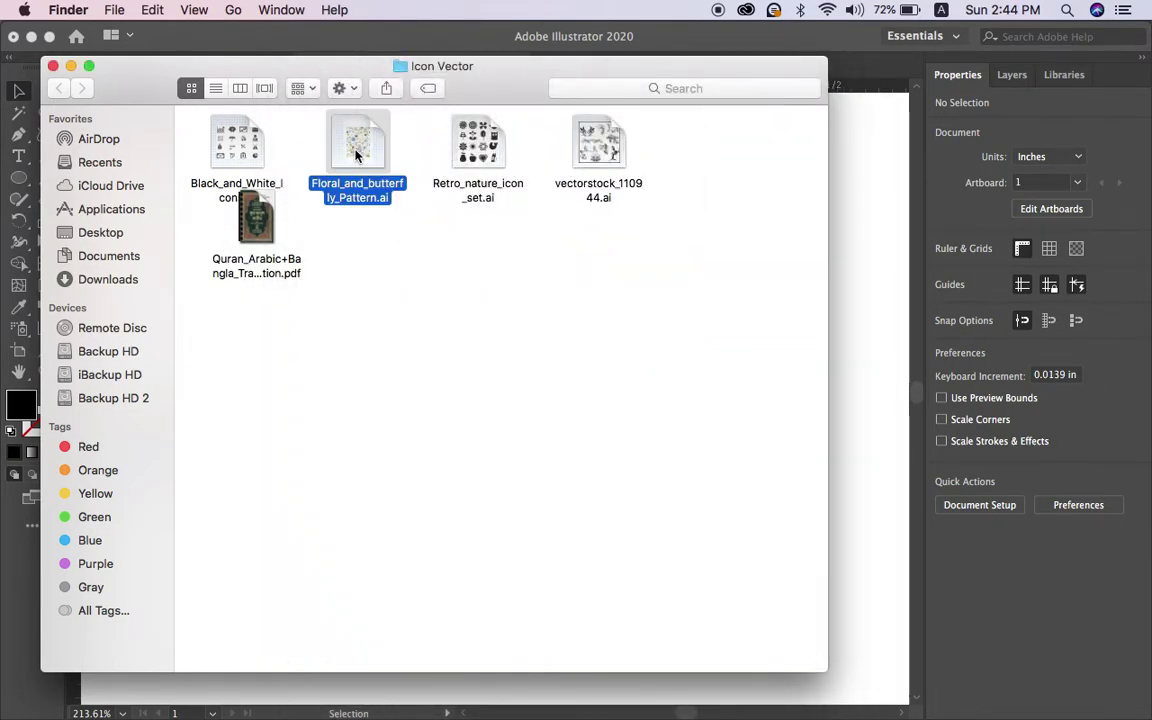
pyautogui.press('space')
pyautogui.press('space')
pyautogui.click(483, 150)
pyautogui.press('space')
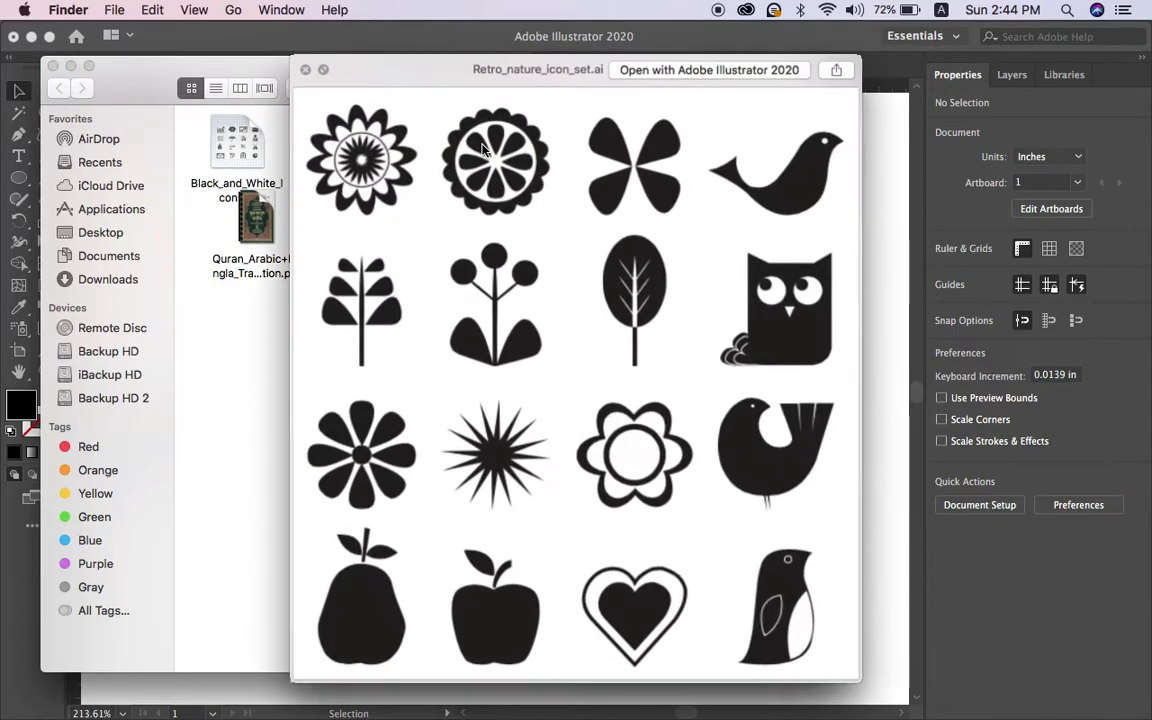
pyautogui.press('space')
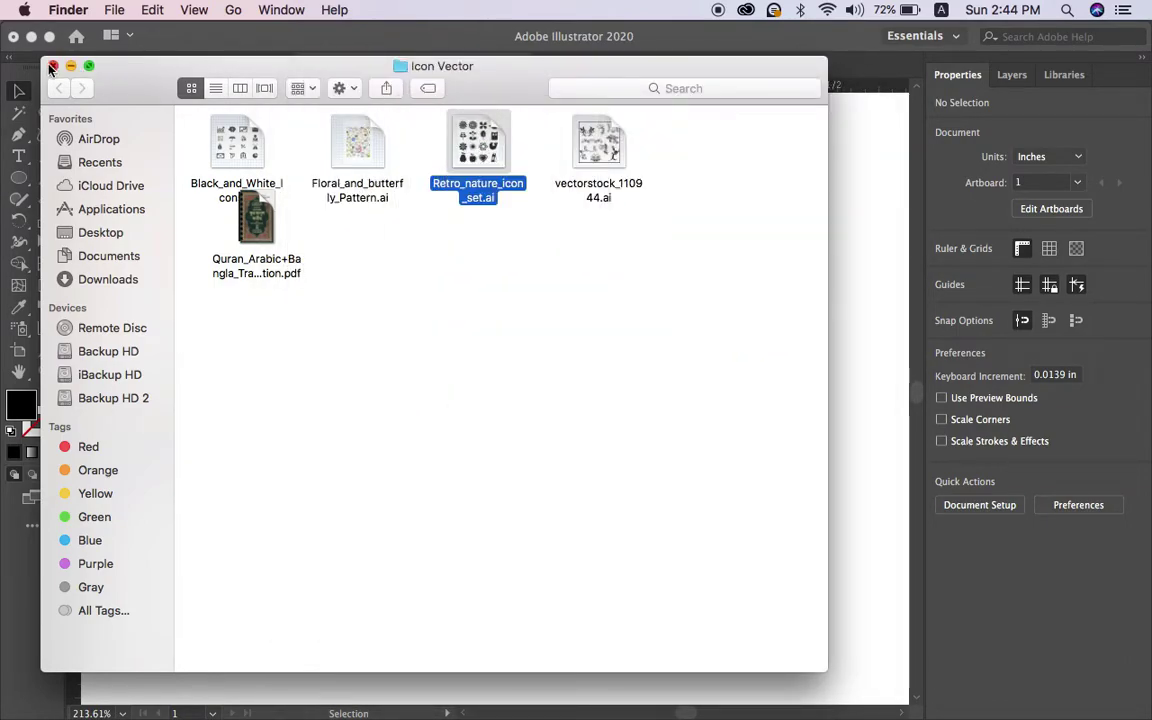
pyautogui.click(52, 66)
pyautogui.click(536, 230)
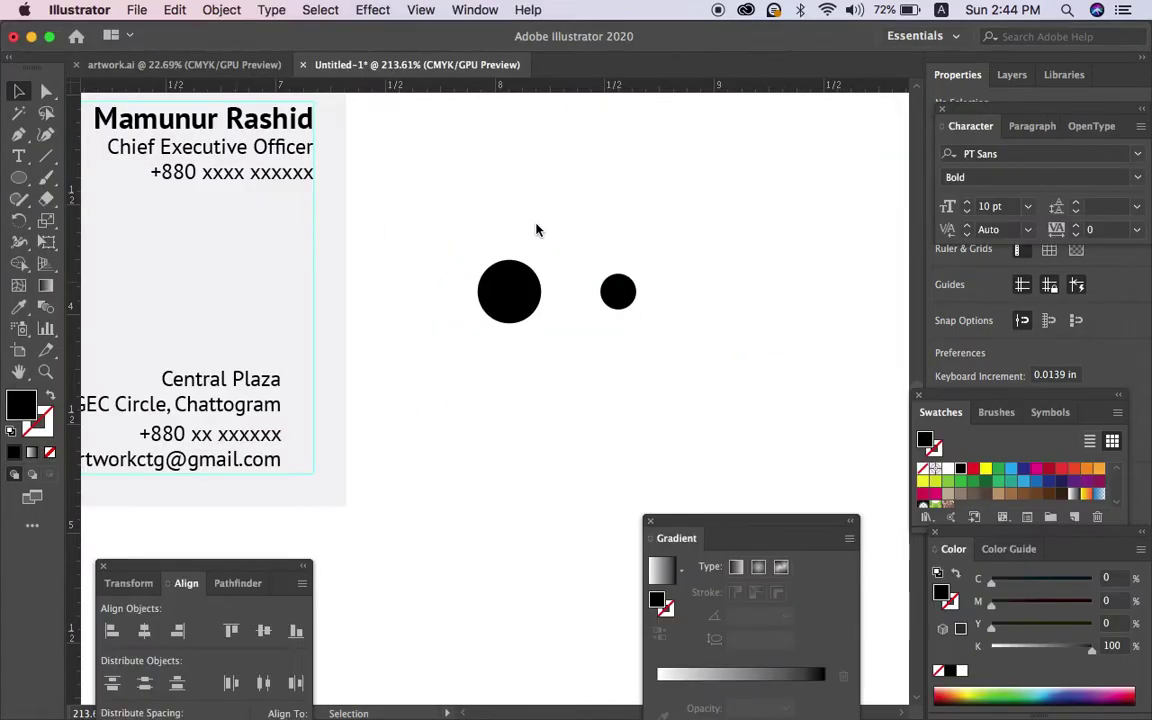
# Pull the small circle's bottom anchor down into a teardrop and shift it up slightly
pyautogui.click(620, 298)
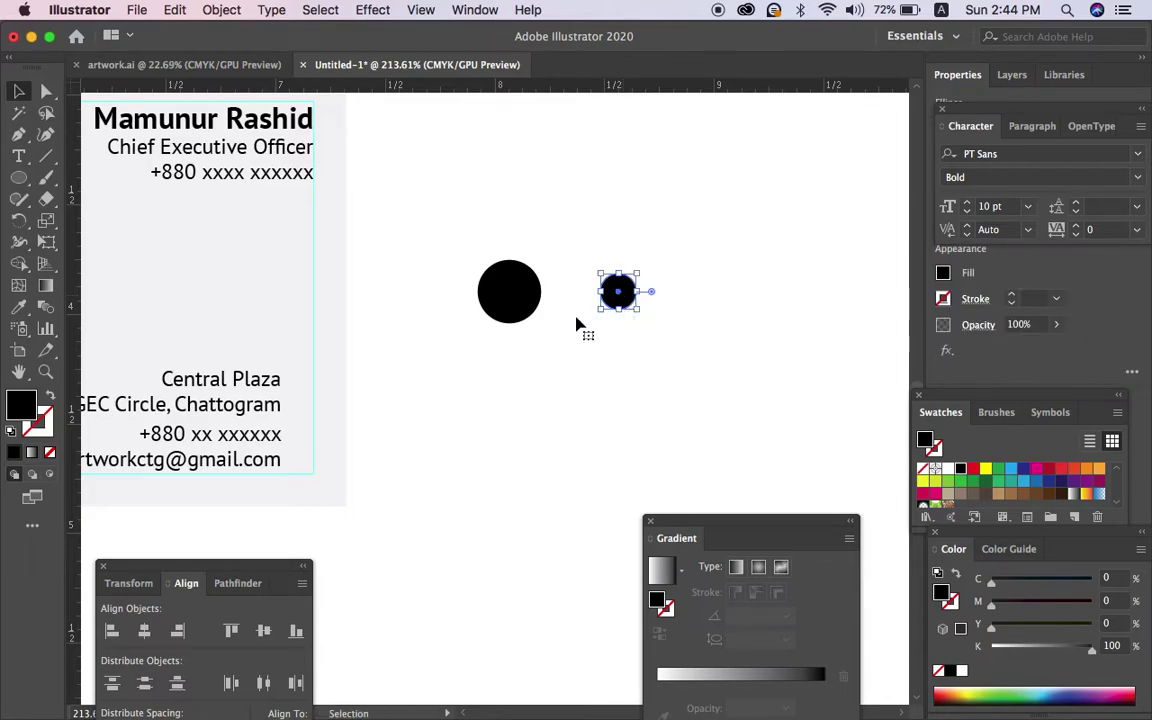
pyautogui.click(46, 91)
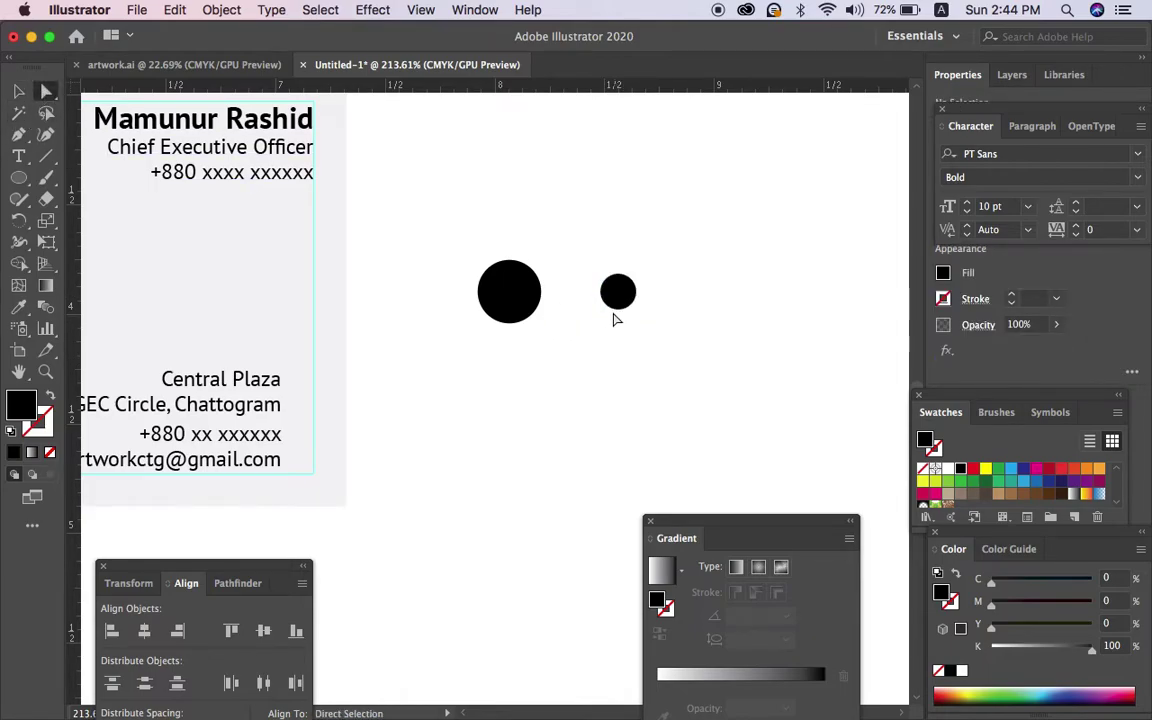
pyautogui.moveTo(618, 310); pyautogui.dragTo(617, 336)
pyautogui.press('v')
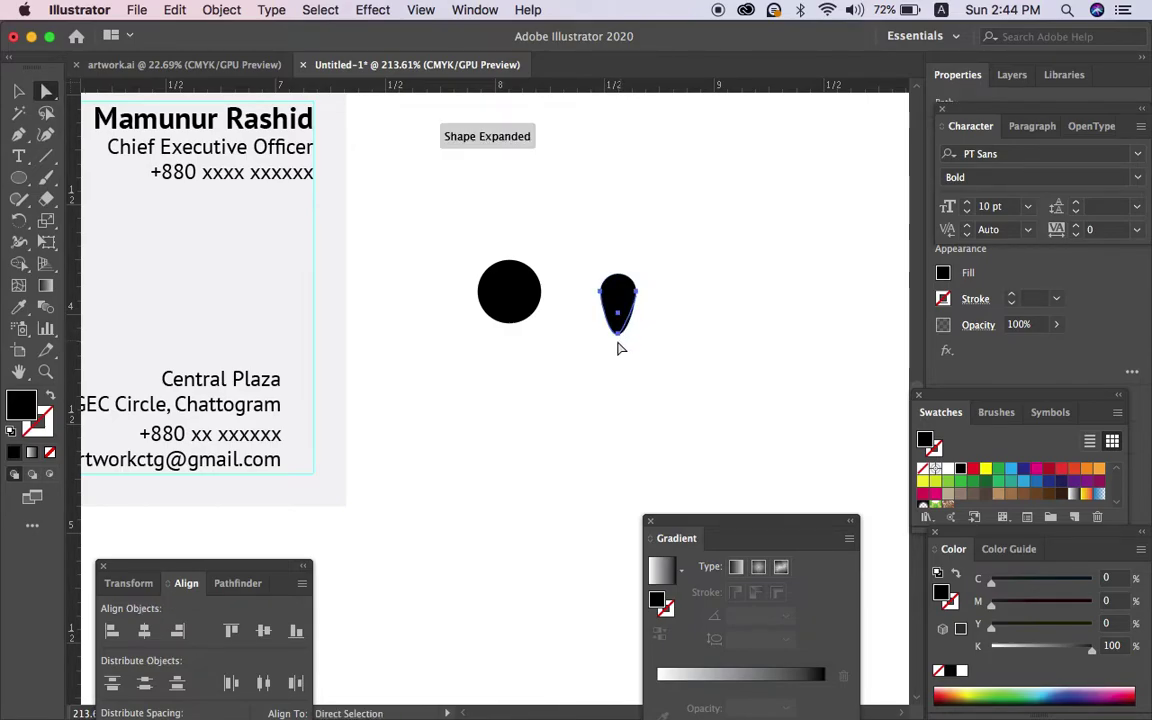
pyautogui.scroll(3, 615, 300)
pyautogui.click(750, 365)
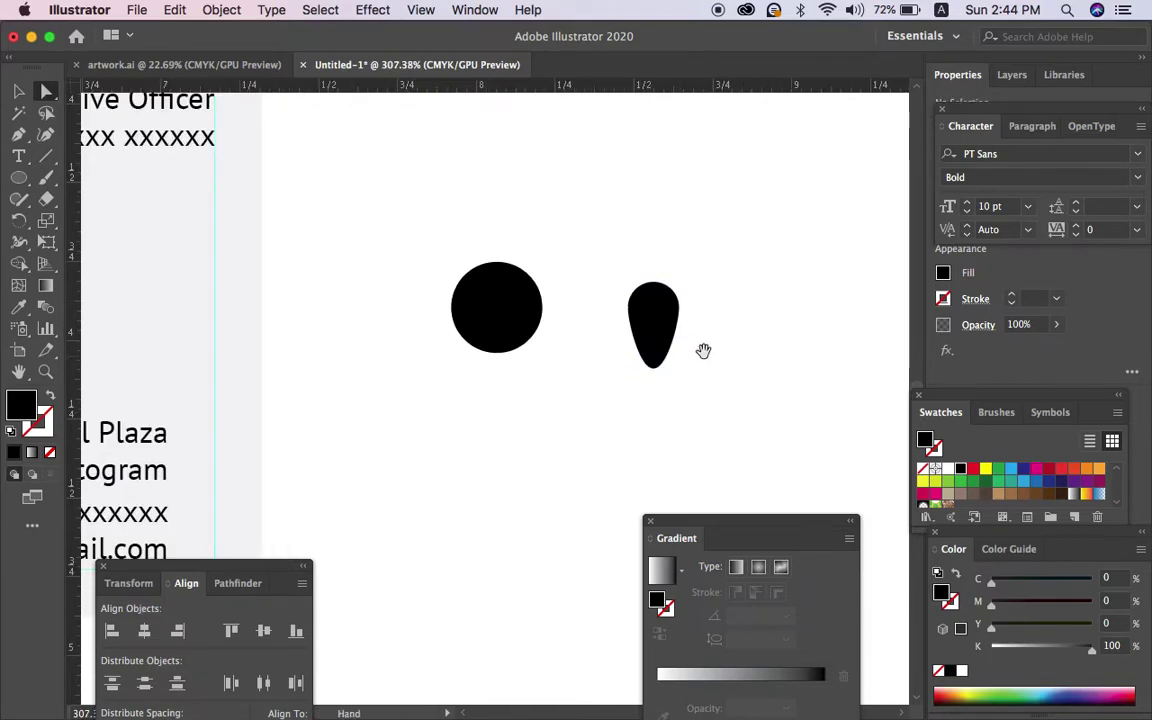
pyautogui.scroll(2, 702, 350)
pyautogui.press('a')
pyautogui.moveTo(658, 371); pyautogui.dragTo(676, 284)
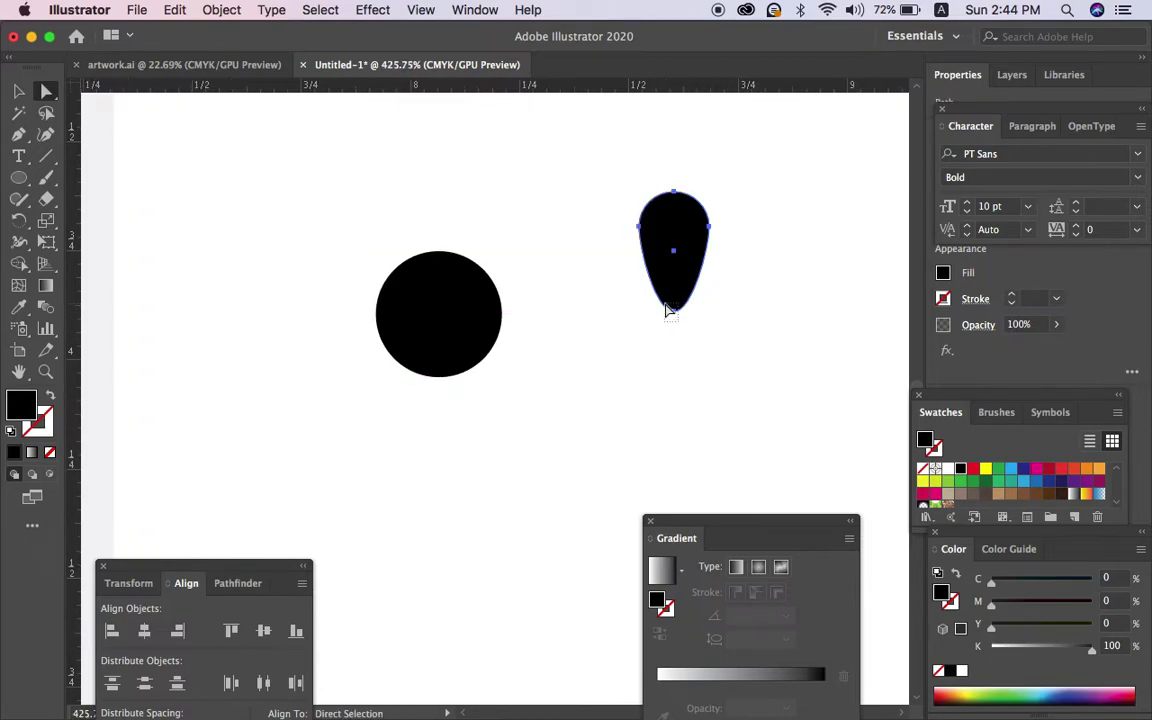
# Adjust the curve at the teardrop's bottom anchor point
pyautogui.click(668, 310)
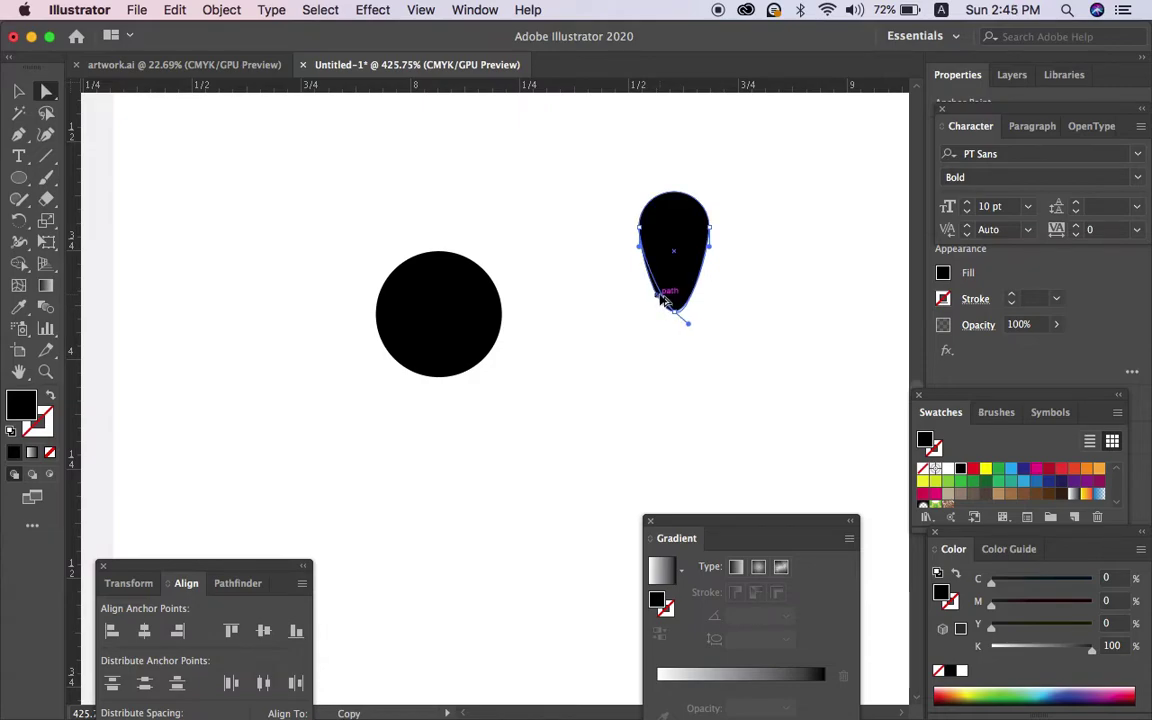
pyautogui.click(700, 334)
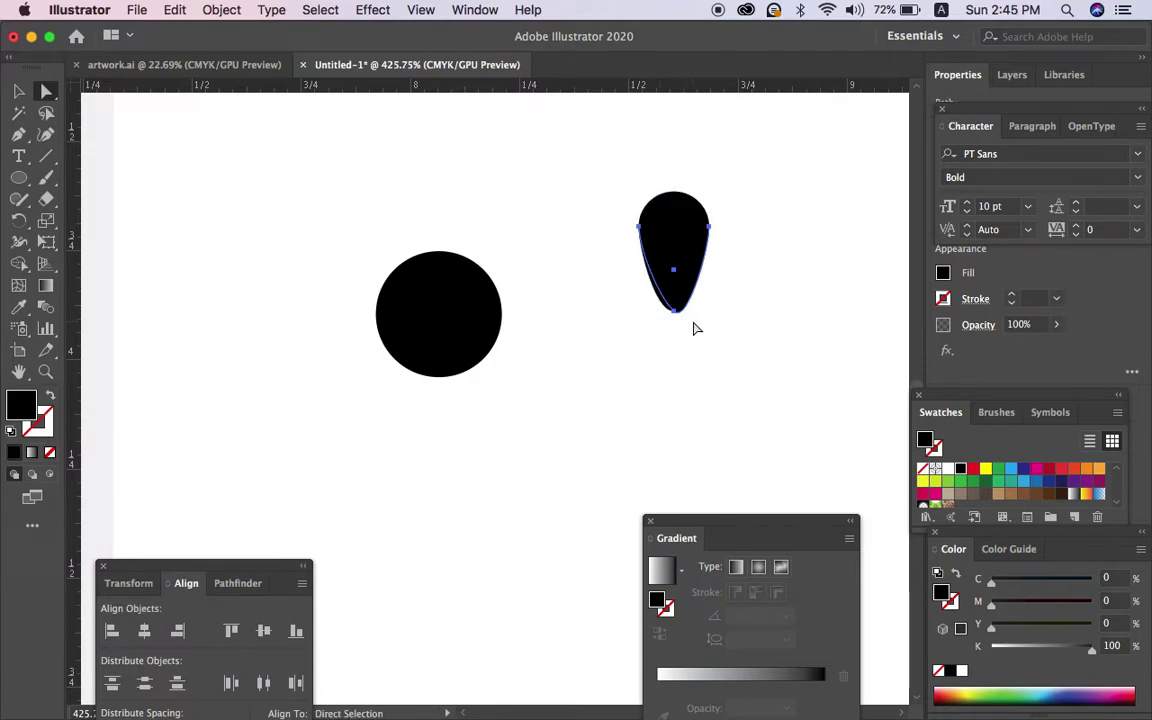
pyautogui.click(676, 313)
pyautogui.moveTo(689, 328); pyautogui.dragTo(695, 307)
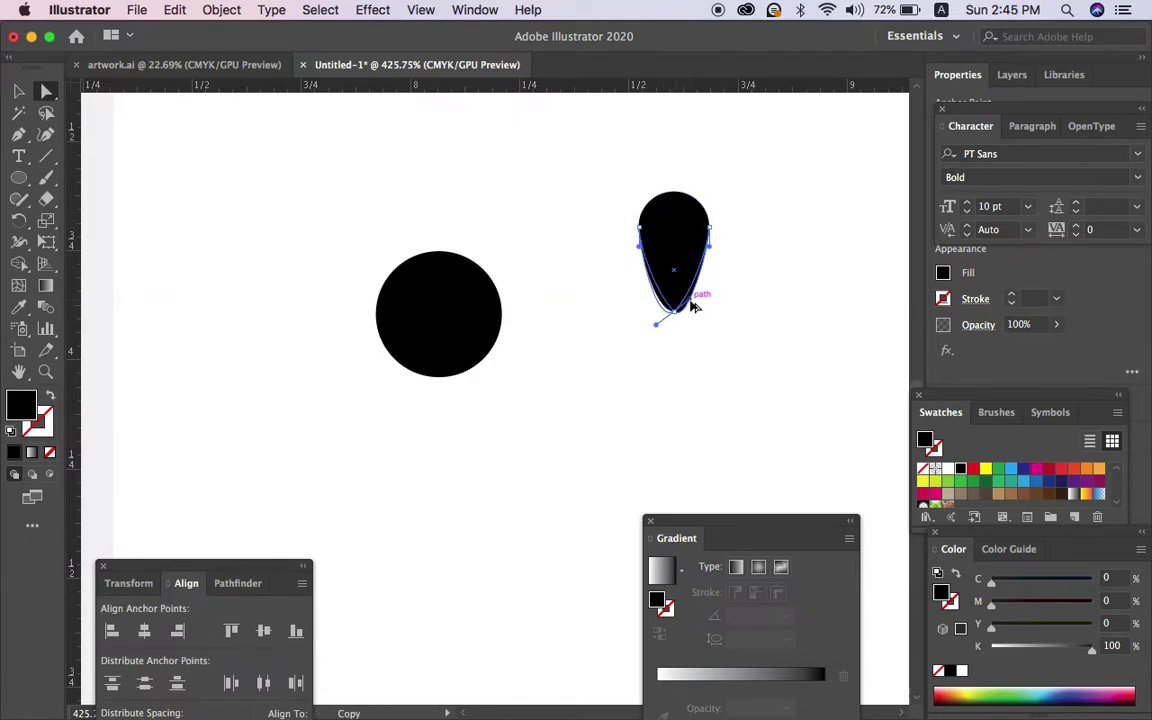
# In outline view, move the complete teardrop aside and delete the leftover open curve
pyautogui.press('v')
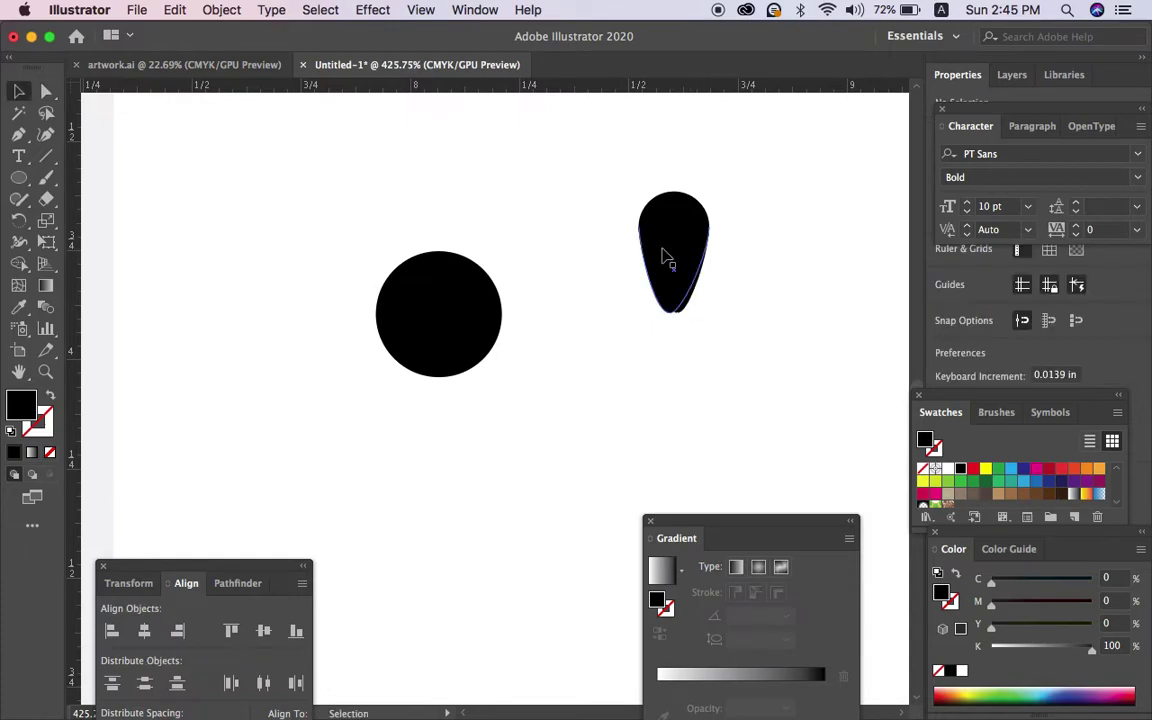
pyautogui.moveTo(676, 256); pyautogui.dragTo(767, 257)
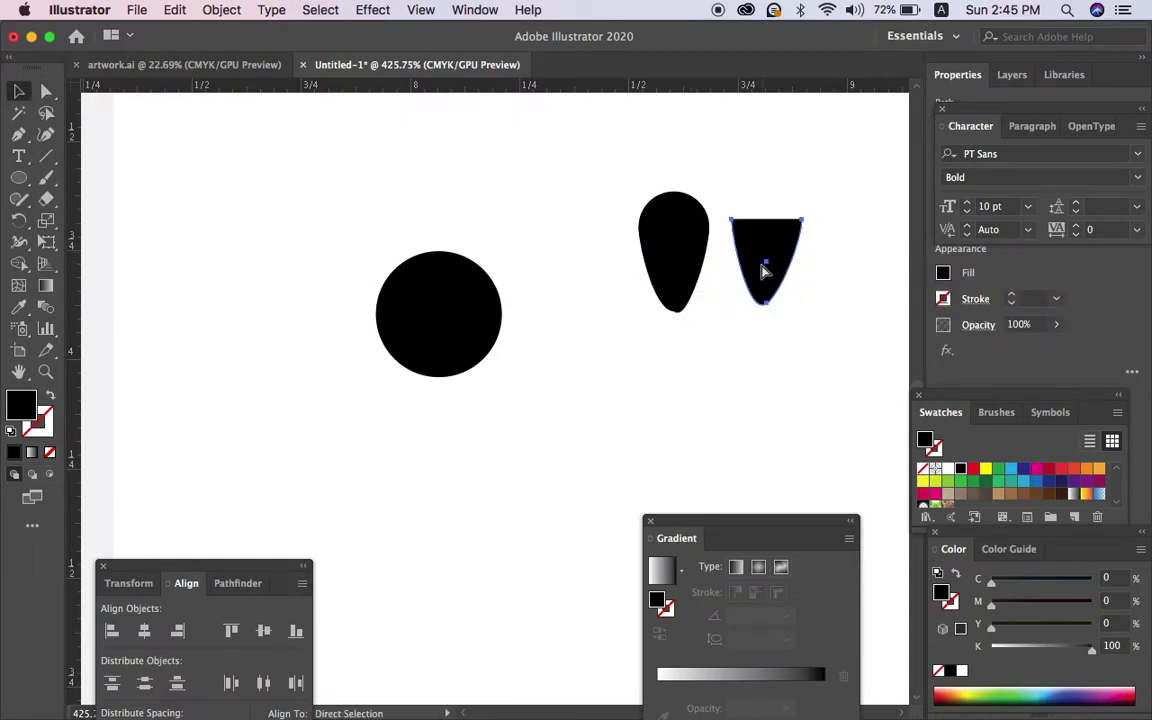
pyautogui.hotkey('ctrl', 'z')
pyautogui.click(705, 271)
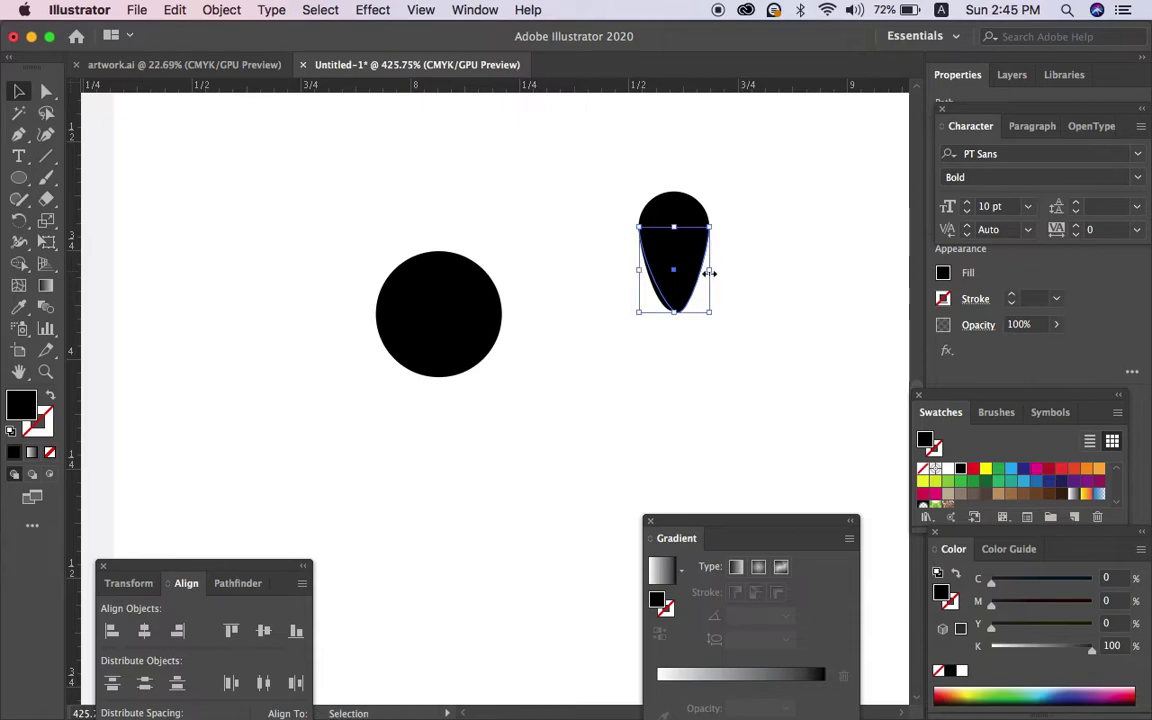
pyautogui.hotkey('ctrl', 'y')
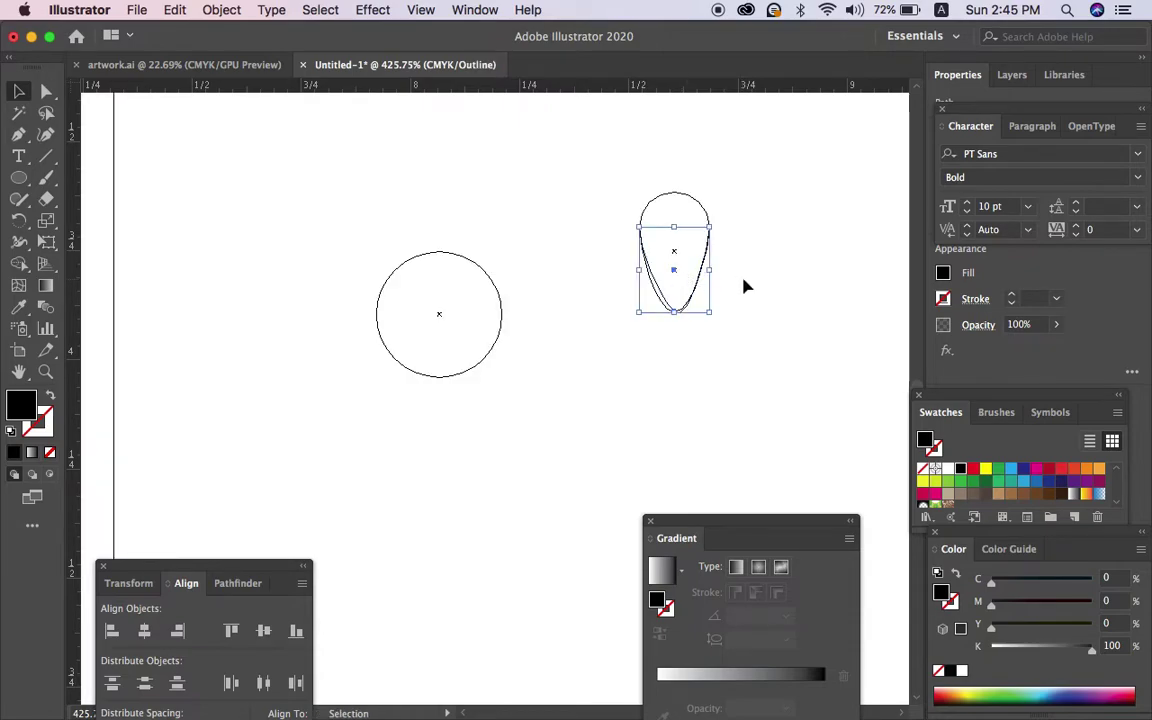
pyautogui.click(740, 285)
pyautogui.moveTo(668, 308); pyautogui.dragTo(781, 307)
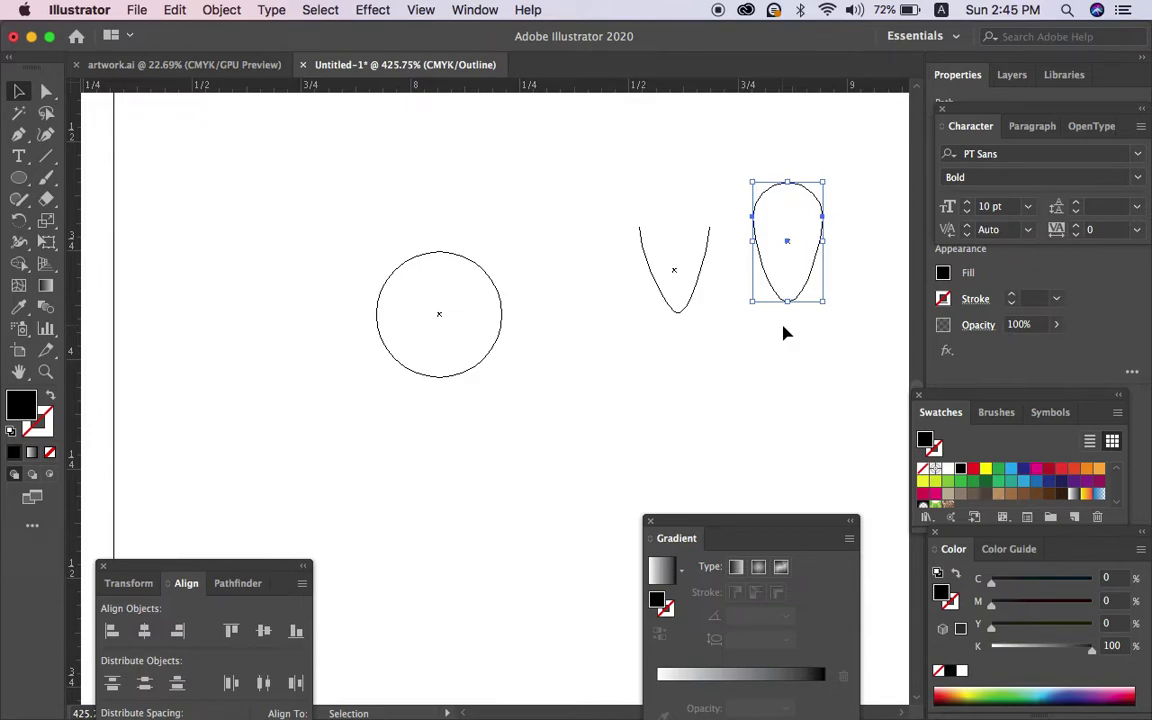
pyautogui.hotkey('ctrl', 'z')
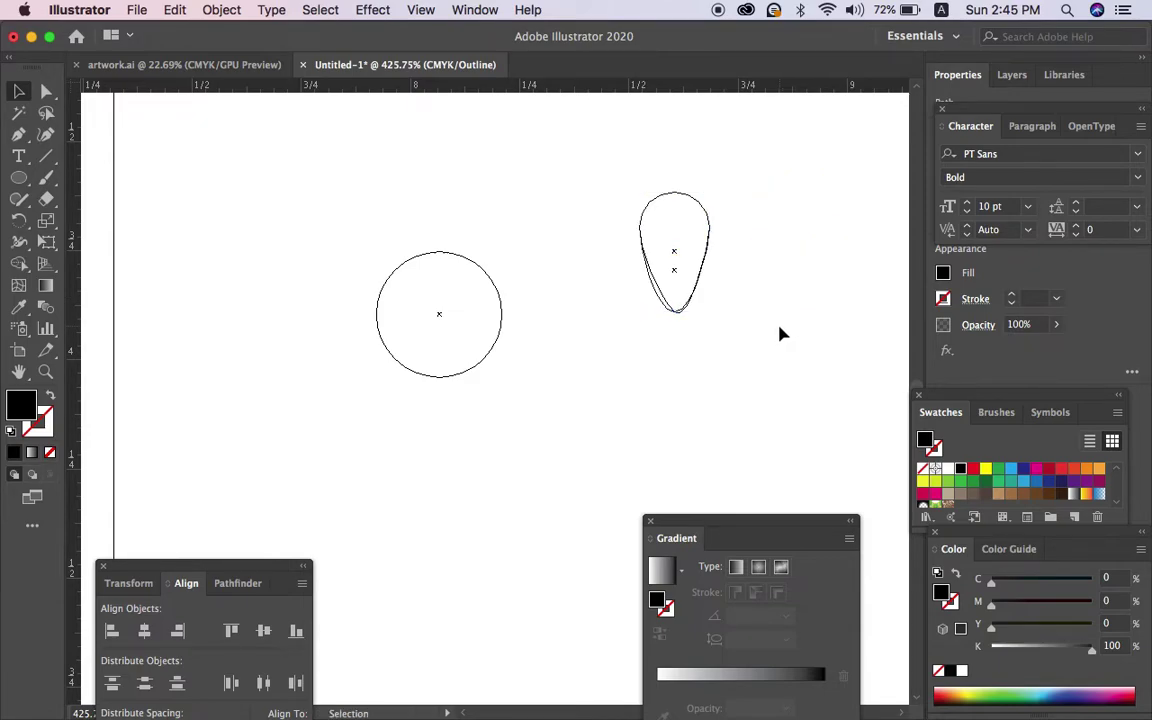
pyautogui.click(743, 323)
pyautogui.moveTo(704, 211); pyautogui.dragTo(648, 195)
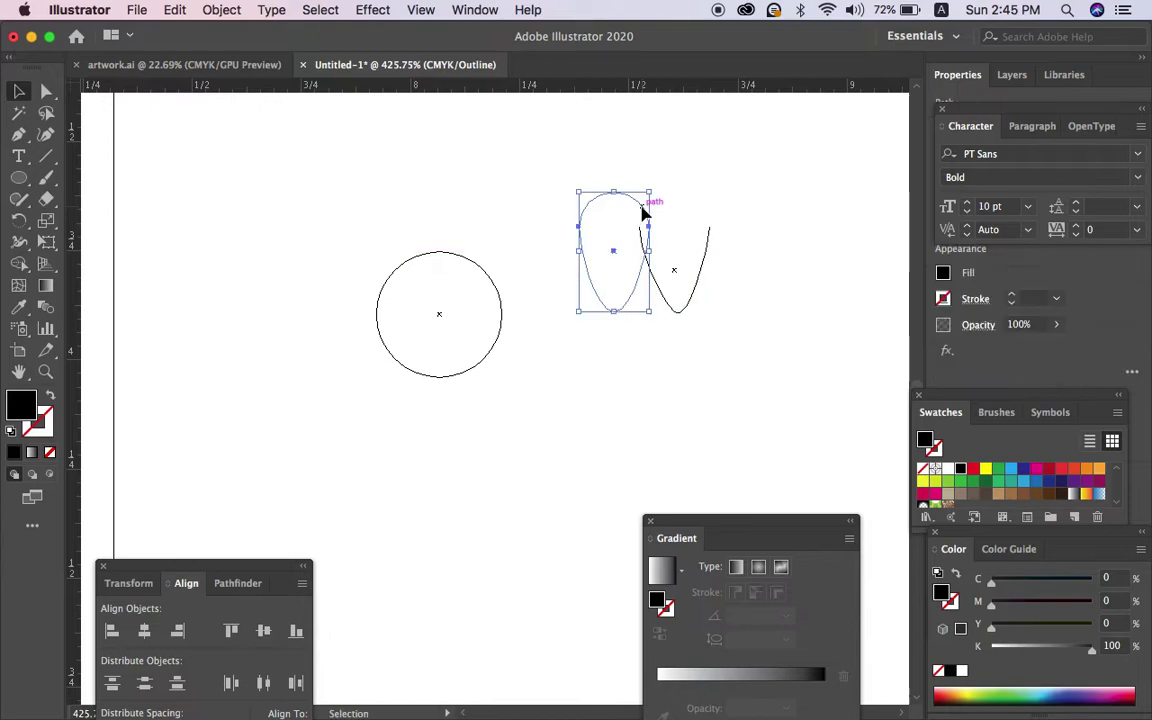
pyautogui.click(703, 245)
pyautogui.press('Delete')
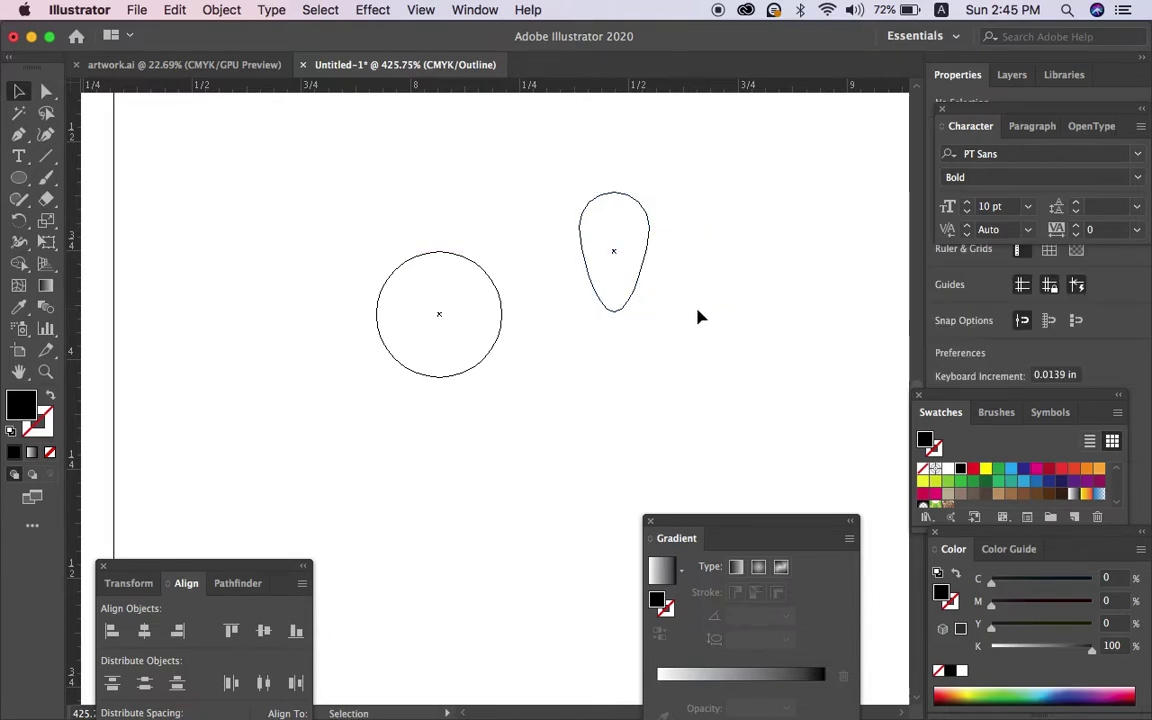
# Zoom into the teardrop's bottom point and pull out its curve handles
pyautogui.click(588, 231)
pyautogui.click(45, 91)
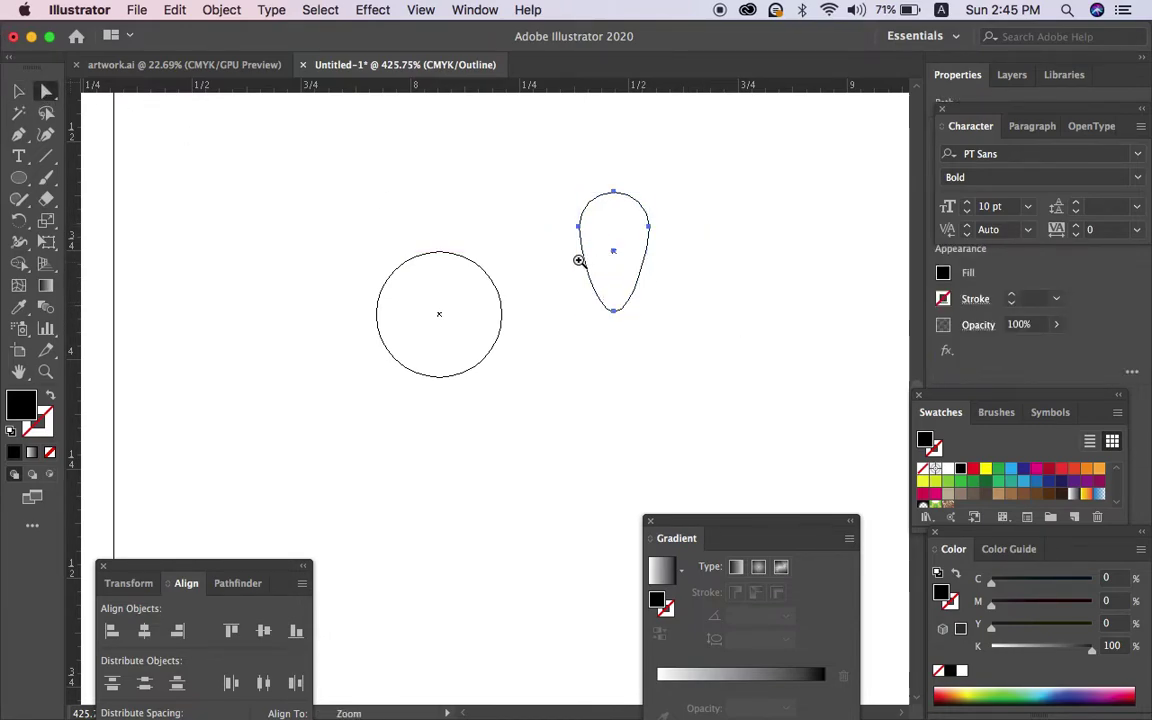
pyautogui.moveTo(578, 257); pyautogui.dragTo(764, 329)
pyautogui.moveTo(301, 337); pyautogui.dragTo(638, 390)
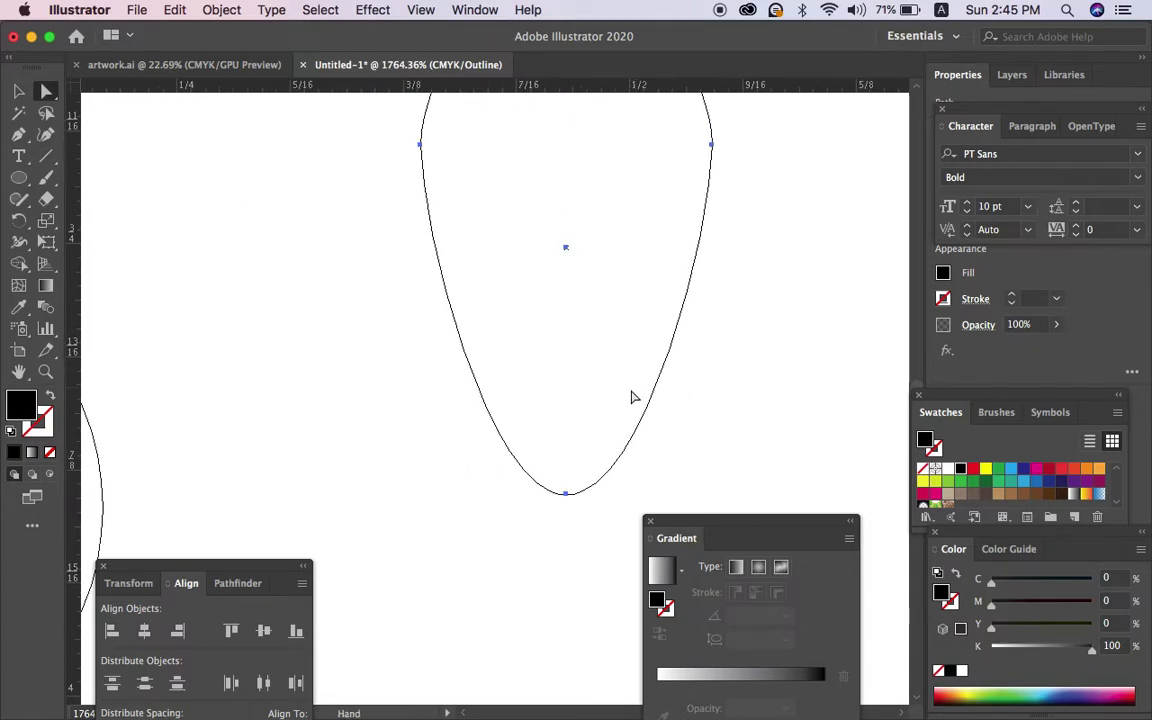
pyautogui.click(566, 493)
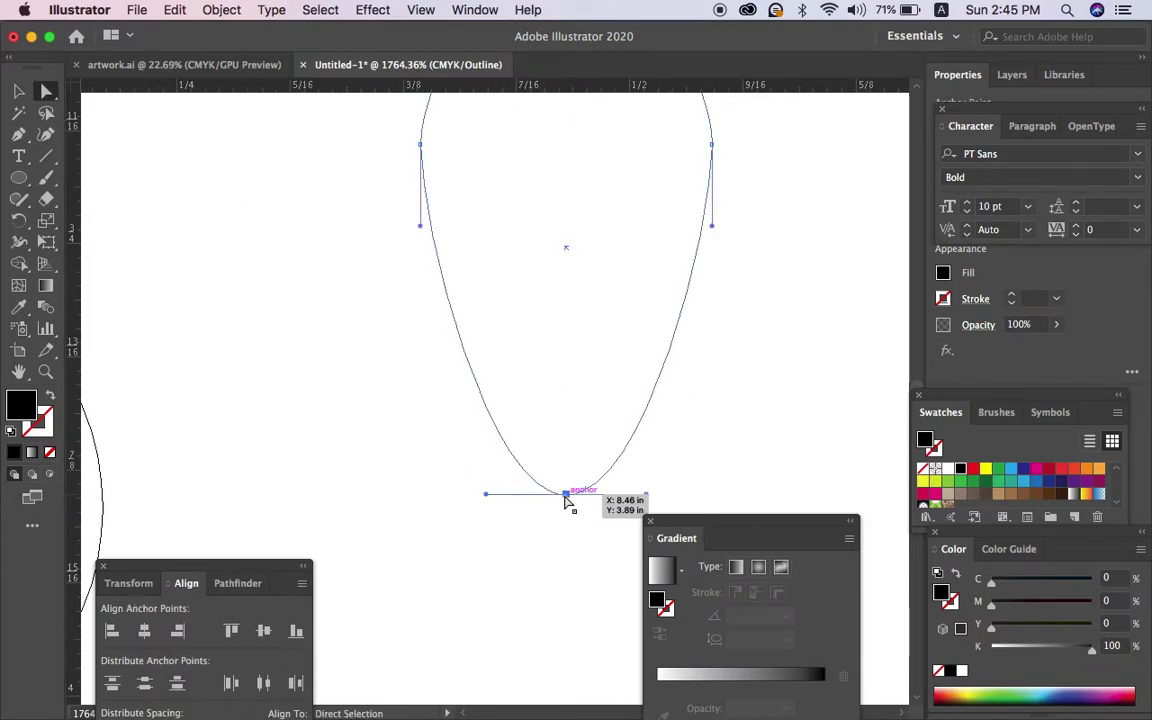
pyautogui.moveTo(566, 493)
pyautogui.mouseDown()
pyautogui.moveTo(648, 497)
pyautogui.moveTo(637, 432)
pyautogui.mouseUp()
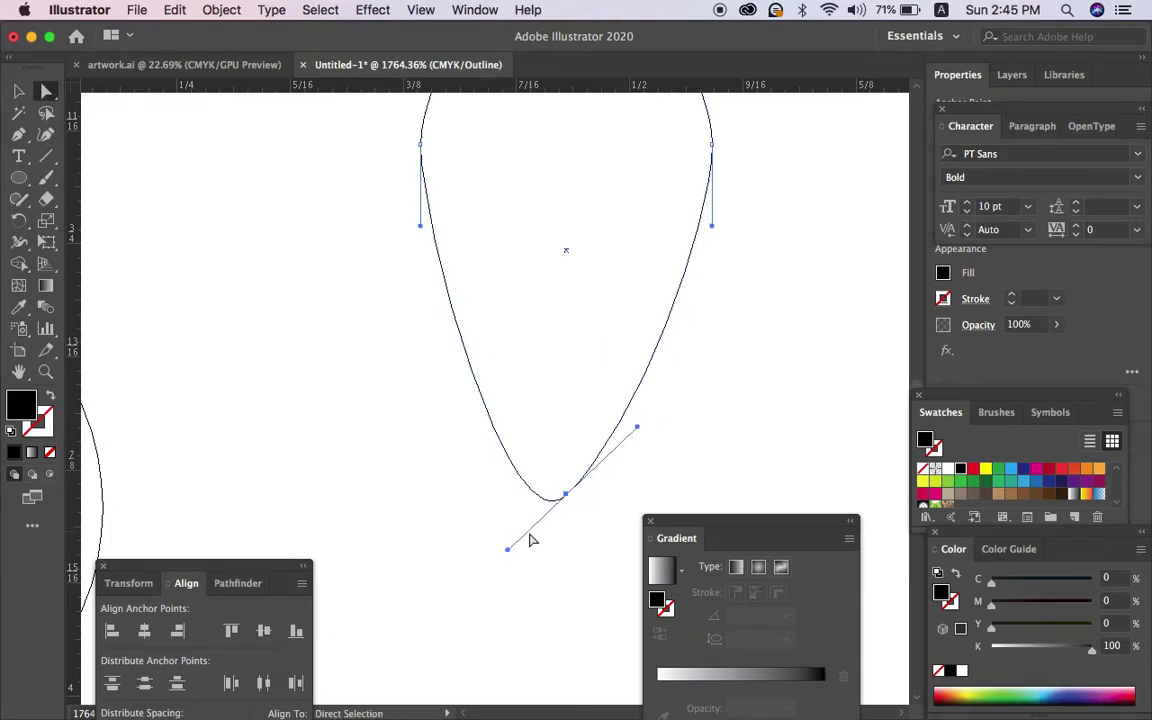
pyautogui.moveTo(509, 551)
pyautogui.mouseDown()
pyautogui.moveTo(535, 497)
pyautogui.moveTo(519, 496)
pyautogui.mouseUp()
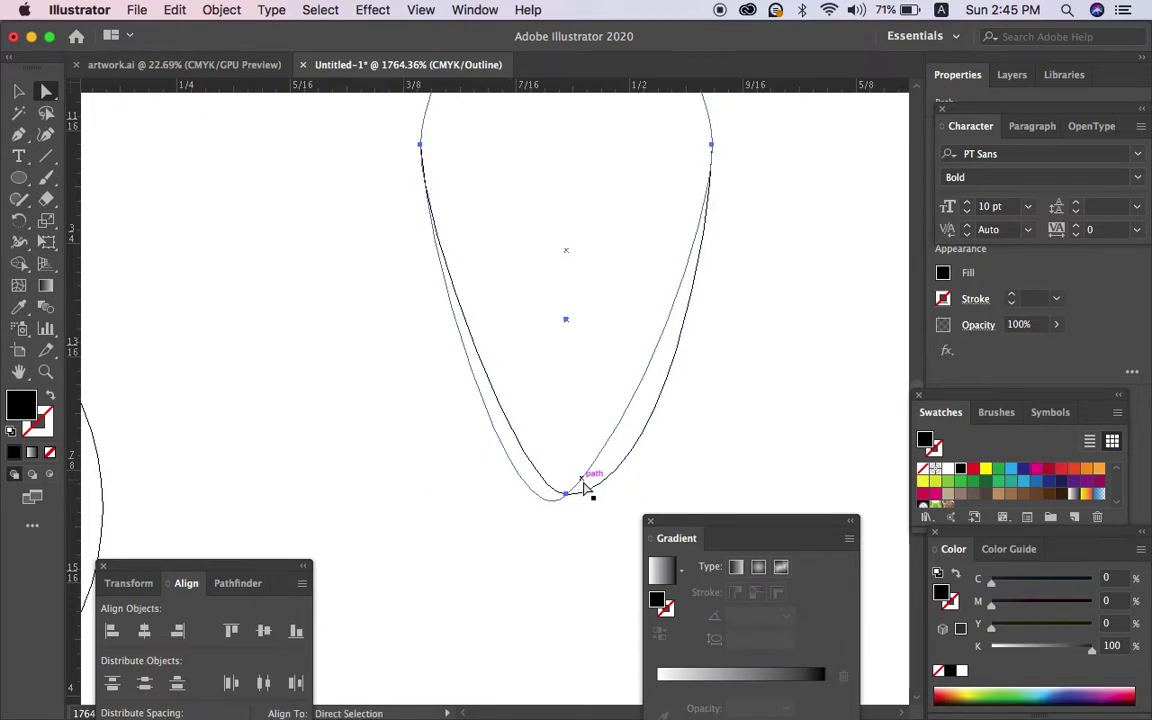
# Collapse the bottom point's curve into a sharp tip, finishing the pin shape
pyautogui.press('super+z')
pyautogui.click(565, 494)
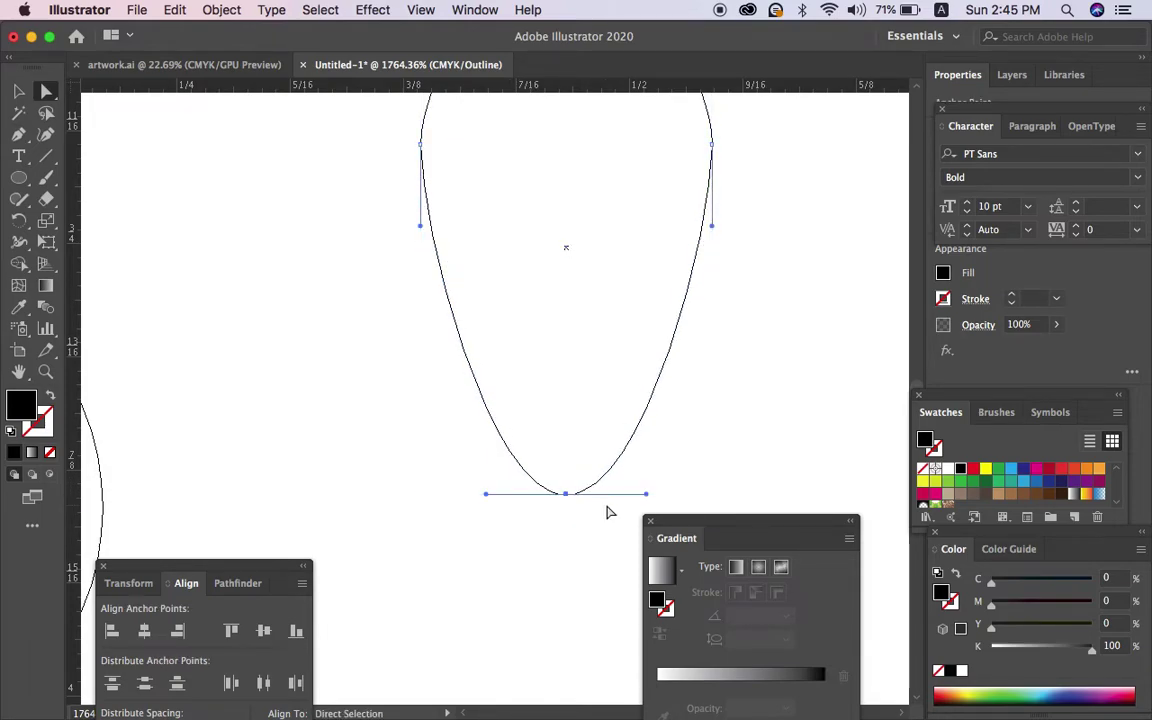
pyautogui.moveTo(488, 494)
pyautogui.mouseDown()
pyautogui.moveTo(620, 505)
pyautogui.moveTo(570, 495)
pyautogui.moveTo(586, 496)
pyautogui.mouseUp()
pyautogui.click(679, 465)
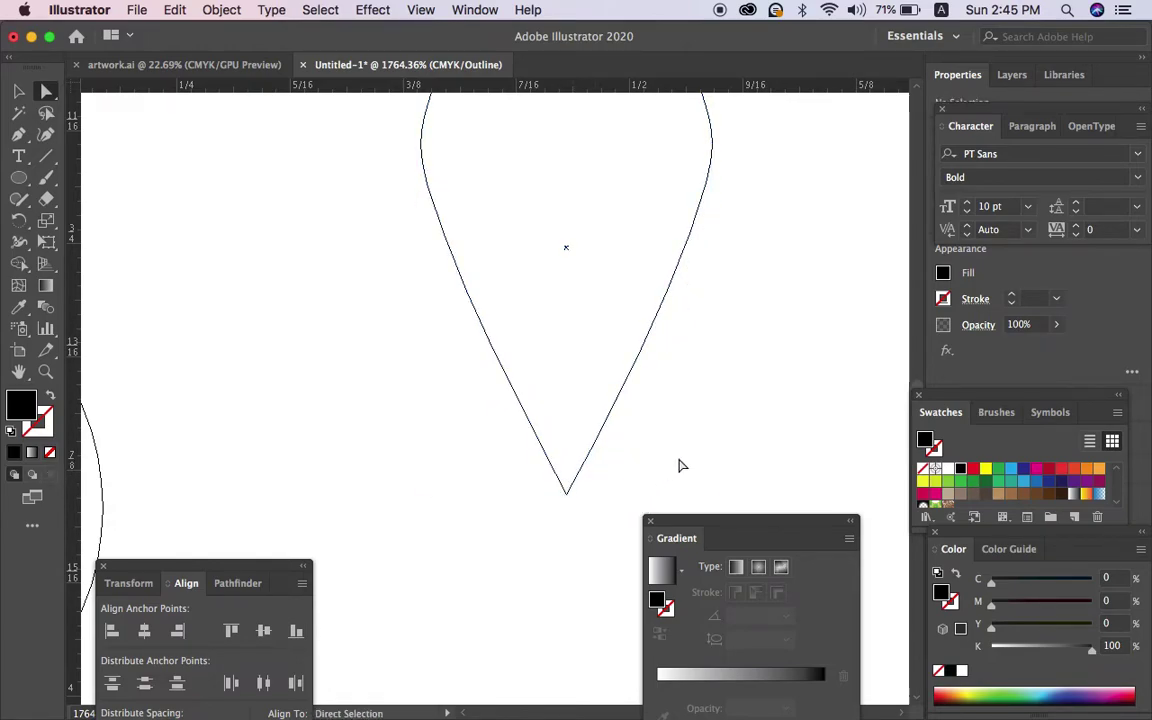
pyautogui.scroll(3, 640, 500)
pyautogui.press('Tab')
pyautogui.press('Tab')
# Draw a circle inside the pin's rounded top and divide both shapes with Pathfinder
pyautogui.press('l')
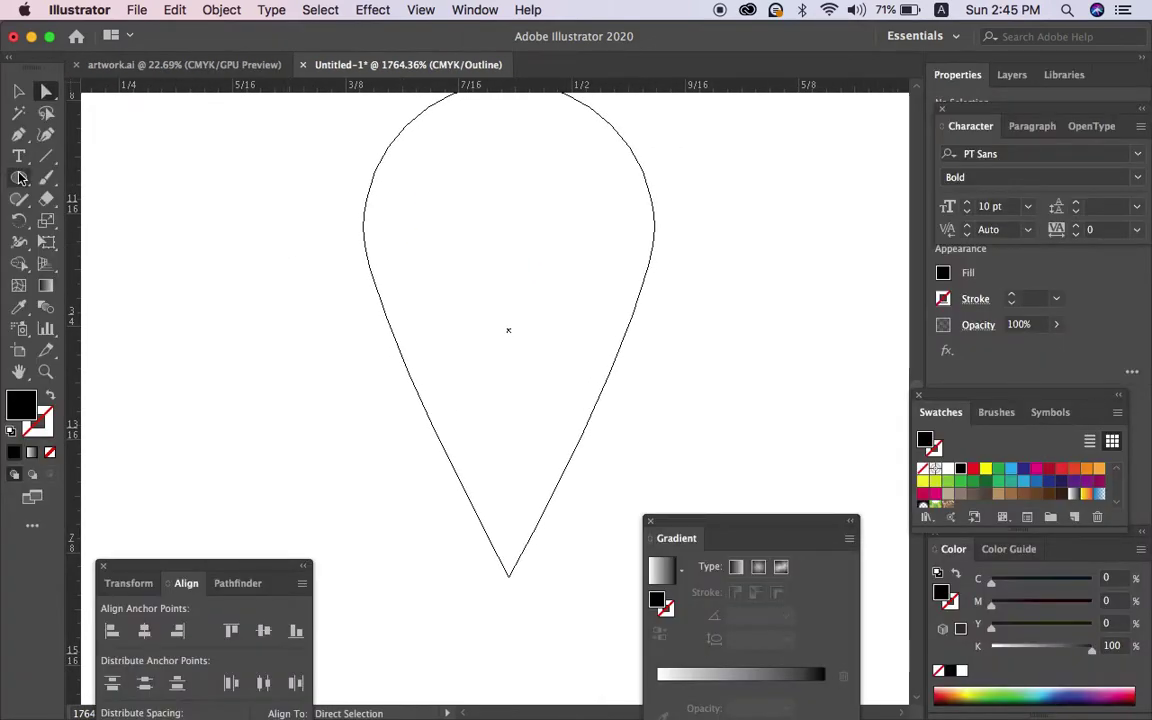
pyautogui.moveTo(505, 227); pyautogui.dragTo(583, 304)
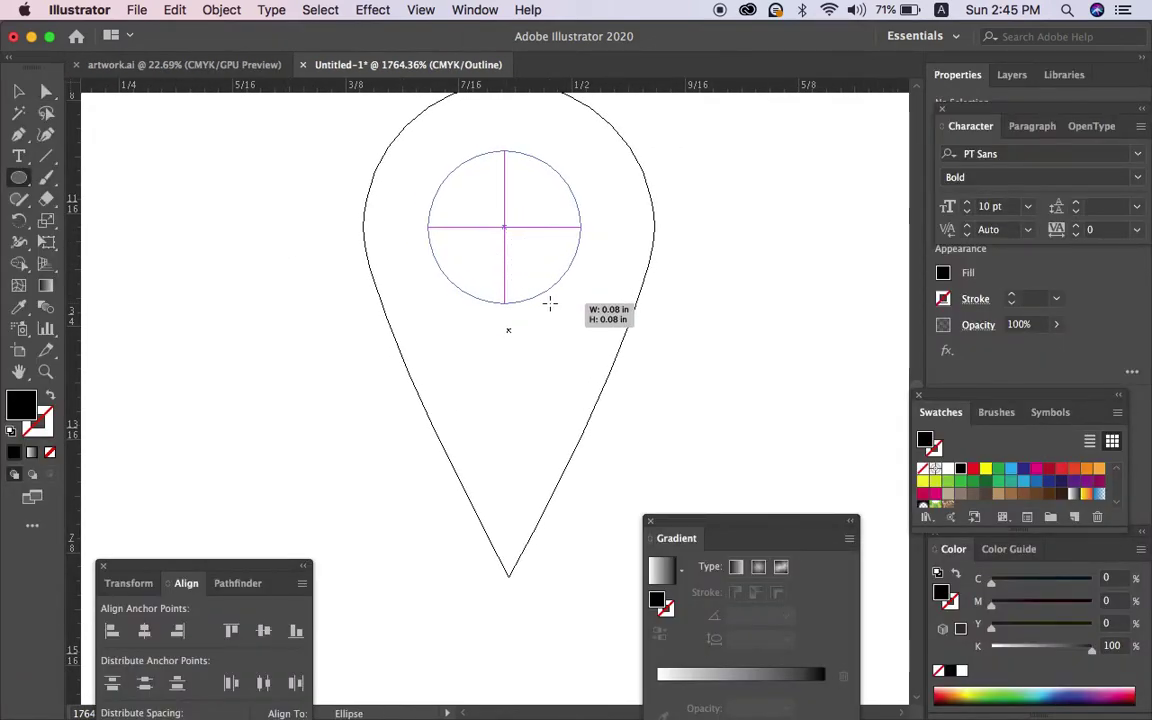
pyautogui.press('v')
pyautogui.hotkey('ctrl', 'y')
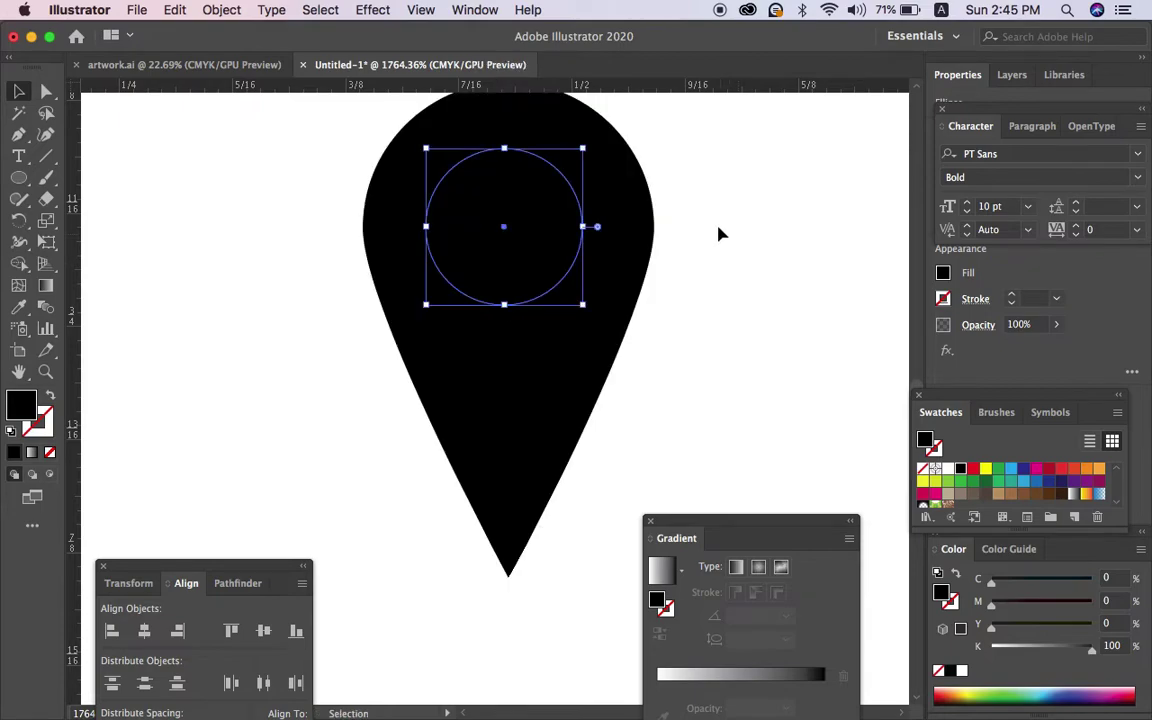
pyautogui.keyDown('shift'); pyautogui.click(398, 231); pyautogui.keyUp('shift')
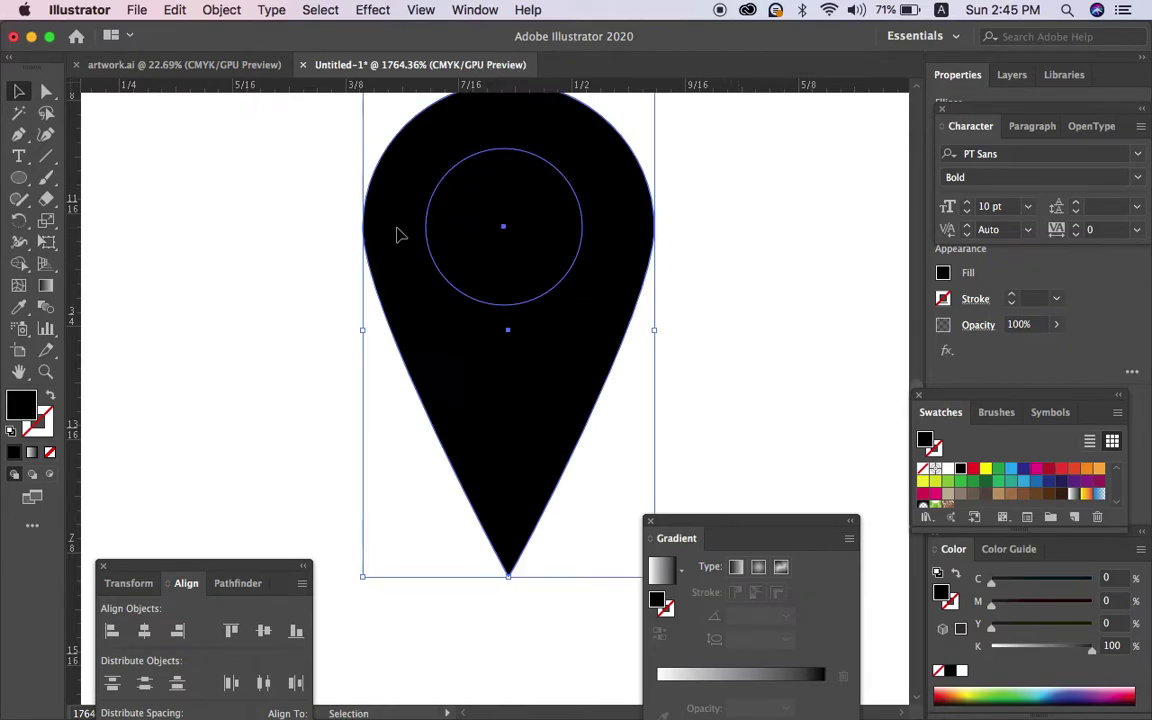
pyautogui.click(236, 583)
pyautogui.click(116, 679)
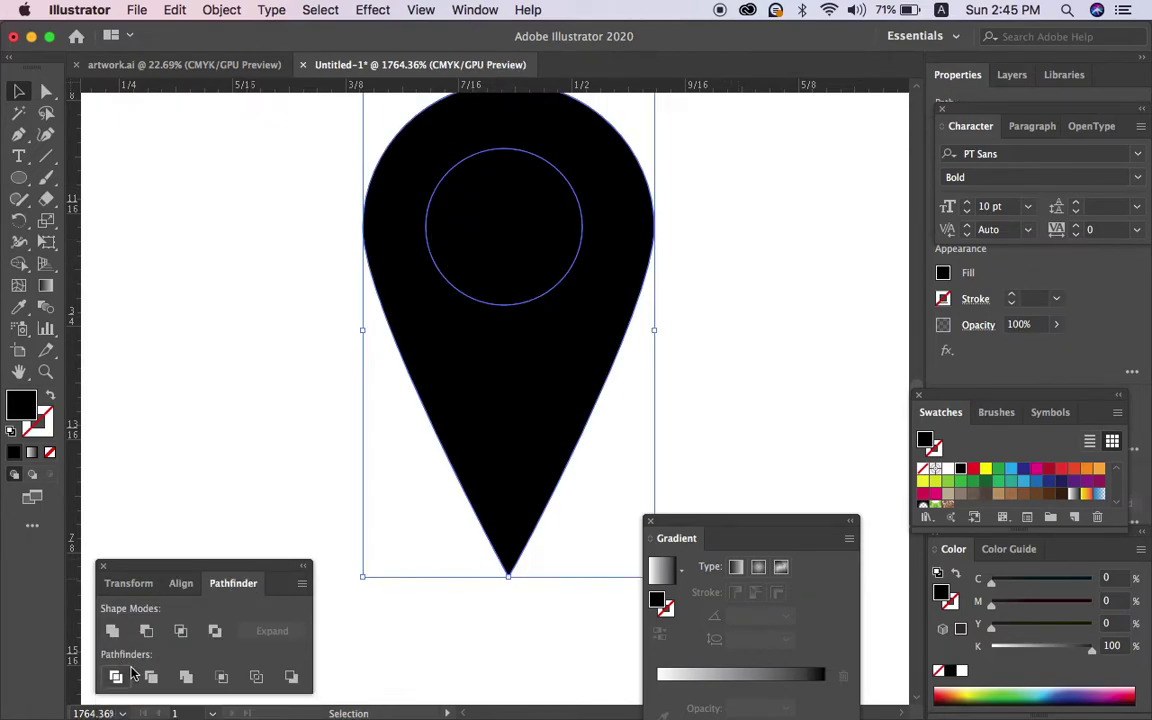
# Ungroup the divided pieces and delete the inner circle, leaving a hole in the pin
pyautogui.rightClick(527, 333)
pyautogui.click(568, 474)
pyautogui.click(750, 373)
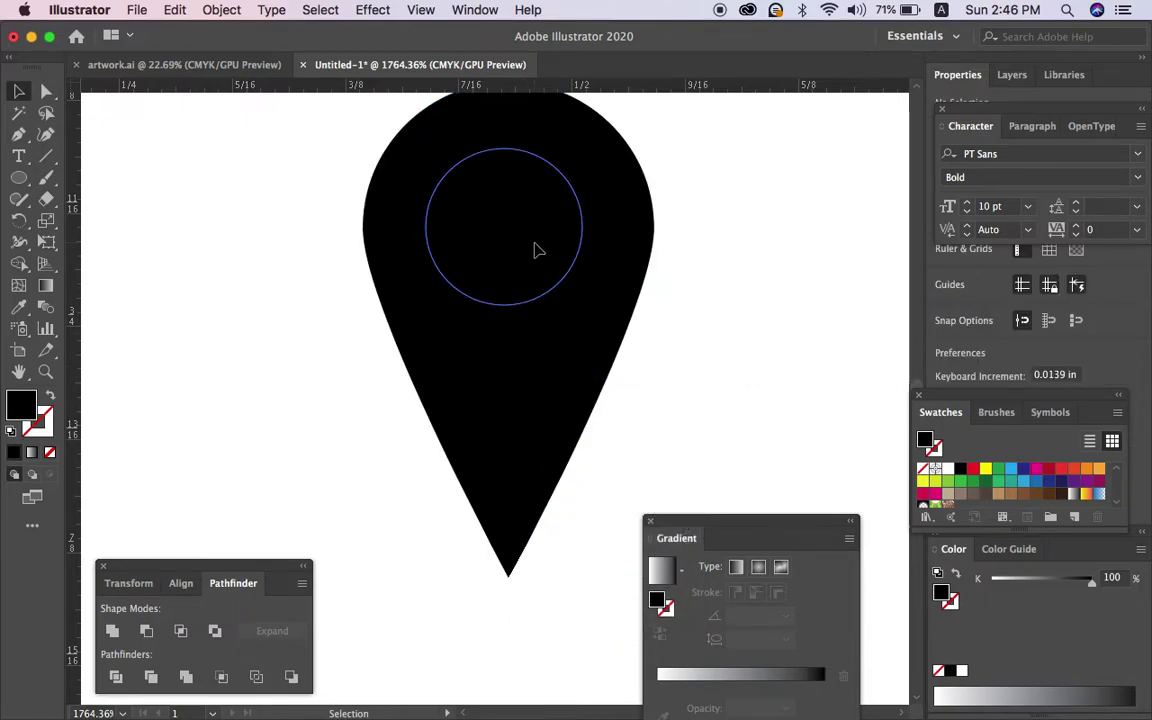
pyautogui.click(535, 250)
pyautogui.press('Delete')
pyautogui.hotkey('ctrl', '-')
pyautogui.hotkey('ctrl', '-')
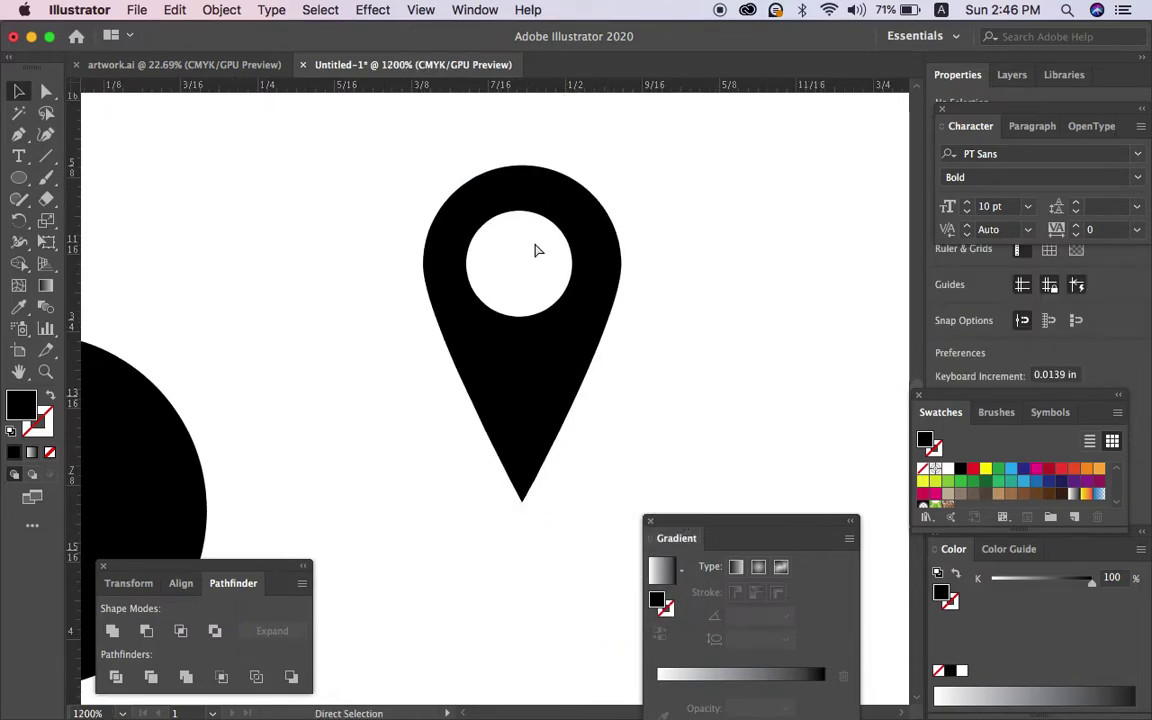
pyautogui.hotkey('ctrl', '-')
pyautogui.hotkey('ctrl', '-')
pyautogui.hscroll(-5, 716, 421)
pyautogui.scroll(-2, 716, 421)
pyautogui.click(720, 298)
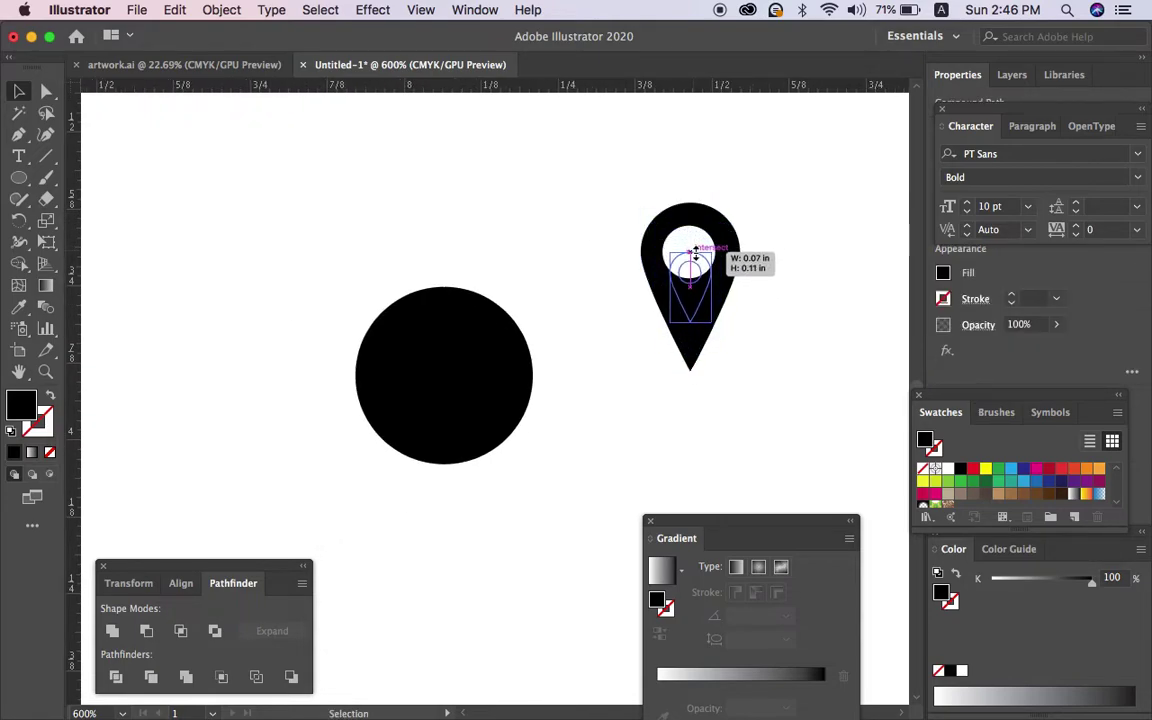
# Scale the pin down by its bounding box and drag it next to the Central Plaza line
pyautogui.moveTo(694, 229)
pyautogui.mouseDown()
pyautogui.moveTo(689, 255)
pyautogui.moveTo(341, 268)
pyautogui.mouseUp()
pyautogui.hotkey('ctrl', '-')
pyautogui.hotkey('ctrl', '-')
pyautogui.hscroll(-5, 694, 288)
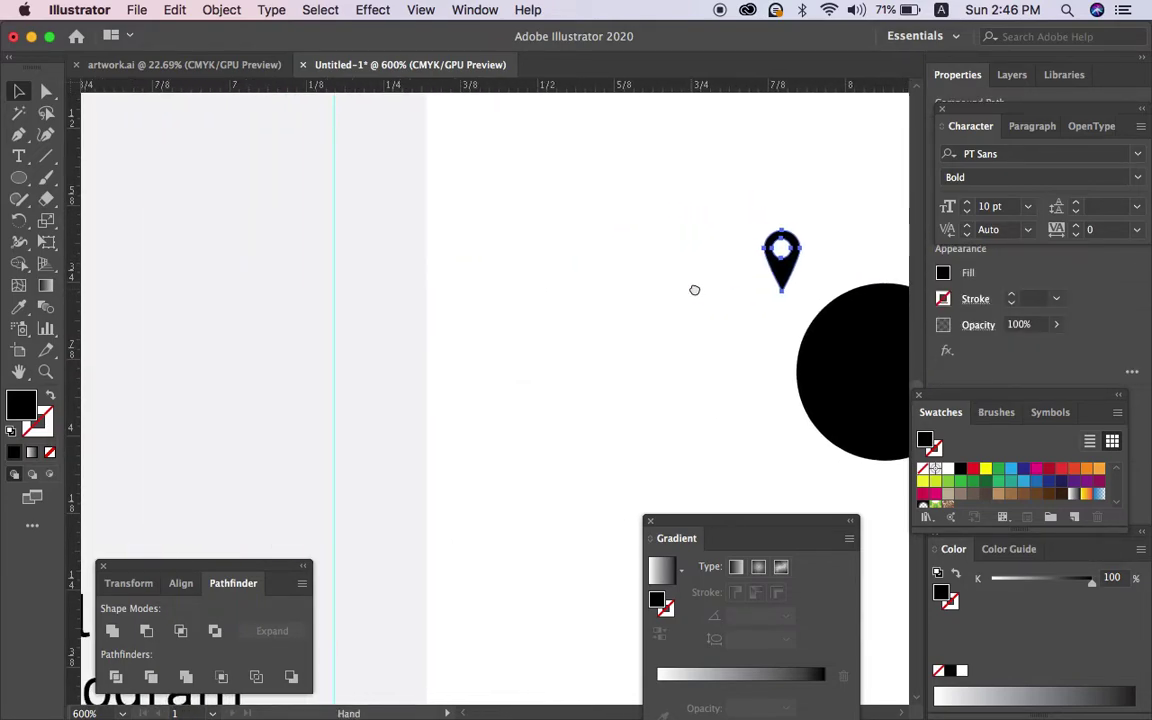
pyautogui.hscroll(4, 676, 327)
pyautogui.hotkey('ctrl', '-')
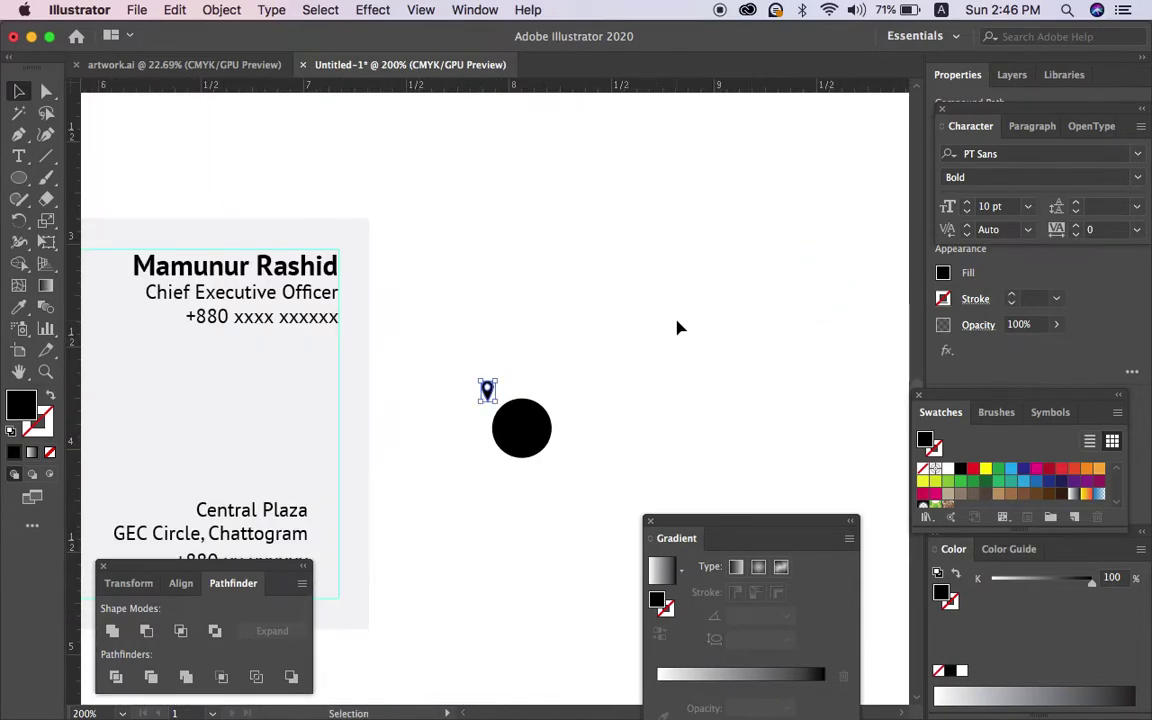
pyautogui.moveTo(486, 393)
pyautogui.mouseDown()
pyautogui.moveTo(545, 332)
pyautogui.moveTo(386, 455)
pyautogui.moveTo(381, 447)
pyautogui.mouseUp()
pyautogui.moveTo(488, 465)
pyautogui.mouseDown()
pyautogui.moveTo(470, 324)
pyautogui.moveTo(620, 343)
pyautogui.mouseUp()
pyautogui.moveTo(488, 336); pyautogui.dragTo(496, 338)
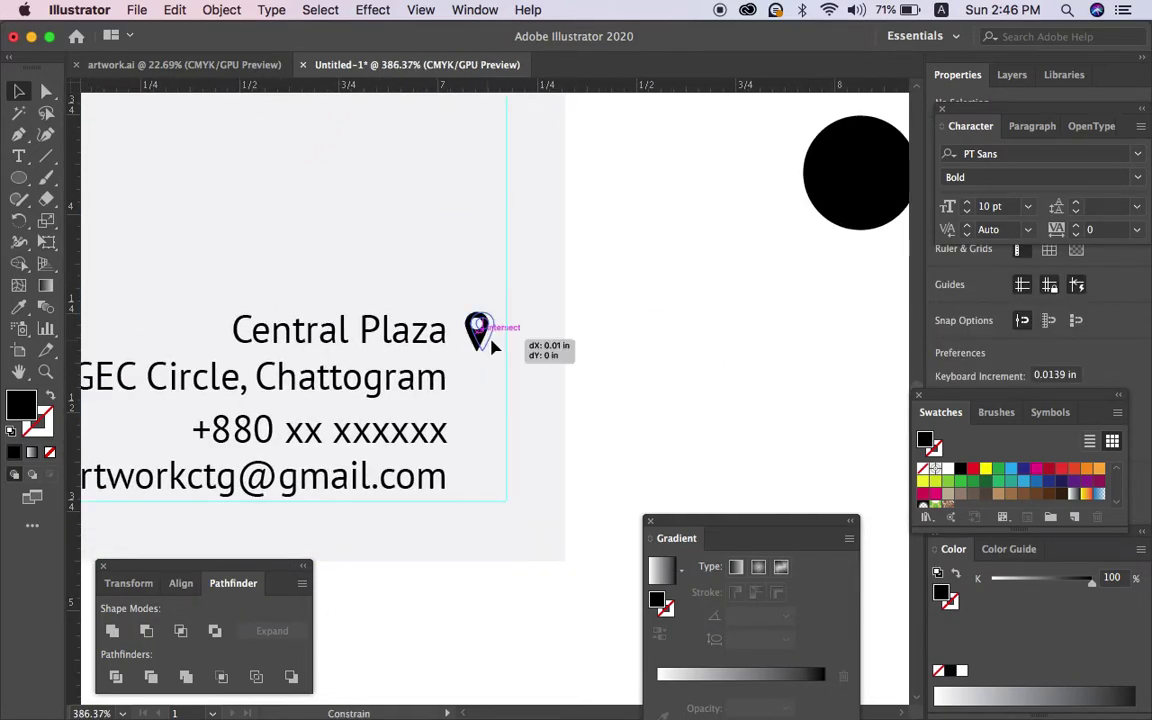
pyautogui.click(594, 347)
pyautogui.click(418, 392)
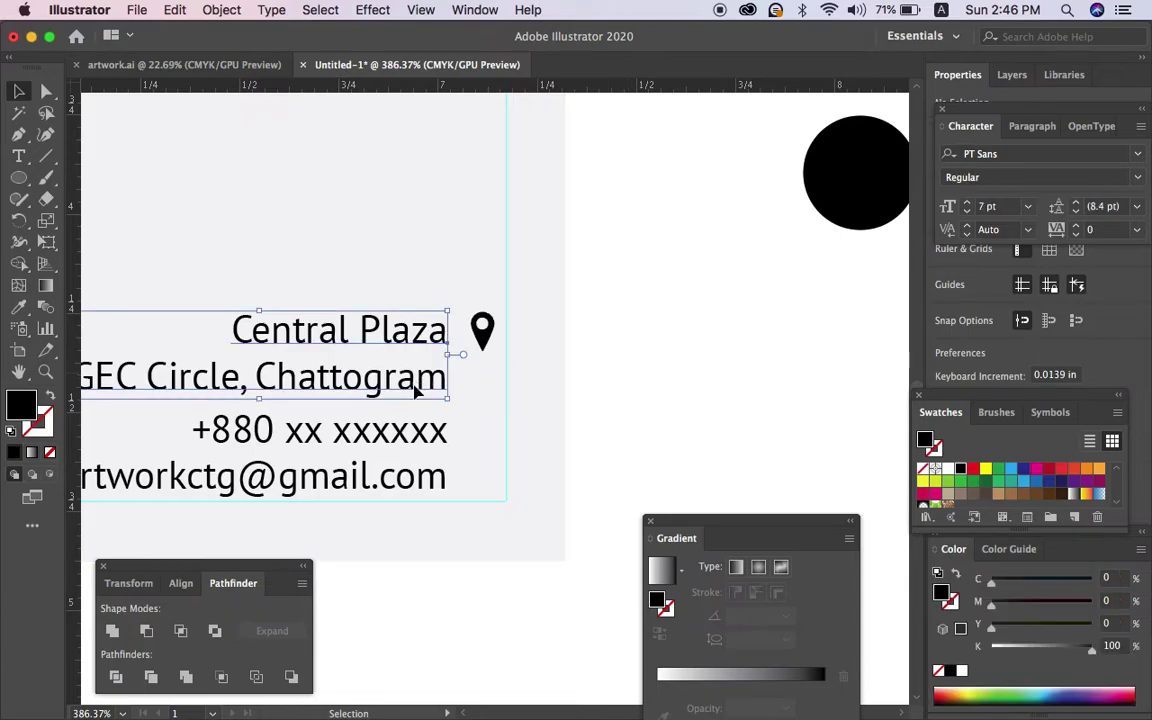
pyautogui.moveTo(418, 392); pyautogui.dragTo(818, 321)
pyautogui.tripleClick(800, 318)
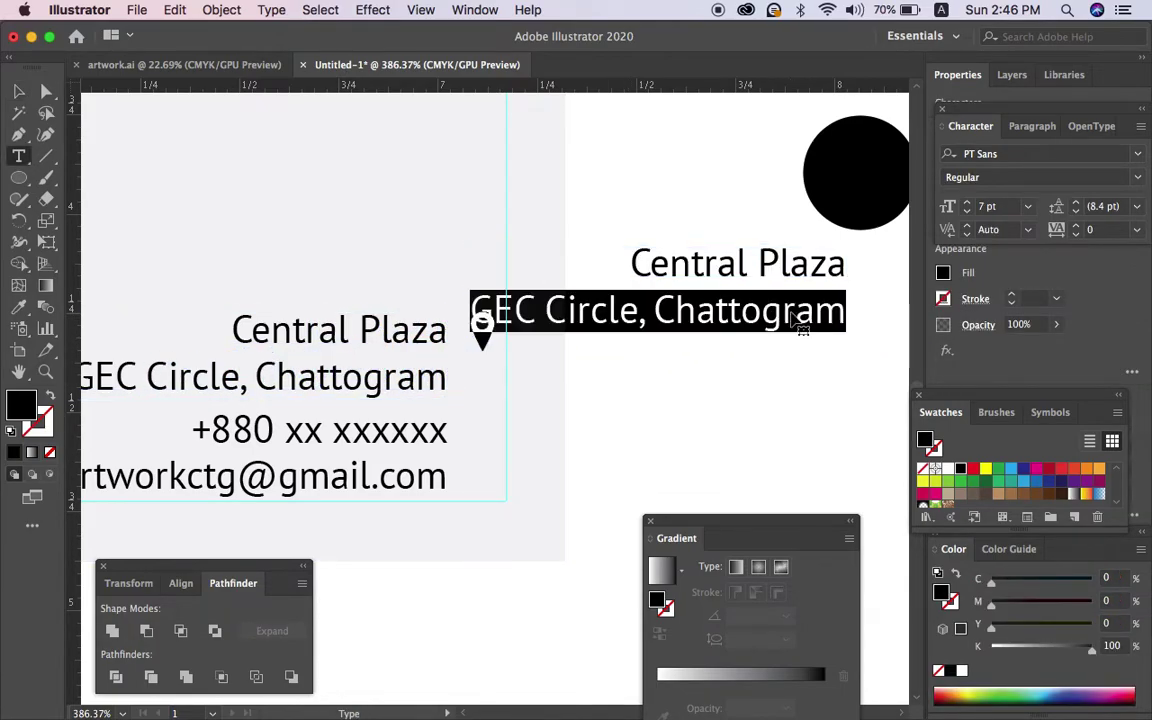
pyautogui.keyDown('shift'); pyautogui.click(635, 258); pyautogui.keyUp('shift')
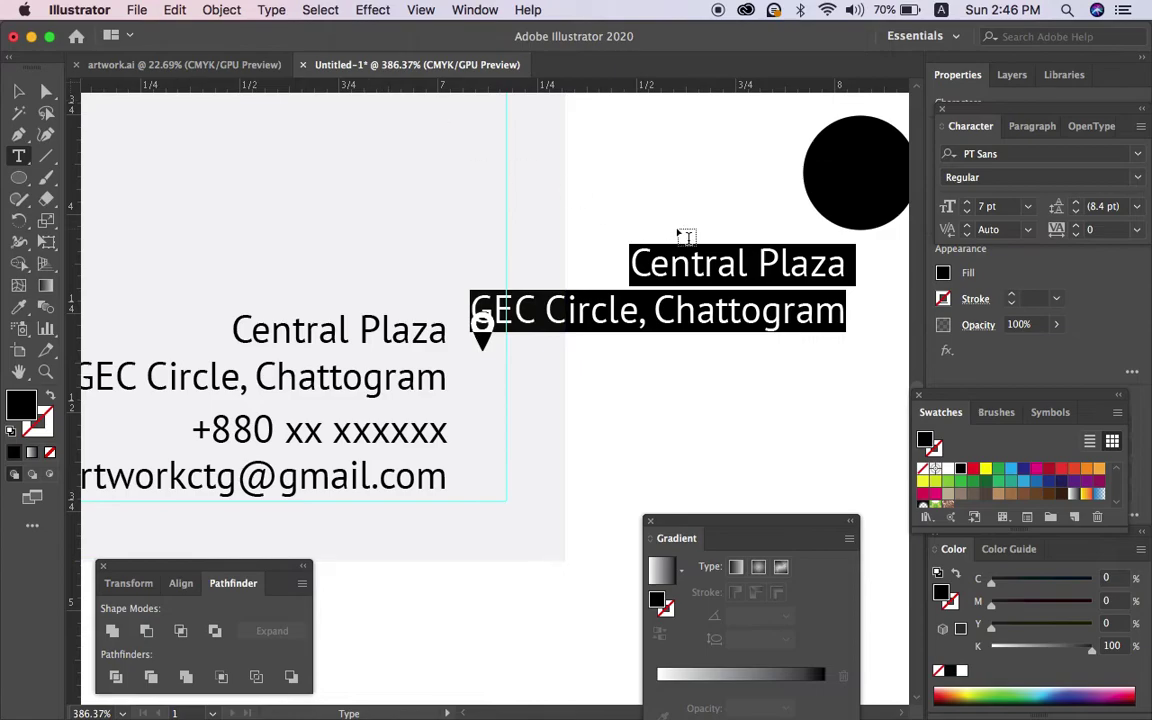
# With the Glyphs panel open, set the copied text's font to Symbol, then Webdings
pyautogui.click(221, 10)
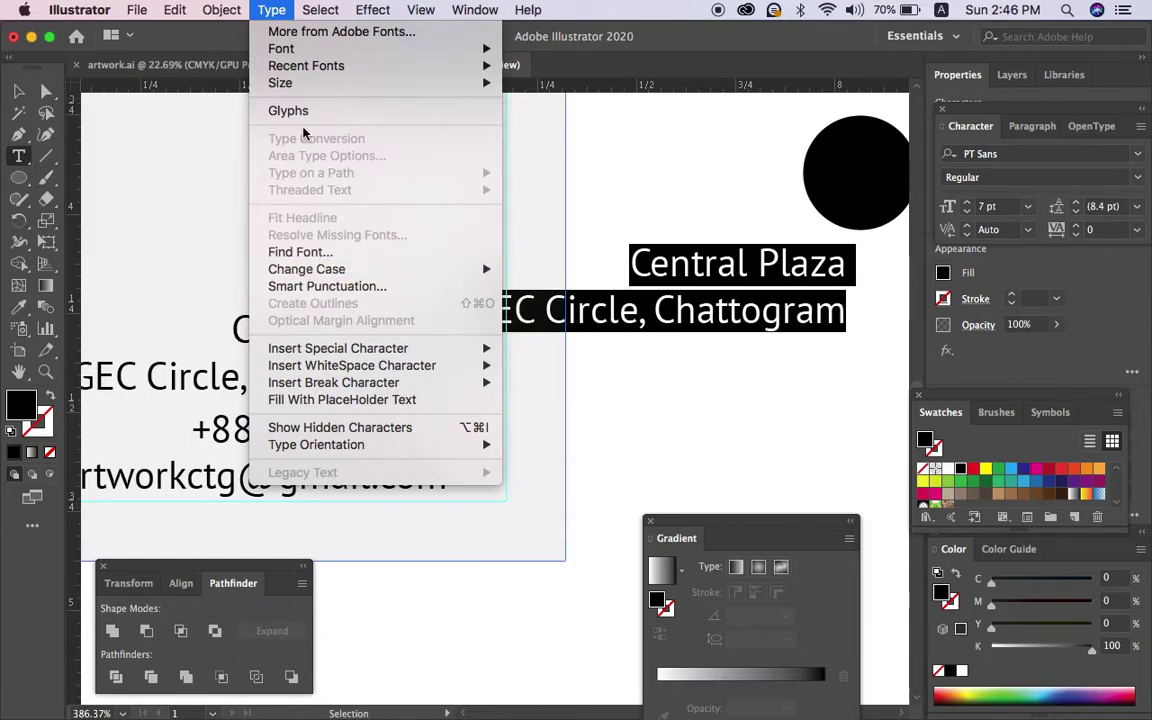
pyautogui.click(296, 111)
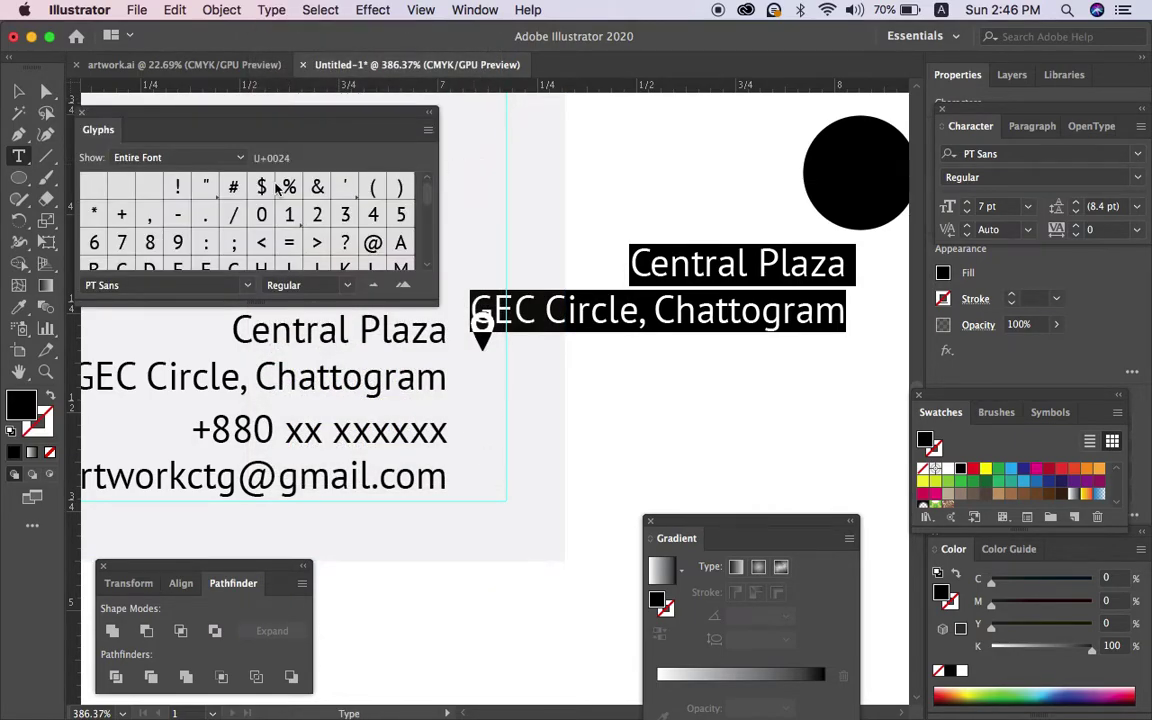
pyautogui.click(193, 160)
pyautogui.click(133, 287)
pyautogui.write('Symbol')
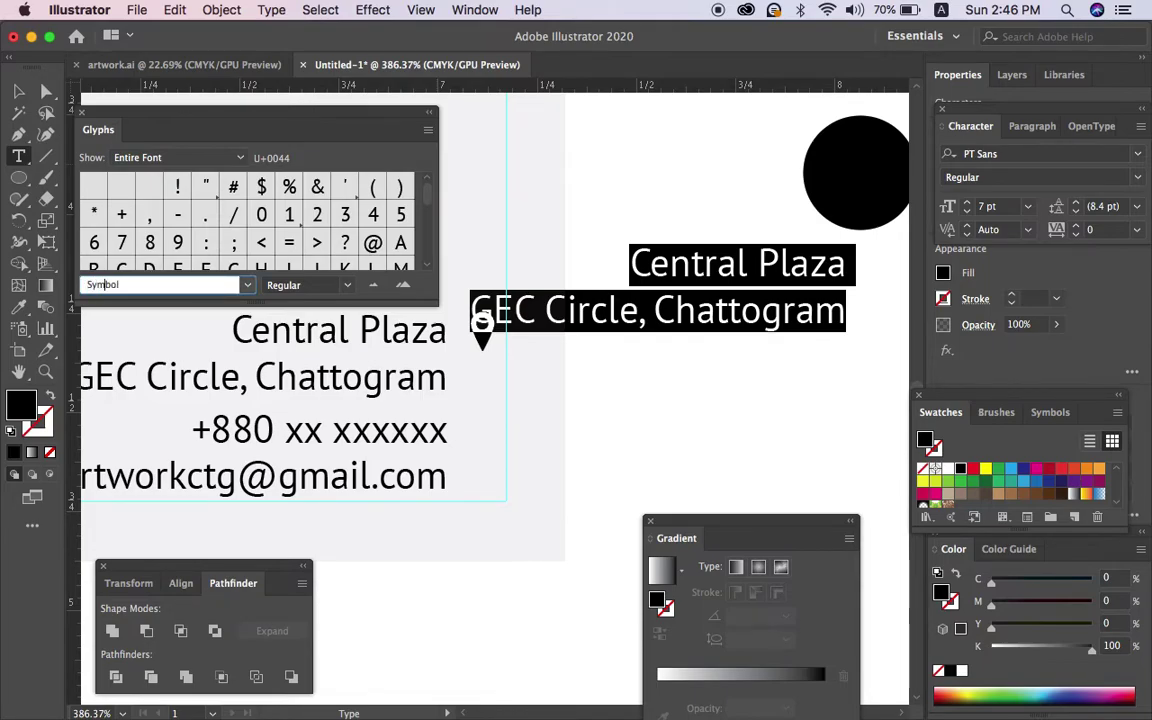
pyautogui.press('Return')
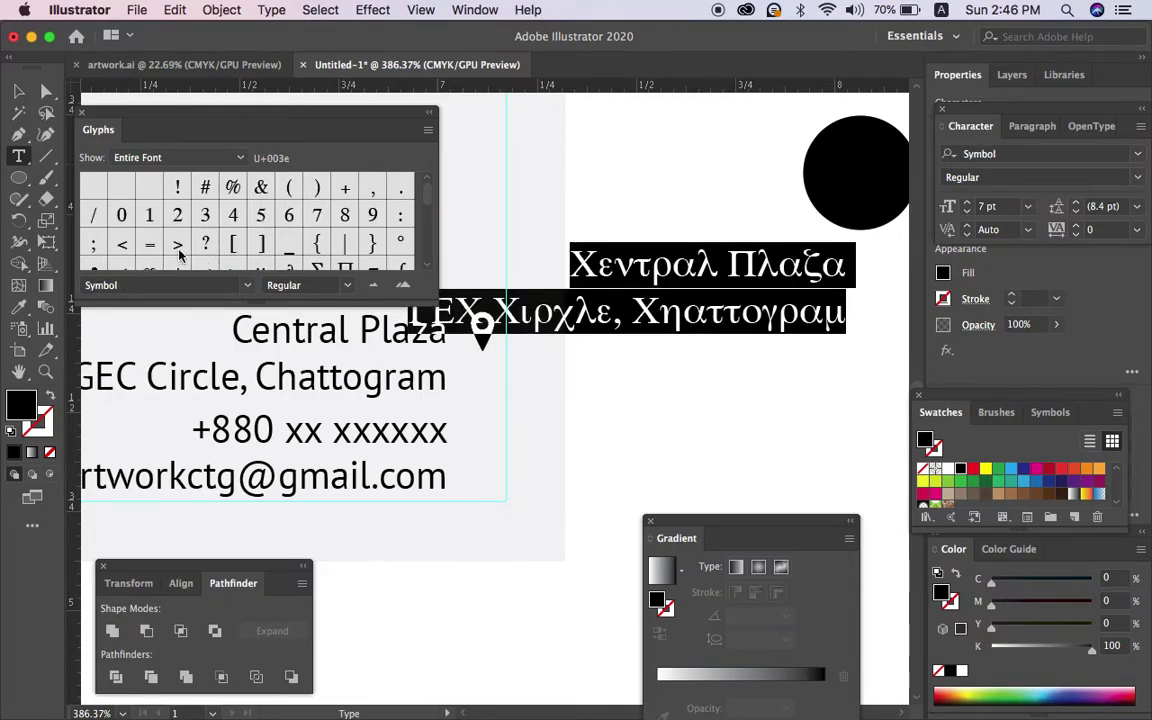
pyautogui.scroll(-10, 182, 253)
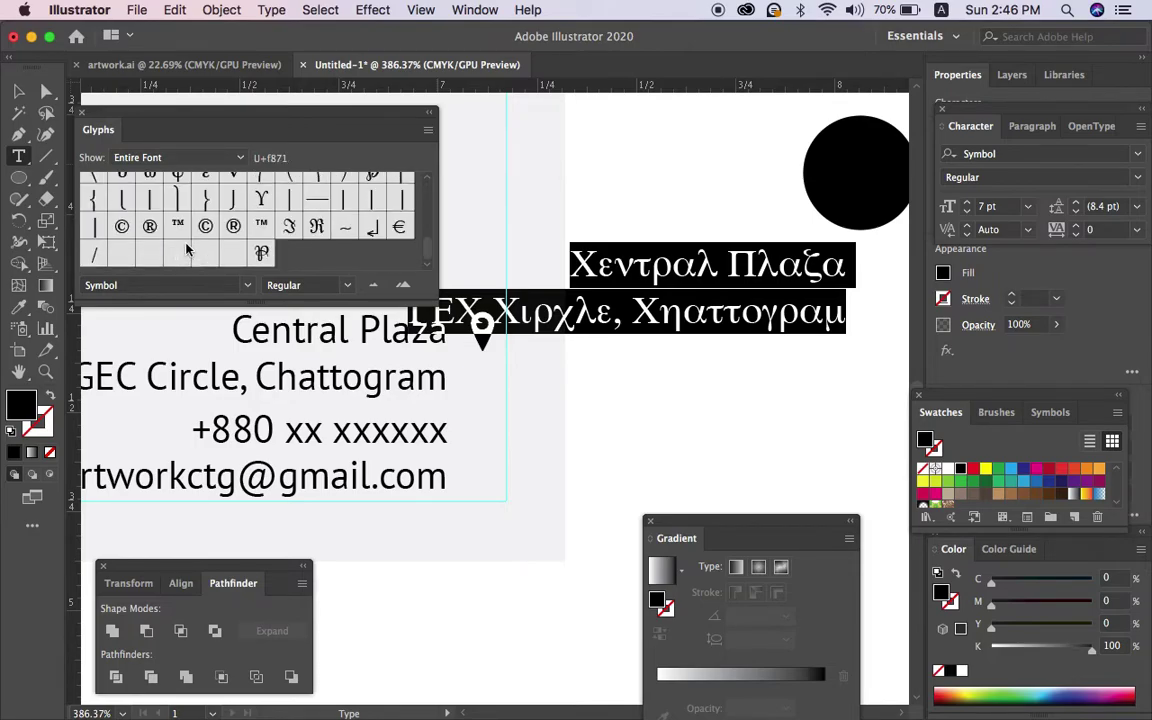
pyautogui.click(178, 157)
pyautogui.click(154, 190)
pyautogui.click(130, 285)
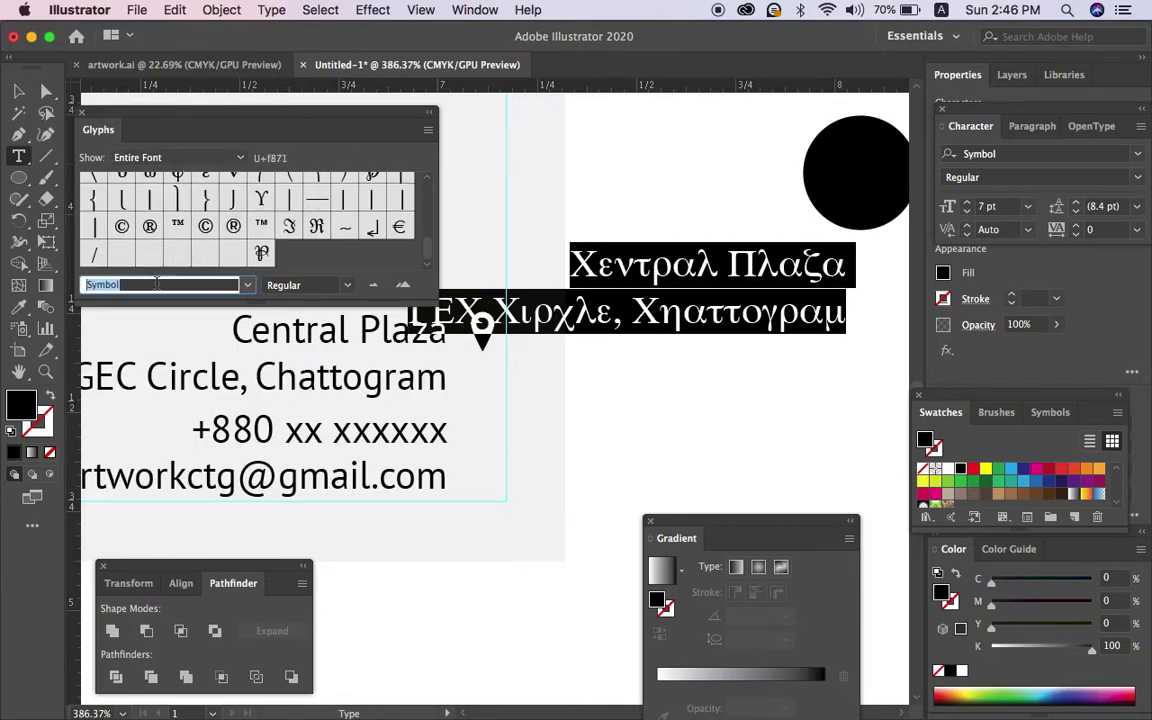
pyautogui.write('Webdings')
pyautogui.press('Return')
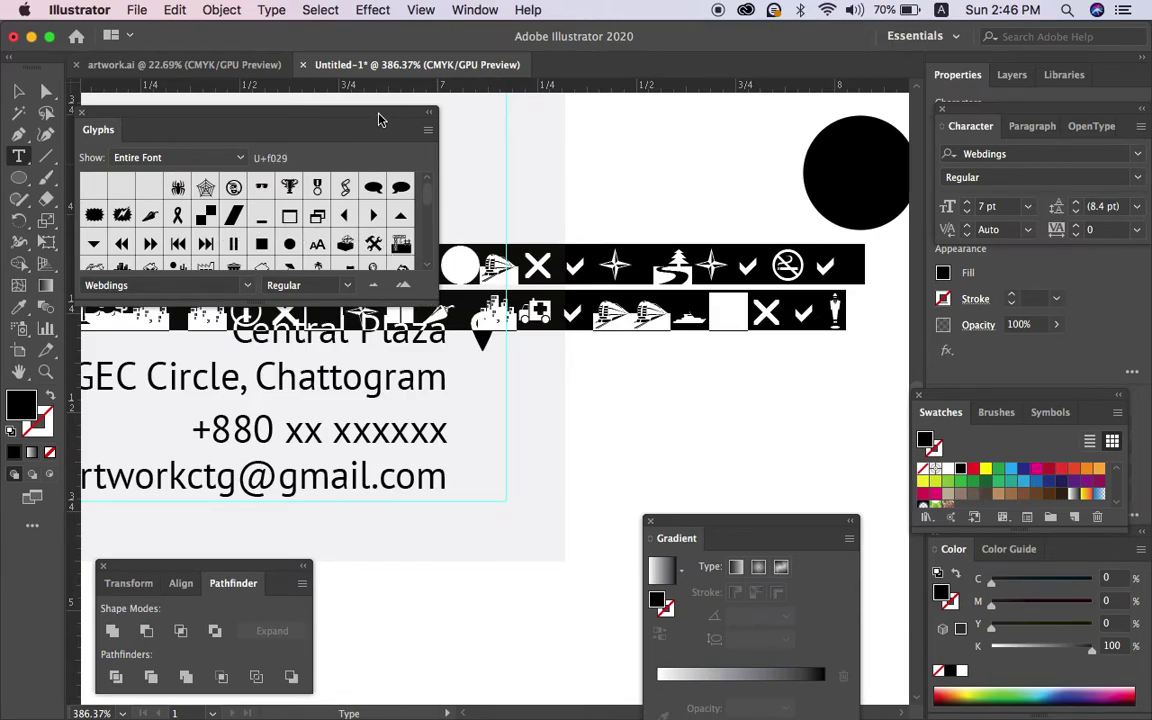
# Move and enlarge the Glyphs panel and browse its glyphs
pyautogui.moveTo(378, 120); pyautogui.dragTo(462, 122)
pyautogui.moveTo(517, 294); pyautogui.dragTo(602, 518)
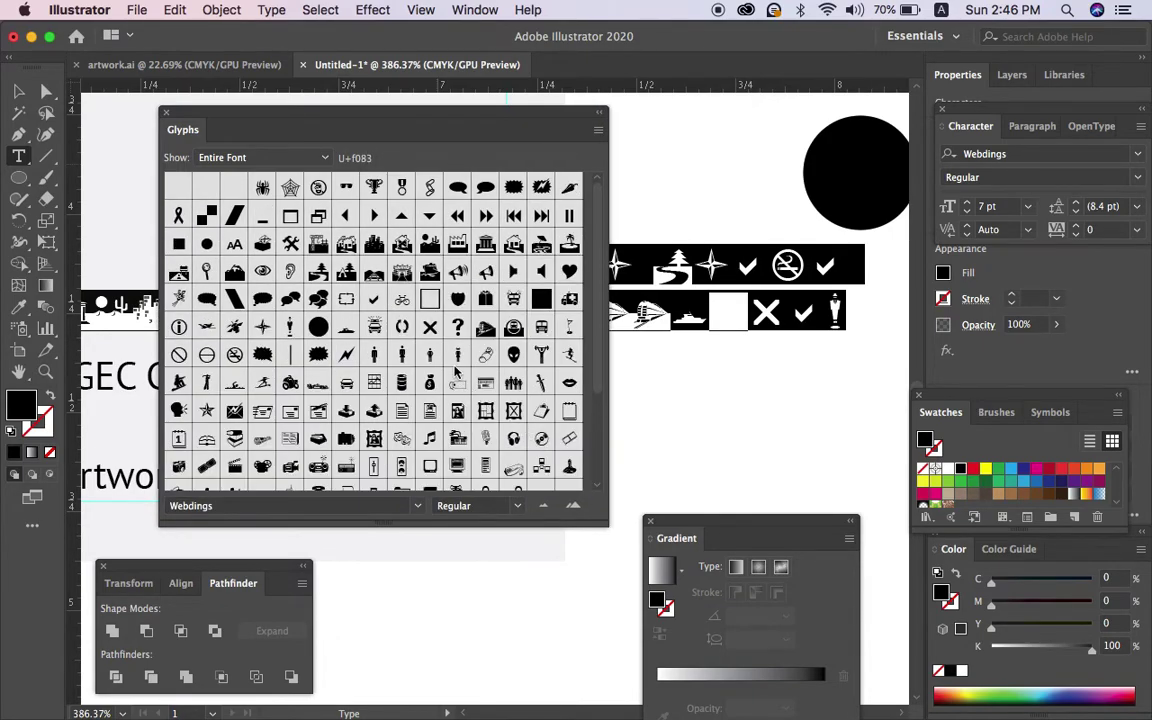
pyautogui.scroll(-1, 454, 368)
pyautogui.scroll(-3, 454, 369)
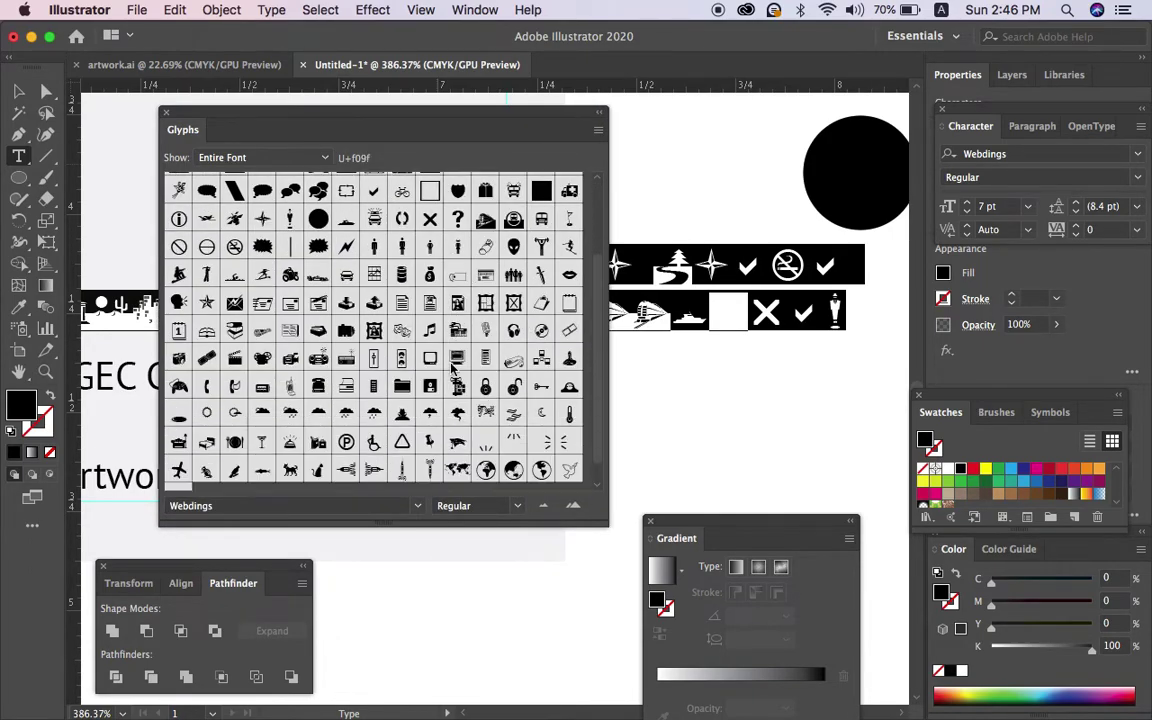
pyautogui.scroll(-1, 454, 370)
pyautogui.scroll(2, 447, 370)
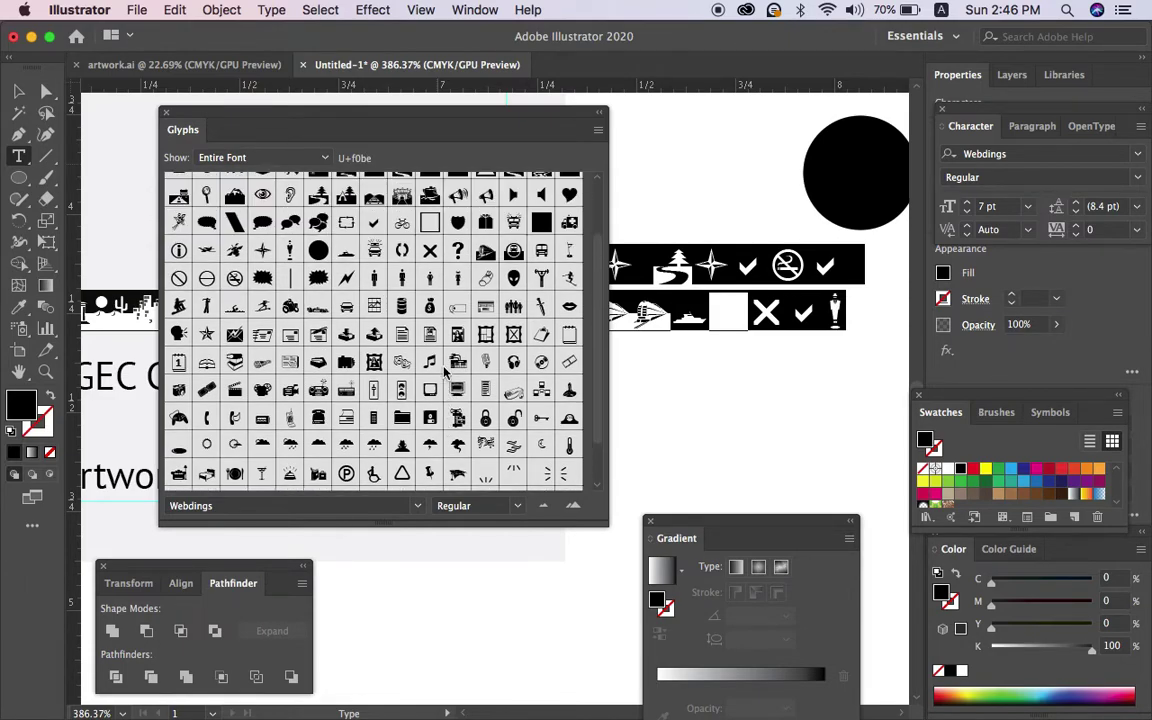
pyautogui.scroll(1, 447, 371)
pyautogui.scroll(1, 447, 372)
pyautogui.scroll(1, 447, 373)
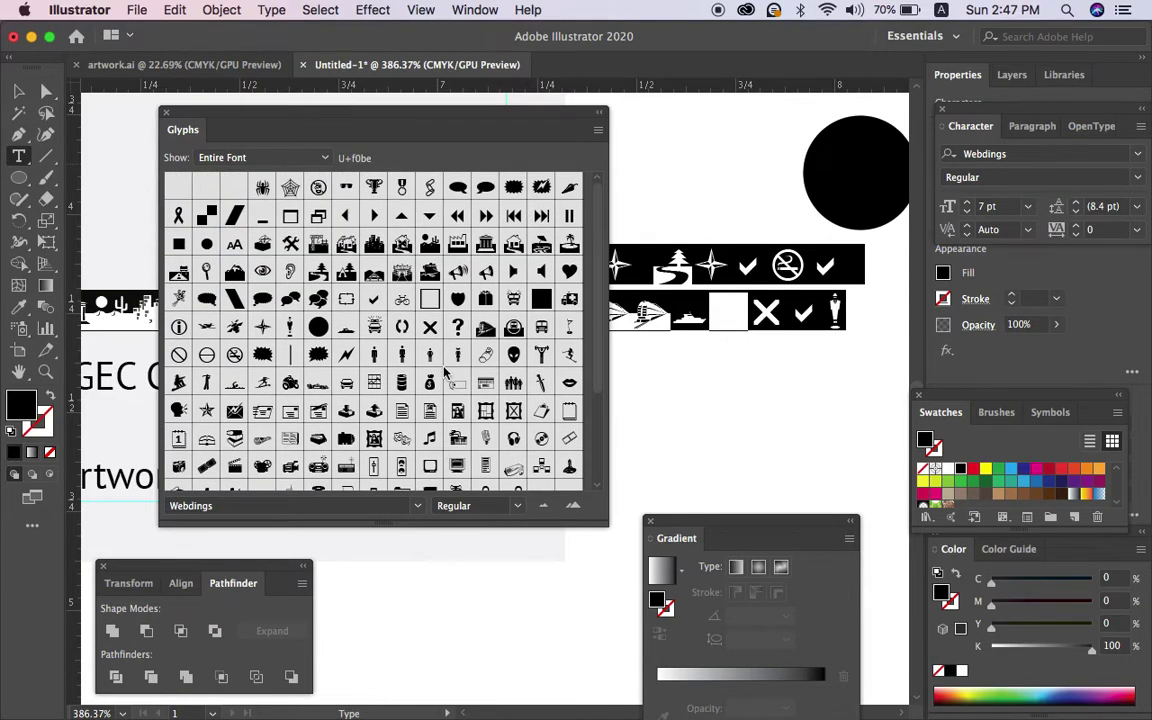
# Replace the copied text with Wingdings 2 desk telephone and handset glyphs
pyautogui.click(418, 507)
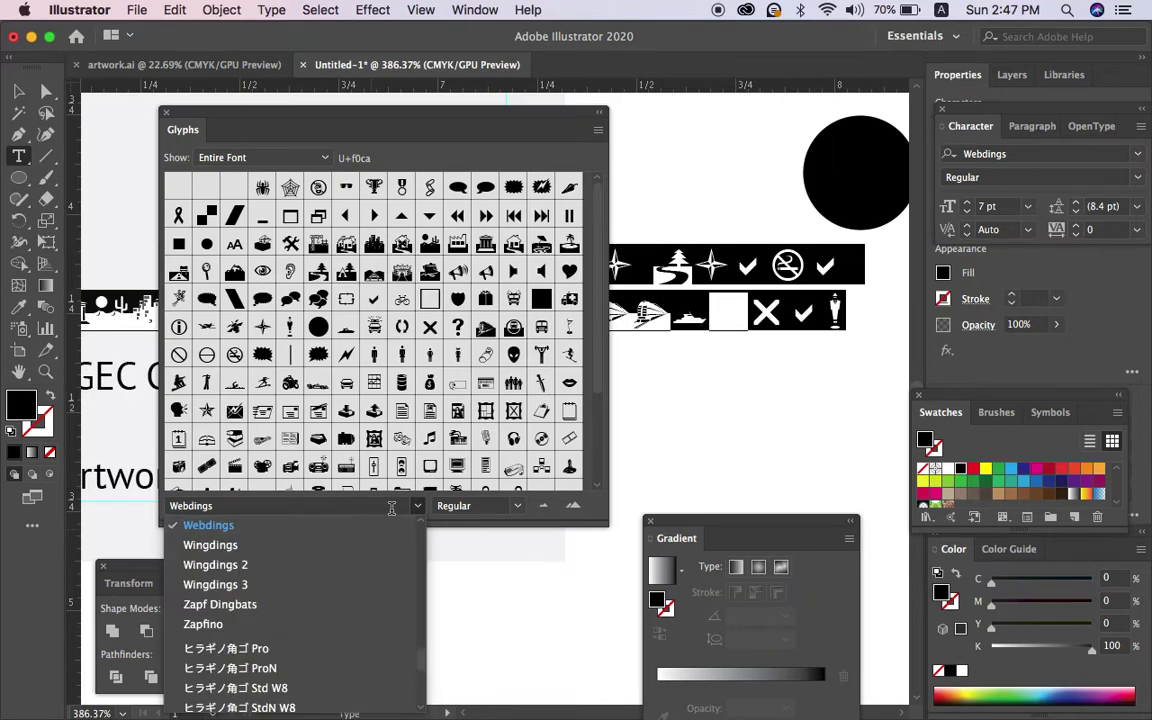
pyautogui.click(308, 564)
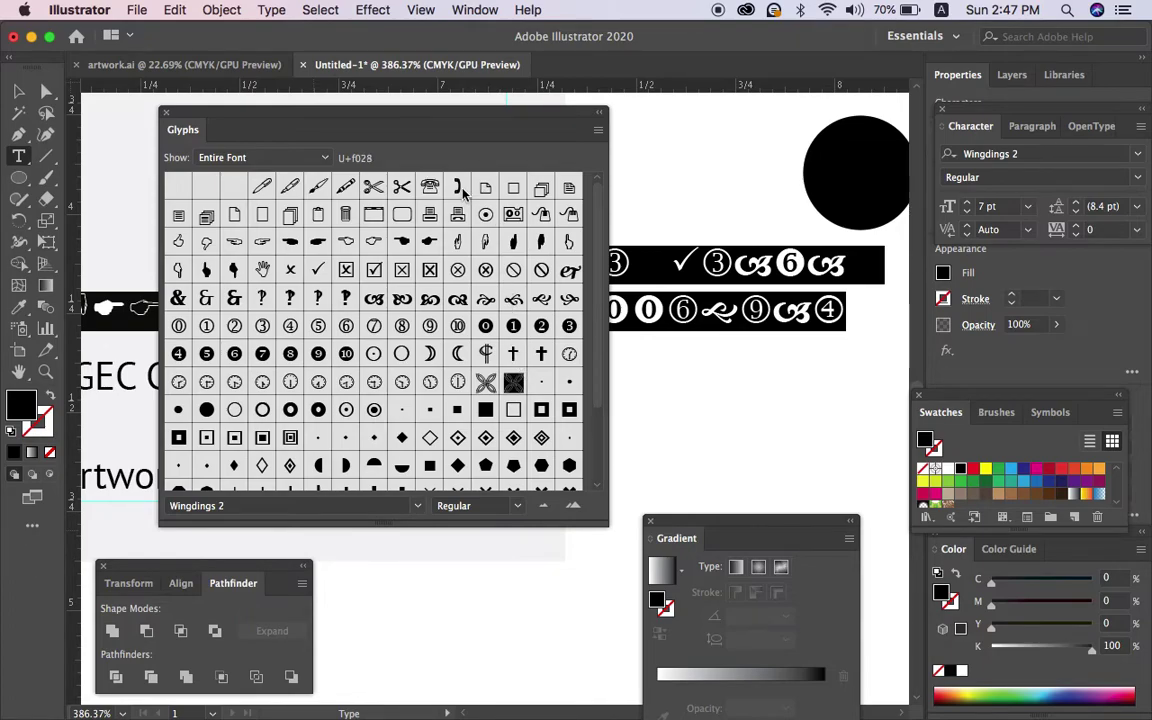
pyautogui.doubleClick(430, 188)
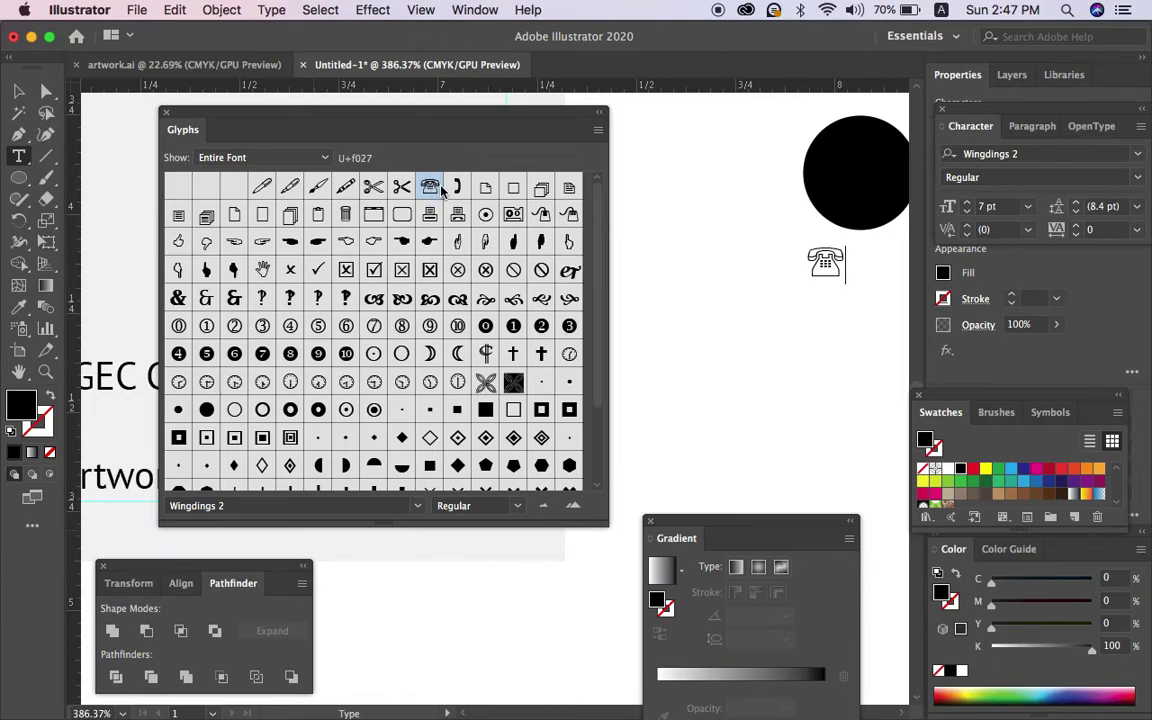
pyautogui.doubleClick(456, 188)
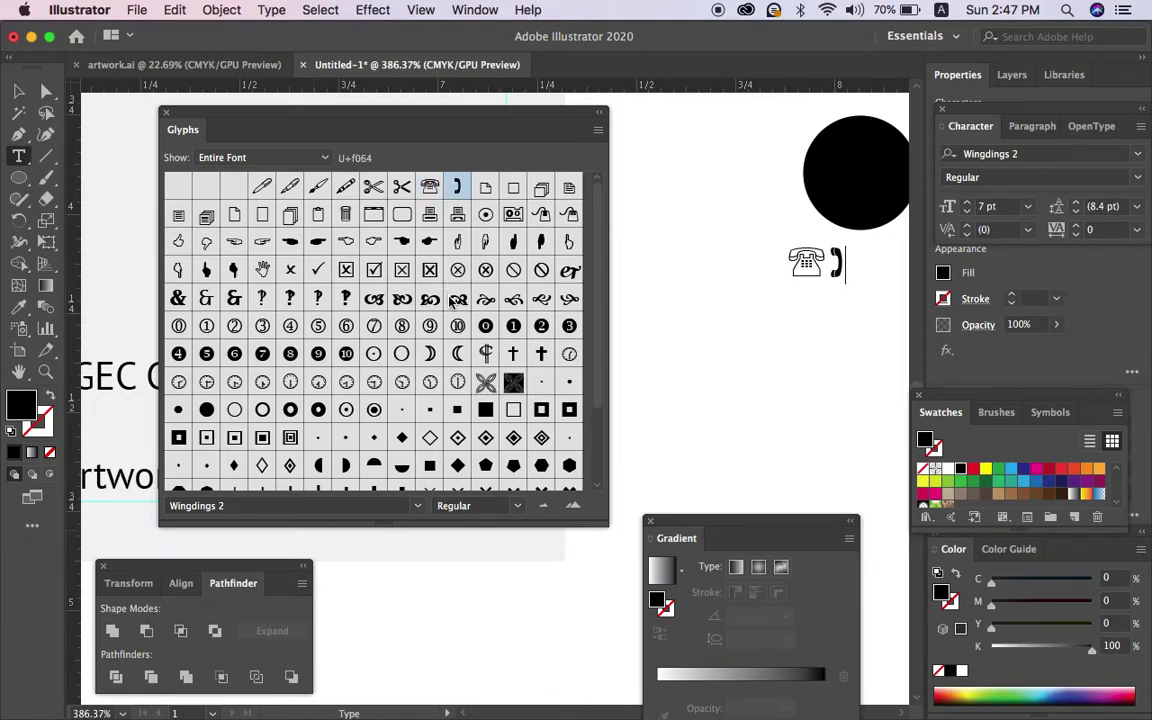
pyautogui.scroll(-1, 452, 301)
pyautogui.scroll(-1, 450, 304)
pyautogui.scroll(-1, 447, 308)
pyautogui.scroll(-1, 443, 313)
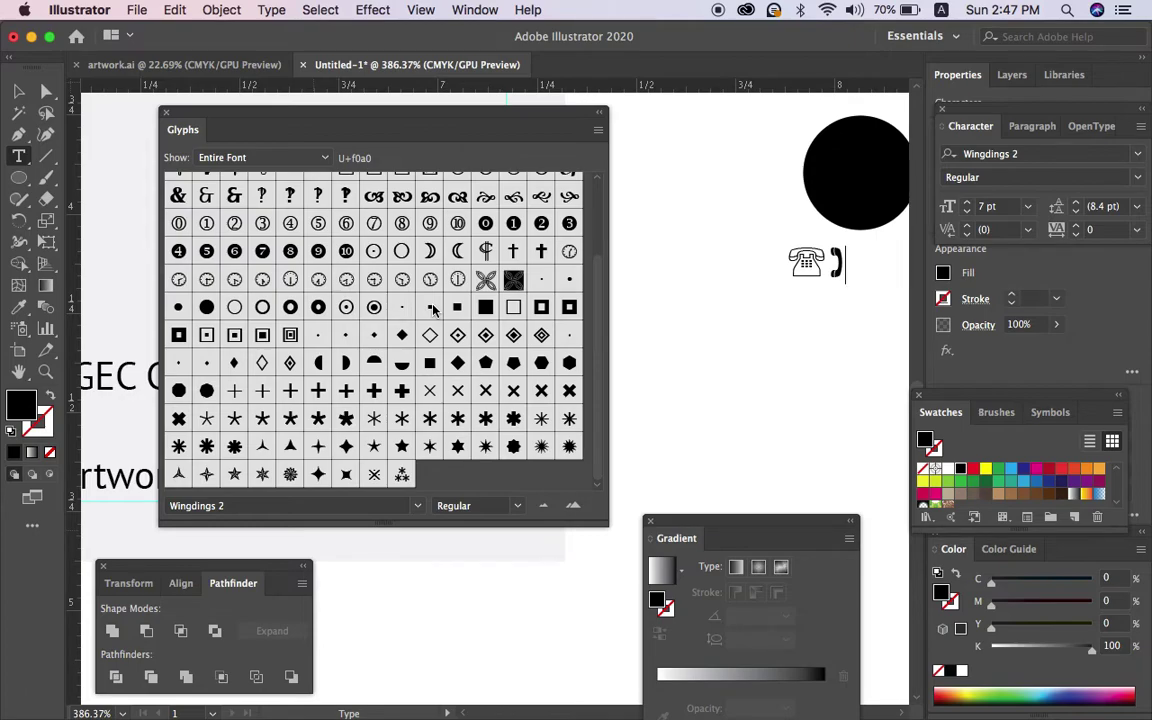
# Close the Glyphs panel and delete the desk telephone glyph, keeping only the handset
pyautogui.click(166, 113)
pyautogui.press('Escape')
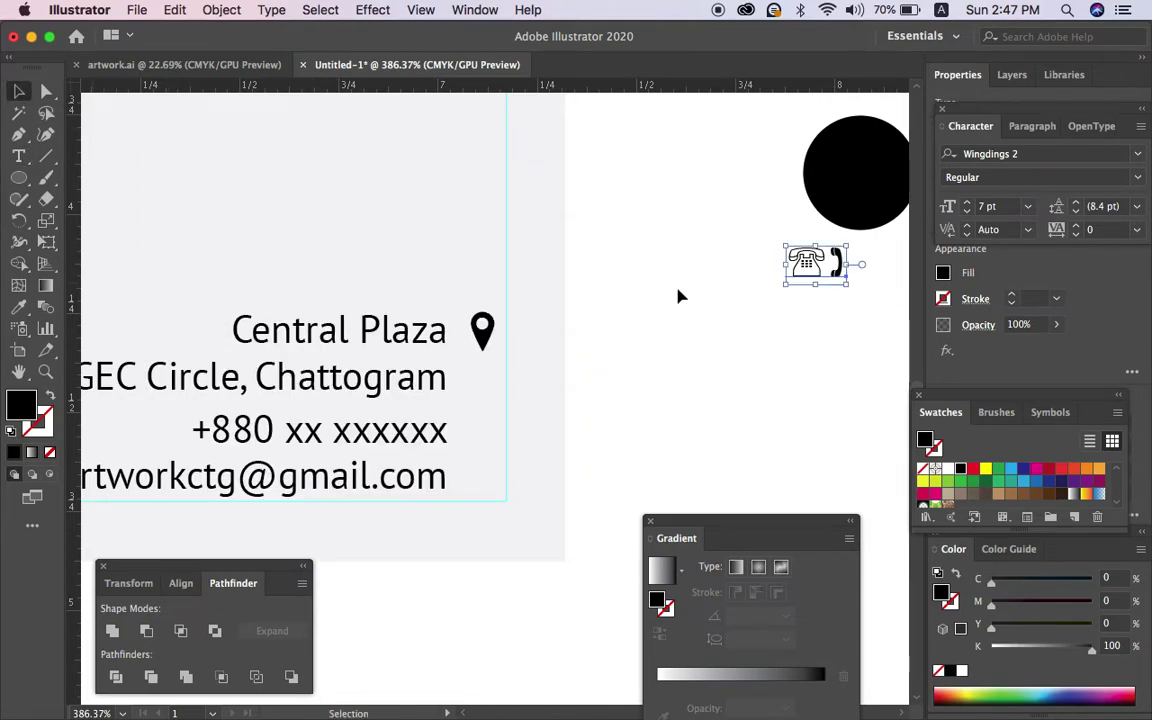
pyautogui.press('t')
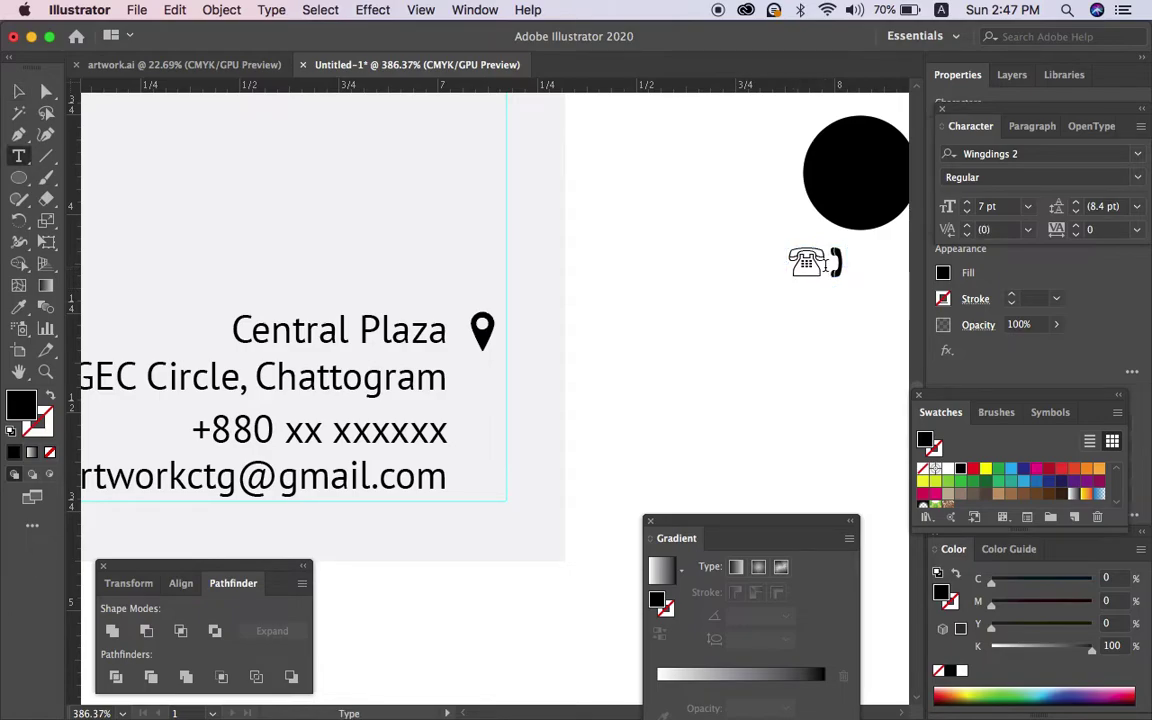
pyautogui.moveTo(826, 262); pyautogui.dragTo(746, 257)
pyautogui.press('BackSpace')
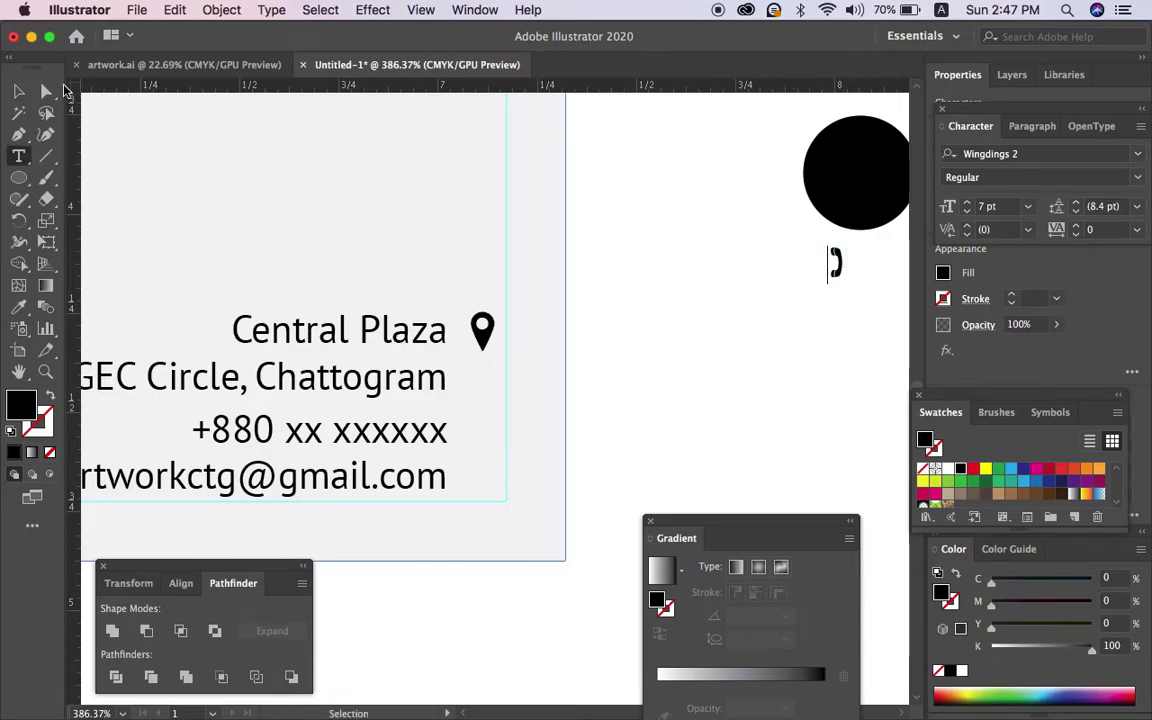
pyautogui.click(18, 91)
# Move the tilted handset glyph beside the +880 phone number and align it with that line
pyautogui.click(836, 262)
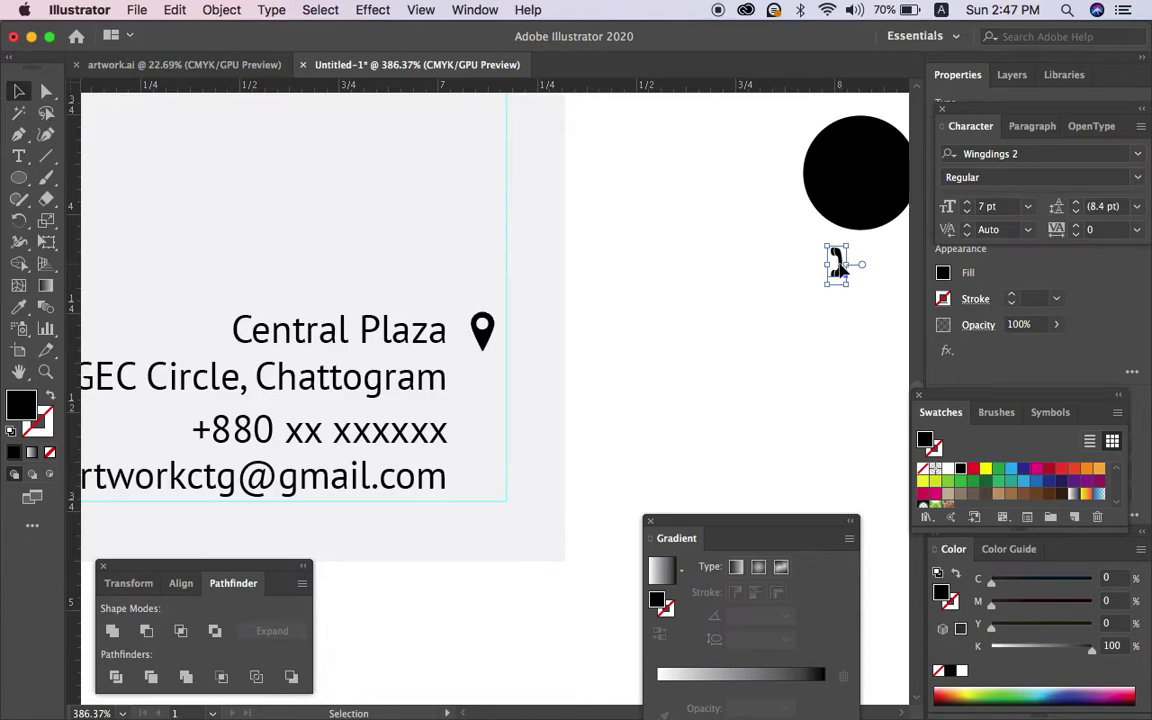
pyautogui.moveTo(838, 268)
pyautogui.mouseDown()
pyautogui.moveTo(485, 437)
pyautogui.moveTo(489, 402)
pyautogui.mouseUp()
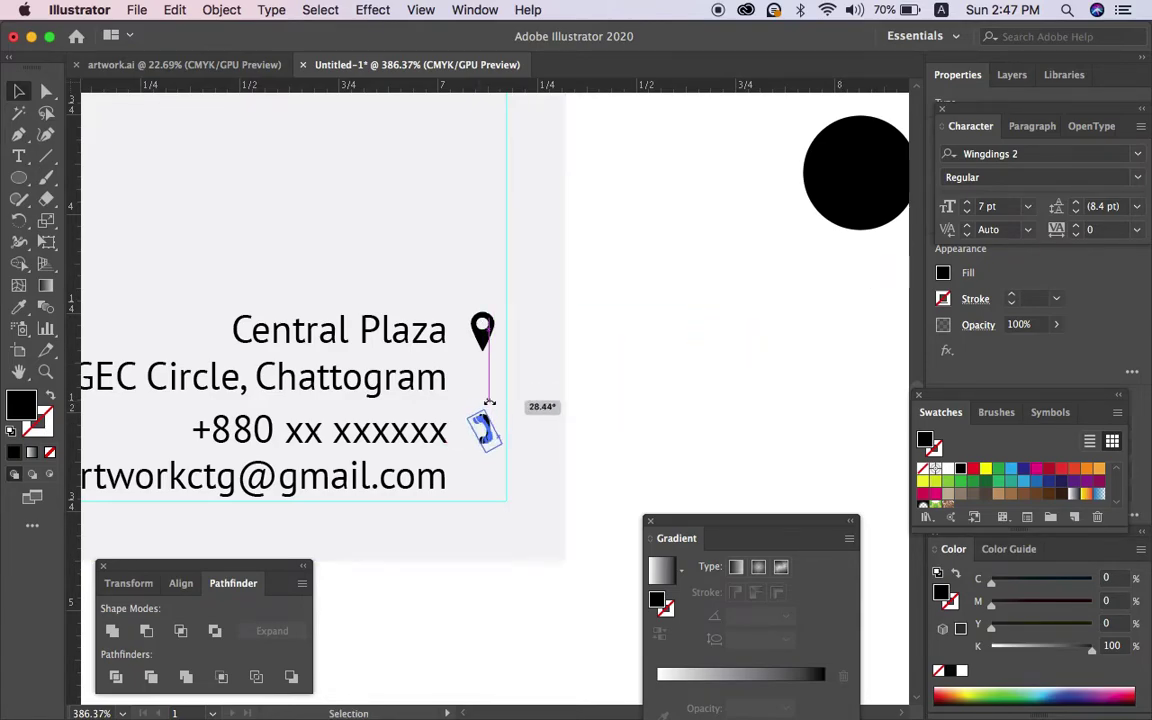
pyautogui.click(704, 398)
pyautogui.hscroll(-2, 727, 400)
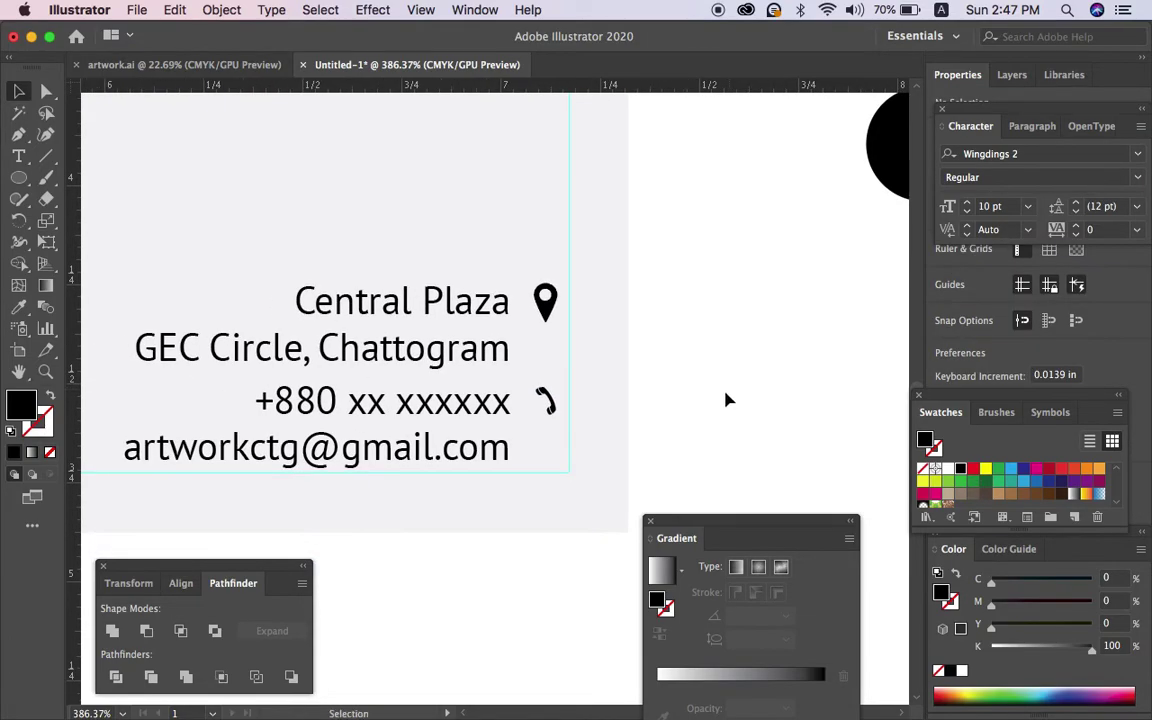
pyautogui.click(551, 408)
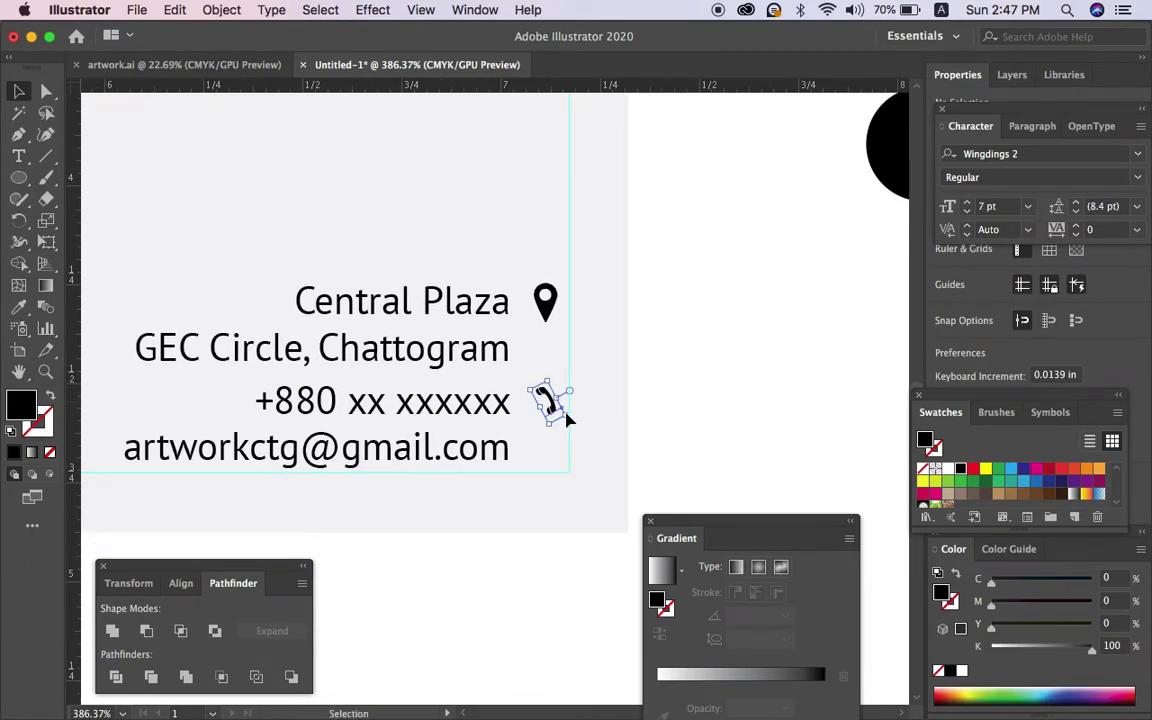
pyautogui.moveTo(558, 401); pyautogui.dragTo(568, 419)
# Move the Central Plaza address lines and location pin up together
pyautogui.click(545, 305)
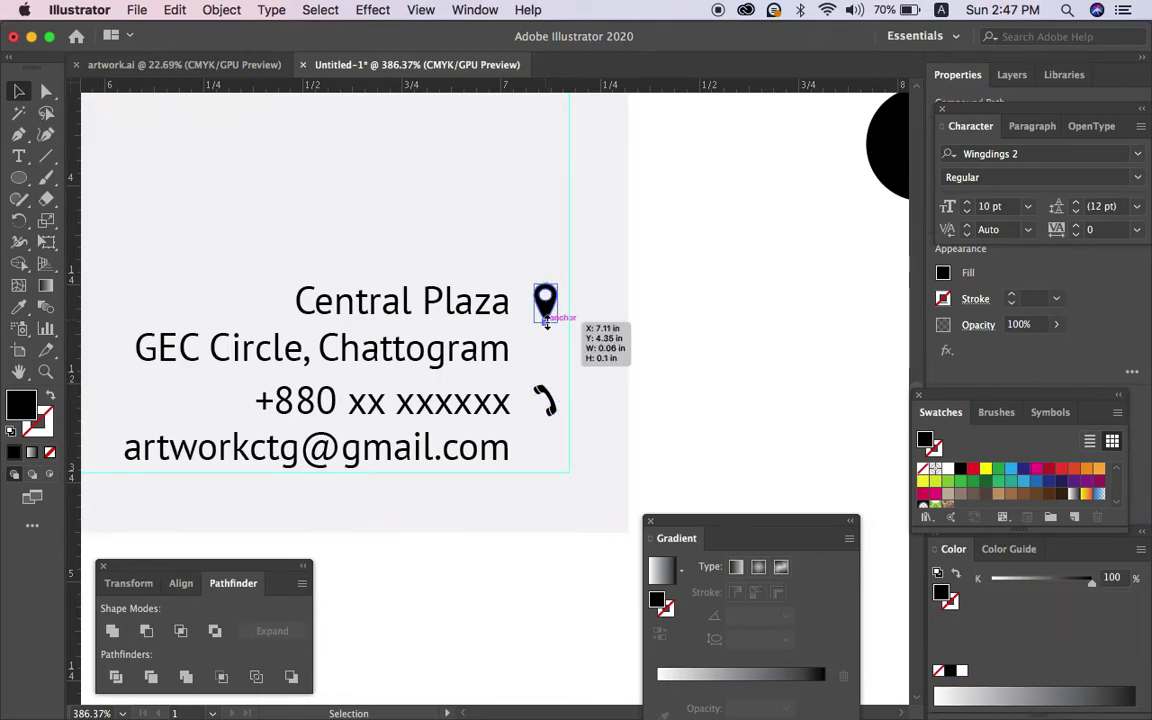
pyautogui.click(546, 320)
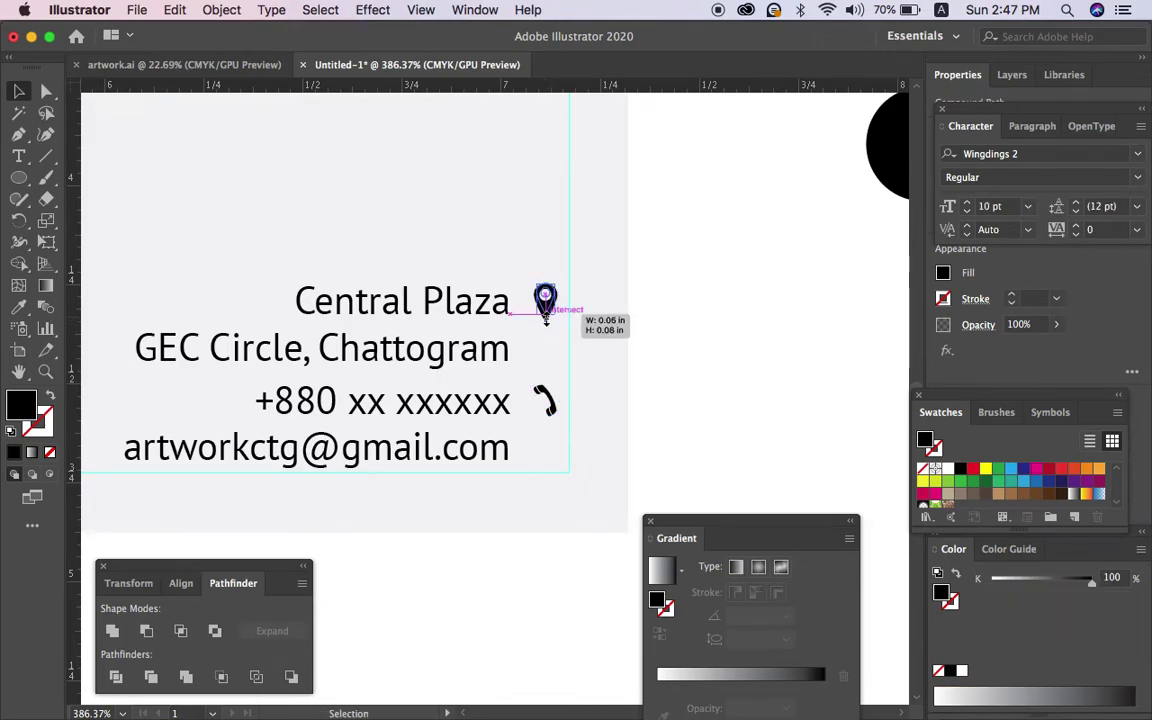
pyautogui.click(653, 334)
pyautogui.moveTo(722, 375)
pyautogui.mouseDown()
pyautogui.moveTo(707, 320)
pyautogui.moveTo(737, 305)
pyautogui.mouseUp()
pyautogui.click(548, 244)
pyautogui.click(722, 301)
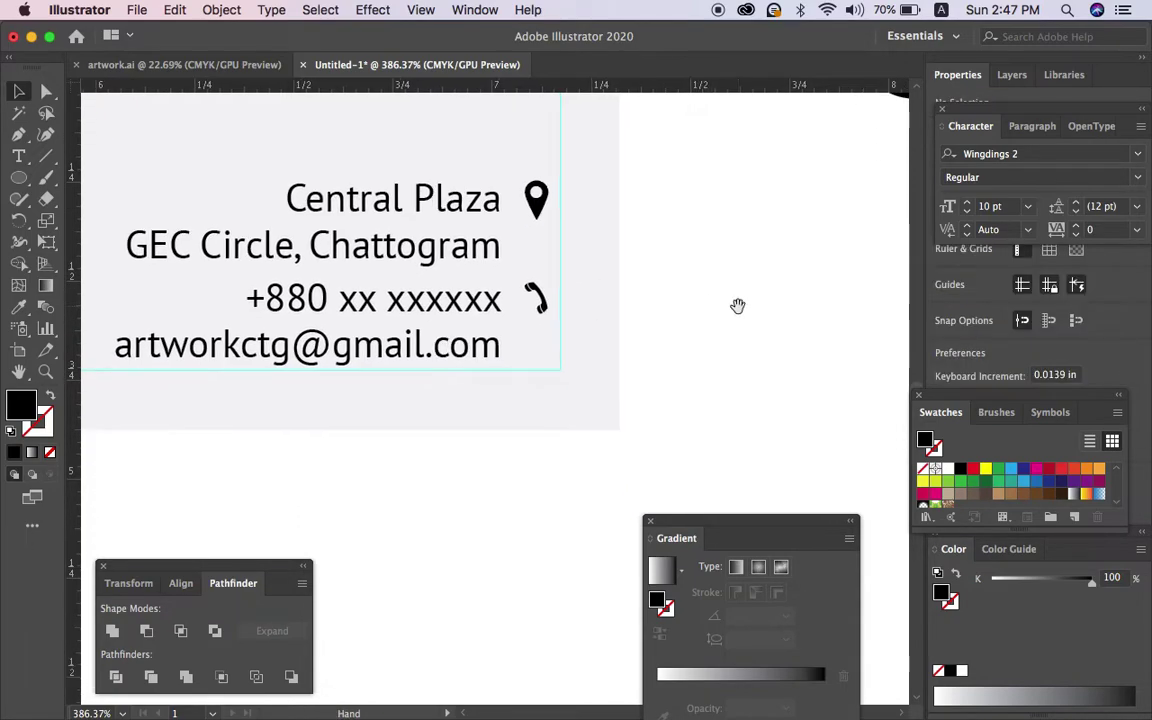
pyautogui.click(495, 335)
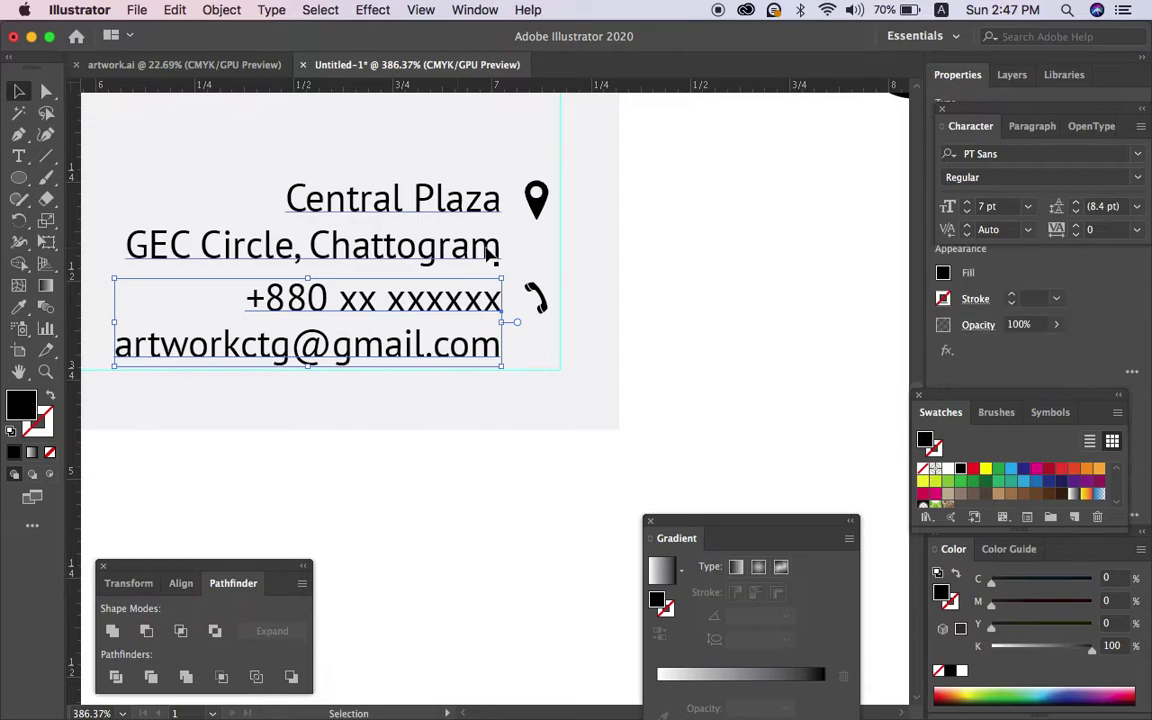
pyautogui.click(498, 245)
pyautogui.keyDown('shift'); pyautogui.click(537, 201); pyautogui.keyUp('shift')
pyautogui.moveTo(537, 201); pyautogui.dragTo(537, 184)
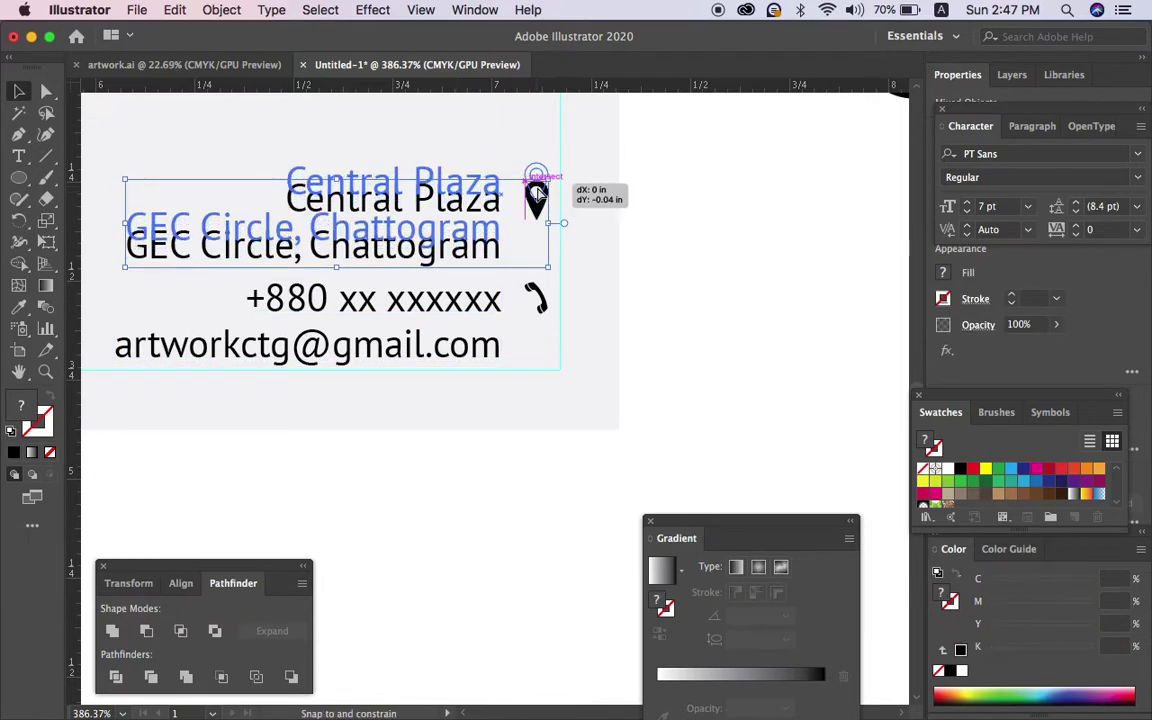
# Cut the email line out of the phone text and paste it as a separate line below
pyautogui.click(537, 308)
pyautogui.keyDown('shift'); pyautogui.click(488, 300); pyautogui.keyUp('shift')
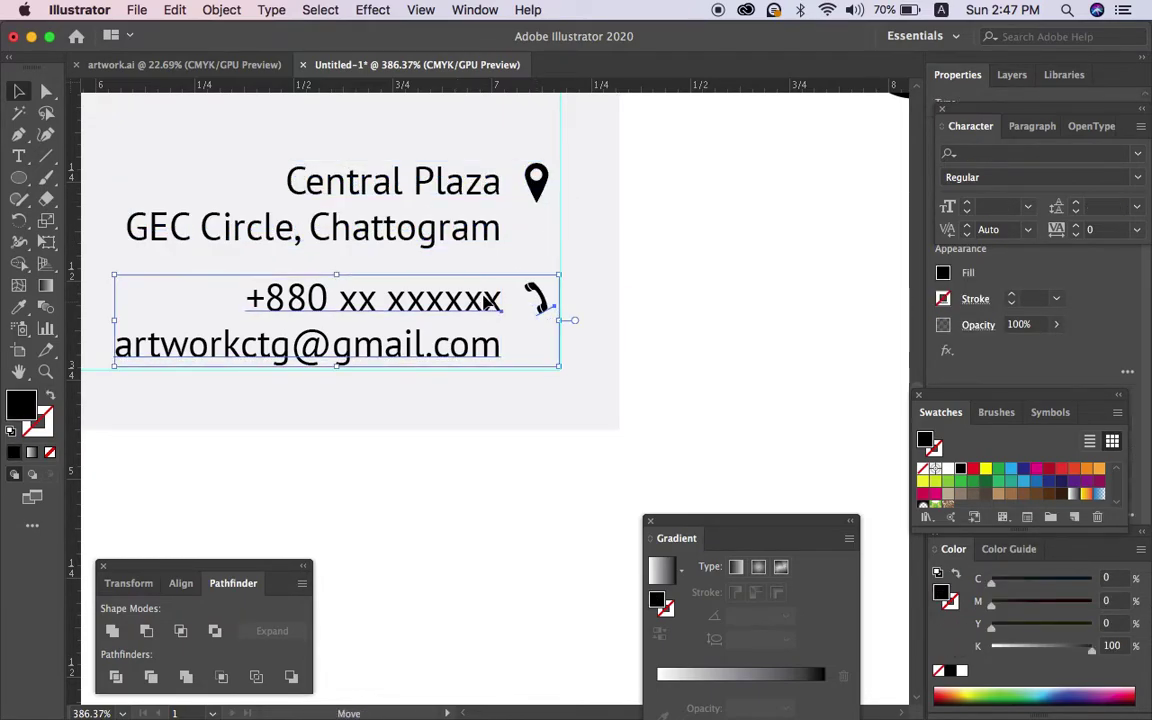
pyautogui.press('super+shift+a')
pyautogui.press('t')
pyautogui.tripleClick(476, 348)
pyautogui.press('super+c')
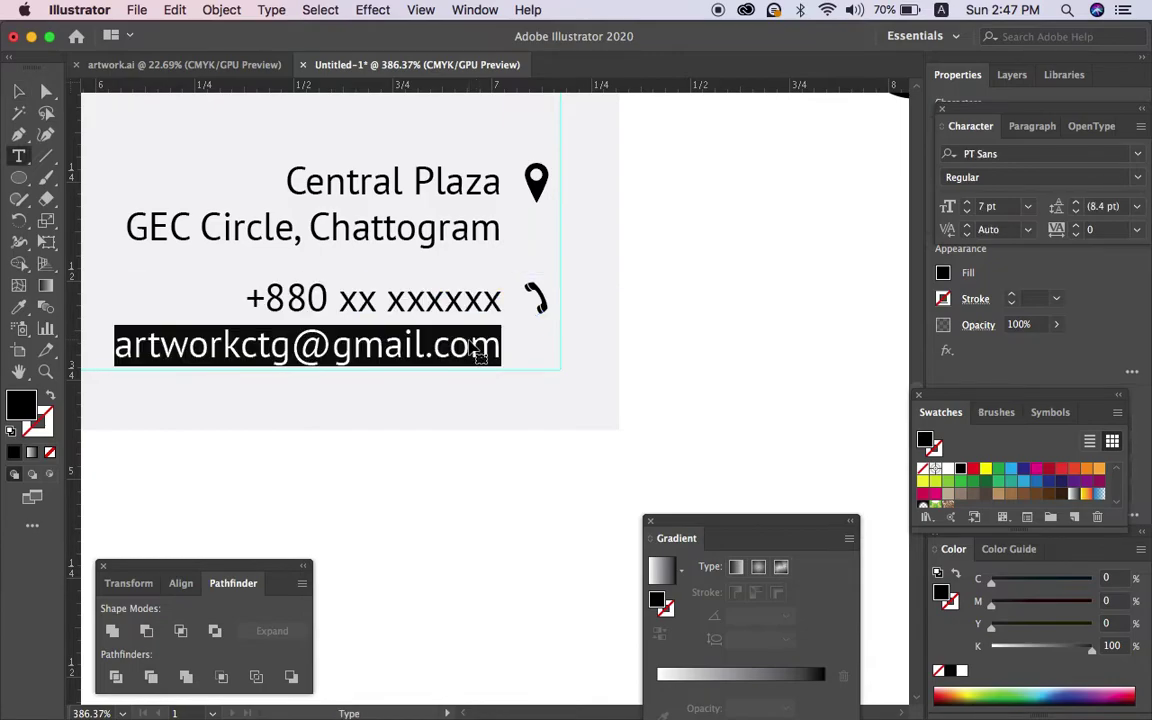
pyautogui.press('BackSpace')
pyautogui.press('BackSpace')
pyautogui.press('Escape')
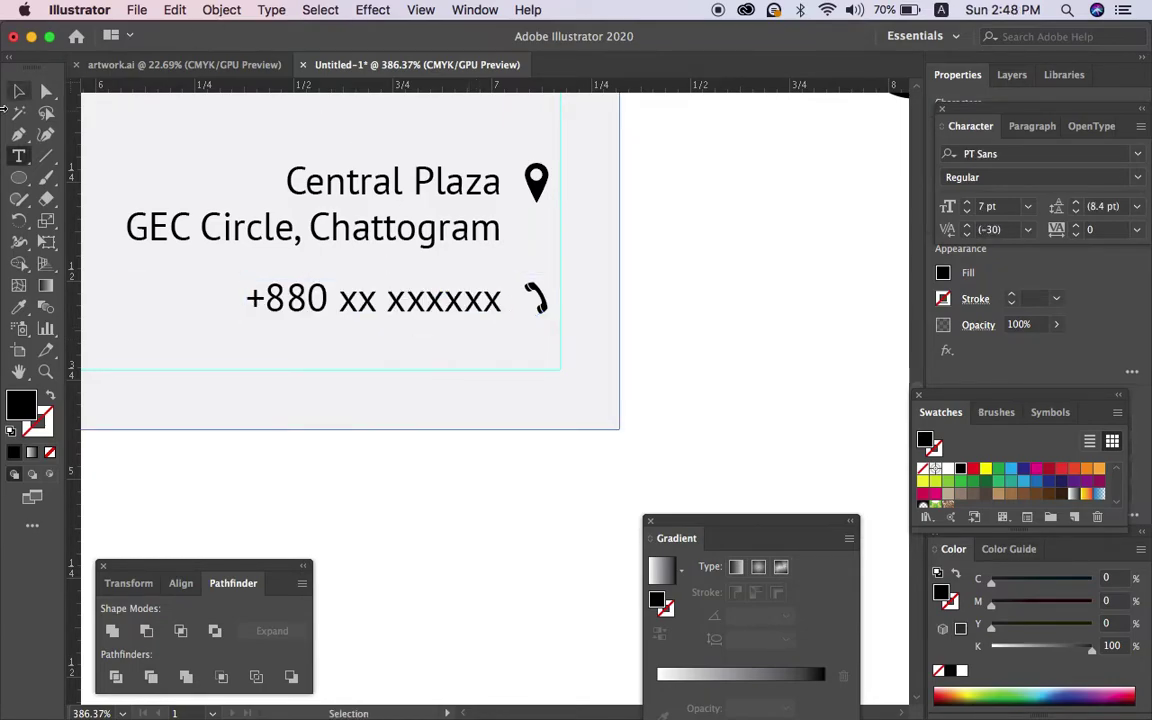
pyautogui.press('super+v')
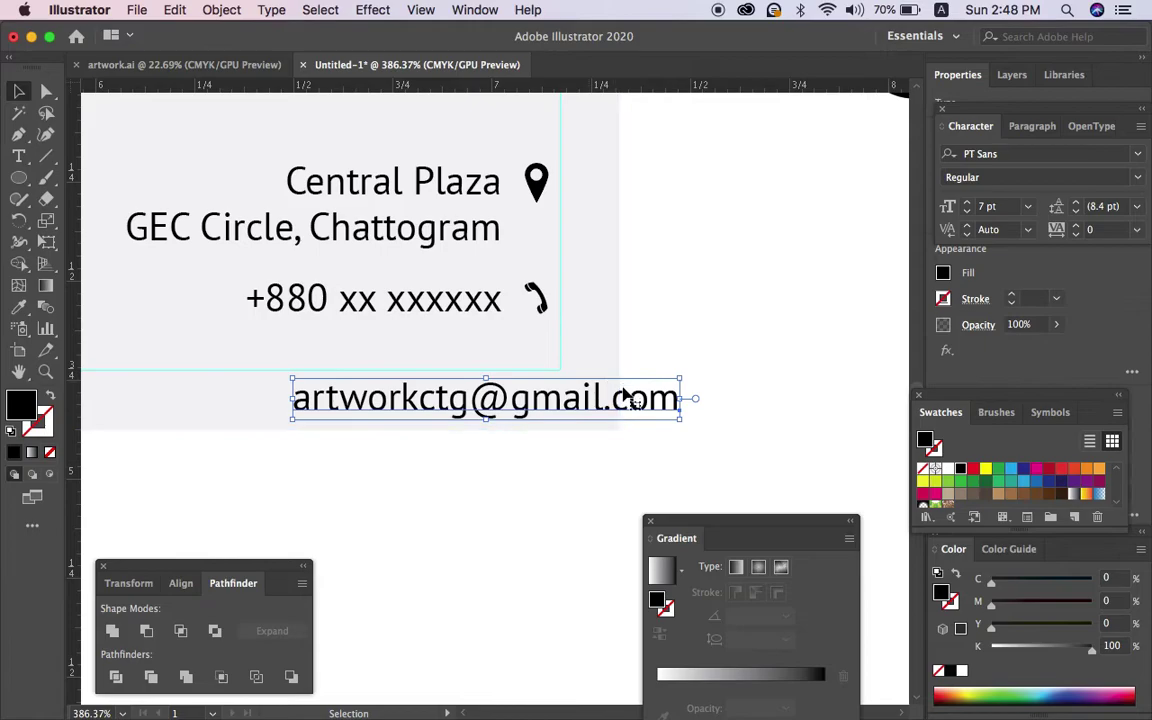
pyautogui.moveTo(640, 400); pyautogui.dragTo(473, 360)
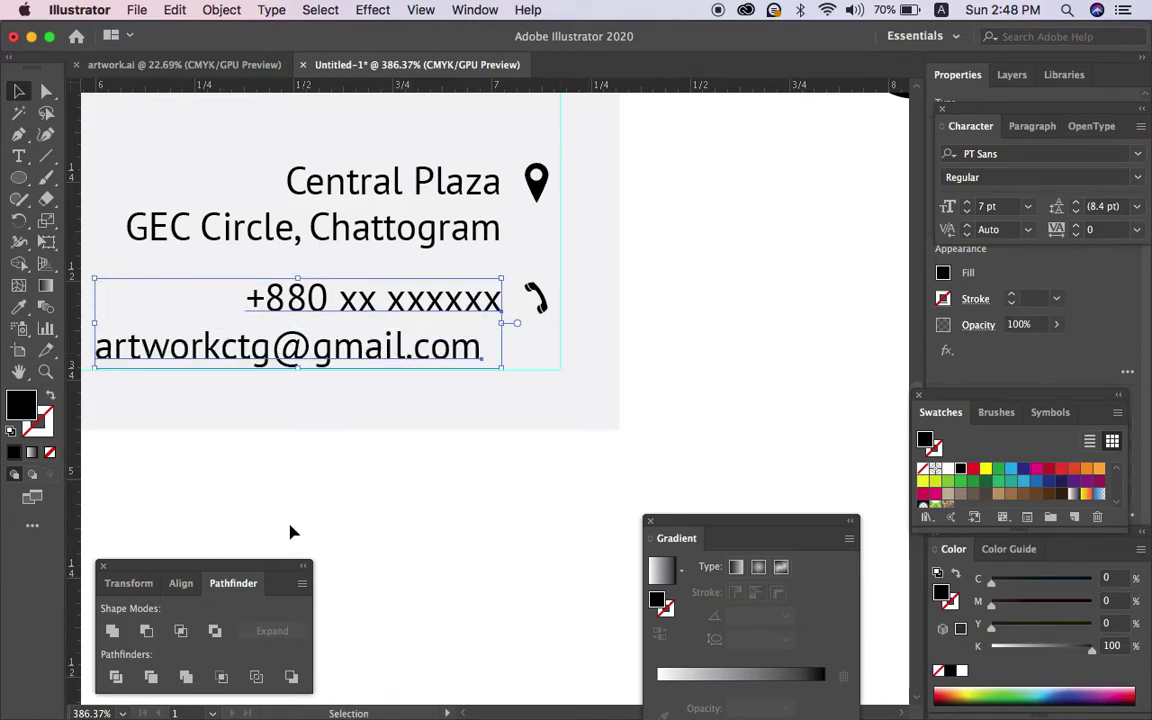
# Right-align the email with the phone line, then nudge the phone number and handset up slightly
pyautogui.click(185, 584)
pyautogui.click(178, 631)
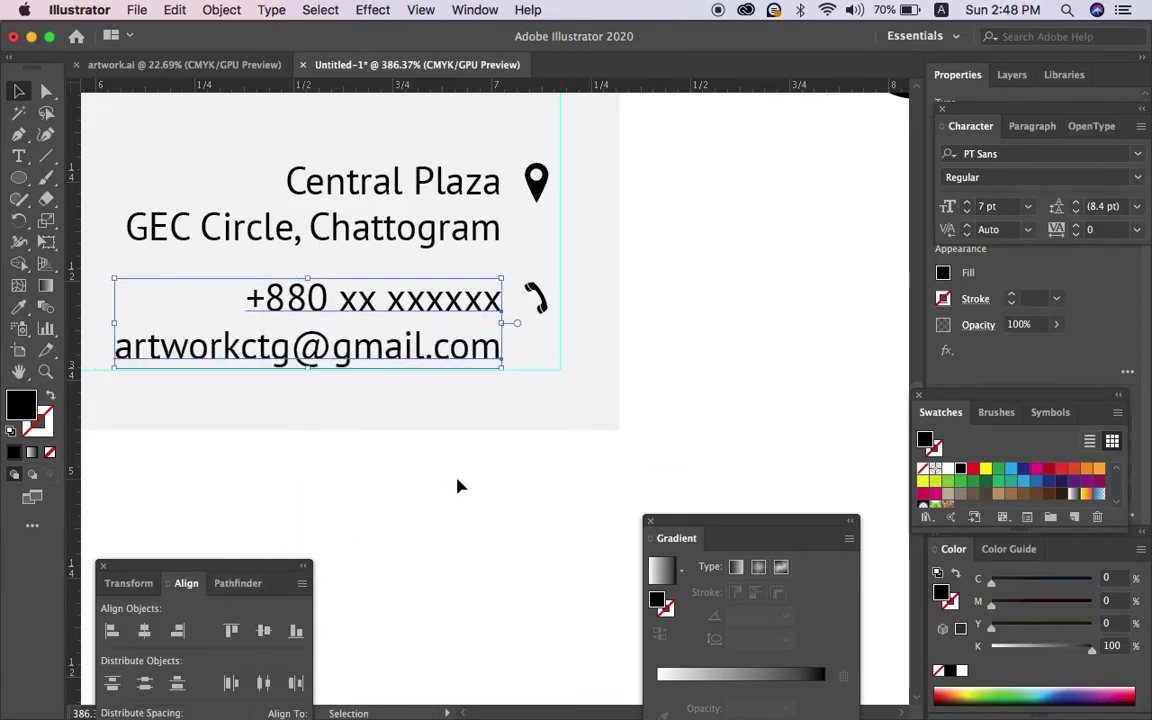
pyautogui.click(535, 298)
pyautogui.click(470, 298)
pyautogui.keyDown('shift'); pyautogui.click(537, 297); pyautogui.keyUp('shift')
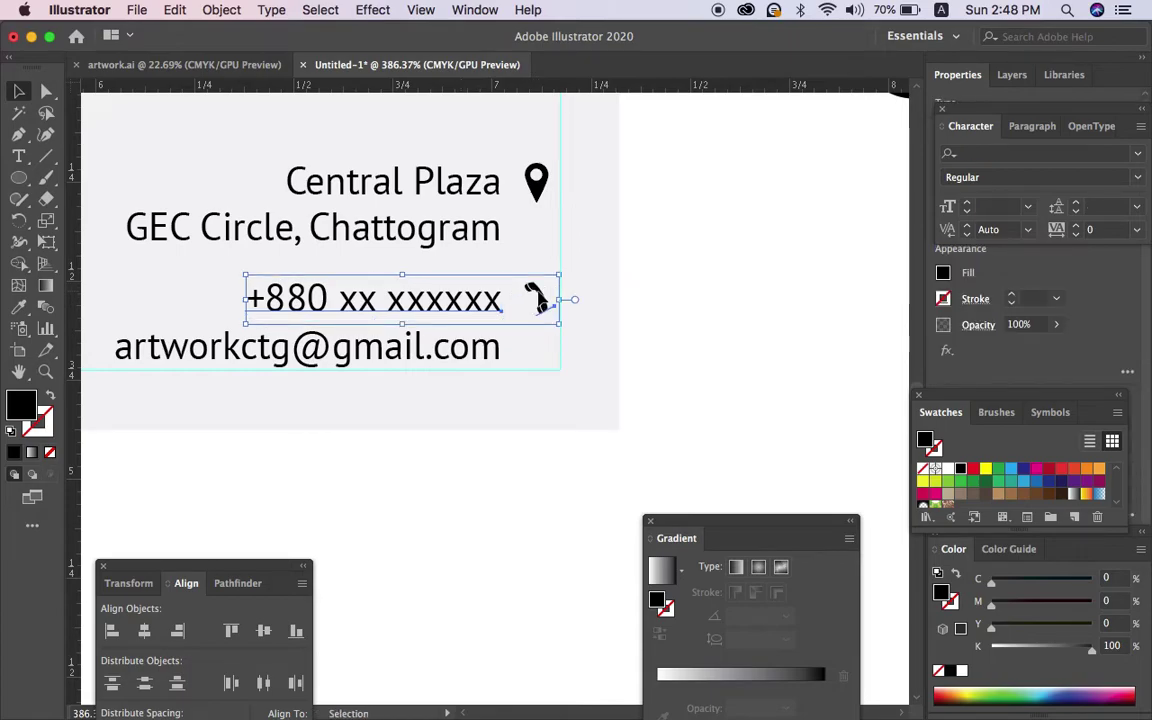
pyautogui.moveTo(537, 298); pyautogui.dragTo(537, 288)
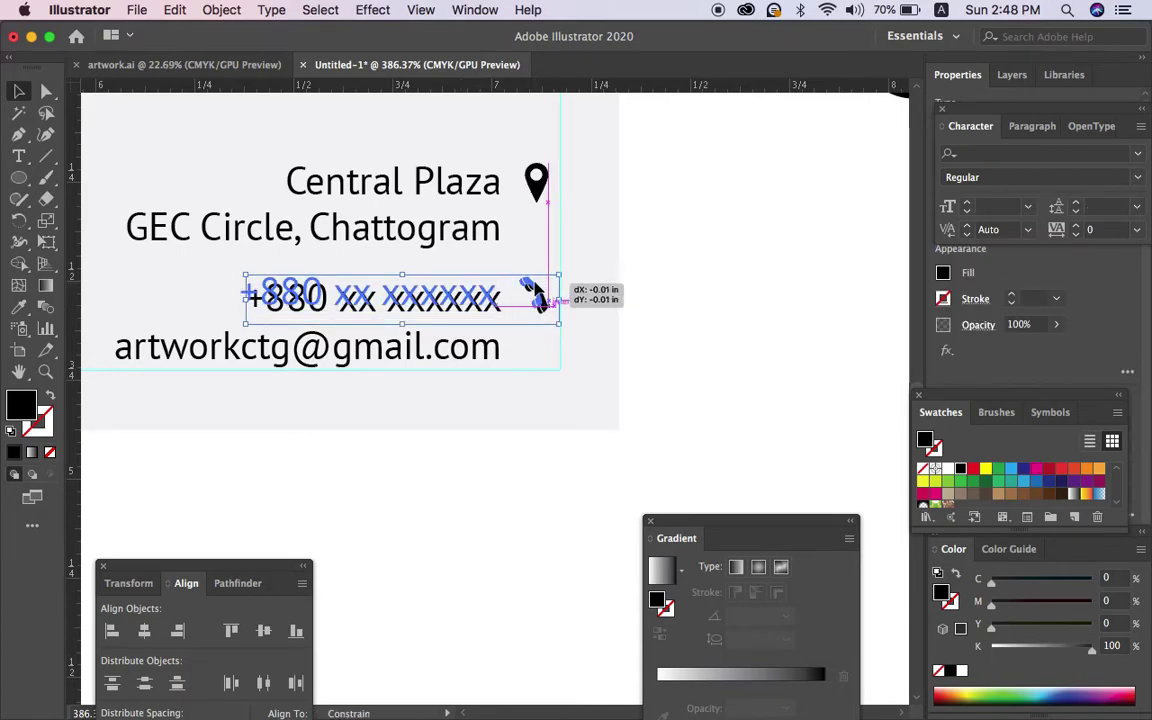
pyautogui.click(490, 348)
pyautogui.click(720, 350)
pyautogui.moveTo(720, 350); pyautogui.dragTo(576, 329)
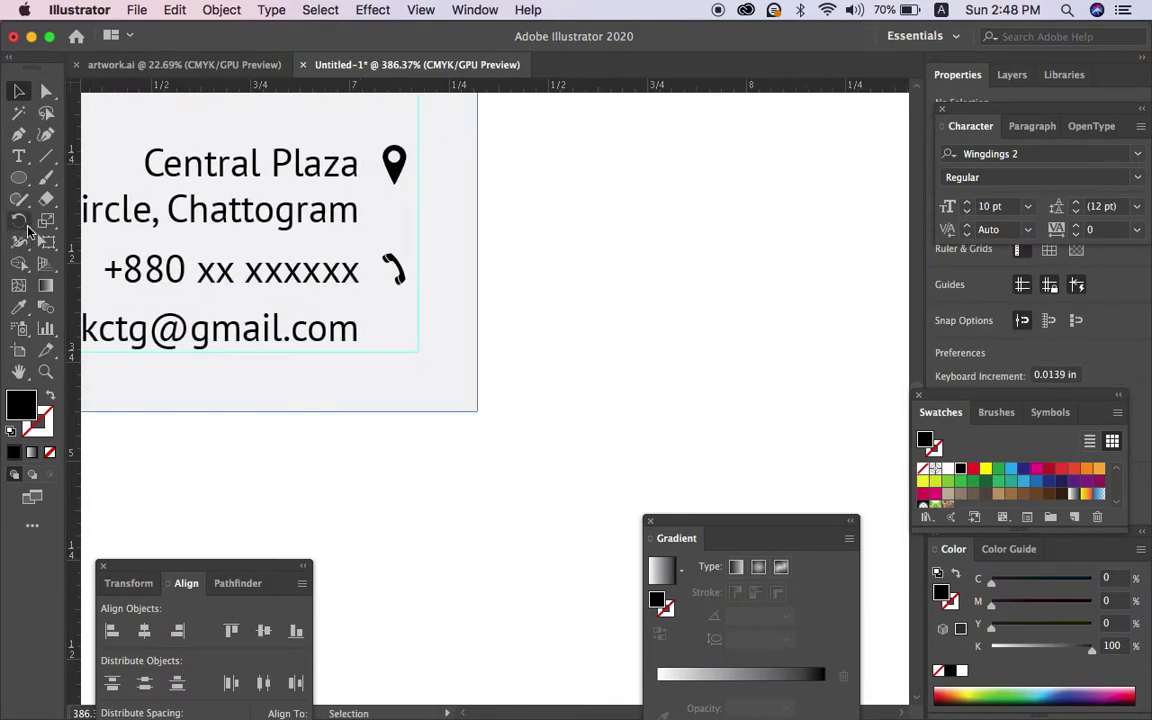
# Draw a small black rectangle beside the card and zoom in on it
pyautogui.click(18, 177)
pyautogui.click(55, 172)
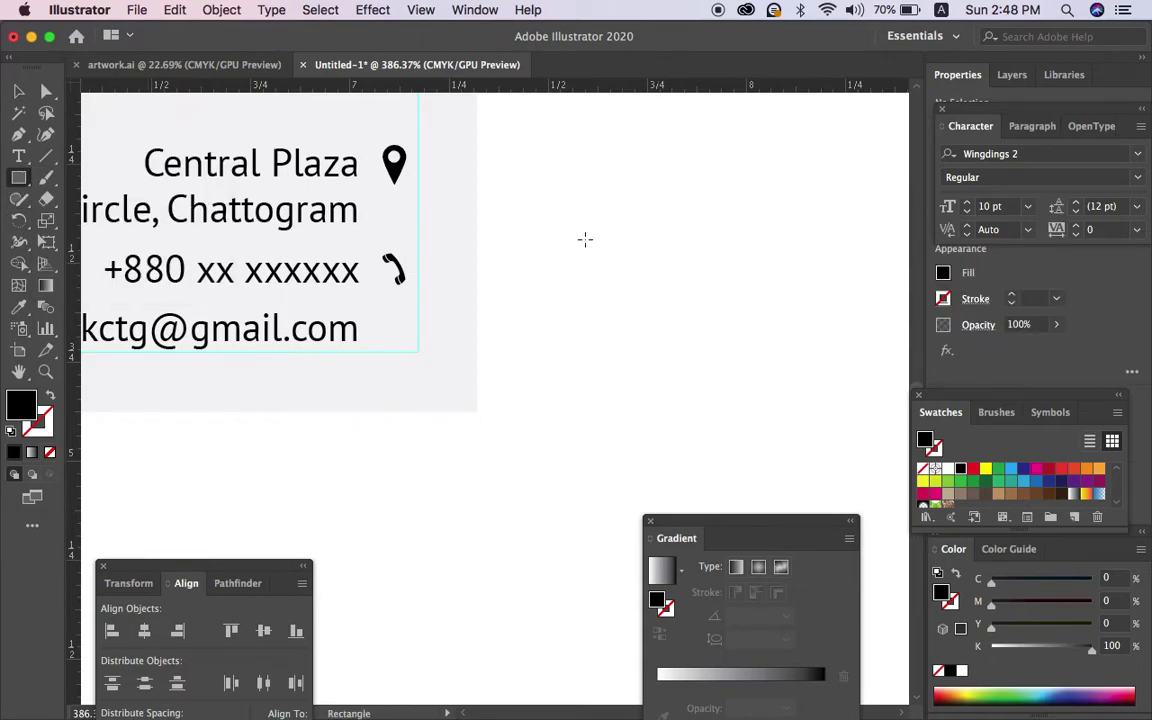
pyautogui.moveTo(583, 239); pyautogui.dragTo(631, 268)
pyautogui.press('v')
pyautogui.click(702, 272)
pyautogui.hotkey('ctrl', 'space')
pyautogui.click(604, 251)
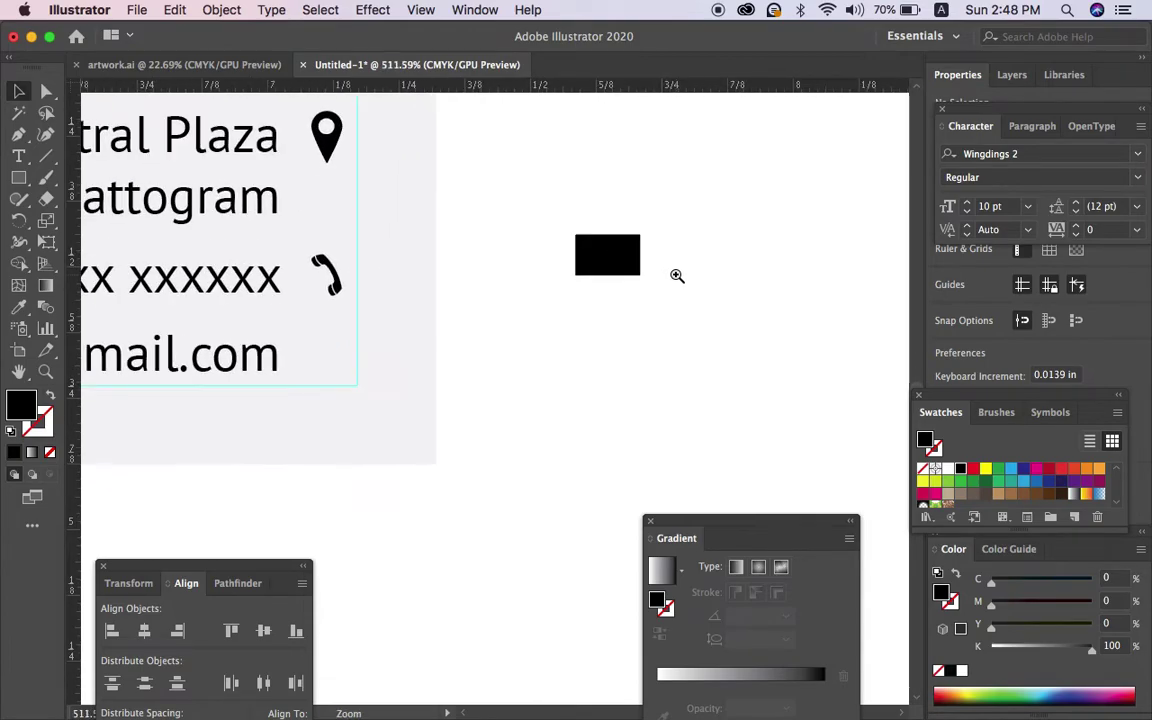
pyautogui.click(19, 134)
# Draw a V-shaped path from the rectangle's top-left corner through its centre to the top-right corner
pyautogui.click(723, 277)
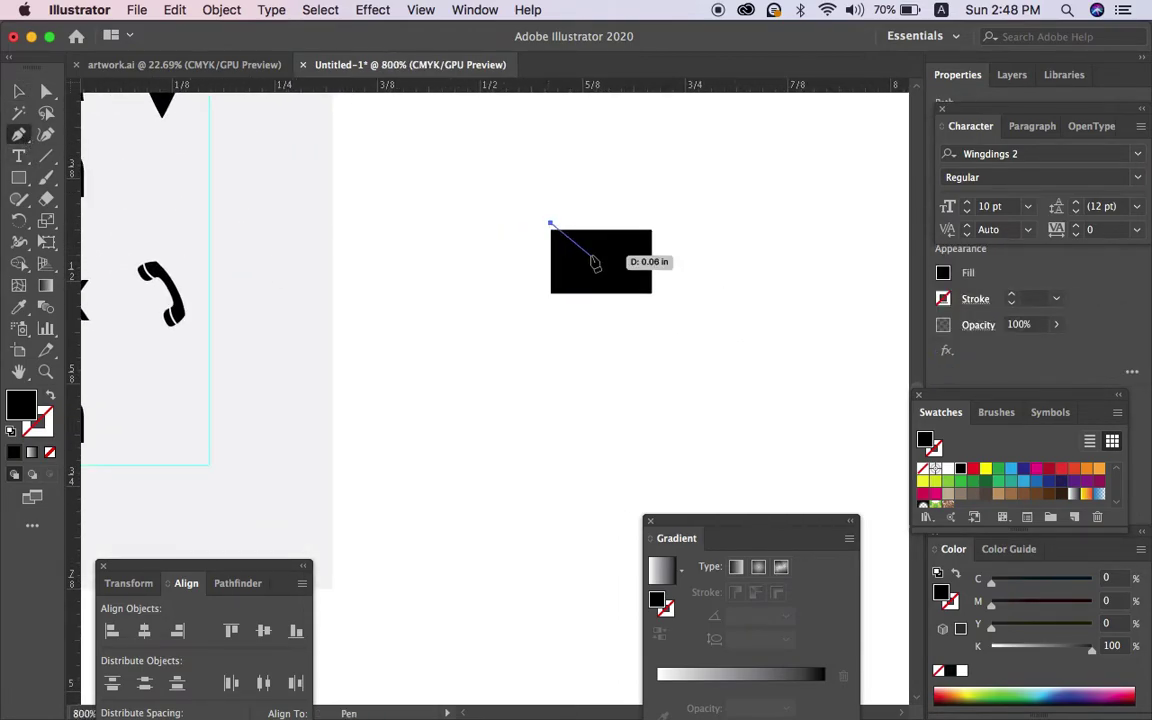
pyautogui.click(595, 257)
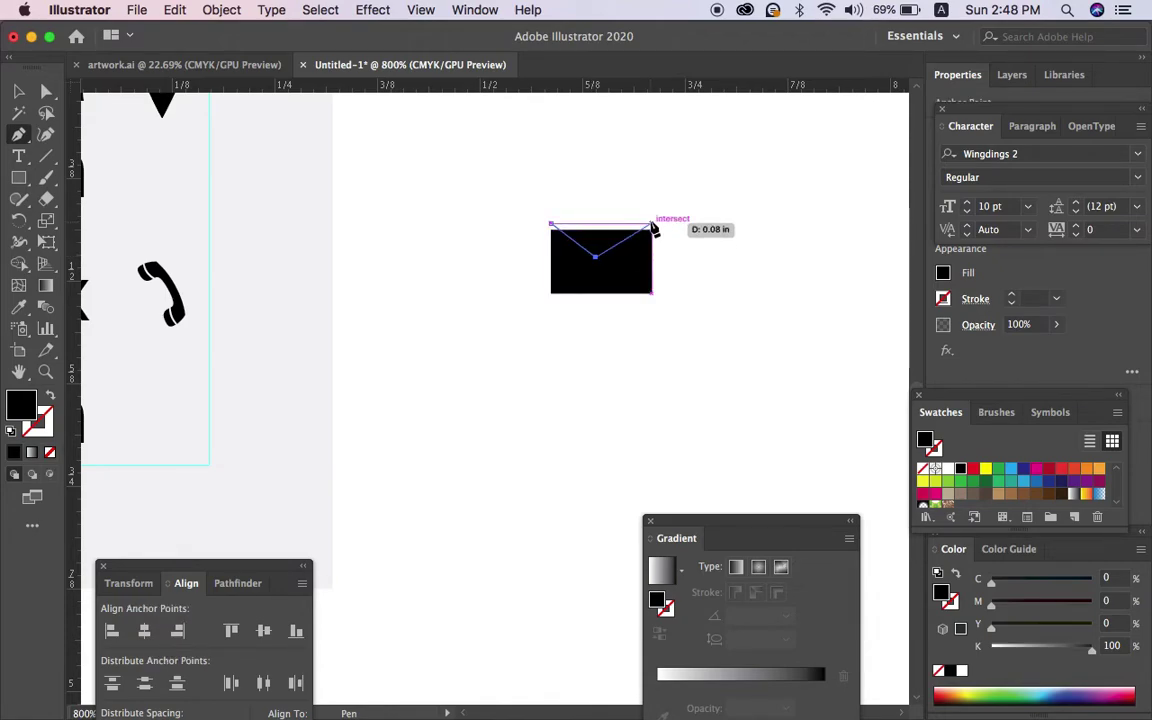
pyautogui.click(652, 226)
pyautogui.press('v')
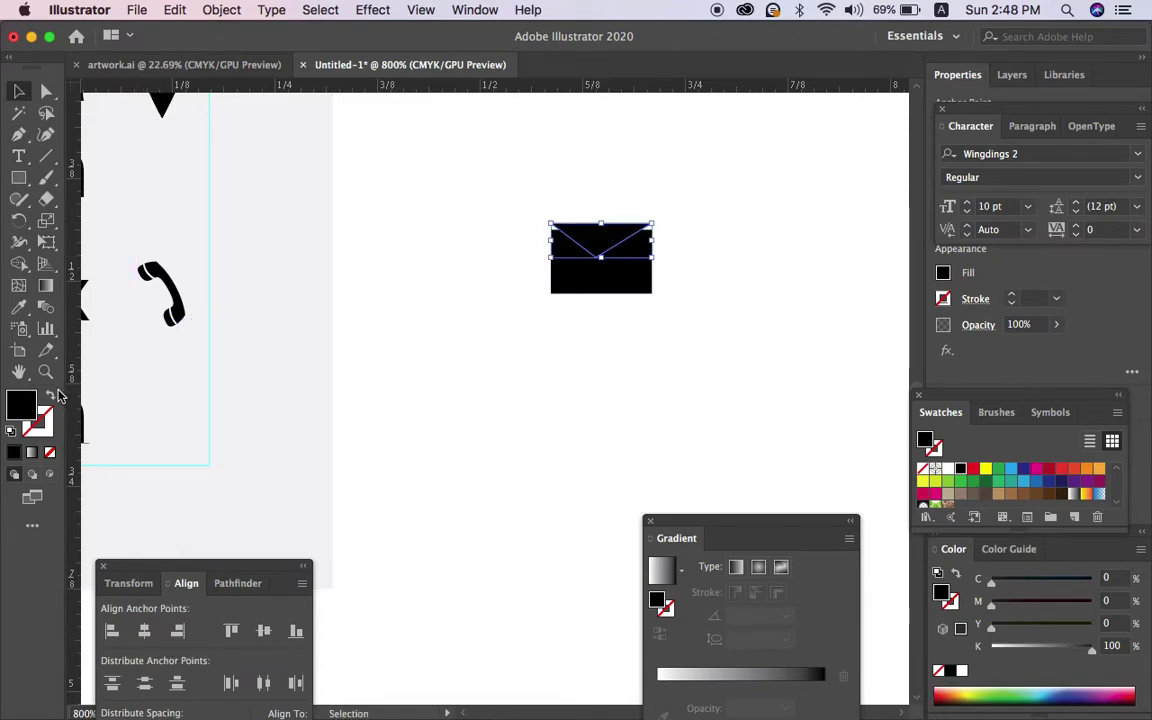
# Make the V a white 0.5 pt stroke with no fill
pyautogui.click(51, 398)
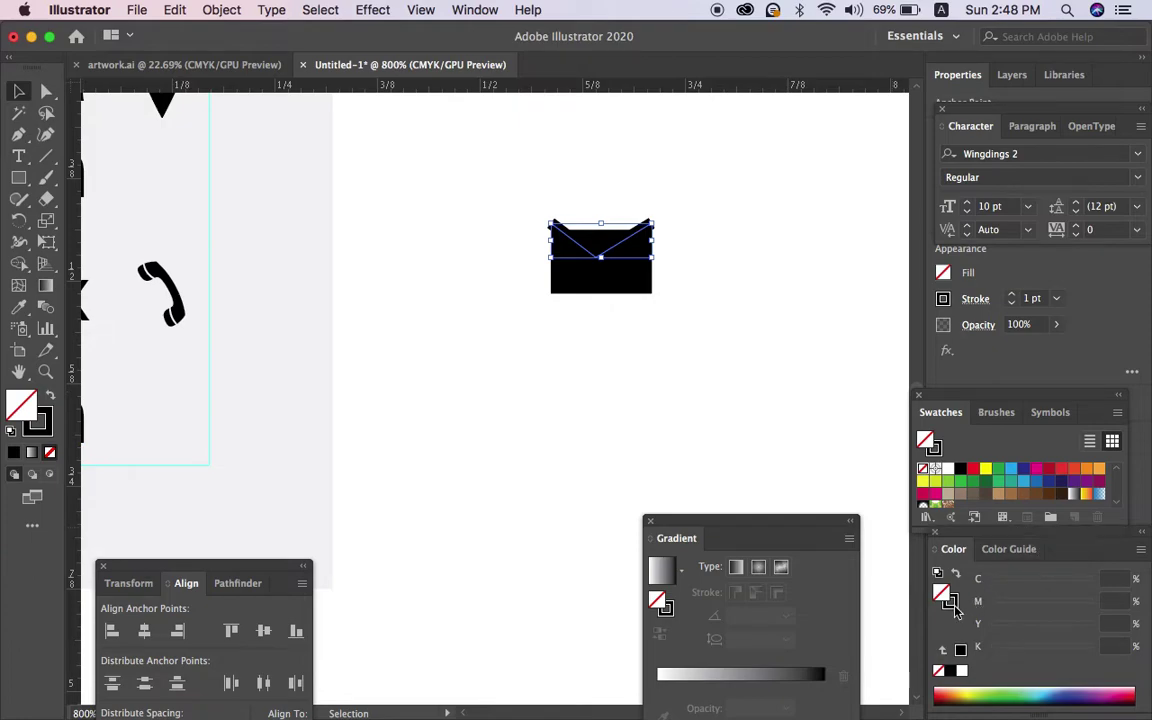
pyautogui.click(963, 670)
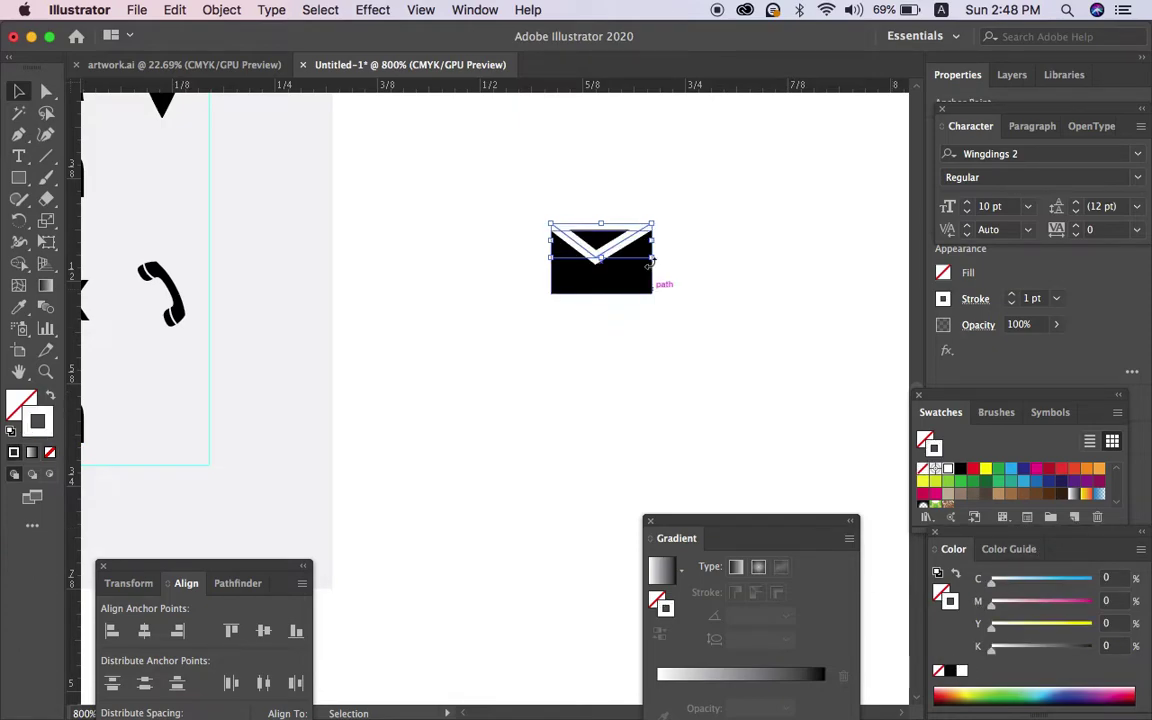
pyautogui.click(1056, 298)
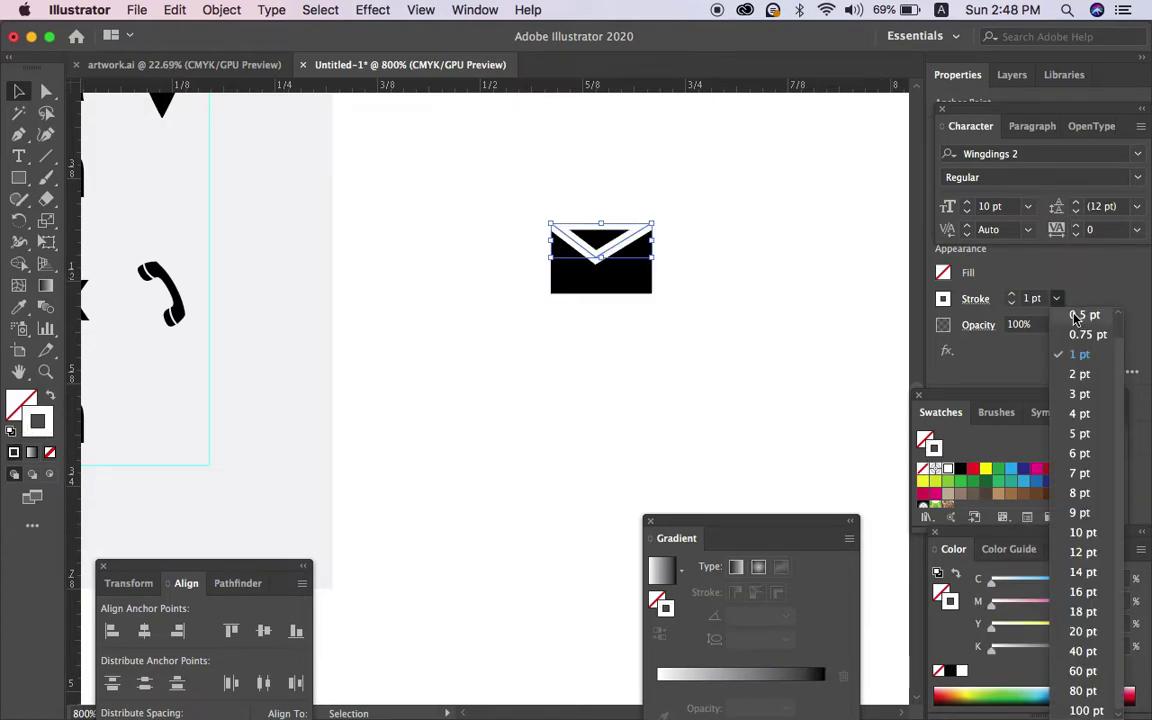
pyautogui.click(1078, 315)
pyautogui.click(728, 241)
# Snap the V's ends to the rectangle's top corners and move its point down
pyautogui.moveTo(586, 232); pyautogui.dragTo(789, 303)
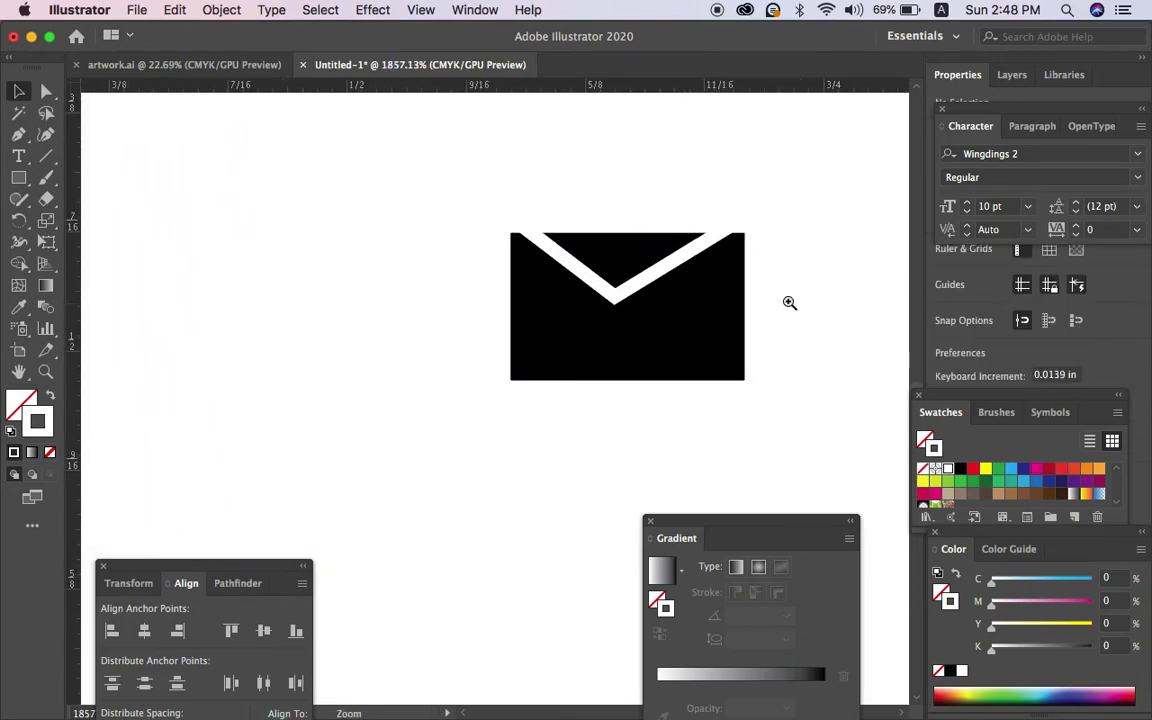
pyautogui.click(46, 91)
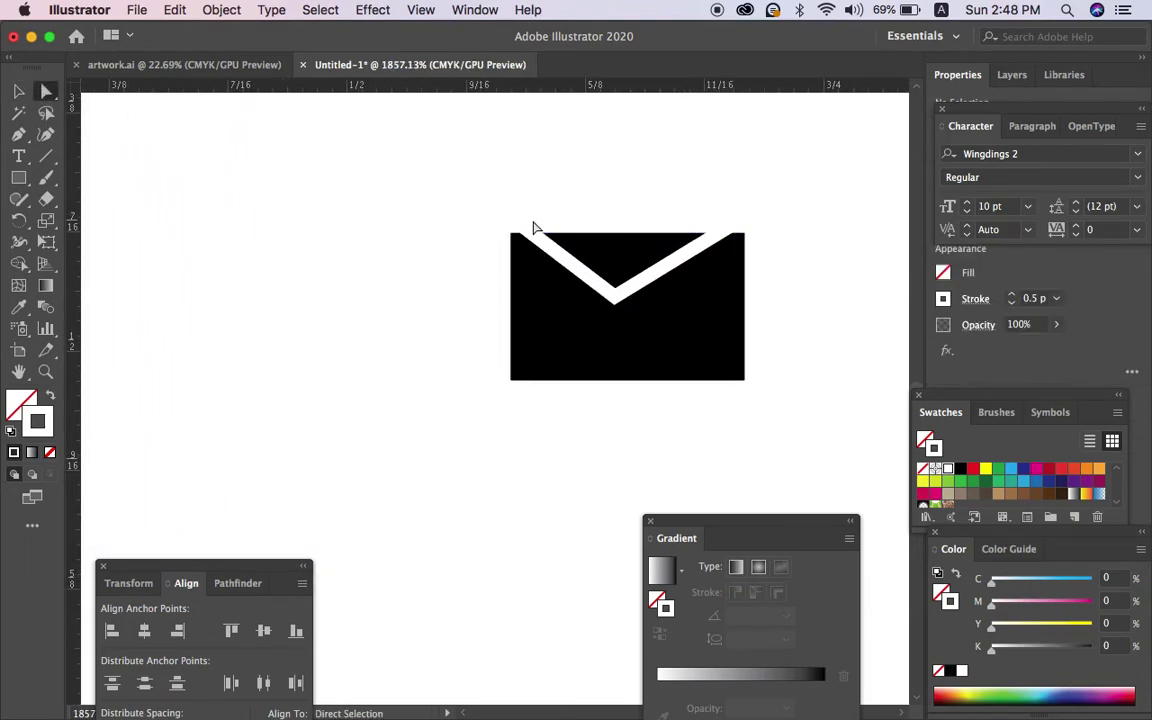
pyautogui.moveTo(514, 230); pyautogui.dragTo(510, 237)
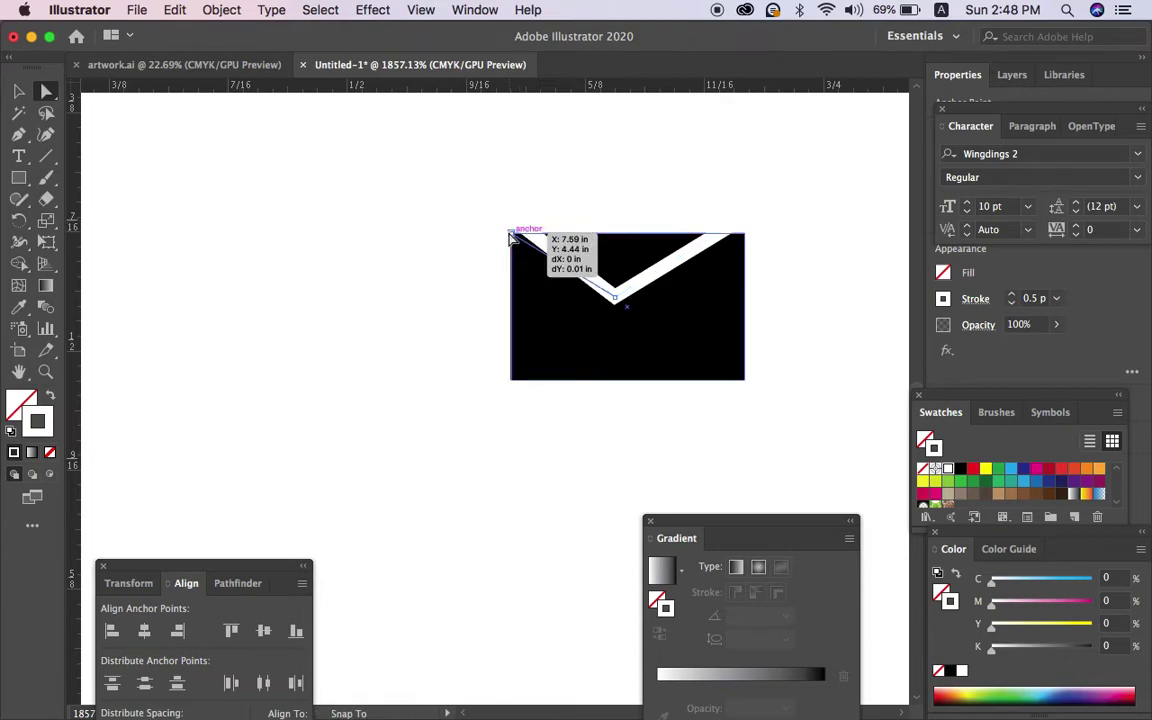
pyautogui.moveTo(616, 298); pyautogui.dragTo(627, 318)
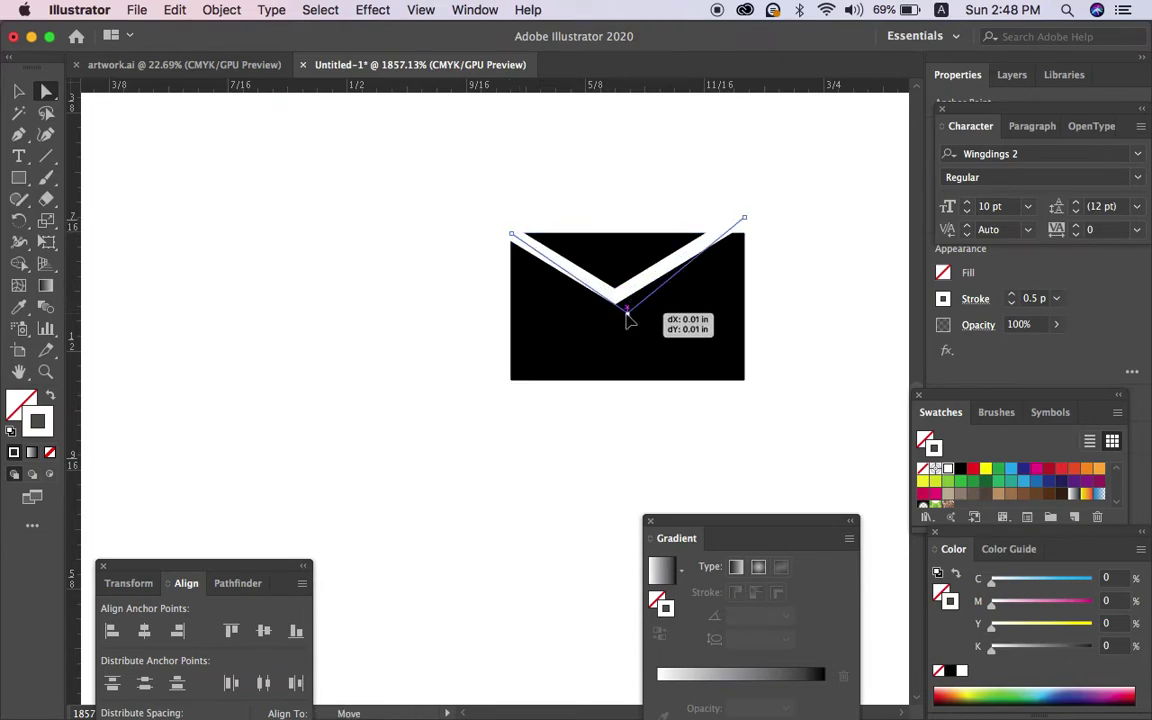
pyautogui.moveTo(744, 218); pyautogui.dragTo(741, 235)
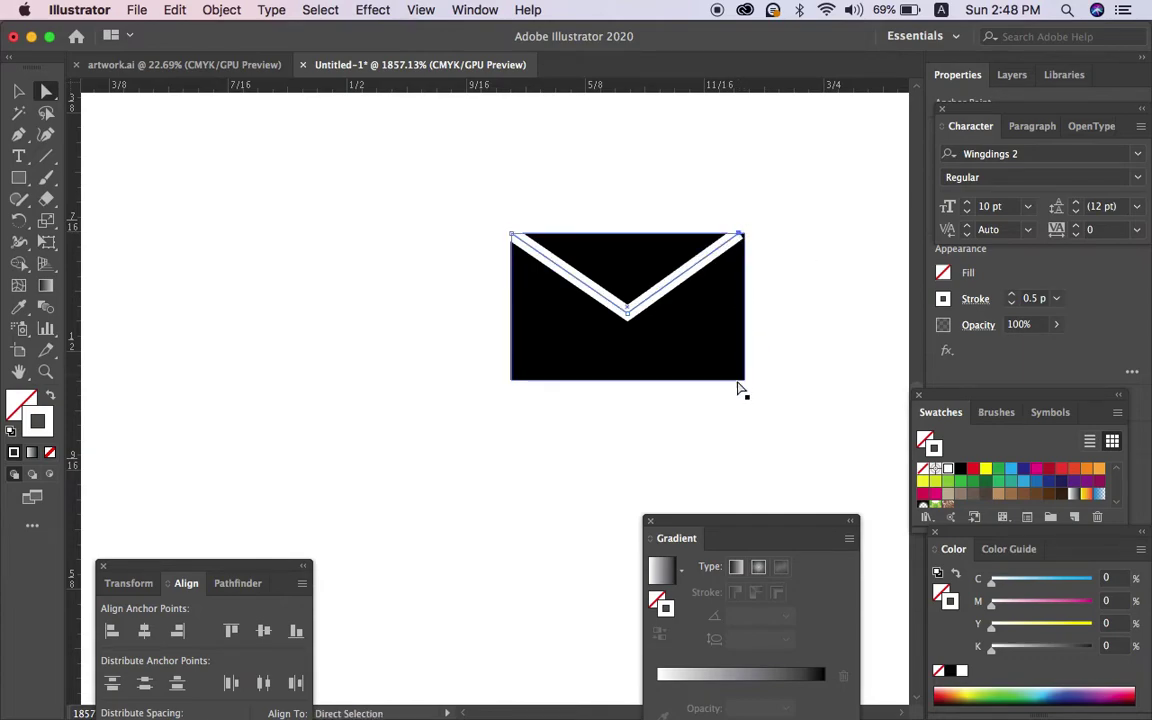
# Add a vertical guide through the envelope's centre and refine the V's top end anchors
pyautogui.press('super+a')
pyautogui.press('v')
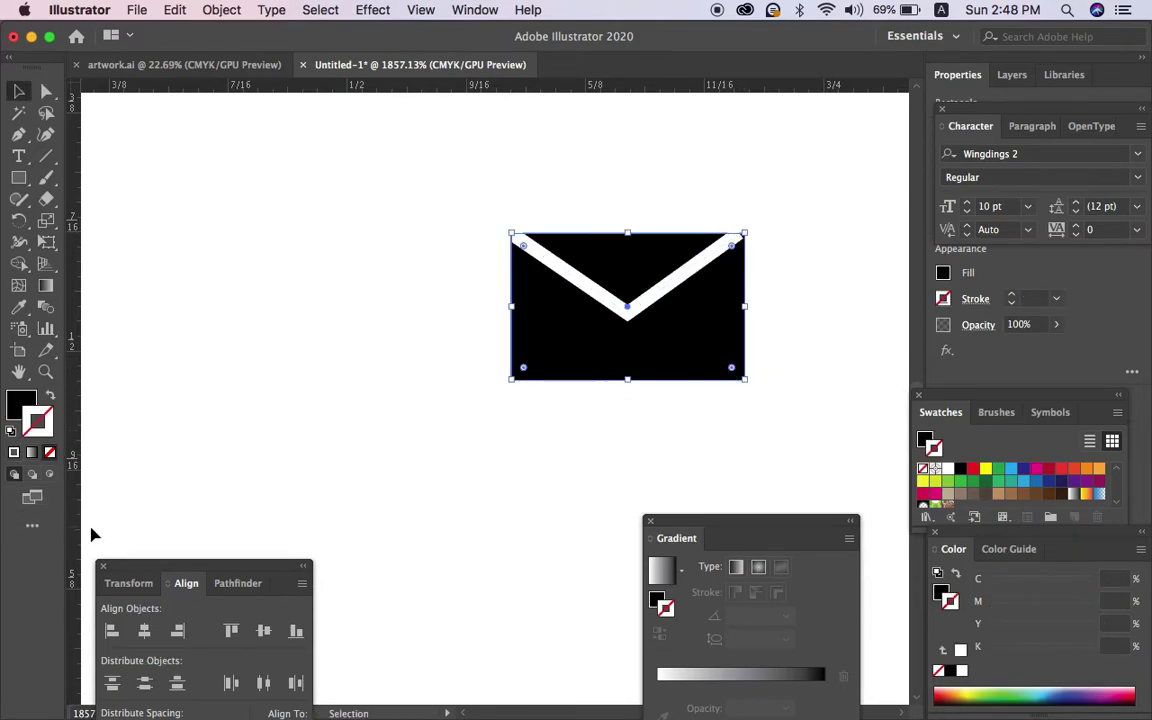
pyautogui.moveTo(72, 480); pyautogui.dragTo(630, 312)
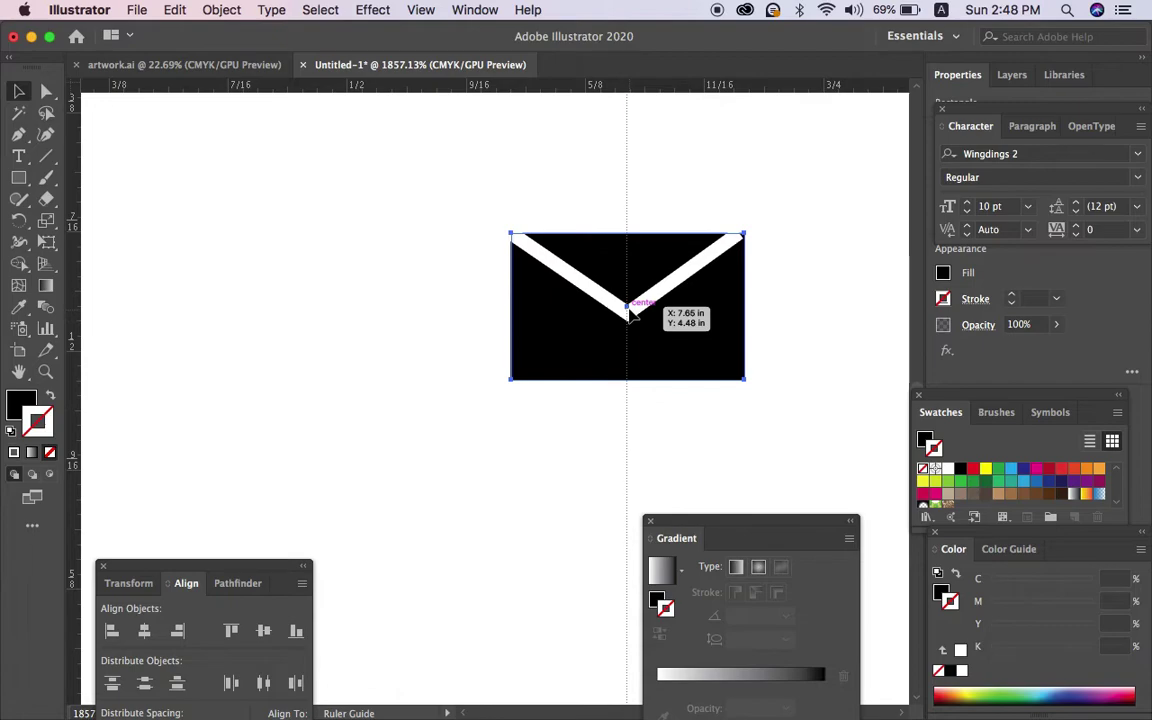
pyautogui.press('super+shift+a')
pyautogui.press('a')
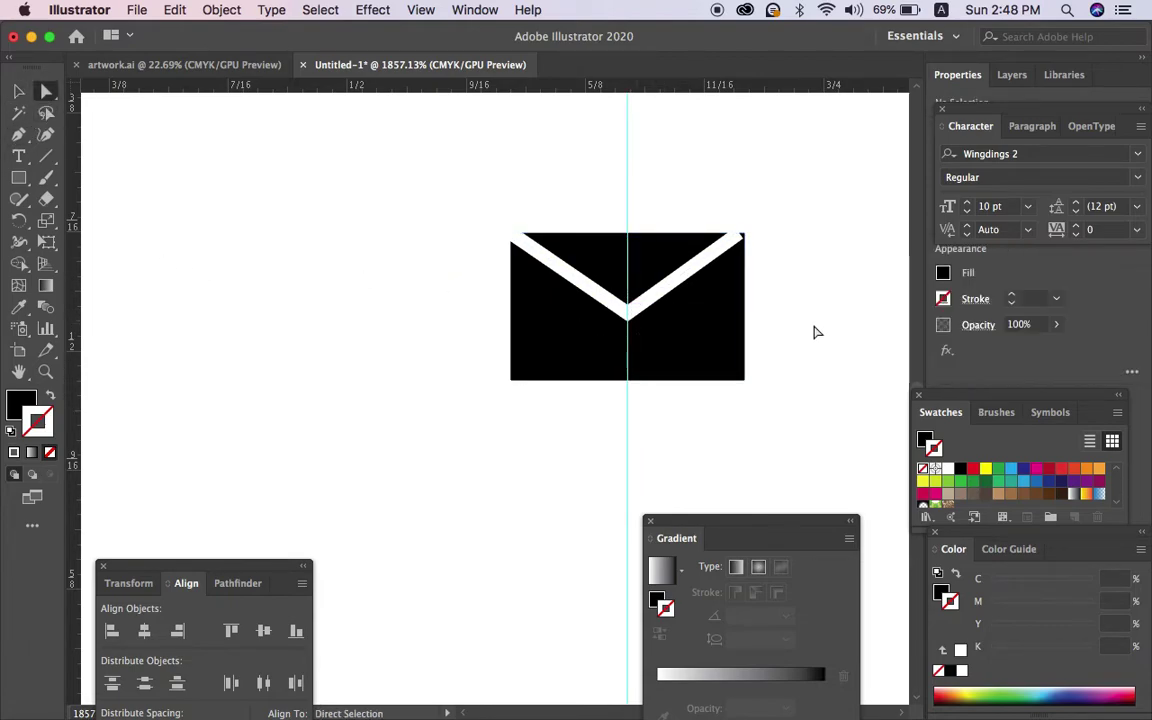
pyautogui.click(628, 306)
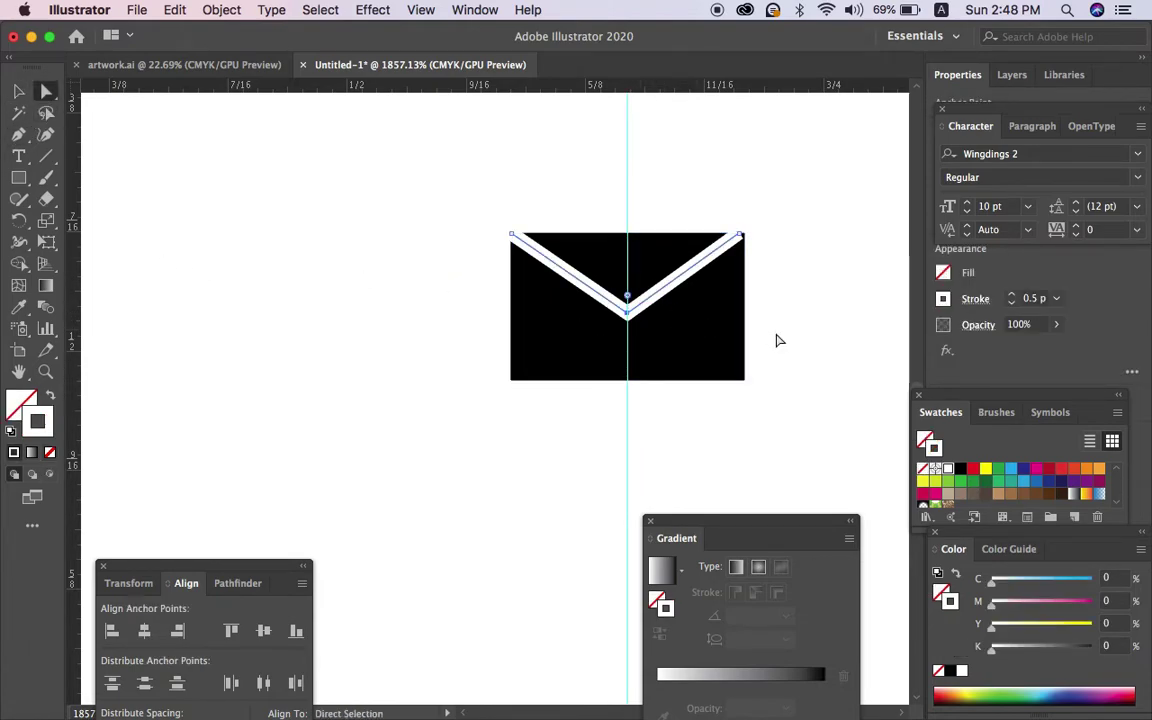
pyautogui.click(779, 340)
pyautogui.moveTo(739, 234); pyautogui.dragTo(749, 232)
pyautogui.moveTo(511, 234); pyautogui.dragTo(509, 232)
pyautogui.click(789, 352)
# Try sending the V behind the rectangle, undo it, and check the V by hiding and showing it
pyautogui.press('v')
pyautogui.click(698, 325)
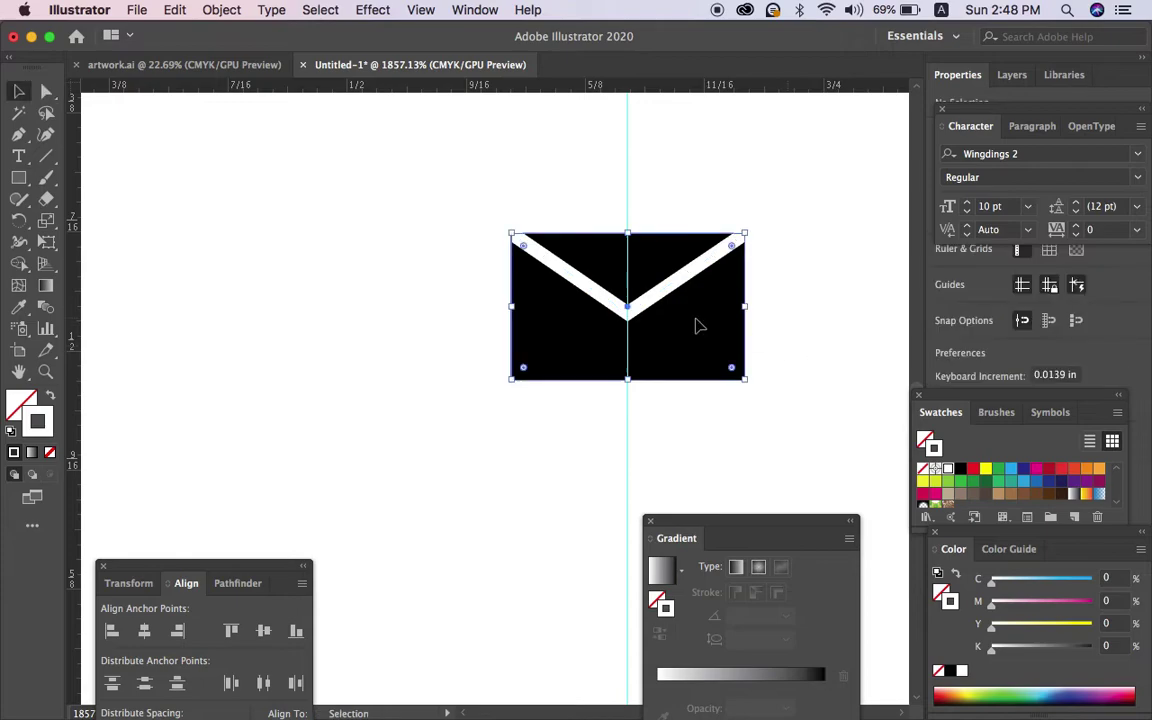
pyautogui.hotkey('ctrl', 'shift', ']')
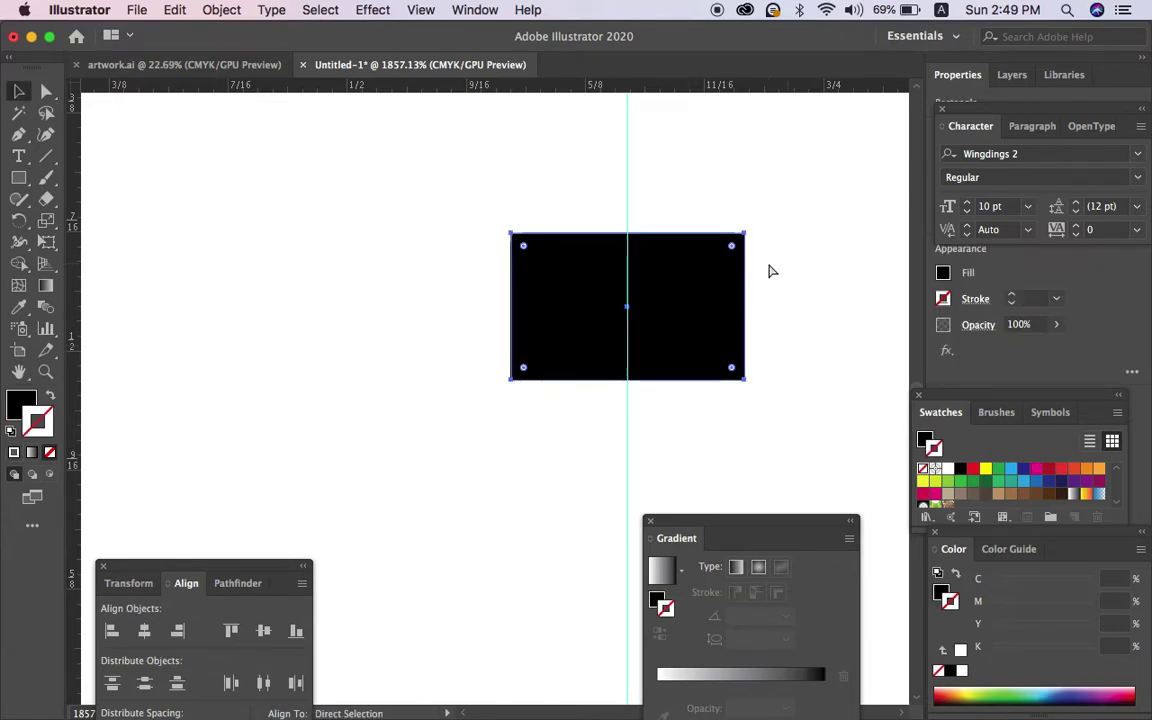
pyautogui.hotkey('ctrl', 'z')
pyautogui.click(722, 255)
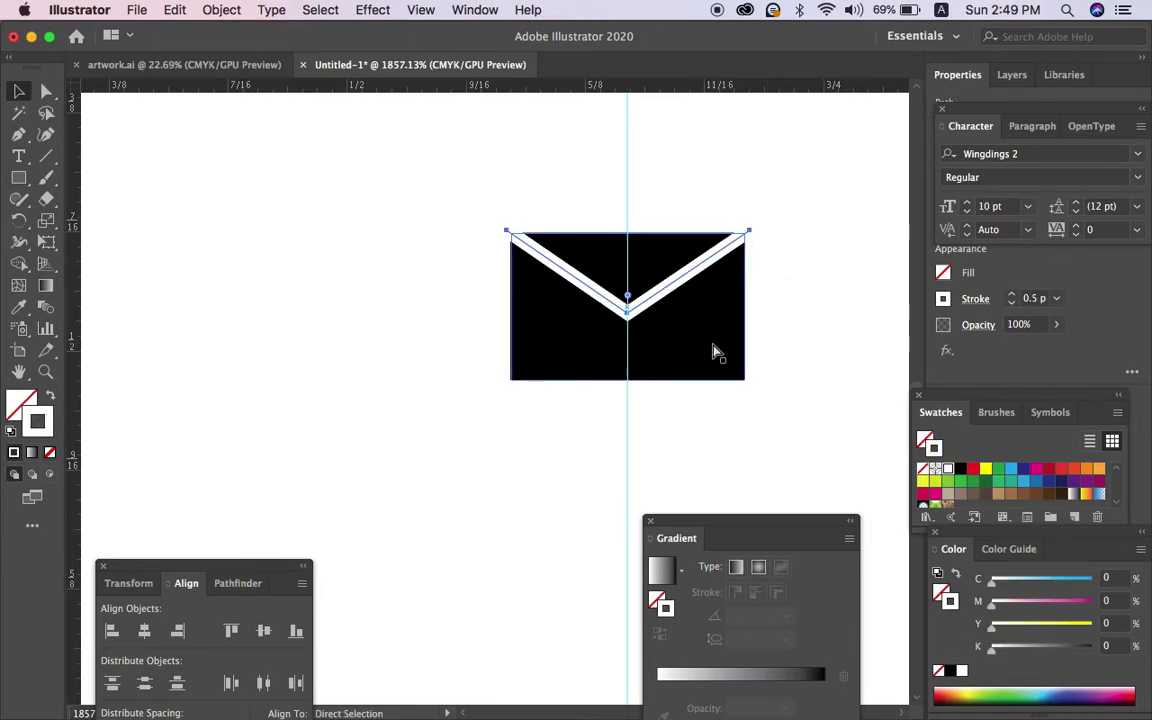
pyautogui.hotkey('ctrl', '3')
pyautogui.hotkey('ctrl', 'alt', '3')
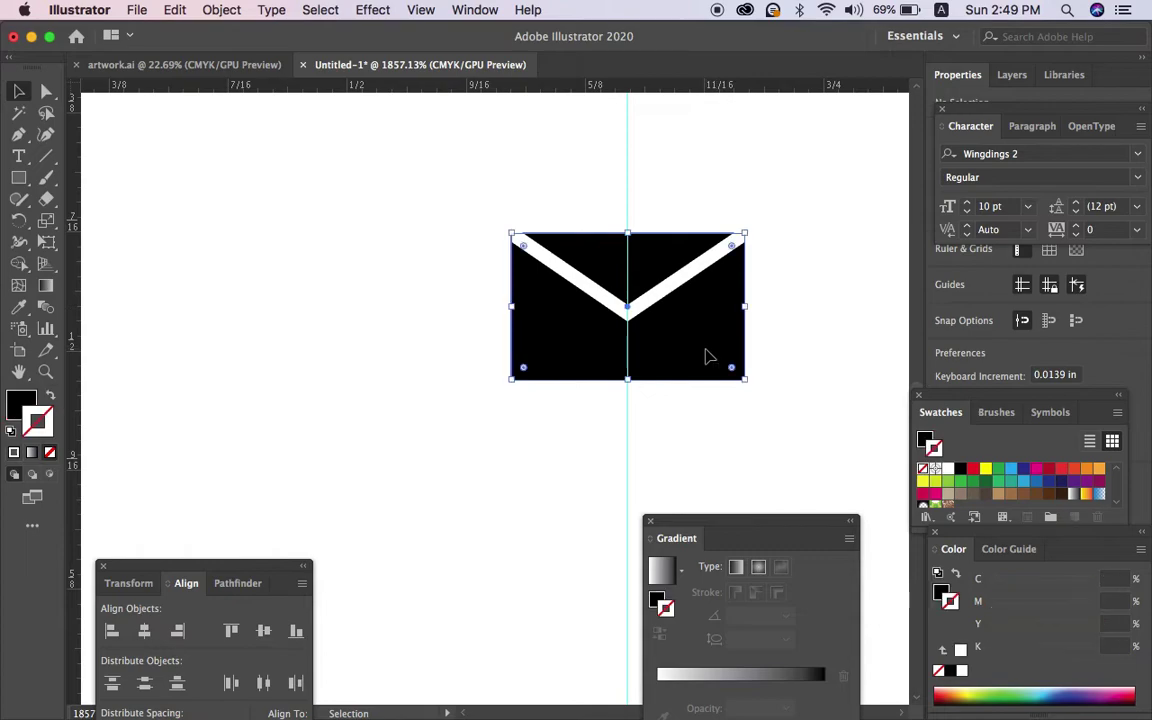
pyautogui.moveTo(596, 288); pyautogui.dragTo(789, 393)
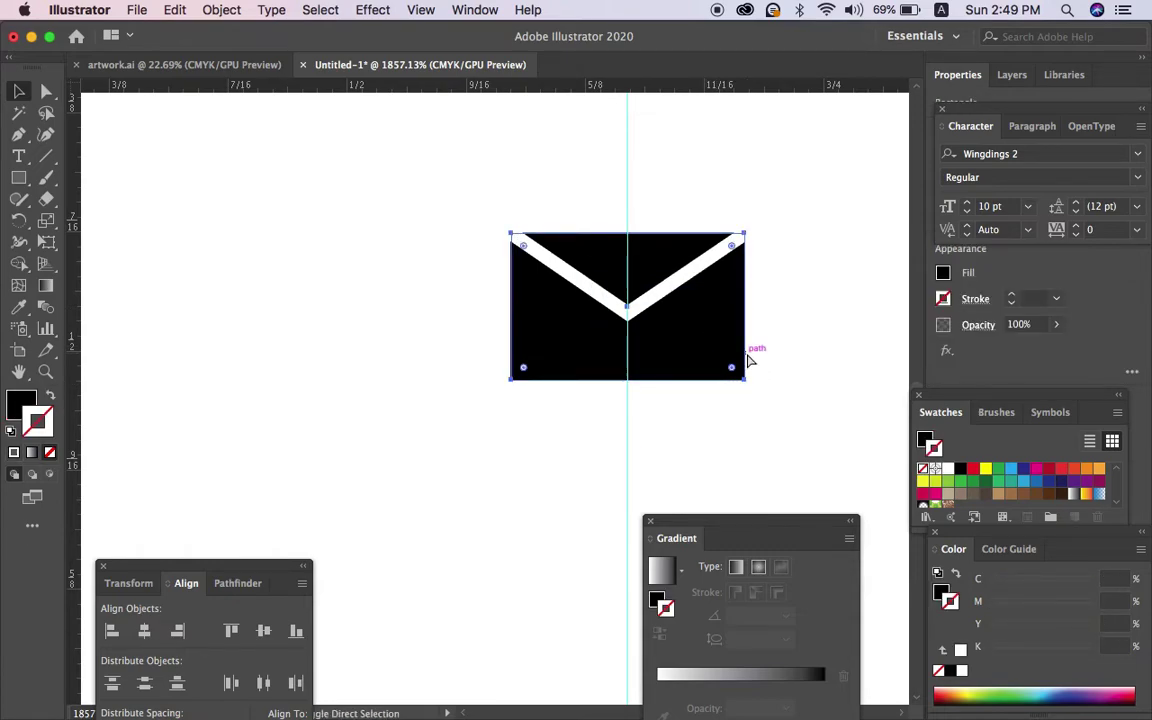
# Check the V once more, then combine the rectangle and V into one envelope shape
pyautogui.hotkey('ctrl', 'shift', 'a')
pyautogui.click(673, 283)
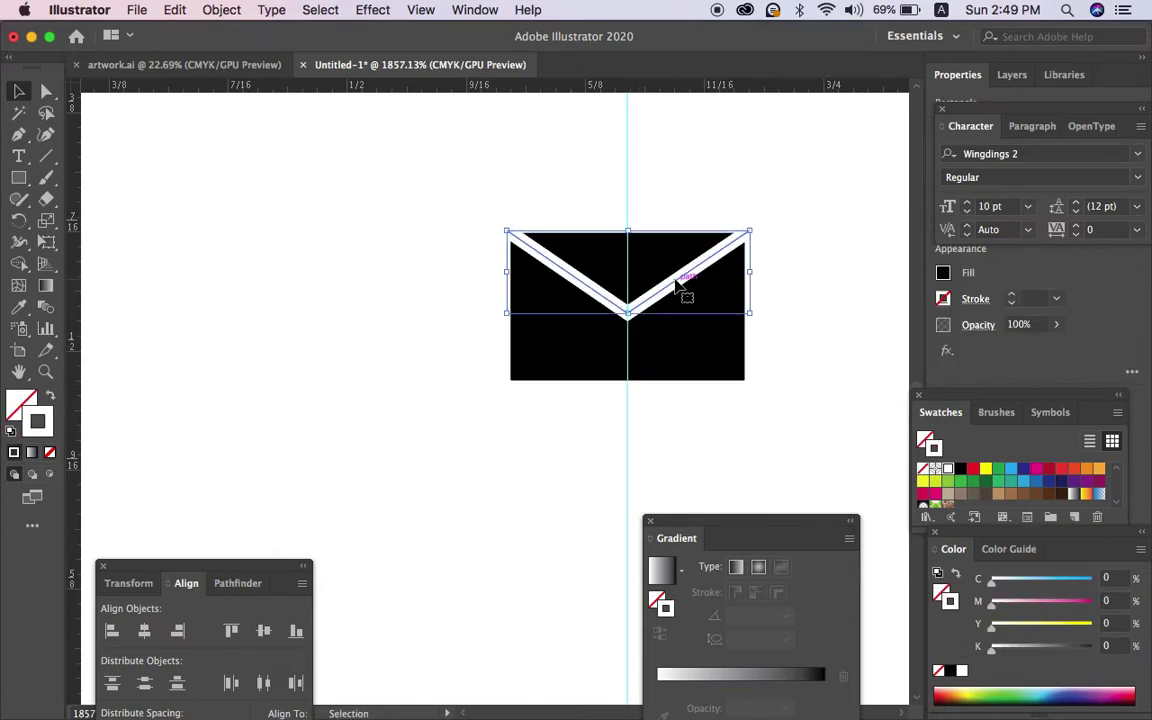
pyautogui.hotkey('ctrl', '3')
pyautogui.hotkey('ctrl', 'alt', '3')
pyautogui.rightClick(680, 278)
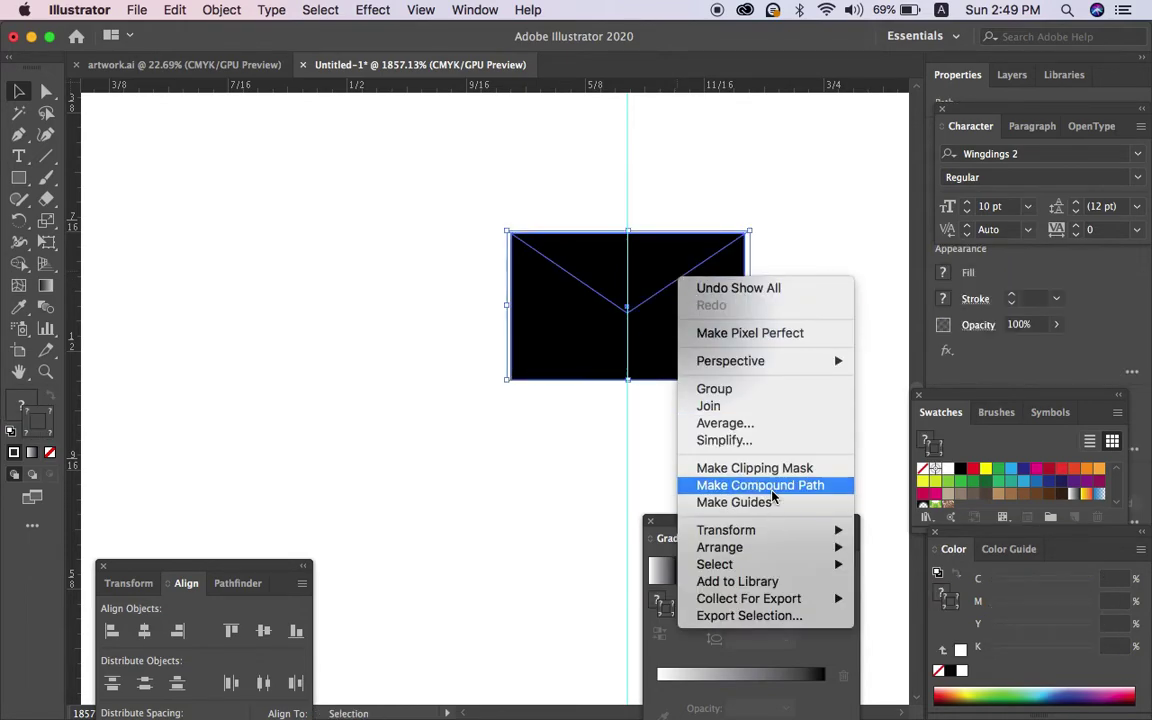
pyautogui.click(755, 468)
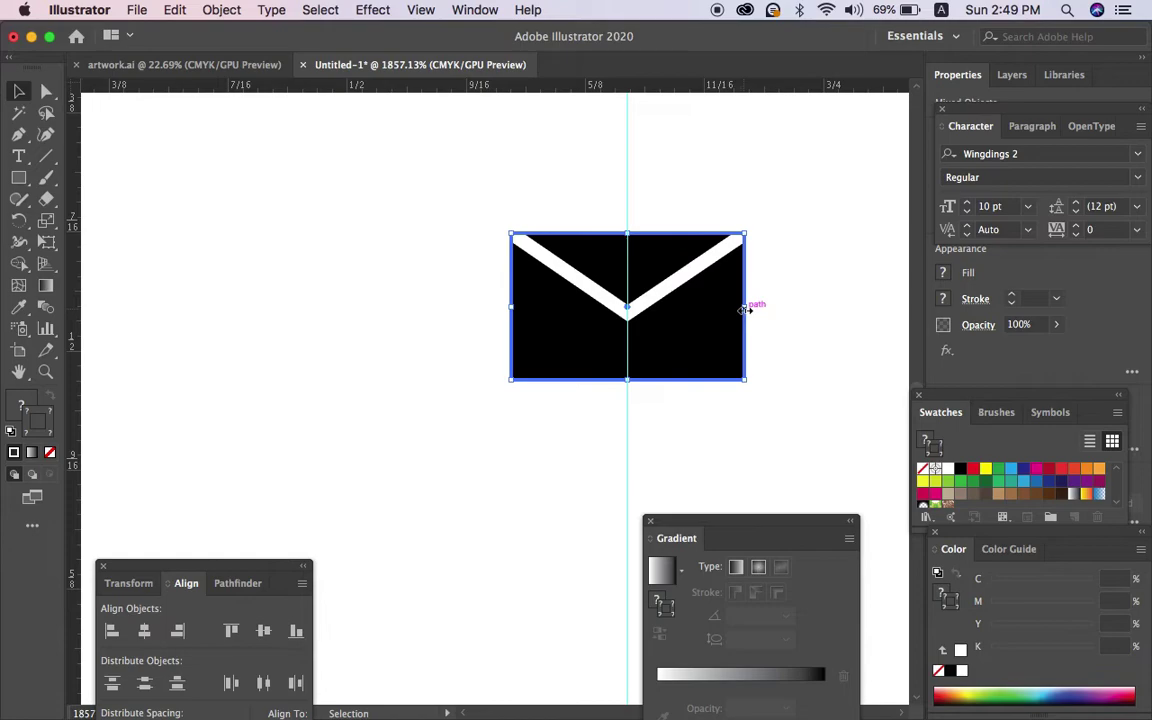
# Undo a trial shrink and turn on Scale Strokes & Effects in the Scale tool options
pyautogui.moveTo(745, 310); pyautogui.dragTo(650, 310)
pyautogui.click(705, 329)
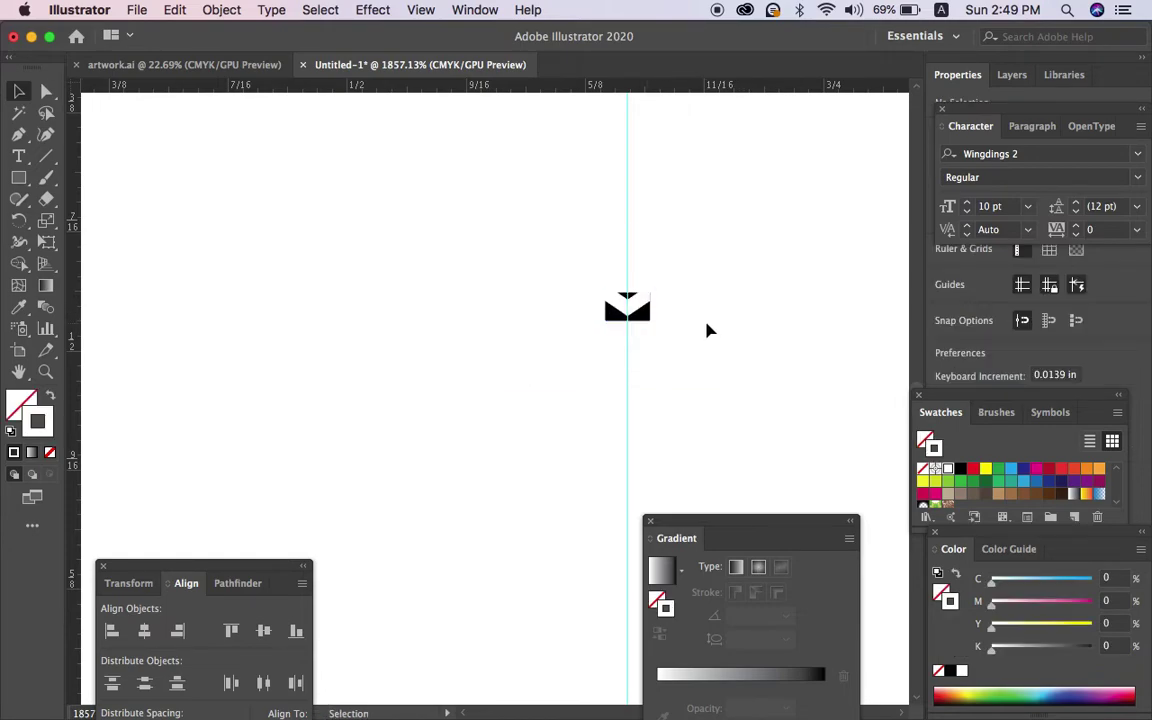
pyautogui.hotkey('ctrl', 'z')
pyautogui.hotkey('ctrl', 'z')
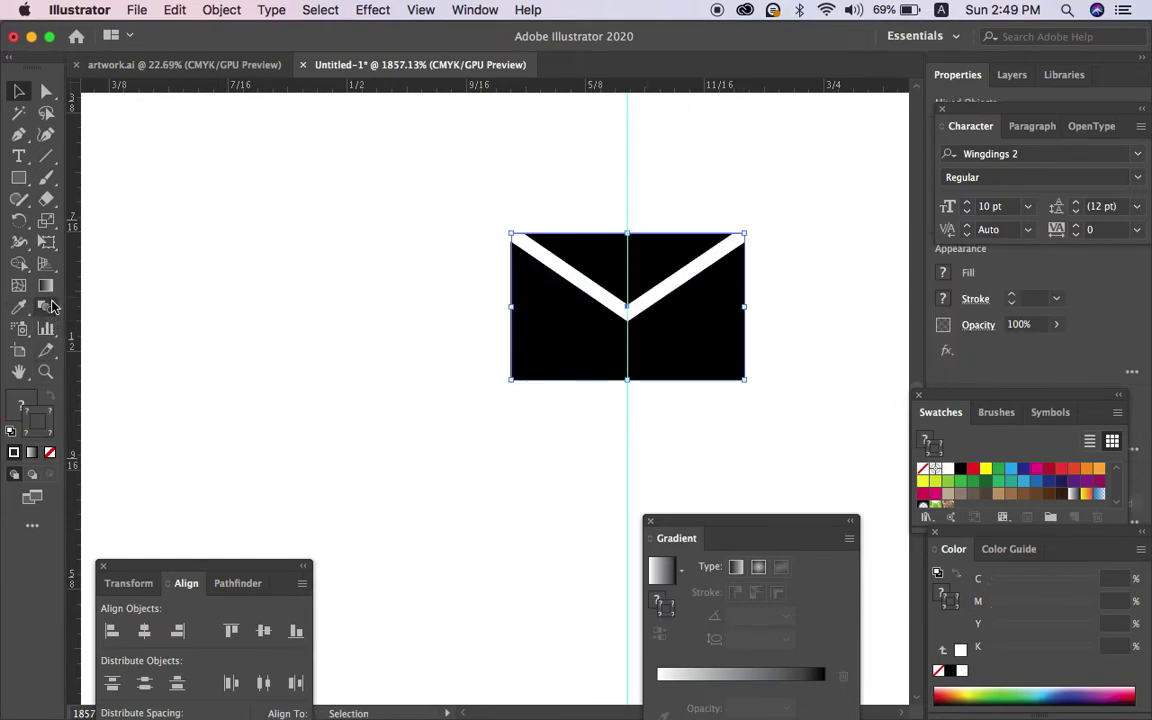
pyautogui.click(47, 222)
pyautogui.doubleClick(47, 225)
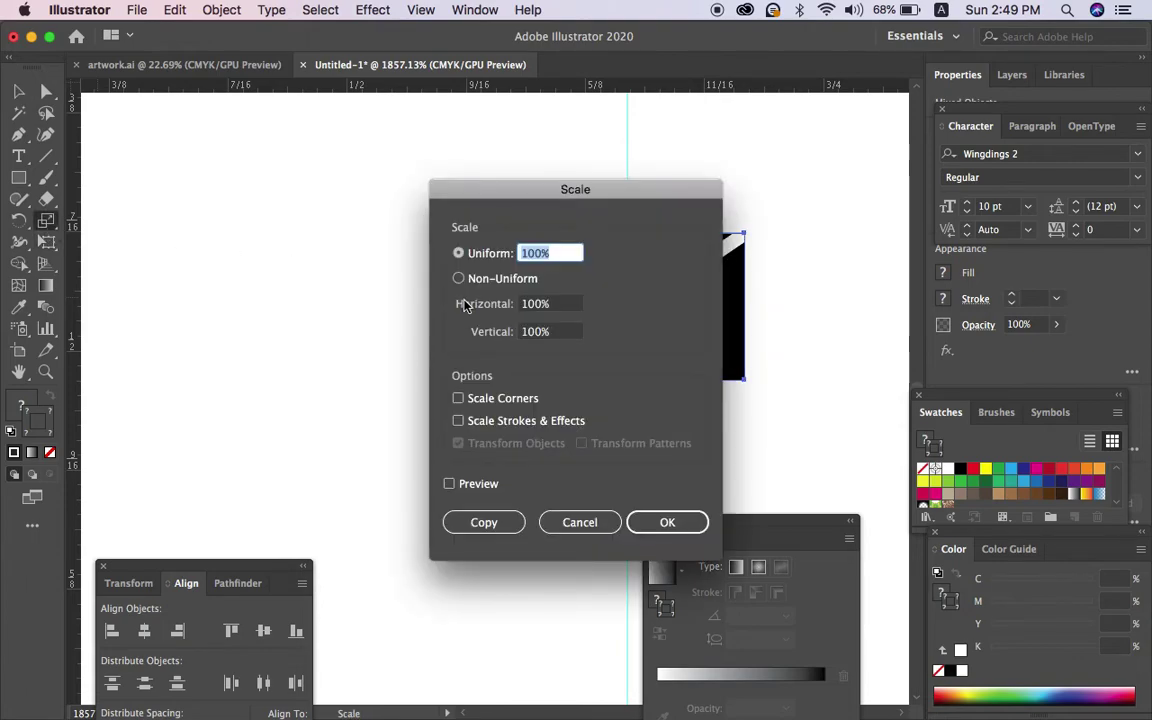
pyautogui.click(484, 421)
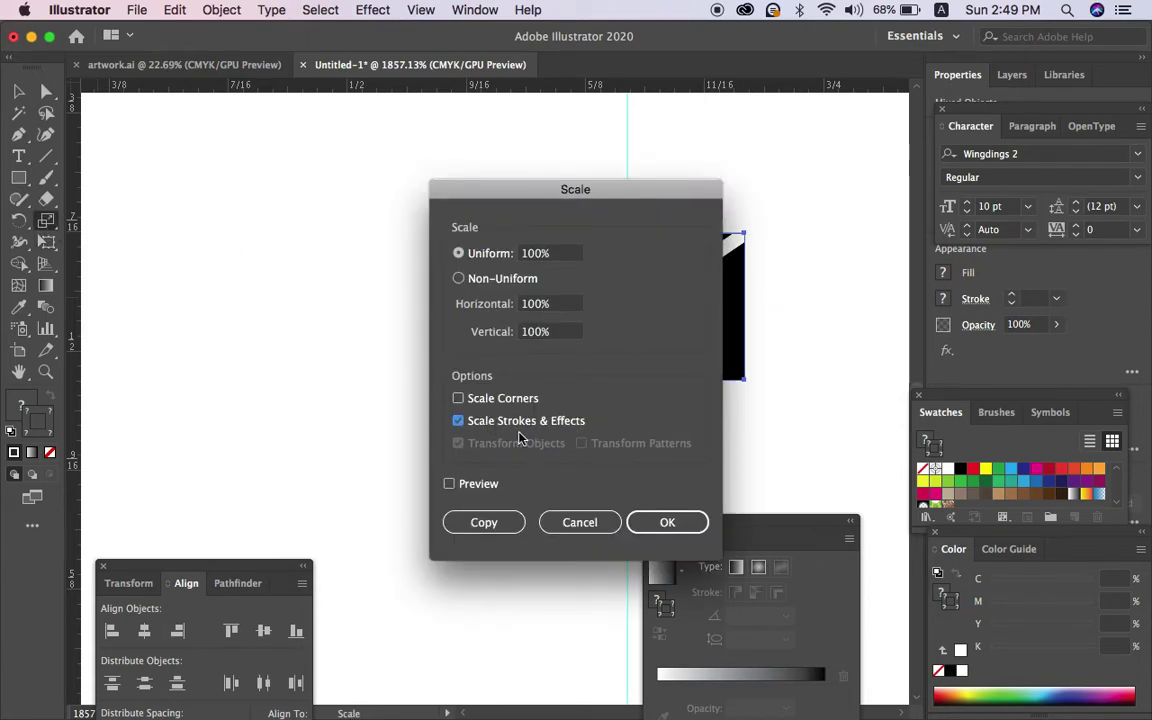
pyautogui.click(689, 520)
# Resize the envelope into a small icon and place it beside the email line
pyautogui.press('v')
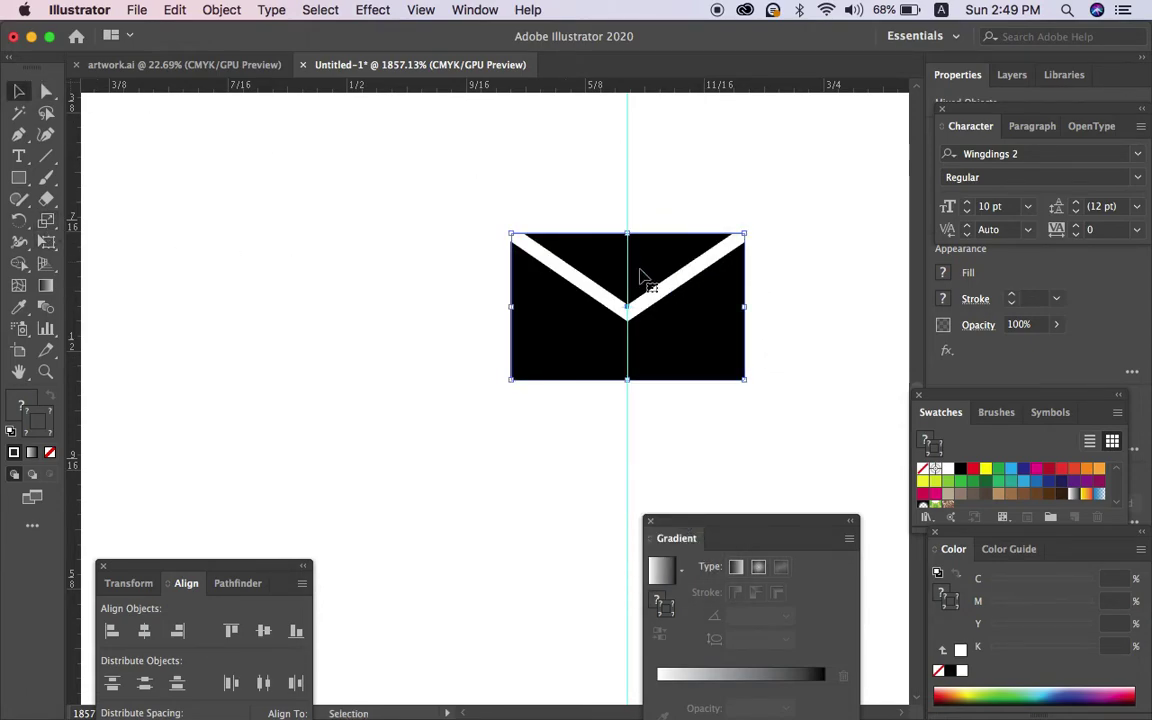
pyautogui.moveTo(751, 314); pyautogui.dragTo(399, 389)
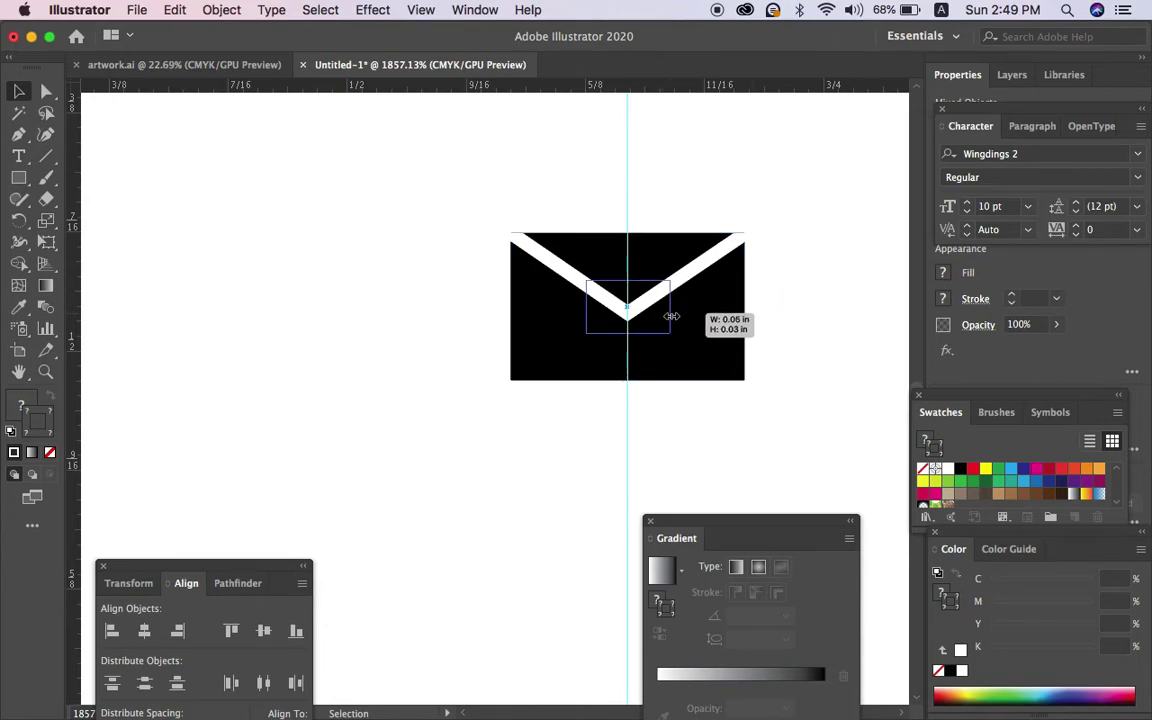
pyautogui.press('super+minus')
pyautogui.press('super+minus')
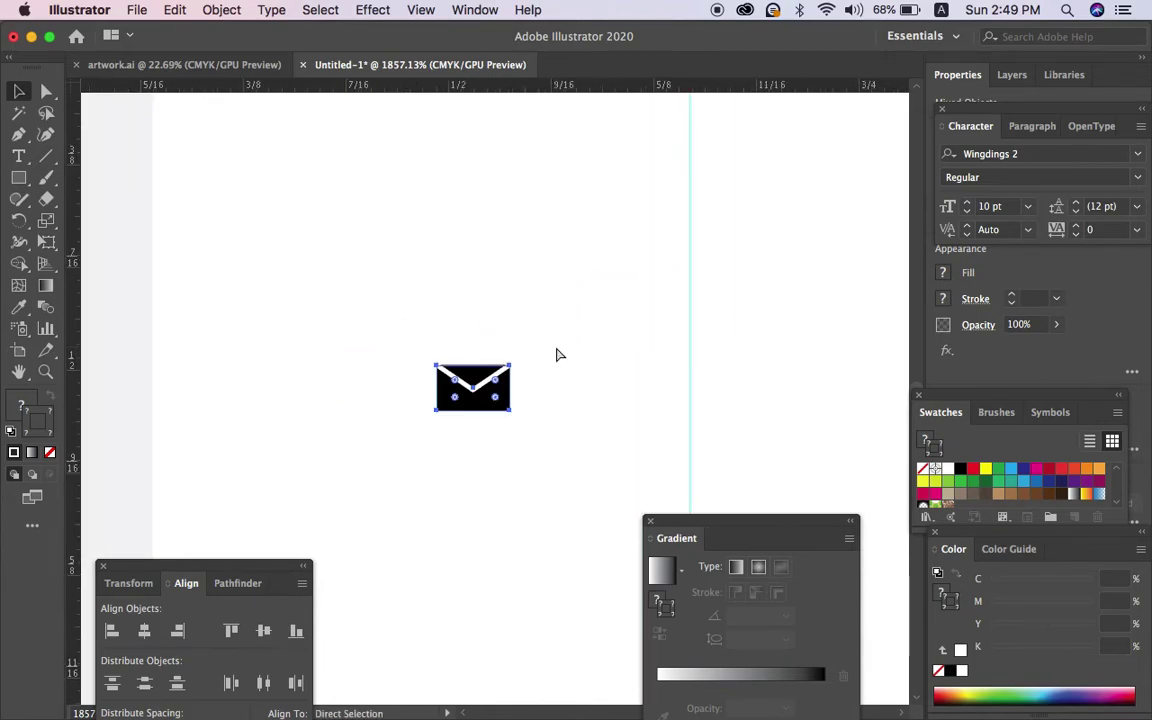
pyautogui.press('super+minus')
pyautogui.press('super+minus')
pyautogui.scroll(-3, 558, 354)
pyautogui.hscroll(-5, 558, 354)
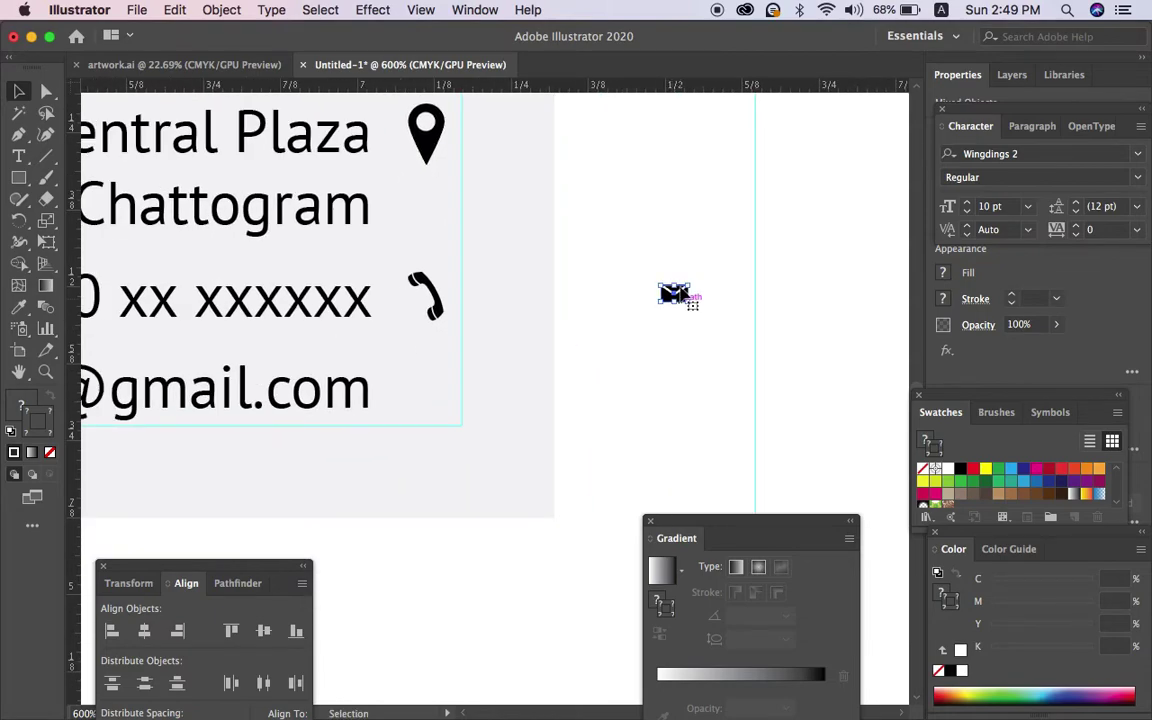
pyautogui.moveTo(684, 302)
pyautogui.mouseDown()
pyautogui.moveTo(422, 400)
pyautogui.moveTo(412, 392)
pyautogui.mouseUp()
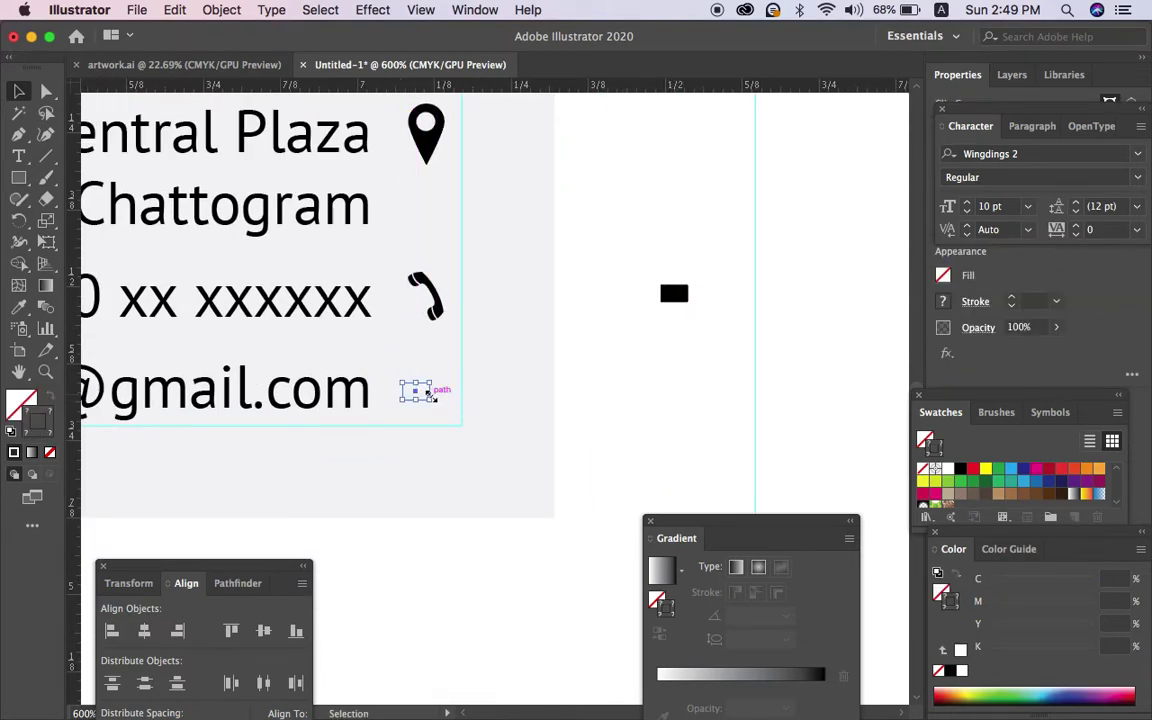
pyautogui.press('super+z')
pyautogui.click(689, 249)
pyautogui.moveTo(689, 249); pyautogui.dragTo(722, 327)
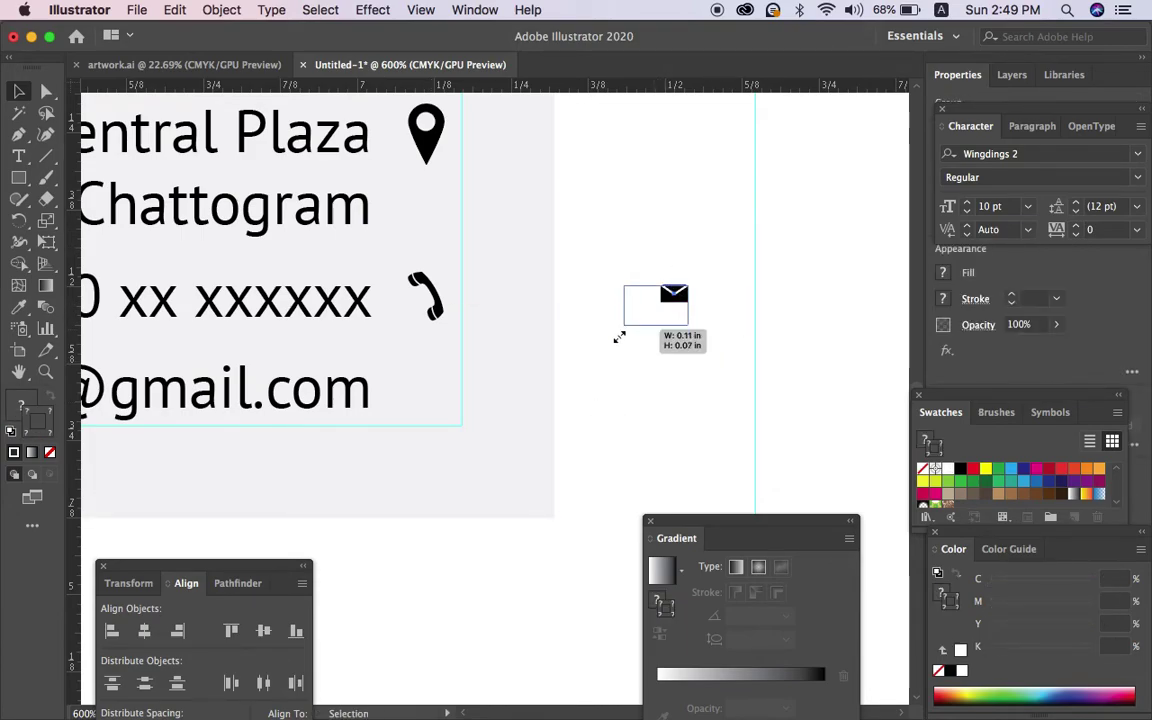
pyautogui.moveTo(656, 305)
pyautogui.mouseDown()
pyautogui.moveTo(410, 410)
pyautogui.moveTo(460, 410)
pyautogui.moveTo(437, 383)
pyautogui.mouseUp()
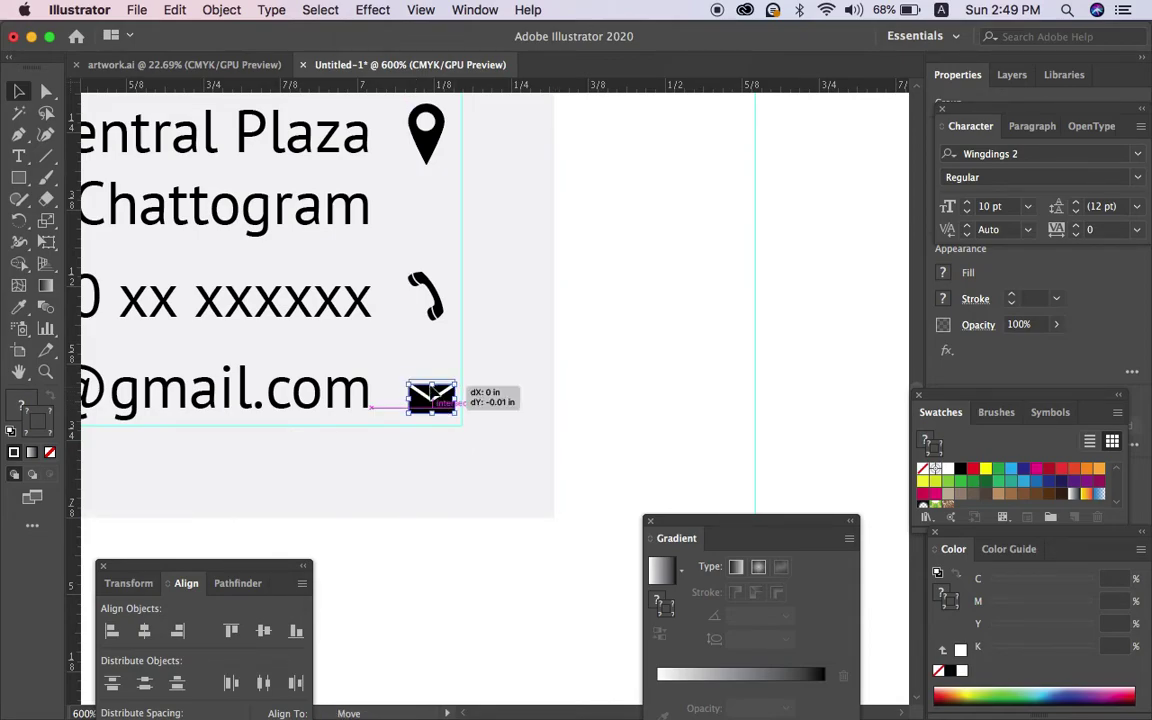
pyautogui.click(713, 384)
# Delete the leftover stray black circle beside the business card
pyautogui.moveTo(666, 373); pyautogui.dragTo(697, 370)
pyautogui.press('super+minus')
pyautogui.press('super+minus')
pyautogui.press('super+minus')
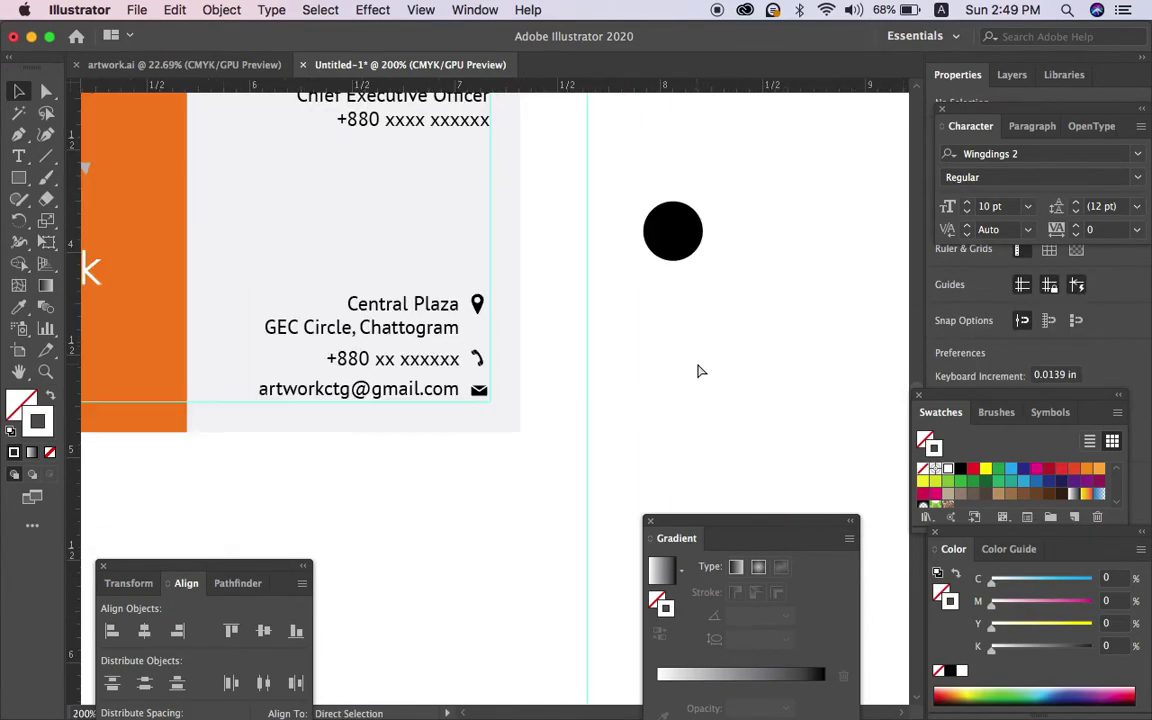
pyautogui.moveTo(625, 368); pyautogui.dragTo(645, 424)
pyautogui.click(692, 285)
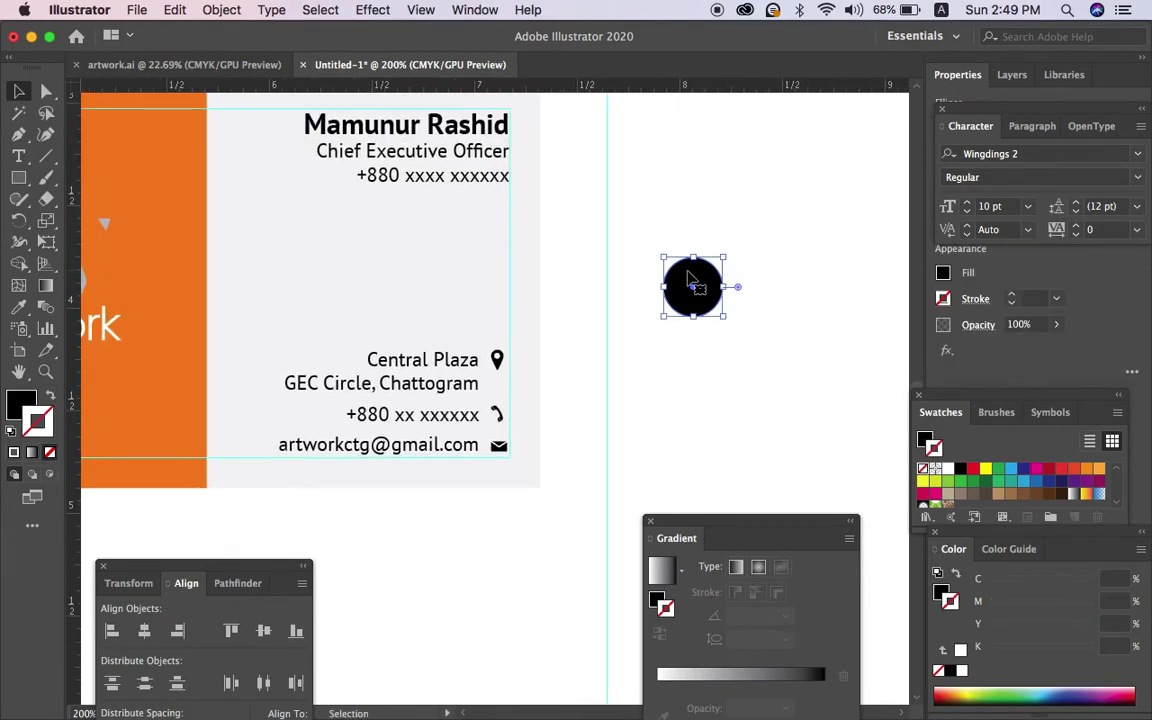
pyautogui.press('Delete')
pyautogui.press('Tab')
pyautogui.moveTo(470, 247); pyautogui.dragTo(720, 347)
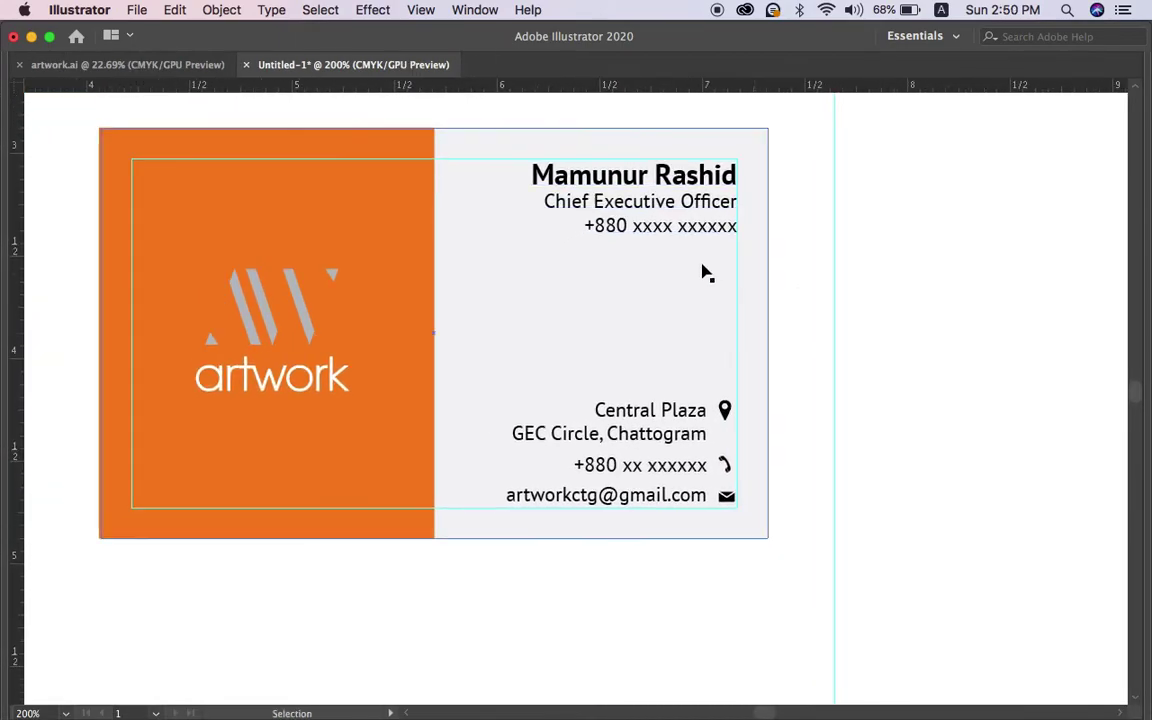
# Set the name, title and phone text block to 80% black
pyautogui.click(681, 227)
pyautogui.press('Tab')
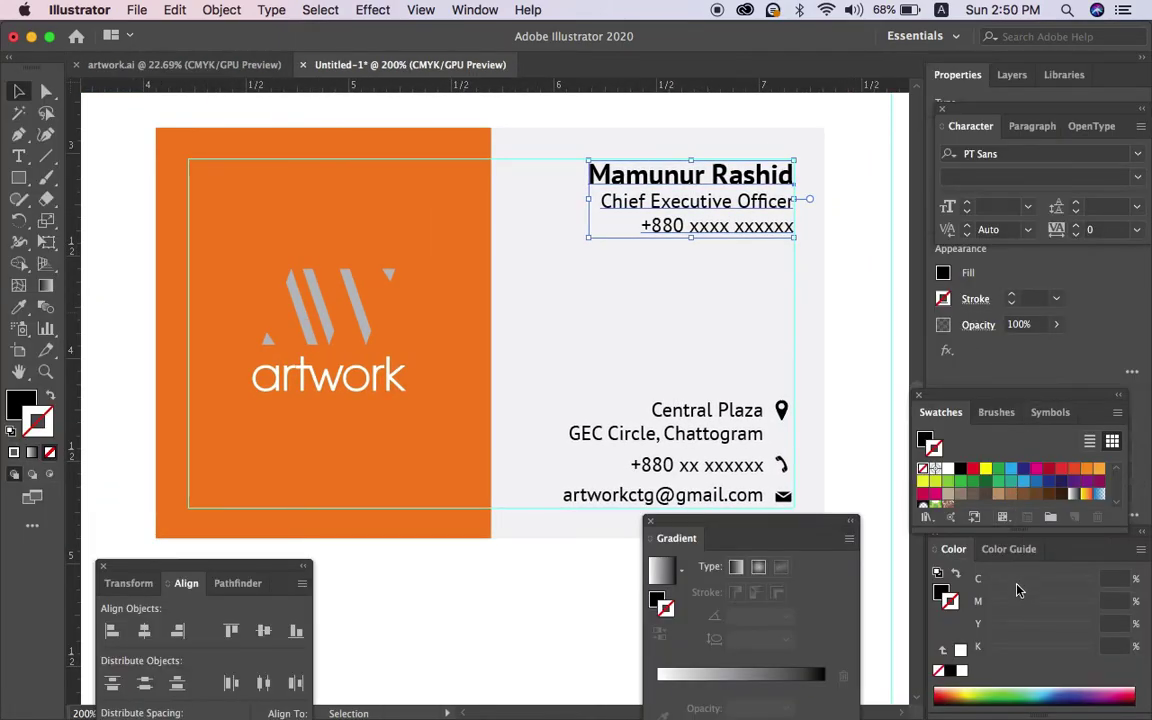
pyautogui.click(941, 591)
pyautogui.click(1112, 646)
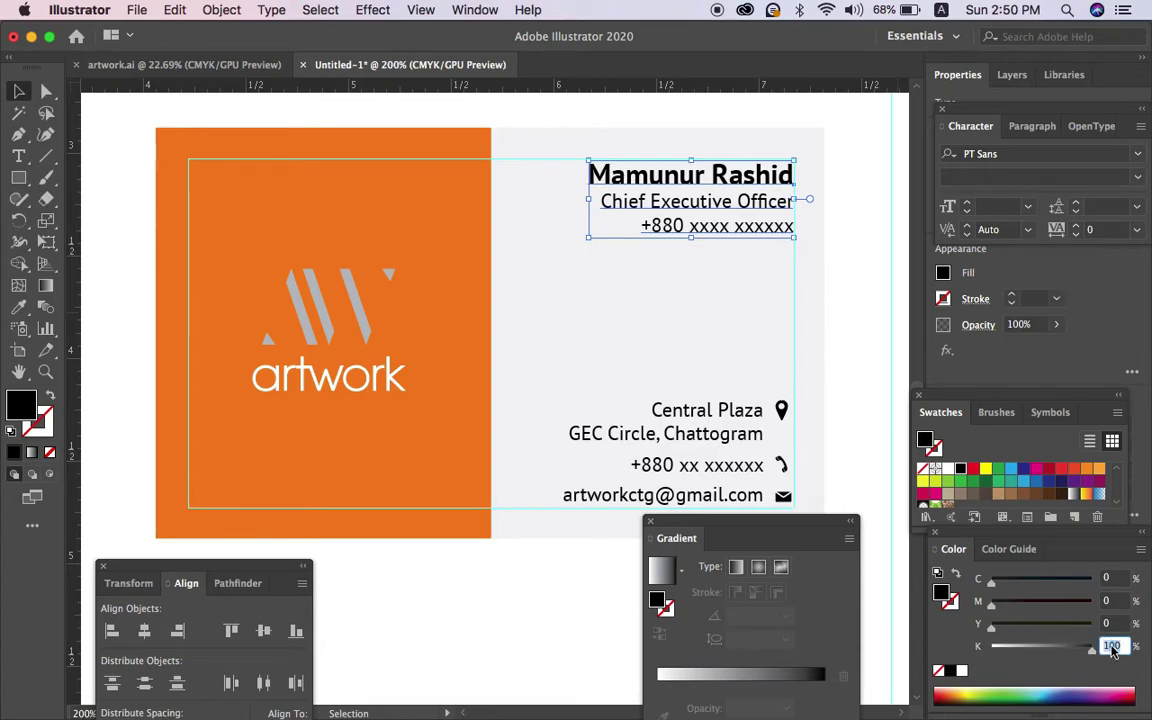
pyautogui.write('80')
pyautogui.press('Return')
pyautogui.press('\\')
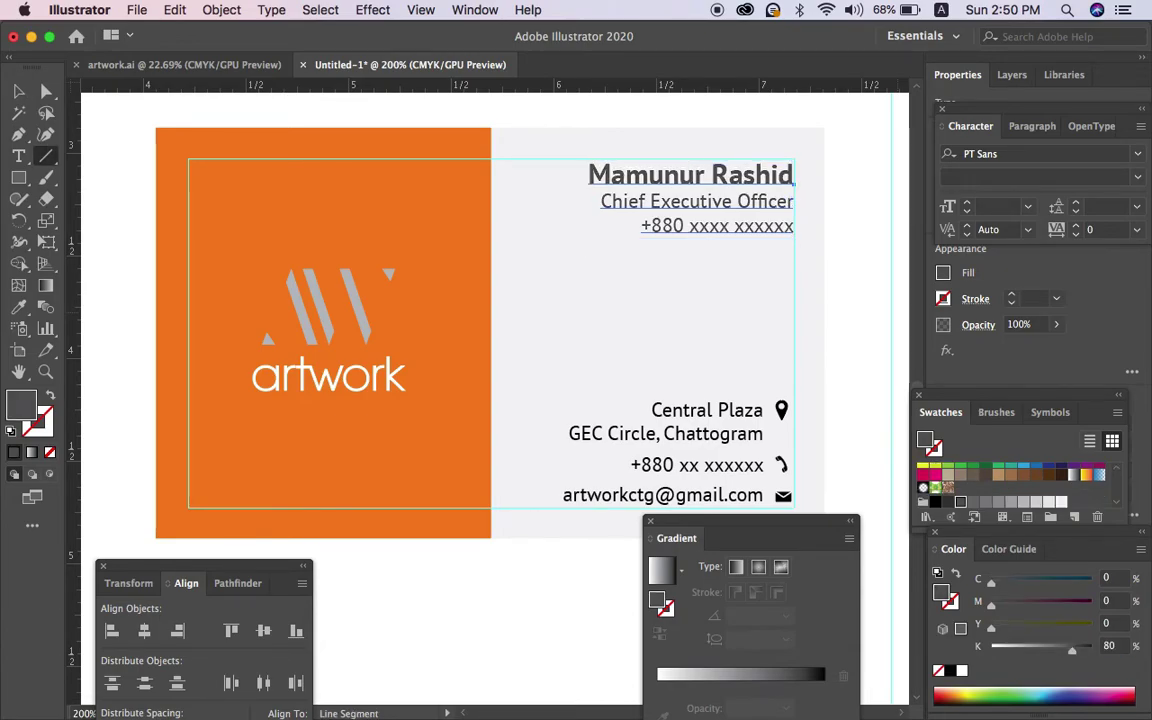
pyautogui.press('Tab')
pyautogui.press('v')
pyautogui.click(903, 393)
# Select the address, phone number and email text lines of the contact block
pyautogui.press('Tab')
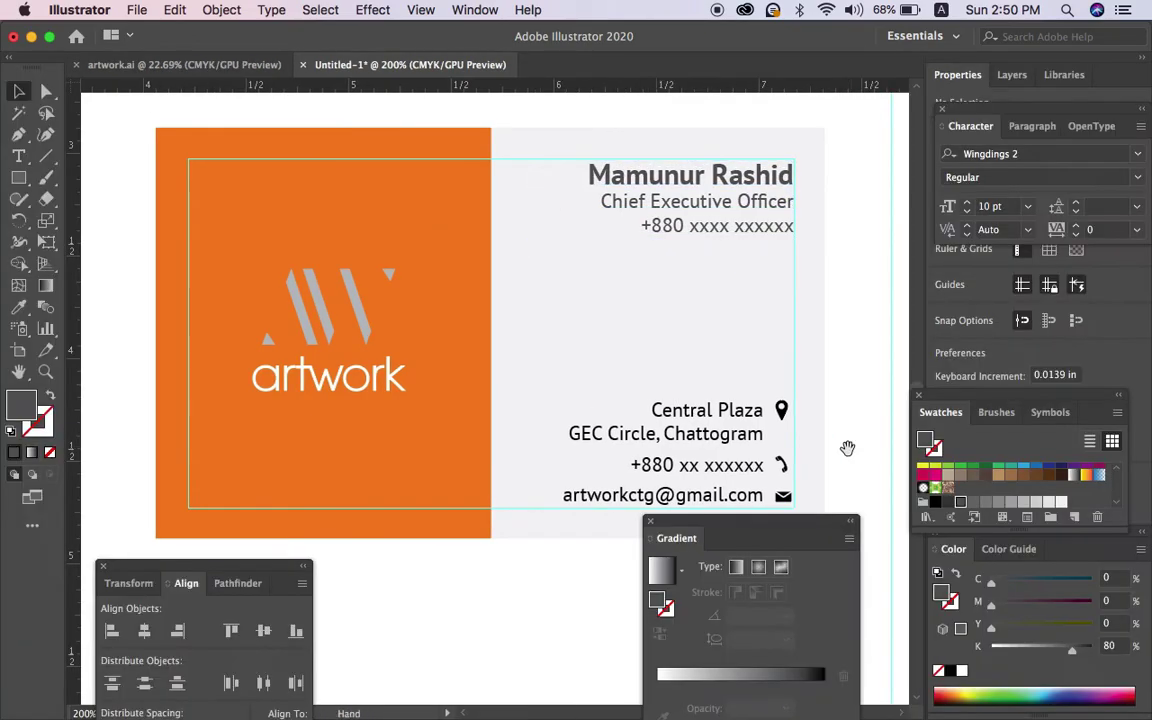
pyautogui.press('Tab')
pyautogui.press('h')
pyautogui.scroll(3, 571, 406)
pyautogui.press('v')
pyautogui.click(674, 424)
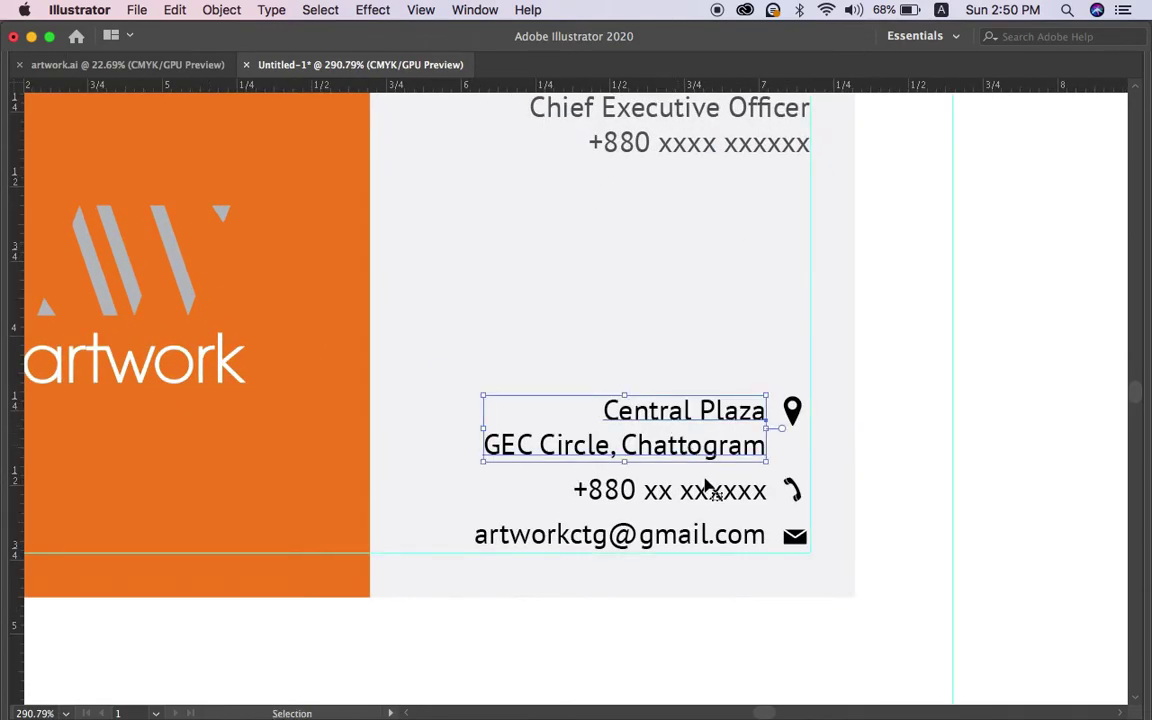
pyautogui.keyDown('shift'); pyautogui.click(705, 490); pyautogui.keyUp('shift')
pyautogui.keyDown('shift'); pyautogui.click(699, 533); pyautogui.keyUp('shift')
pyautogui.press('Tab')
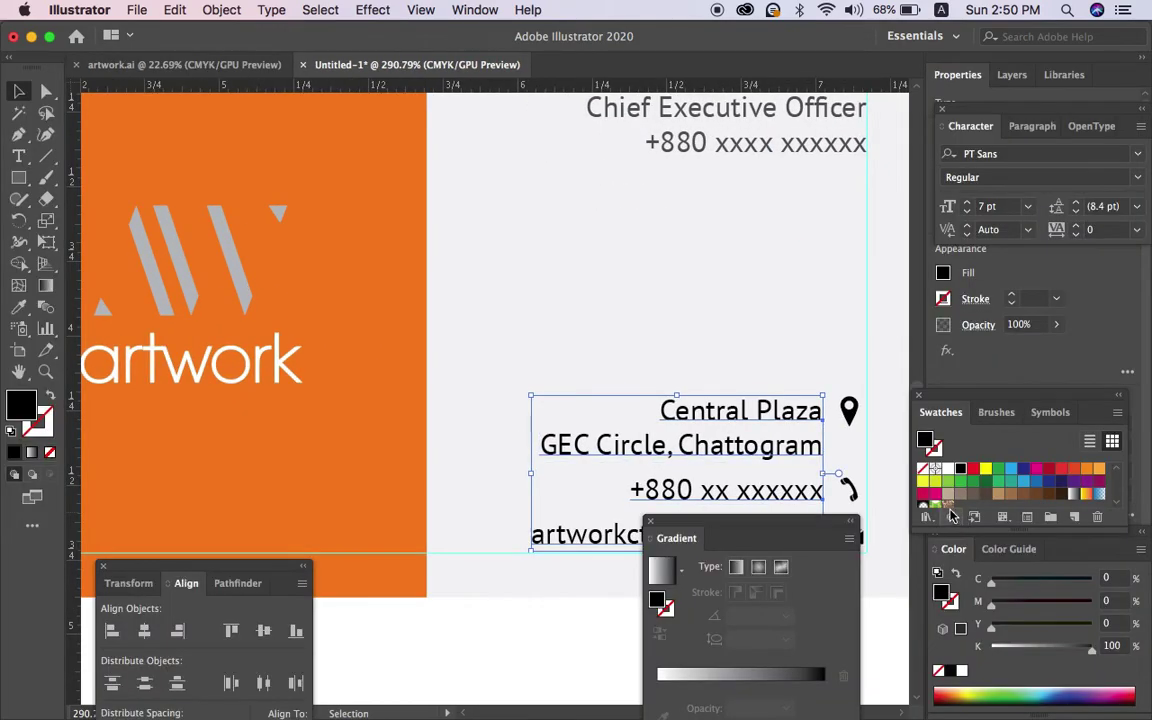
pyautogui.scroll(-2, 1010, 480)
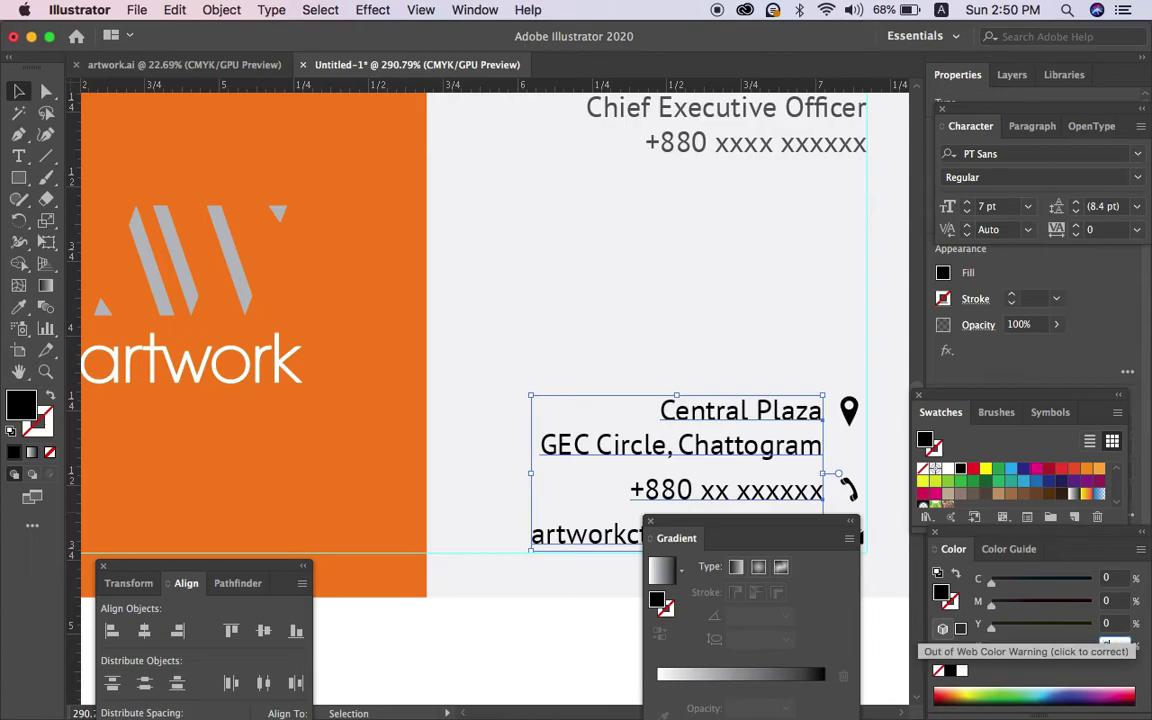
# Give the location pin icon a 90% black fill
pyautogui.press('Tab')
pyautogui.moveTo(1044, 553); pyautogui.dragTo(694, 347)
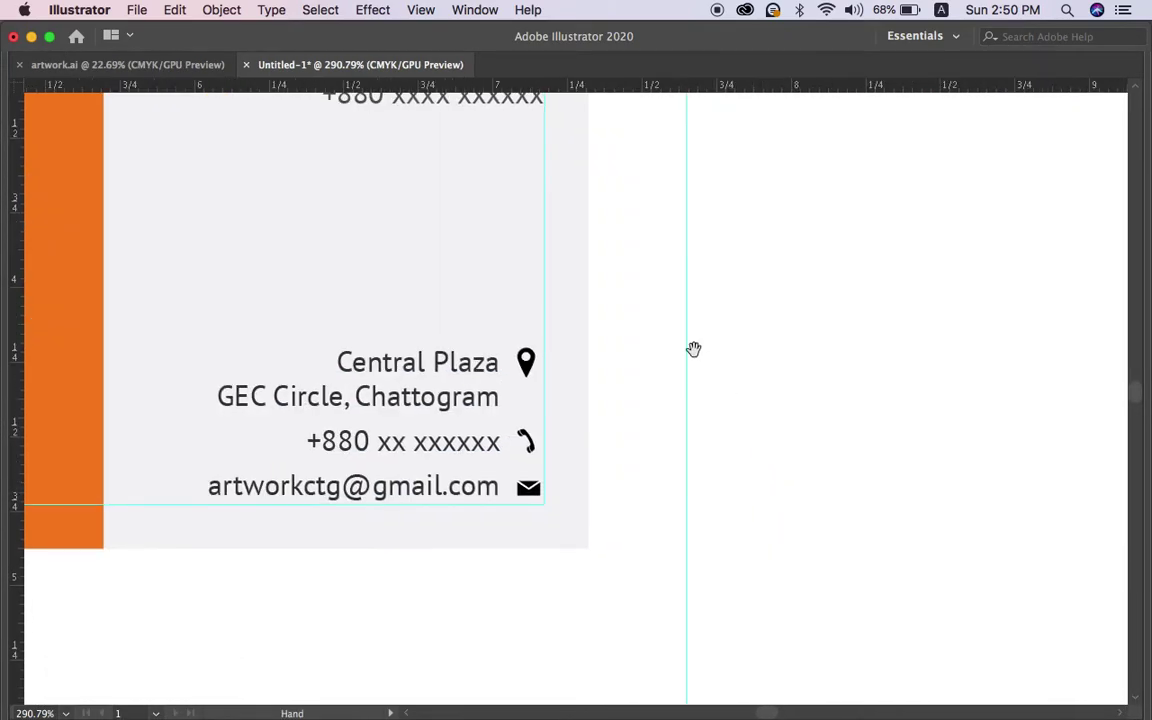
pyautogui.scroll(2, 754, 377)
pyautogui.press('Tab')
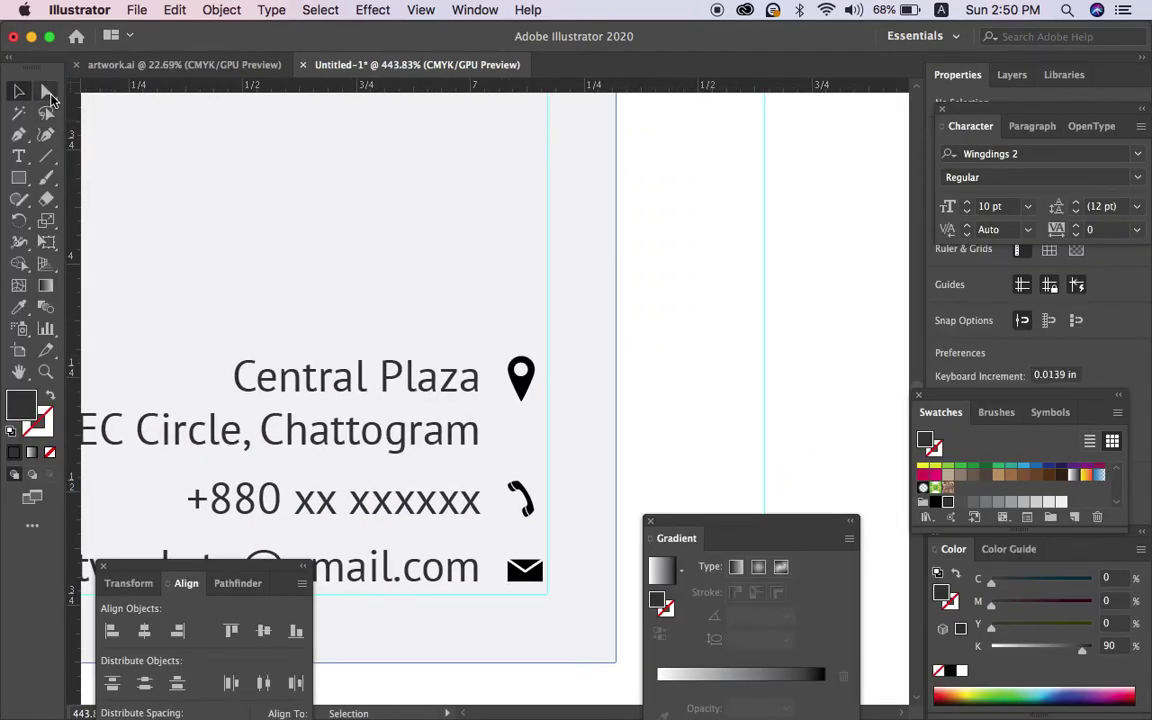
pyautogui.click(522, 385)
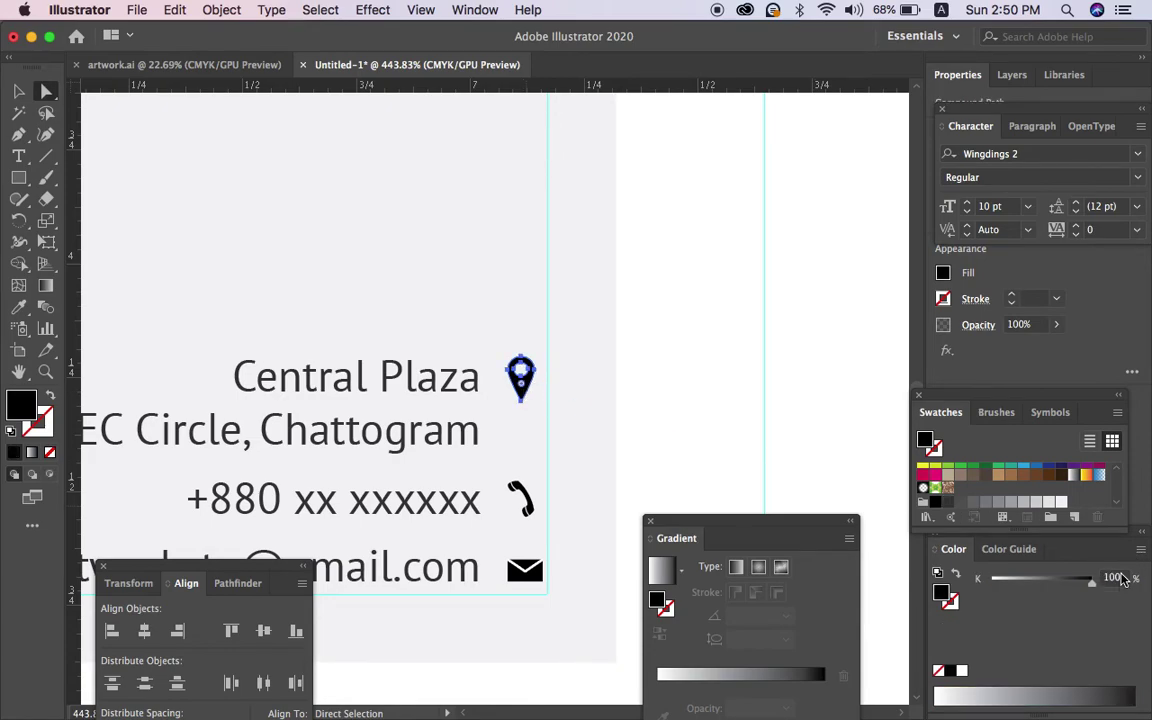
pyautogui.click(1120, 578)
pyautogui.write('0')
pyautogui.press('Return')
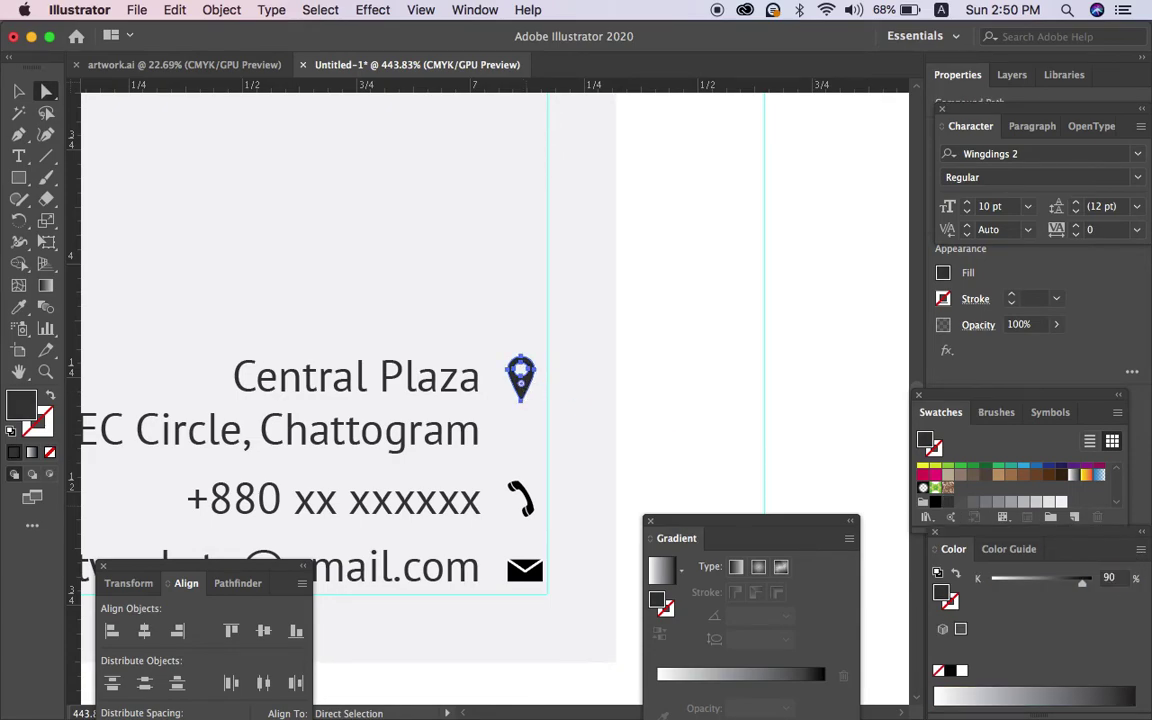
pyautogui.click(580, 487)
# Give the phone icon a 90% black fill
pyautogui.click(525, 500)
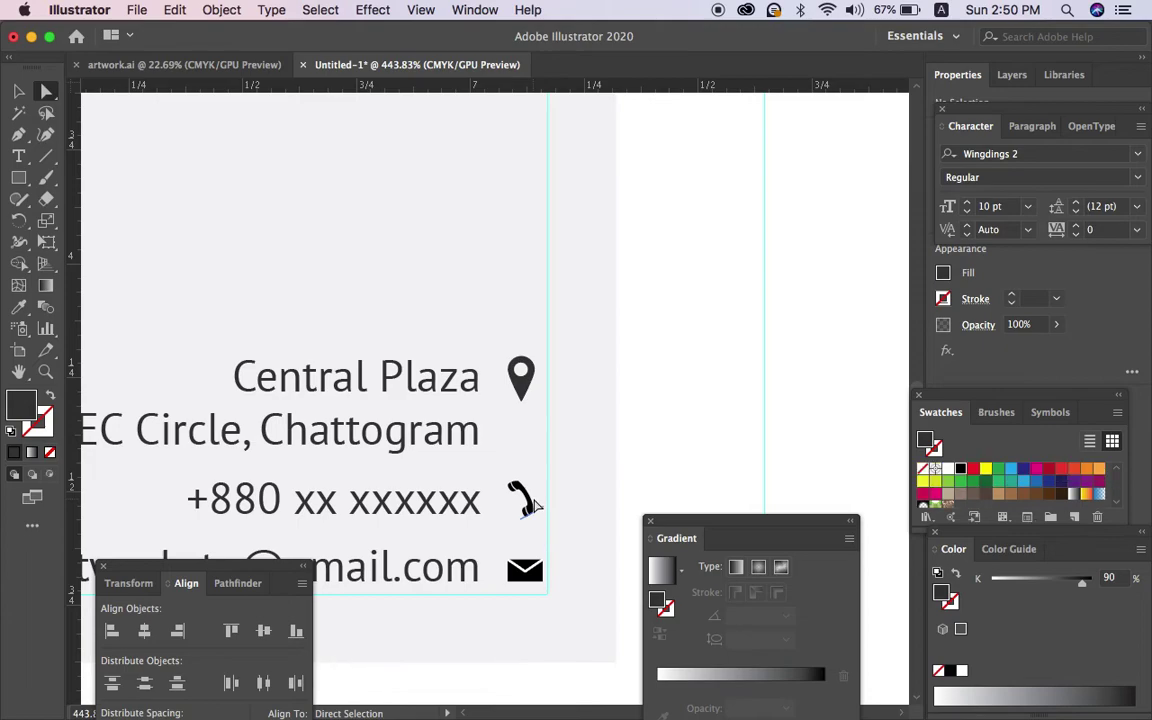
pyautogui.click(1110, 646)
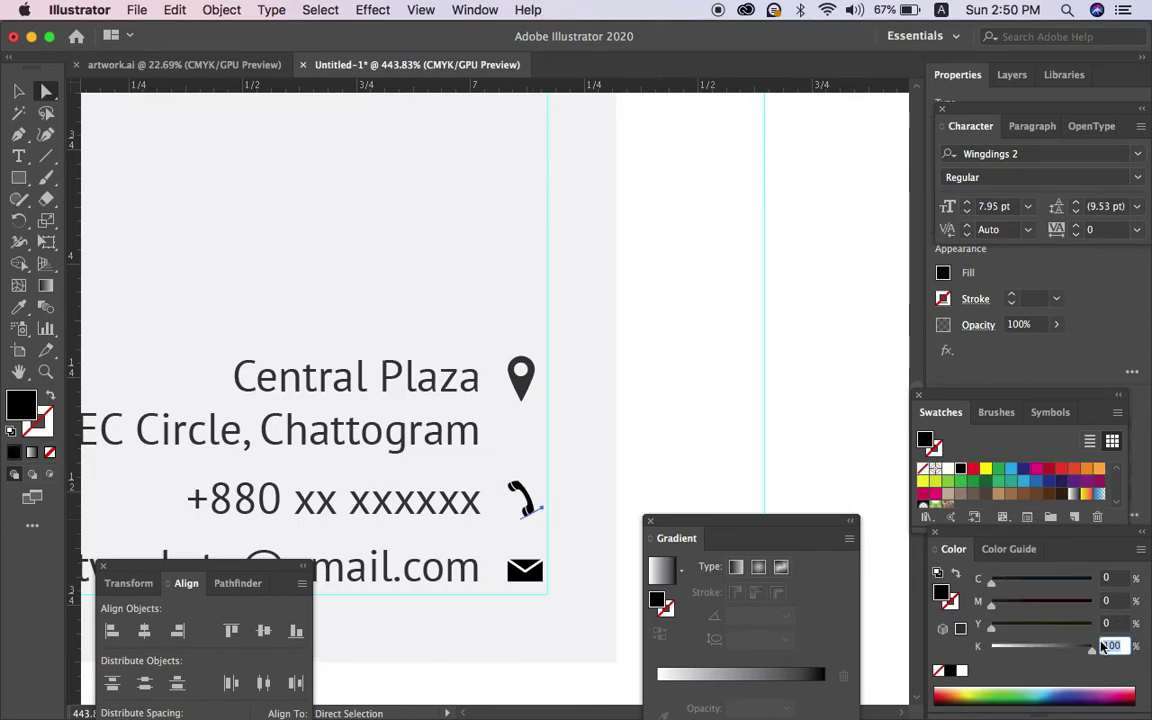
pyautogui.write('0')
pyautogui.press('Return')
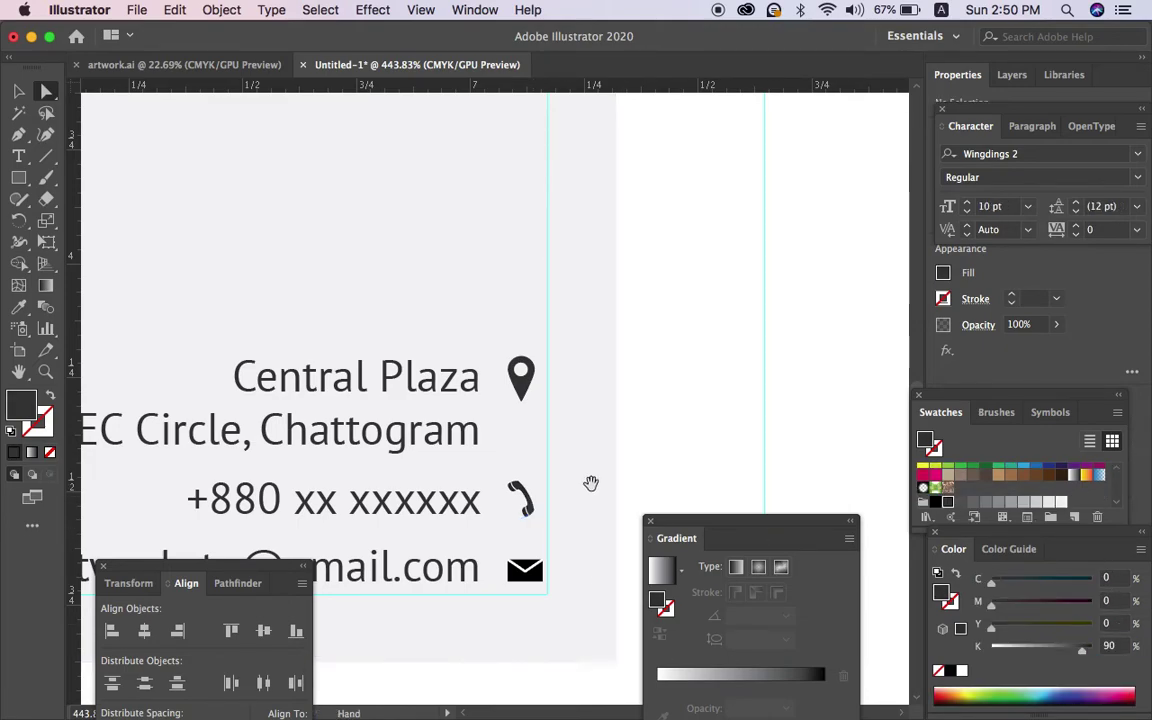
pyautogui.scroll(-2, 580, 490)
# Give the envelope icon a 90% black fill and zoom out to the whole card
pyautogui.click(548, 507)
pyautogui.click(548, 507)
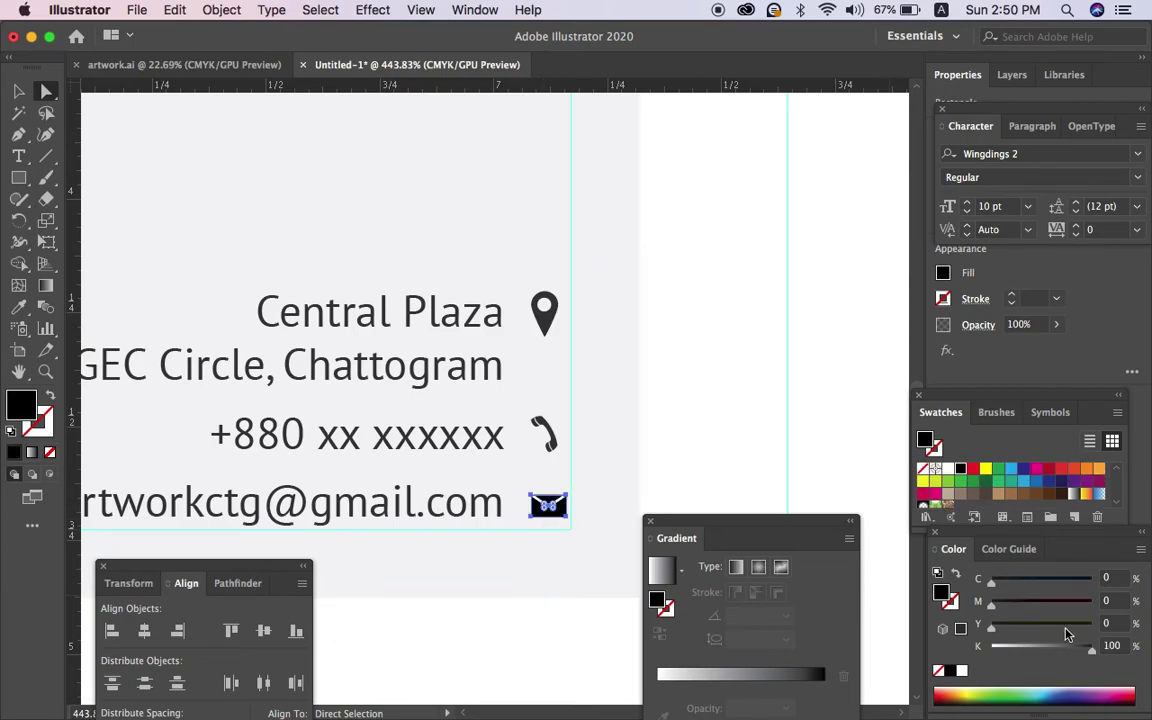
pyautogui.click(1112, 645)
pyautogui.press('Escape')
pyautogui.click(1100, 647)
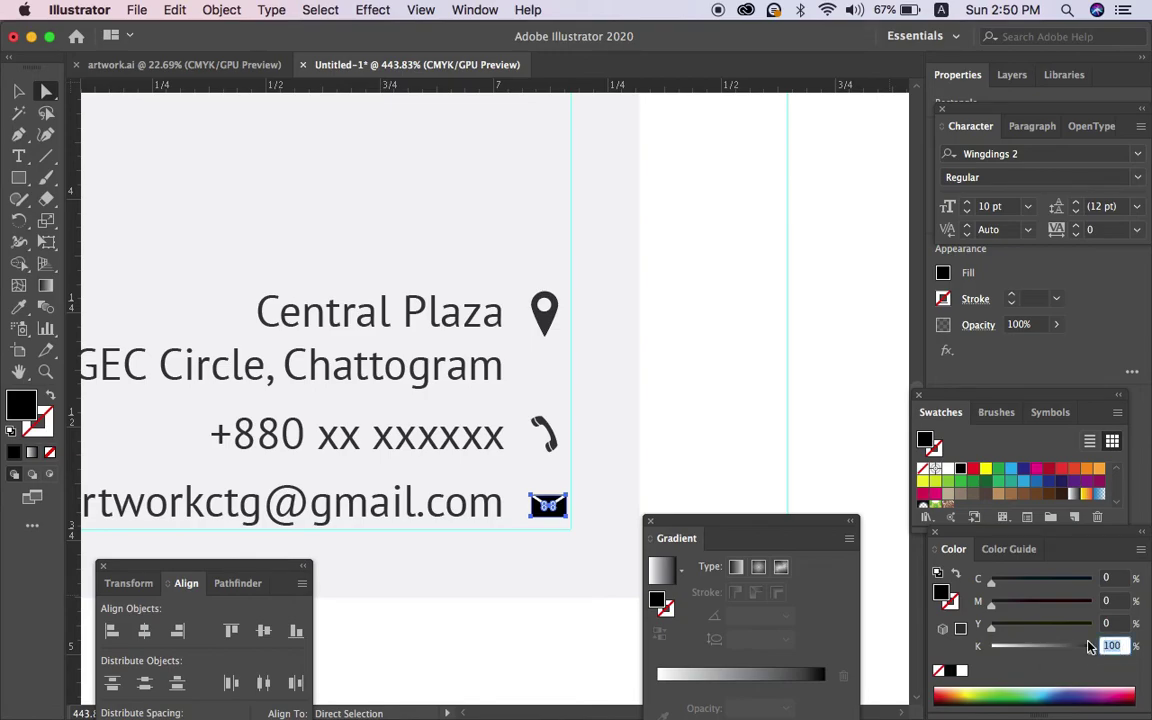
pyautogui.write('90')
pyautogui.press('Return')
pyautogui.click(790, 460)
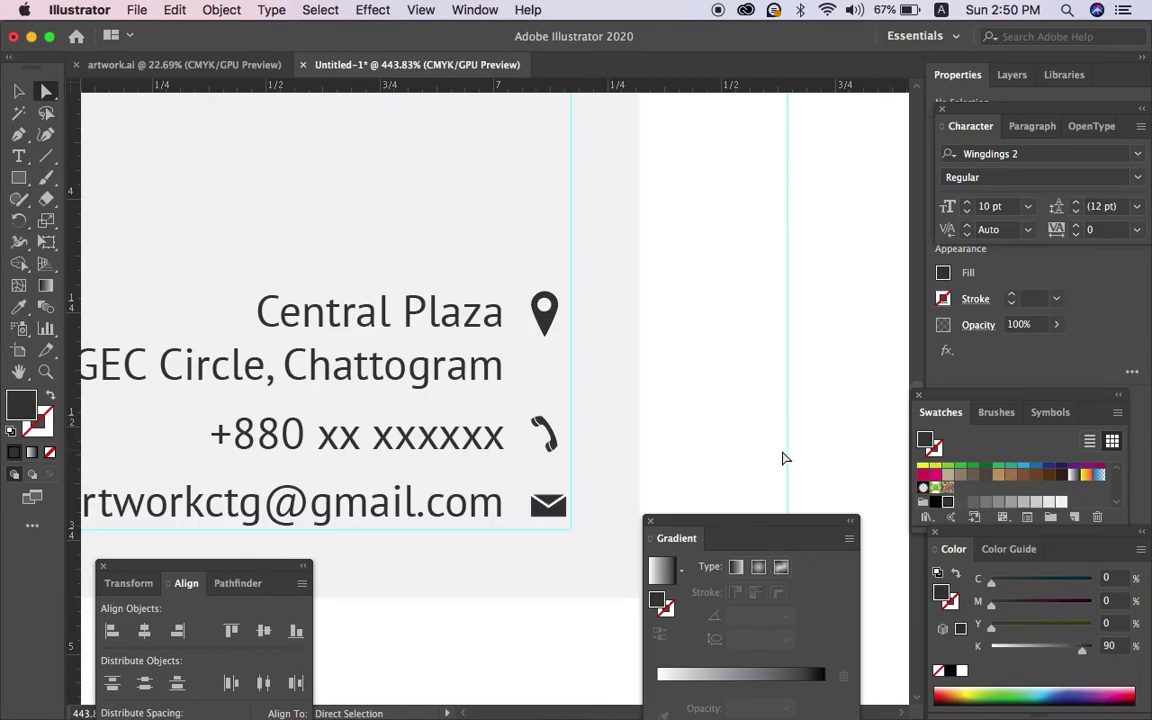
pyautogui.press('Tab')
pyautogui.press('v')
pyautogui.press('super+minus')
pyautogui.press('super+minus')
pyautogui.press('super+minus')
# Unlock the guides and fit the artboard to the card's background rectangle
pyautogui.press('super+minus')
pyautogui.press('super+minus')
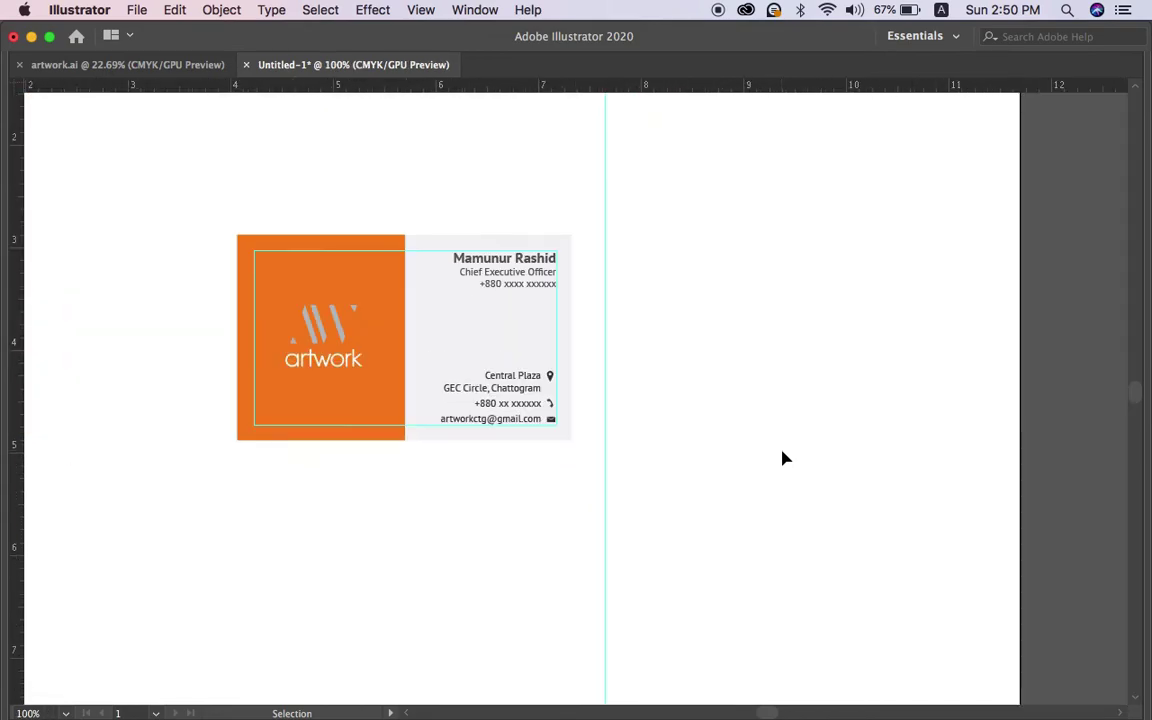
pyautogui.press('super+minus')
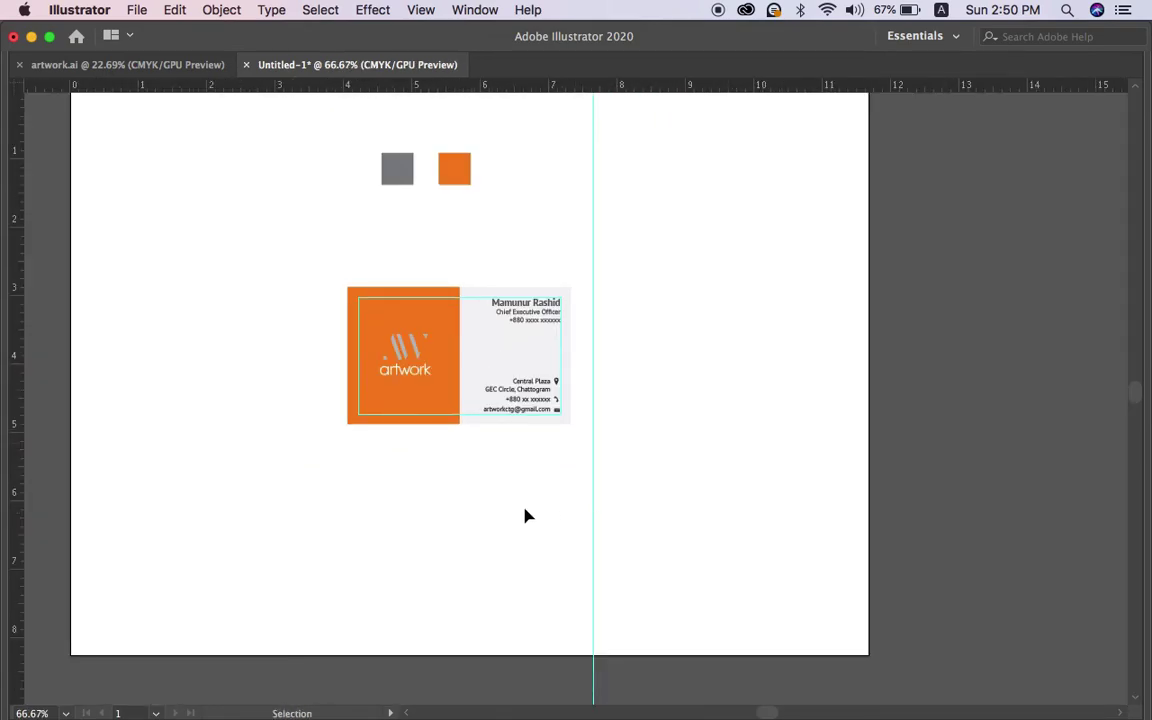
pyautogui.rightClick(741, 377)
pyautogui.click(792, 532)
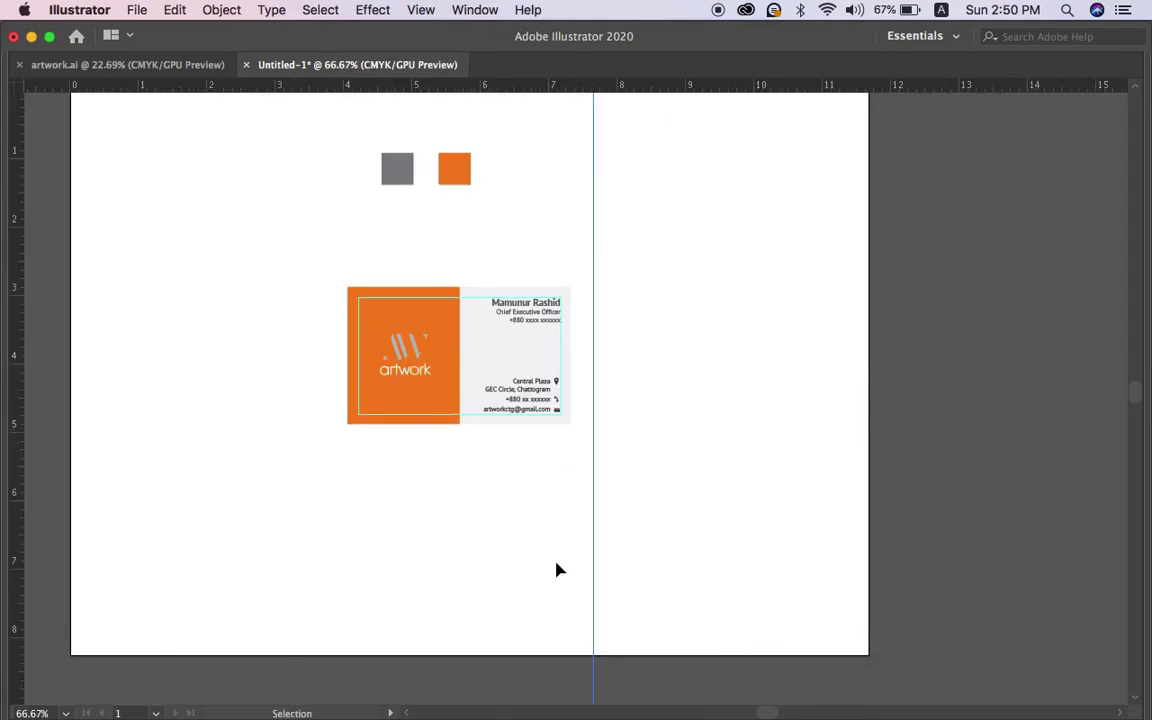
pyautogui.moveTo(270, 224)
pyautogui.mouseDown()
pyautogui.moveTo(478, 360)
pyautogui.moveTo(540, 367)
pyautogui.mouseUp()
pyautogui.moveTo(743, 424)
pyautogui.mouseDown()
pyautogui.moveTo(591, 293)
pyautogui.moveTo(659, 314)
pyautogui.mouseUp()
pyautogui.click(882, 228)
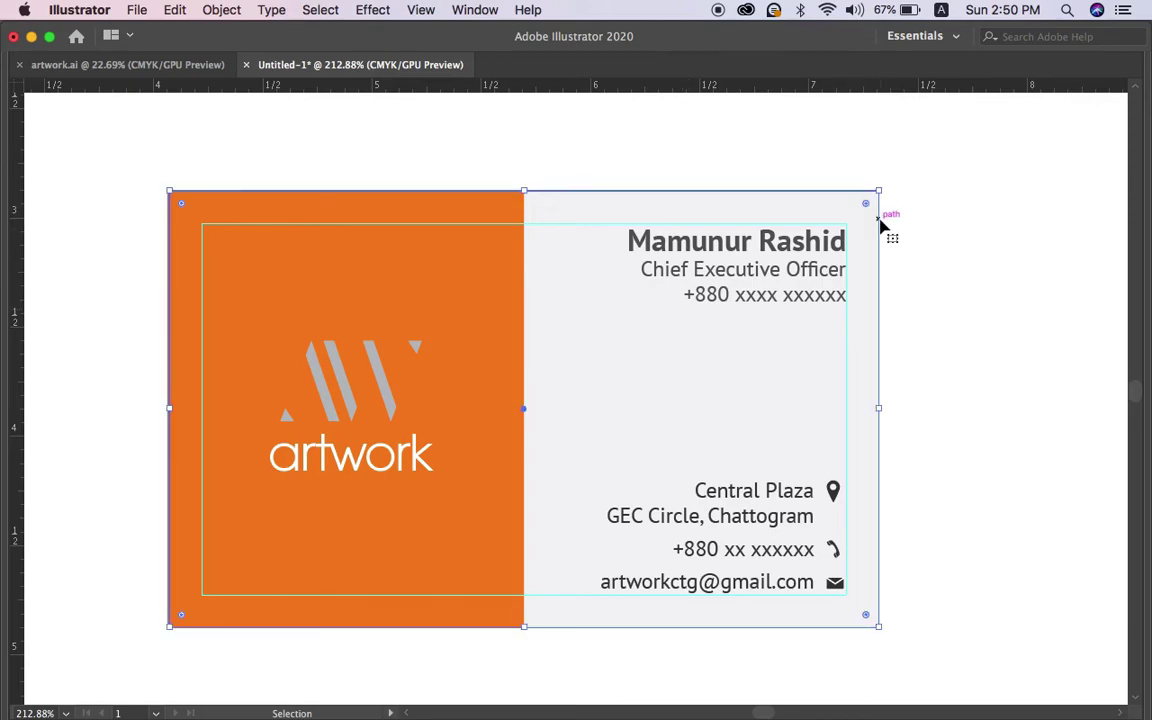
pyautogui.click(208, 9)
pyautogui.moveTo(242, 609)
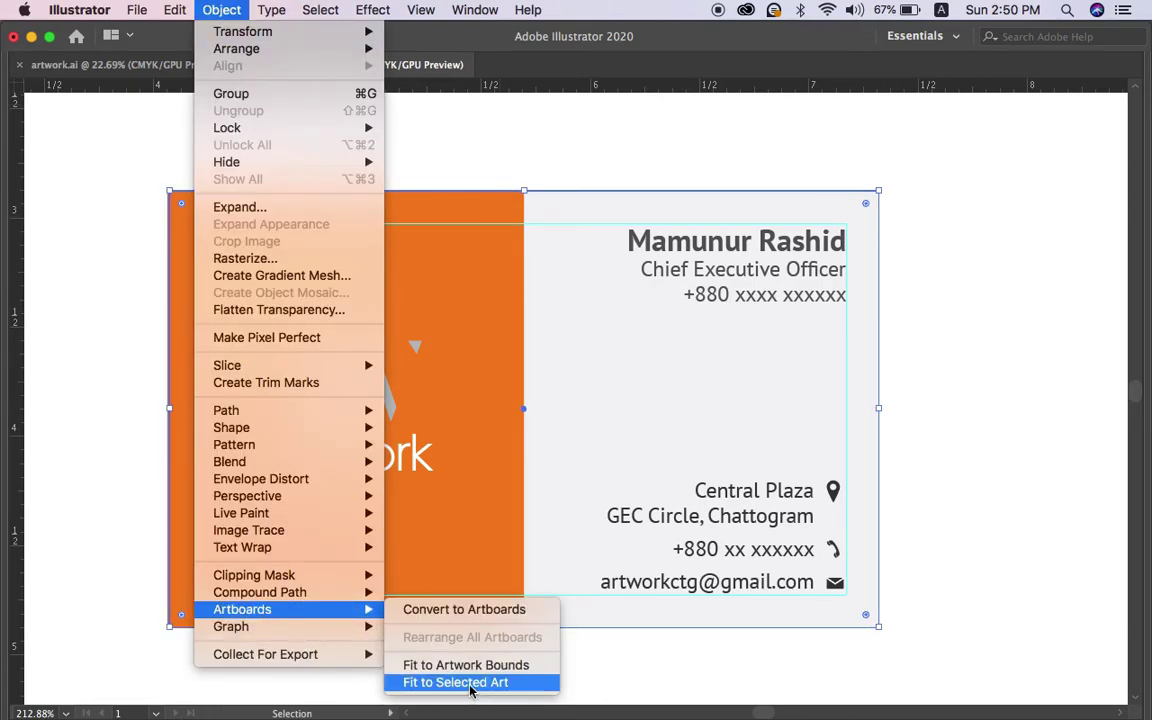
pyautogui.click(440, 682)
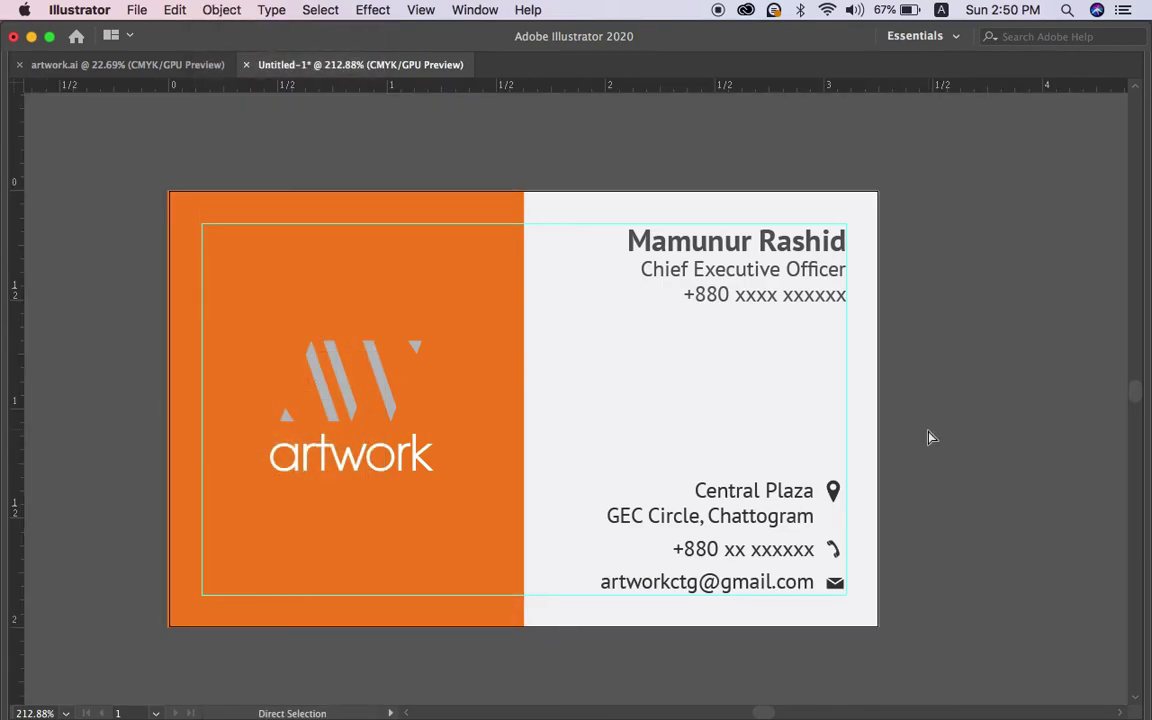
# Save the card for web as a PNG-24 at 300% named 'business card'
pyautogui.press('super+alt+shift+s')
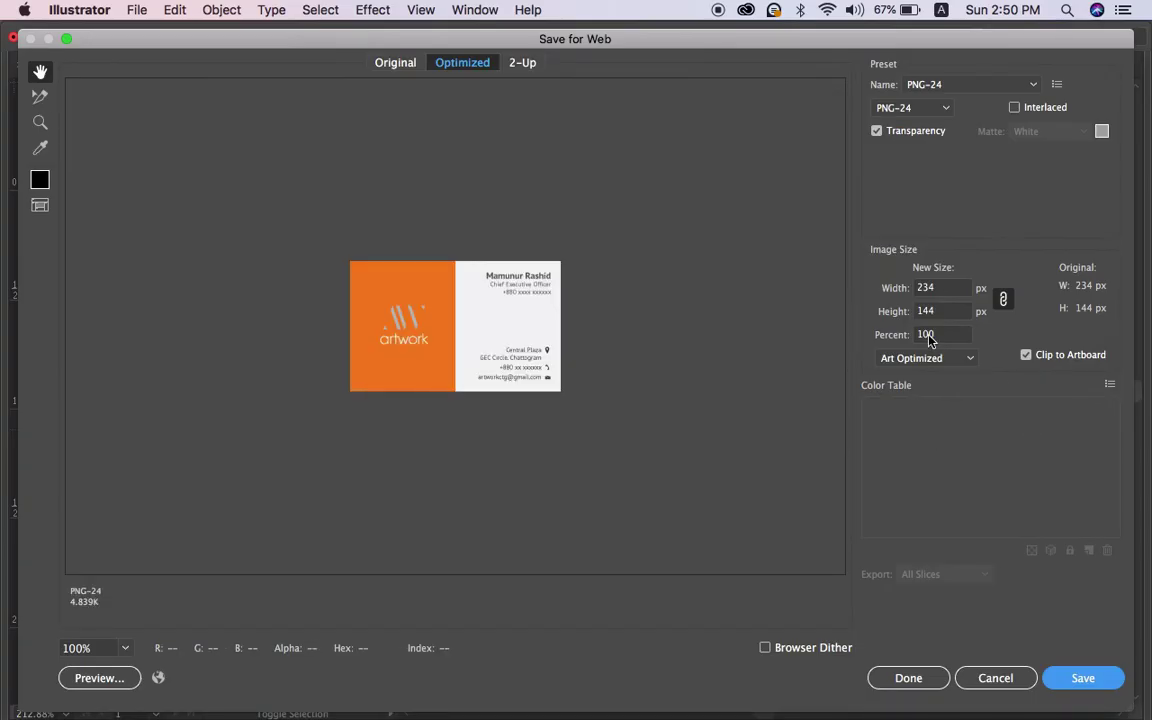
pyautogui.click(928, 336)
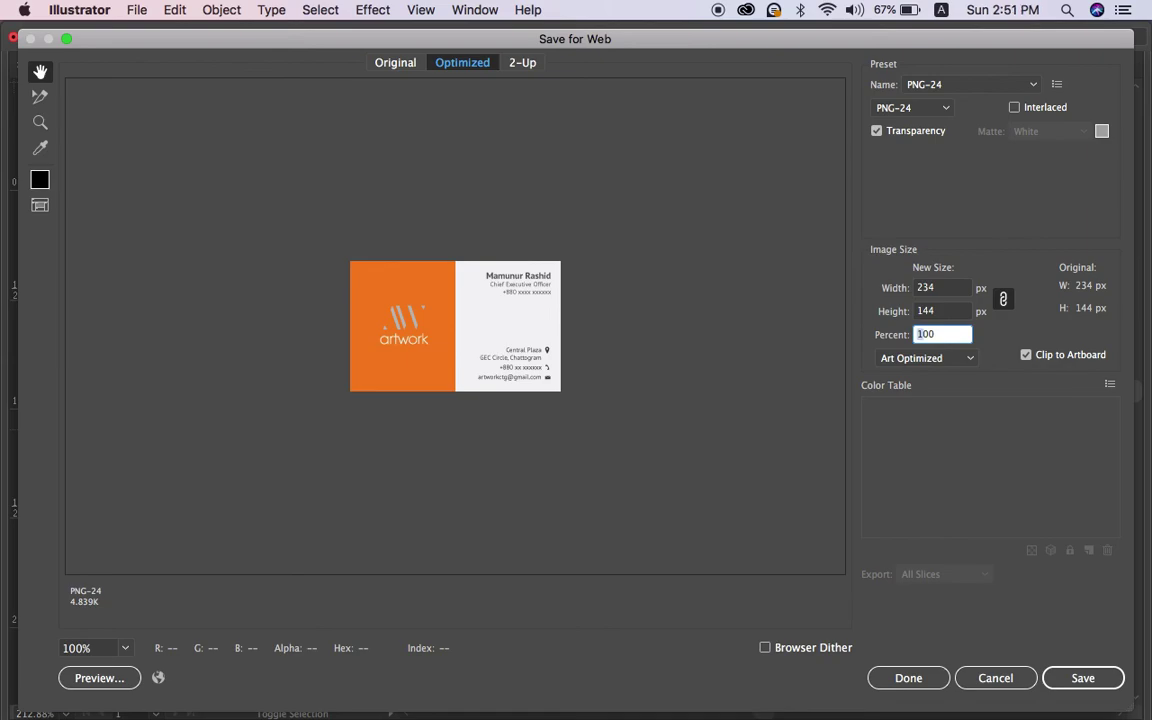
pyautogui.write('500')
pyautogui.press('Tab')
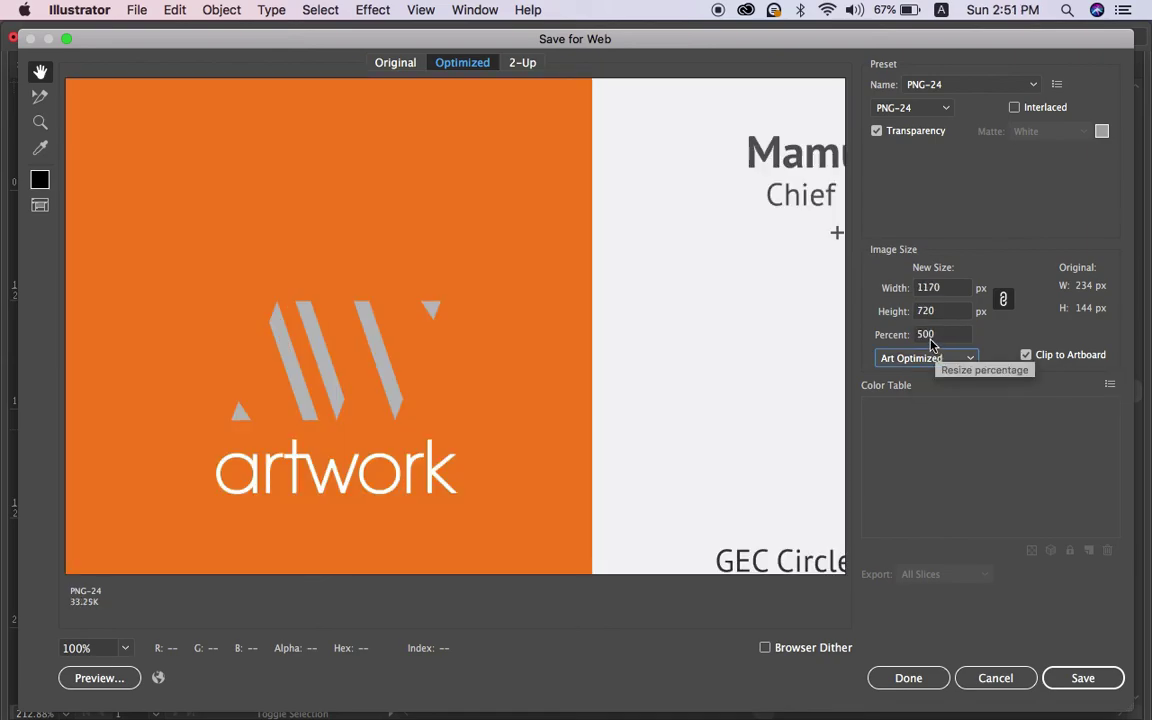
pyautogui.click(918, 335)
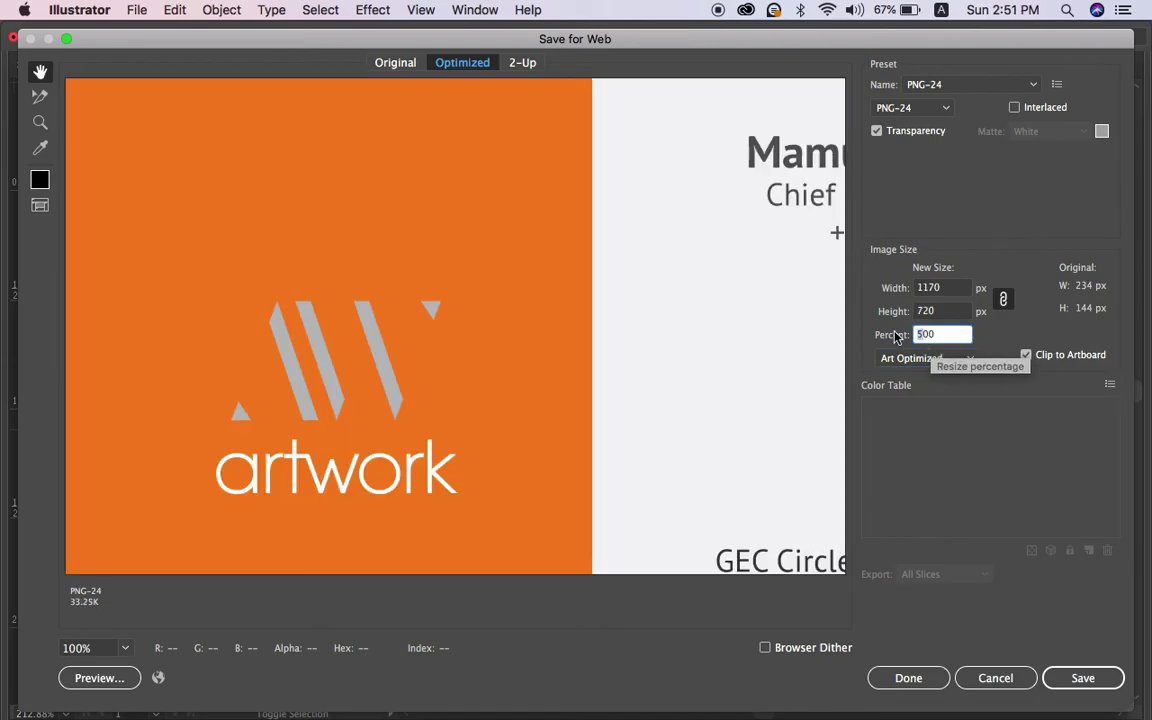
pyautogui.write('300')
pyautogui.press('Tab')
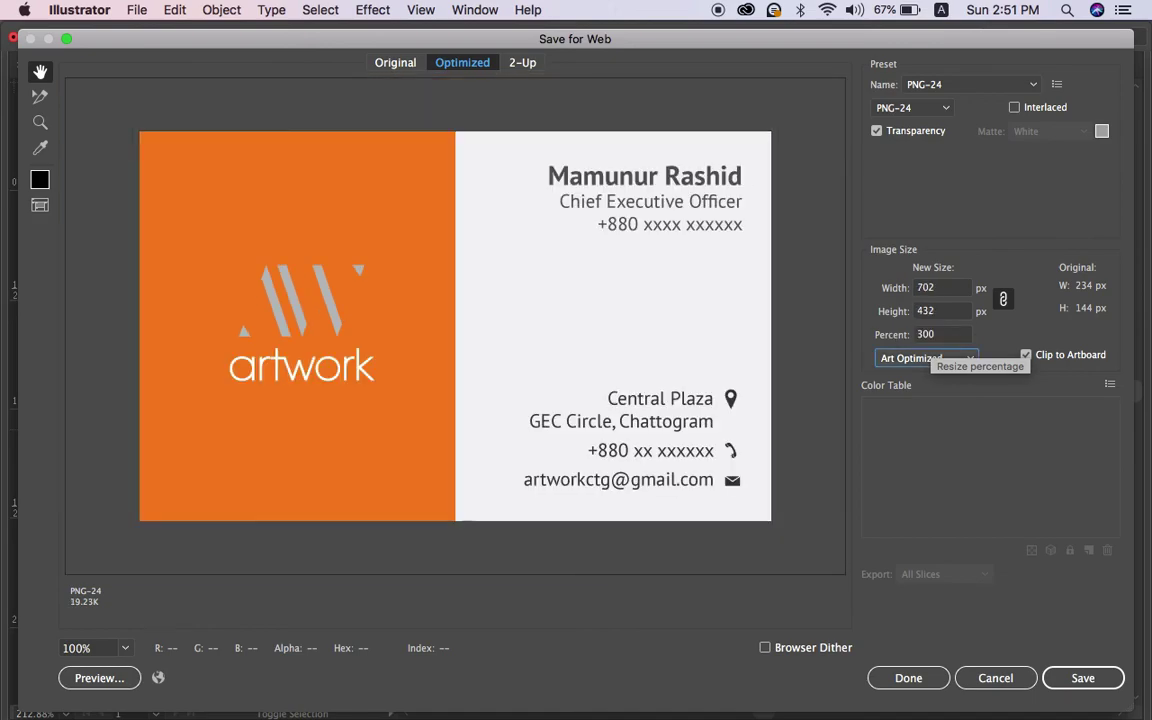
pyautogui.click(1112, 682)
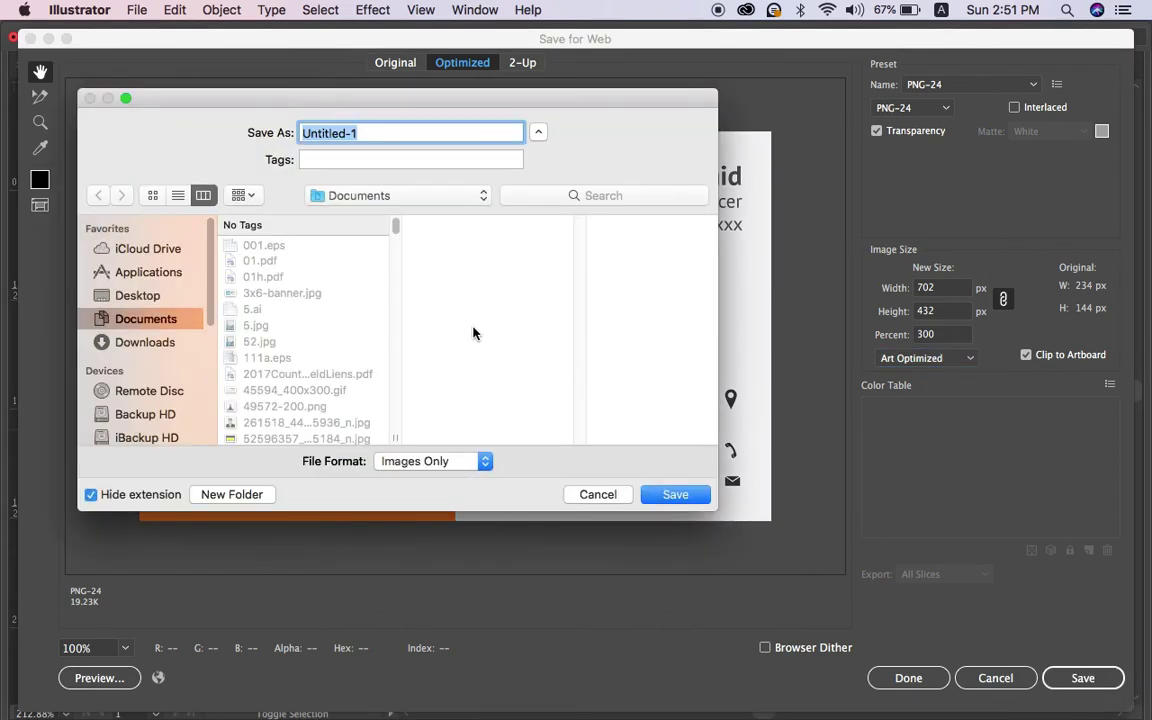
pyautogui.write('business card')
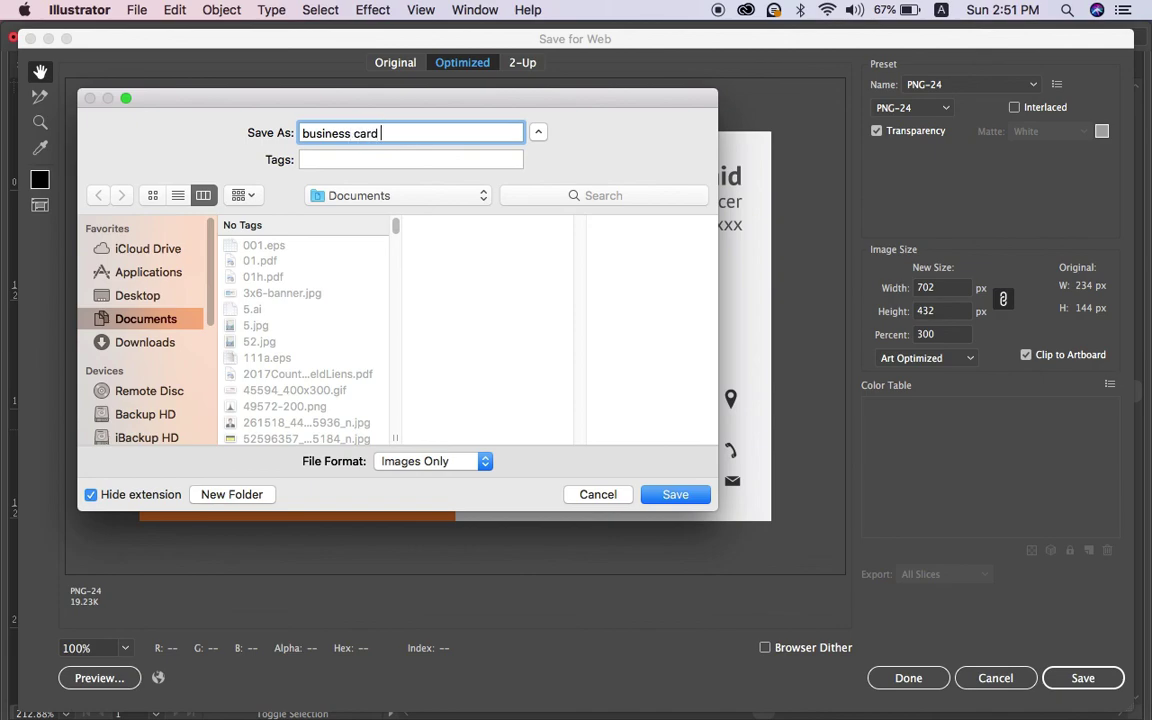
pyautogui.press('Return')
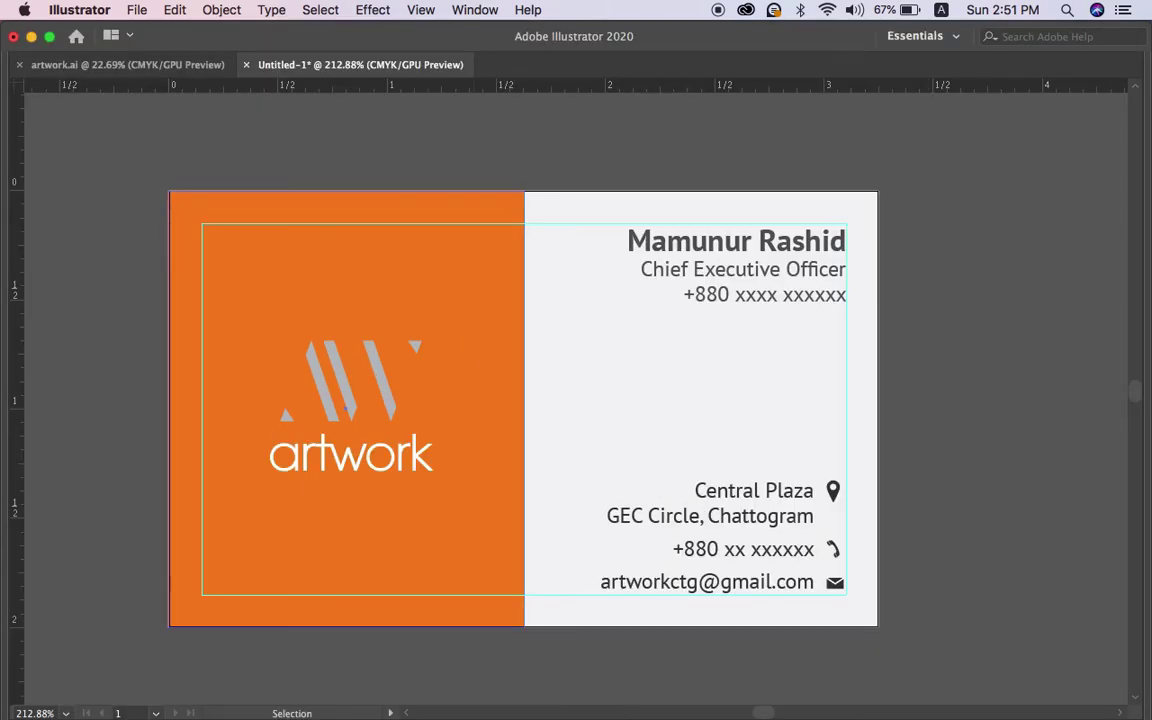